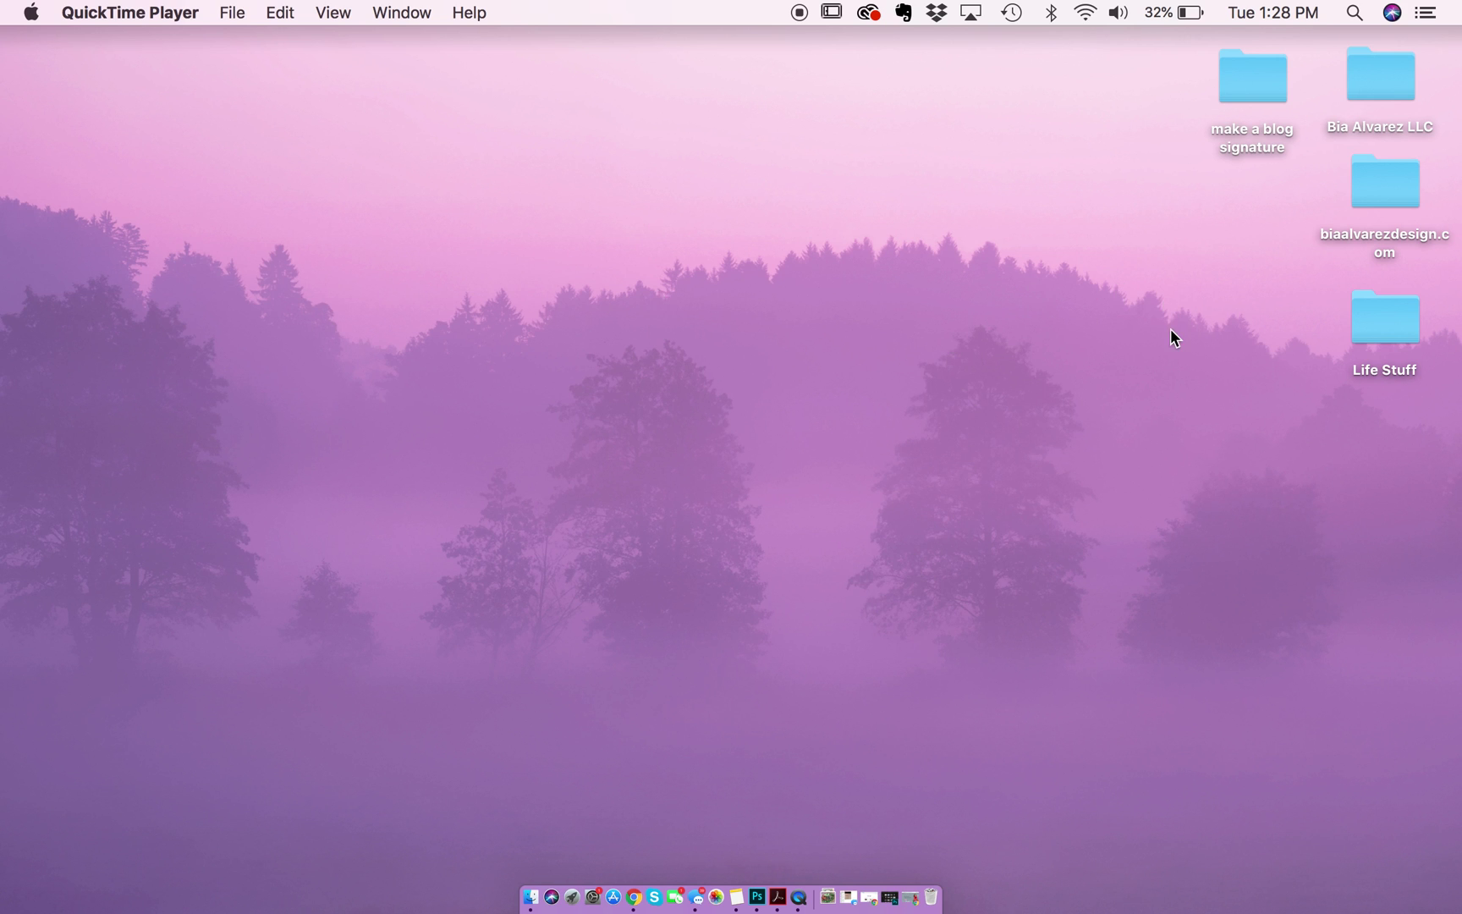
- Open the 'make a blog signature' folder with its six photos, moved to the top-left
{"action": "double_click", "coordinate": [1264, 80]}
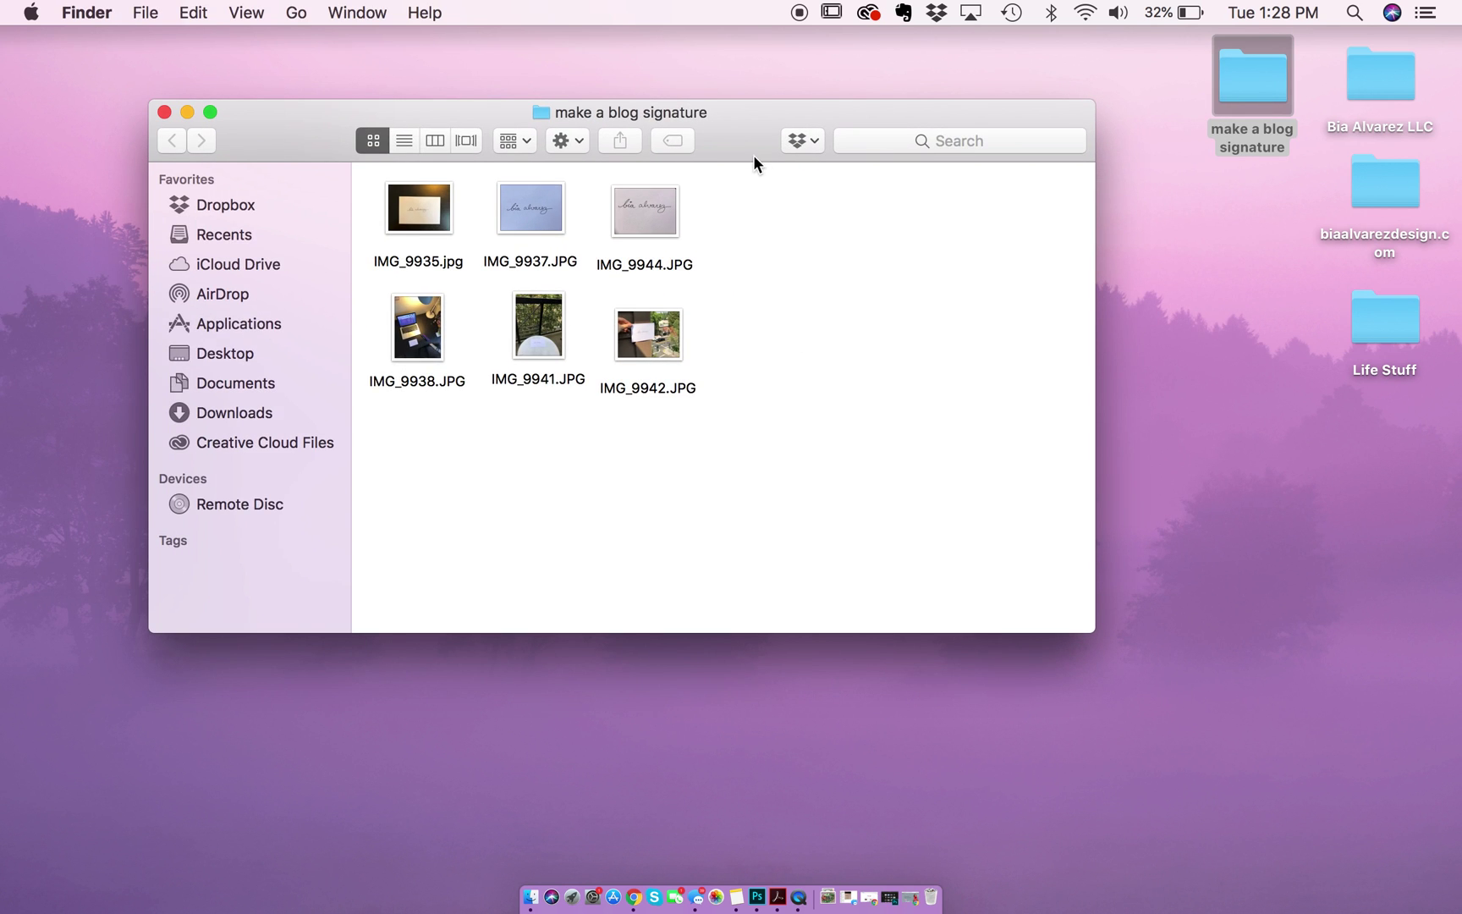
{"action": "left_click_drag", "start_coordinate": [753, 155], "coordinate": [643, 115]}
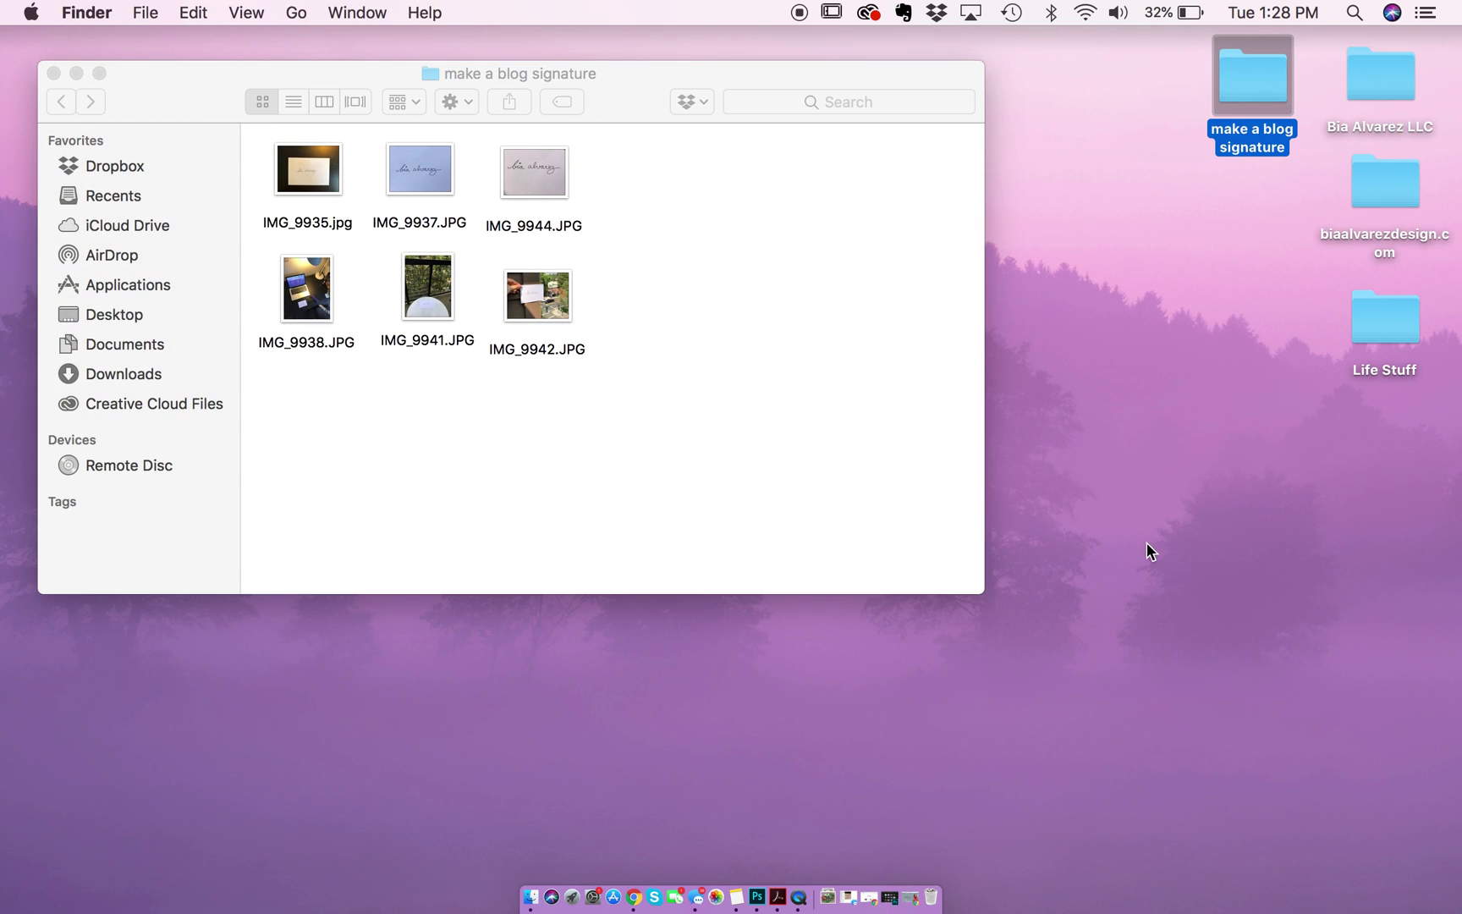
{"action": "left_click", "coordinate": [910, 897]}
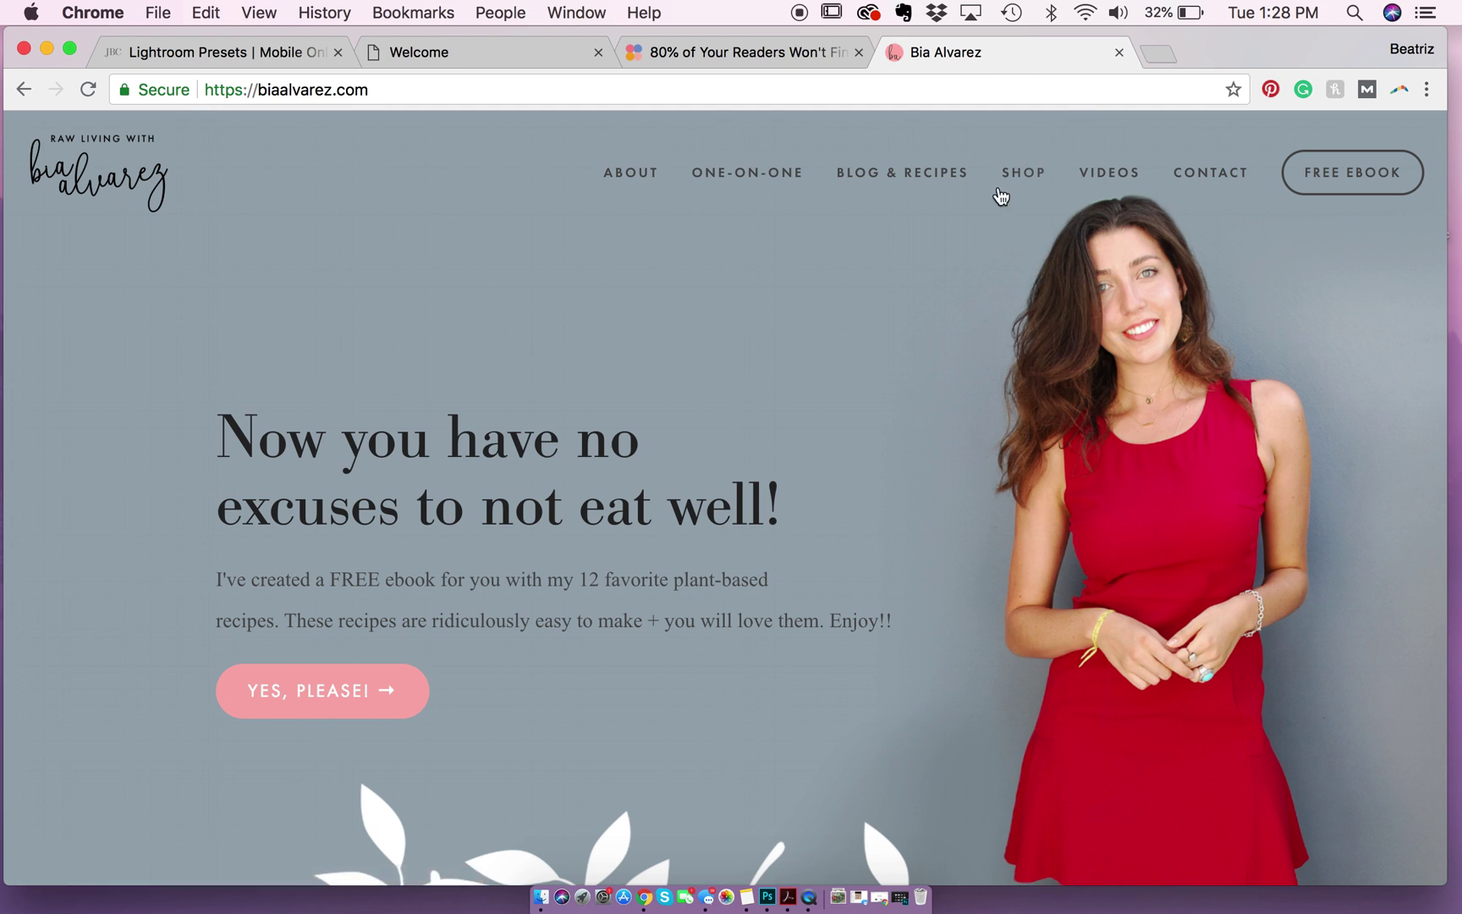
- From Blog & Recipes, open 'The Best Vegan Gluten-Free Chocolate Muffins' post
{"action": "left_click", "coordinate": [947, 183]}
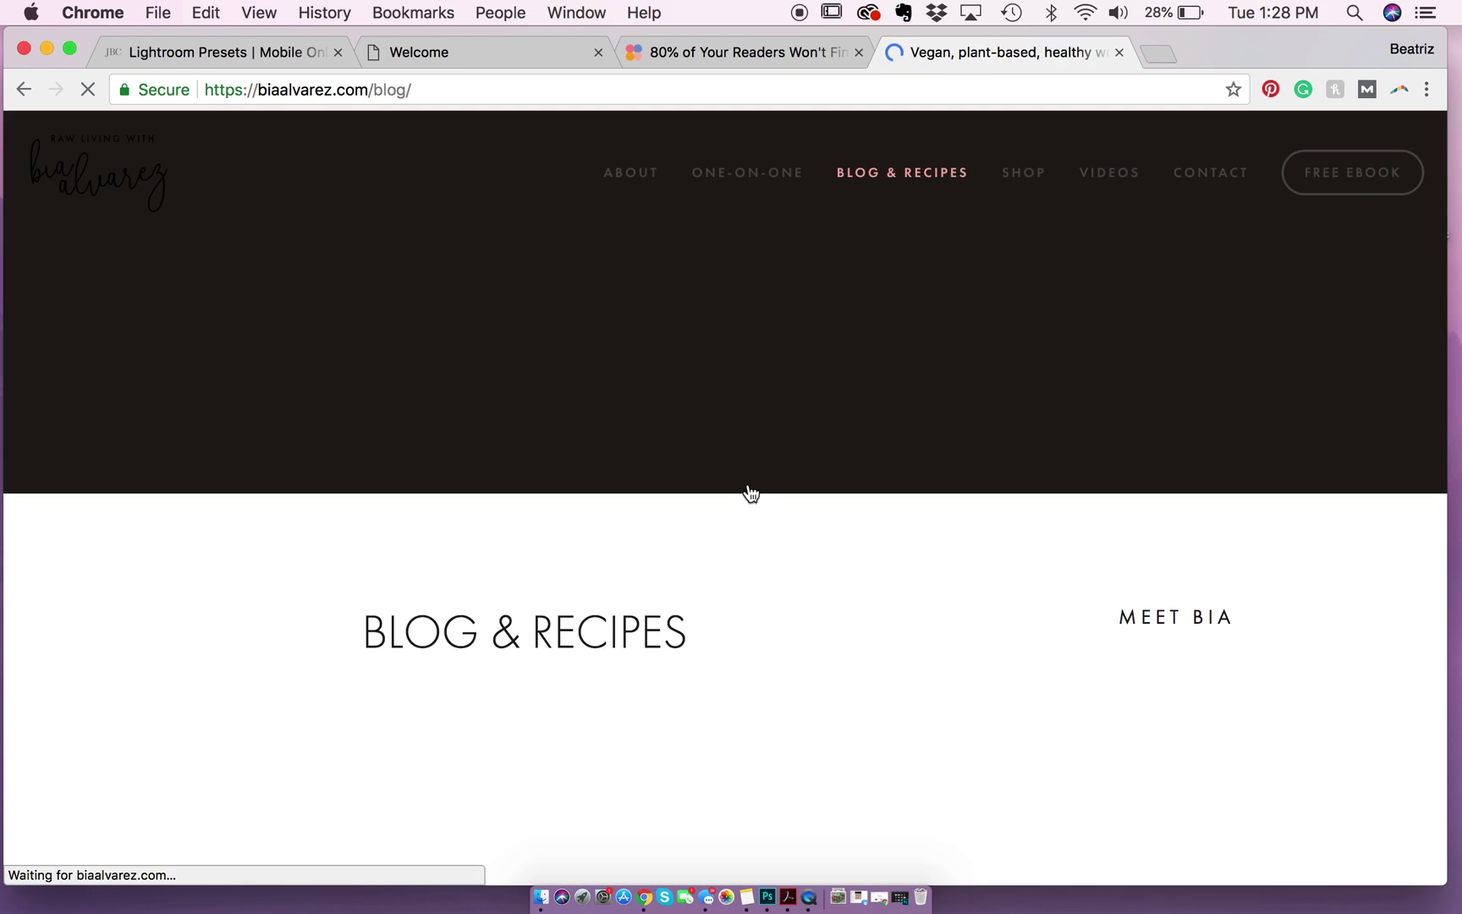
{"action": "scroll", "coordinate": [748, 491], "scroll_direction": "down", "scroll_amount": 4}
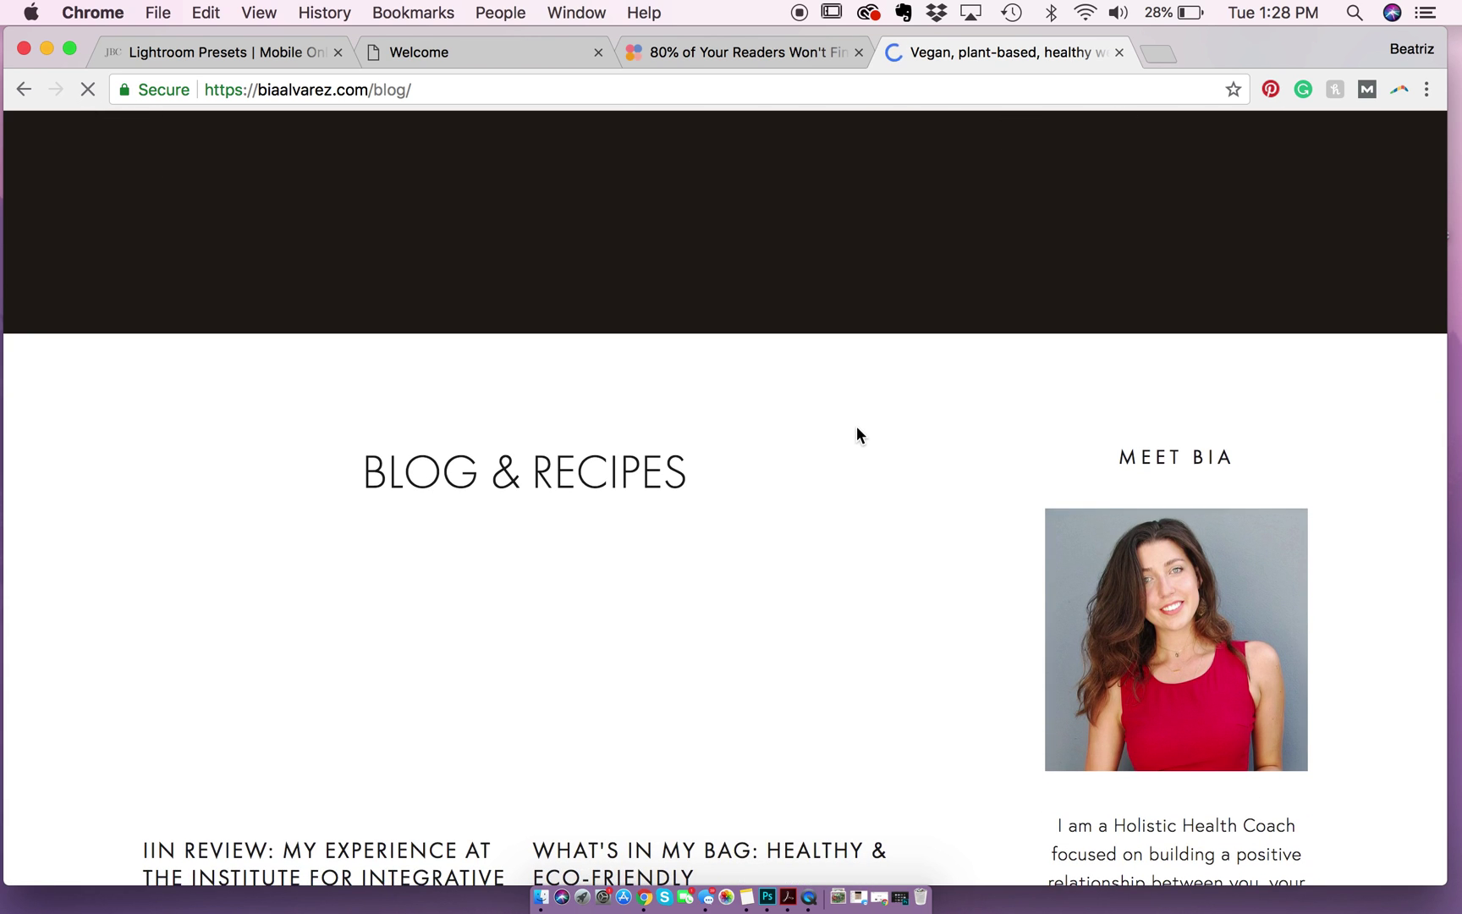
{"action": "scroll", "coordinate": [857, 427], "scroll_direction": "down", "scroll_amount": 5}
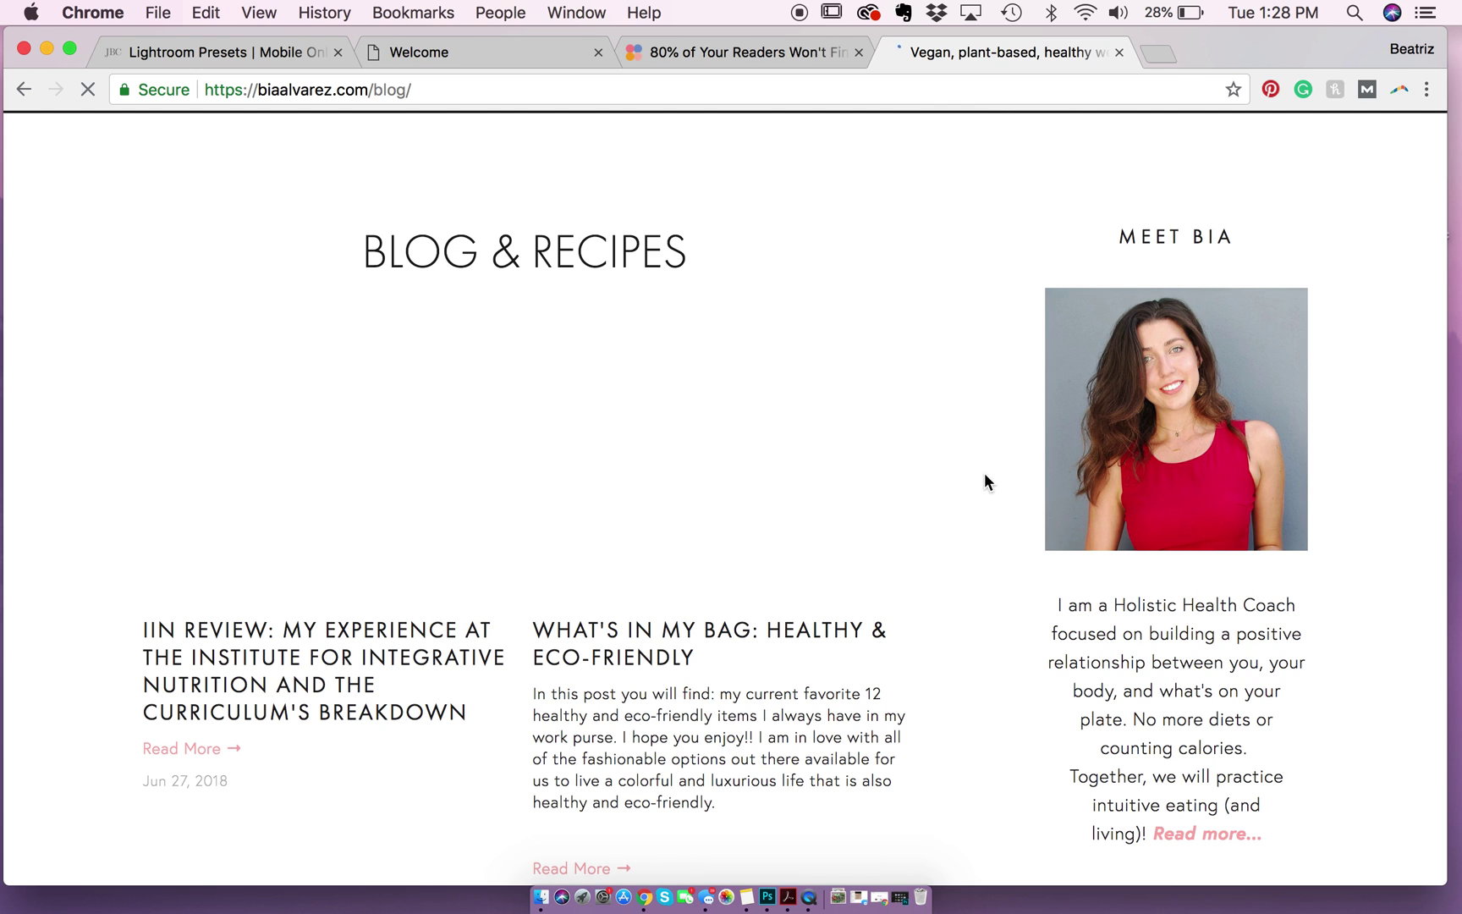
{"action": "scroll", "coordinate": [979, 548], "scroll_direction": "up", "scroll_amount": 3}
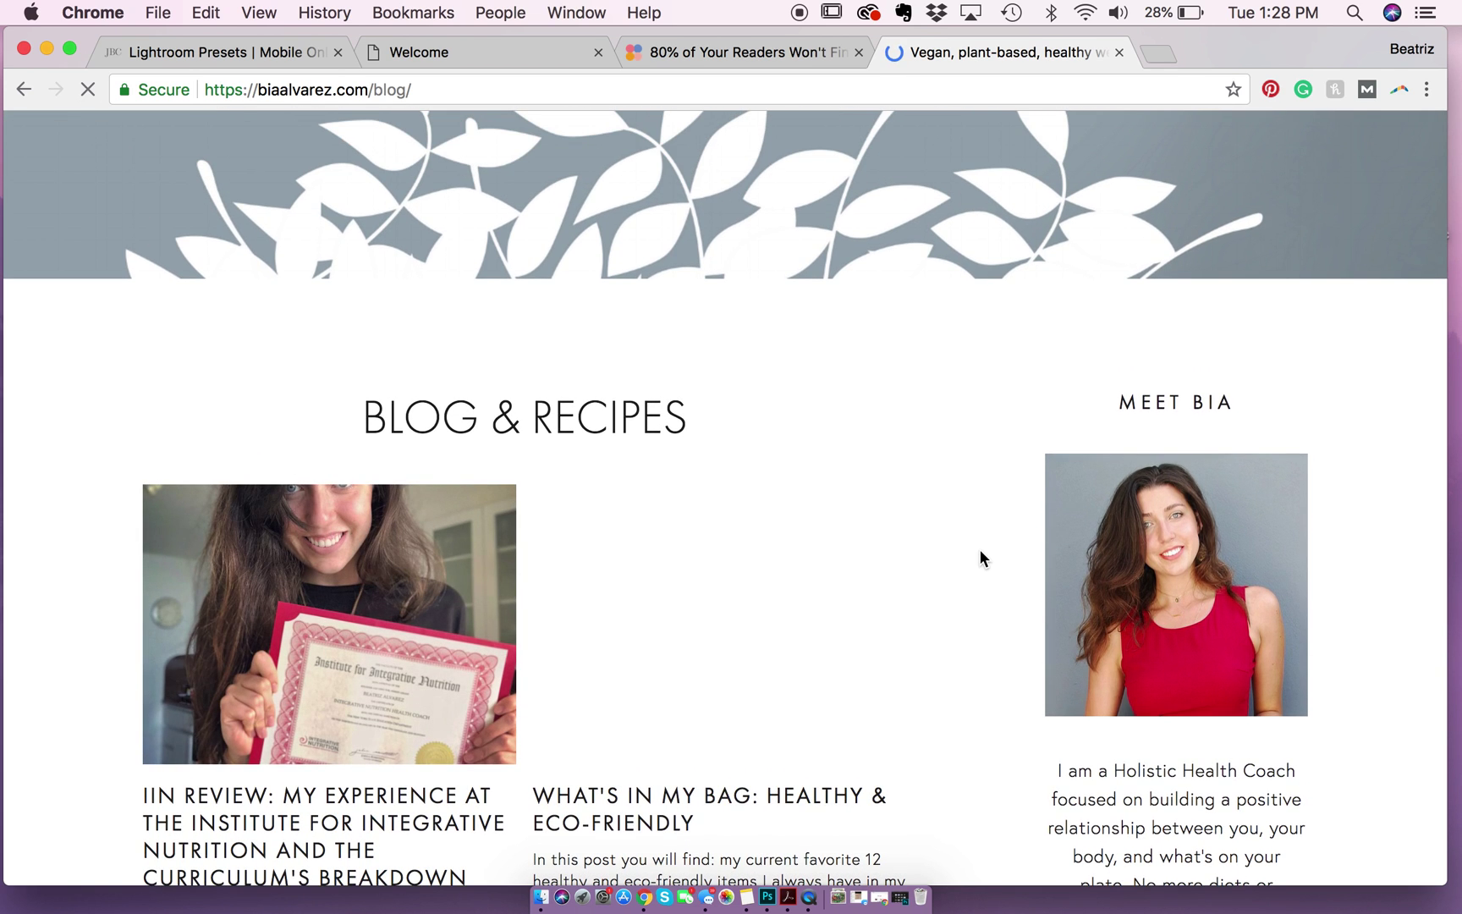
{"action": "scroll", "coordinate": [981, 552], "scroll_direction": "down", "scroll_amount": 8}
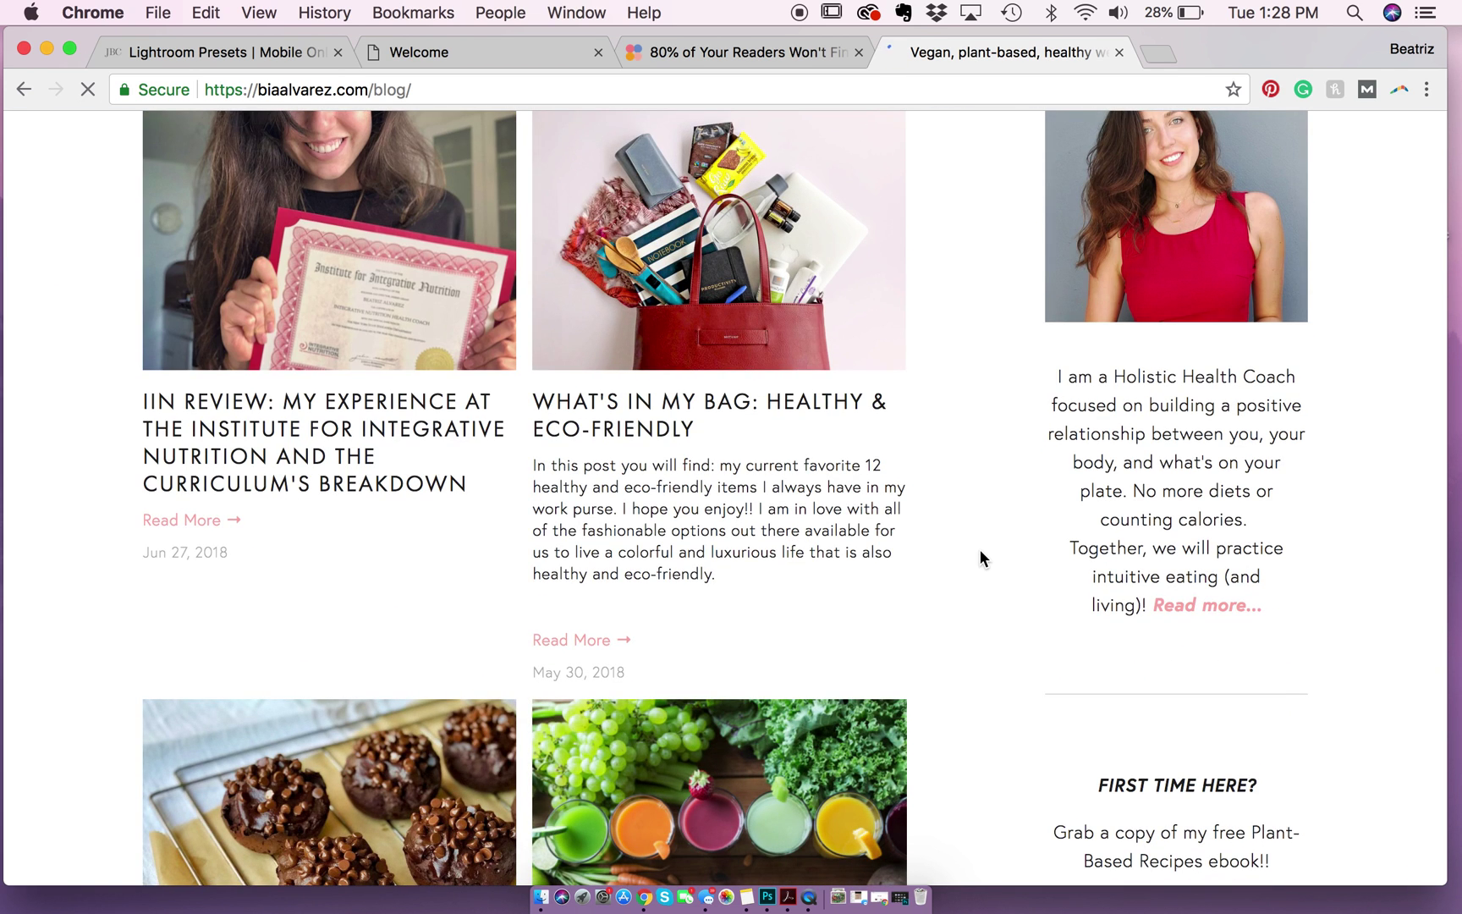
{"action": "scroll", "coordinate": [980, 551], "scroll_direction": "up", "scroll_amount": 2}
{"action": "scroll", "coordinate": [980, 552], "scroll_direction": "down", "scroll_amount": 5}
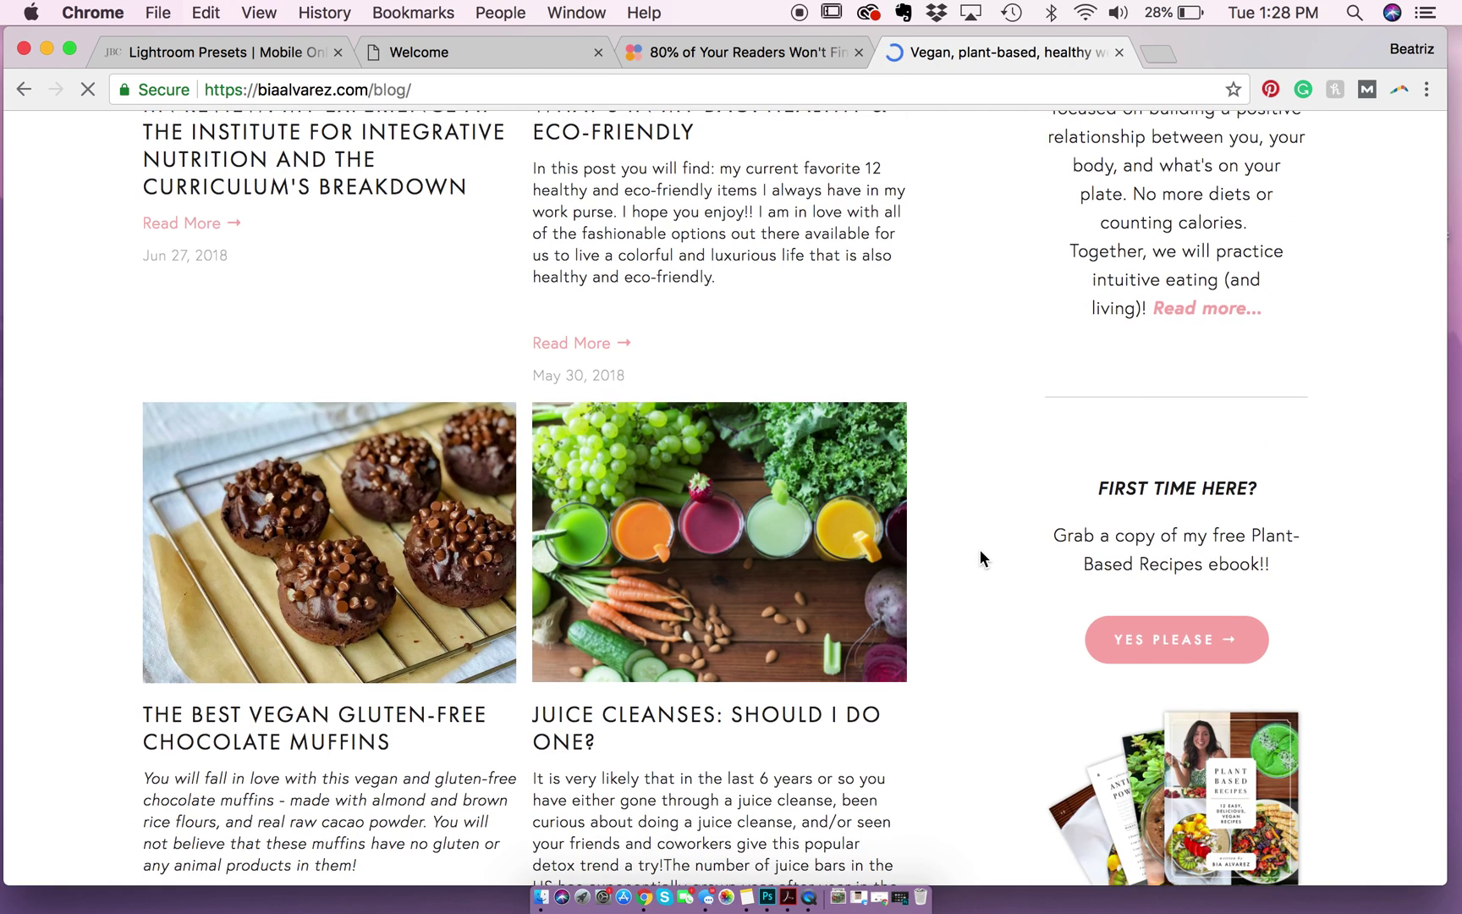
{"action": "left_click", "coordinate": [417, 730]}
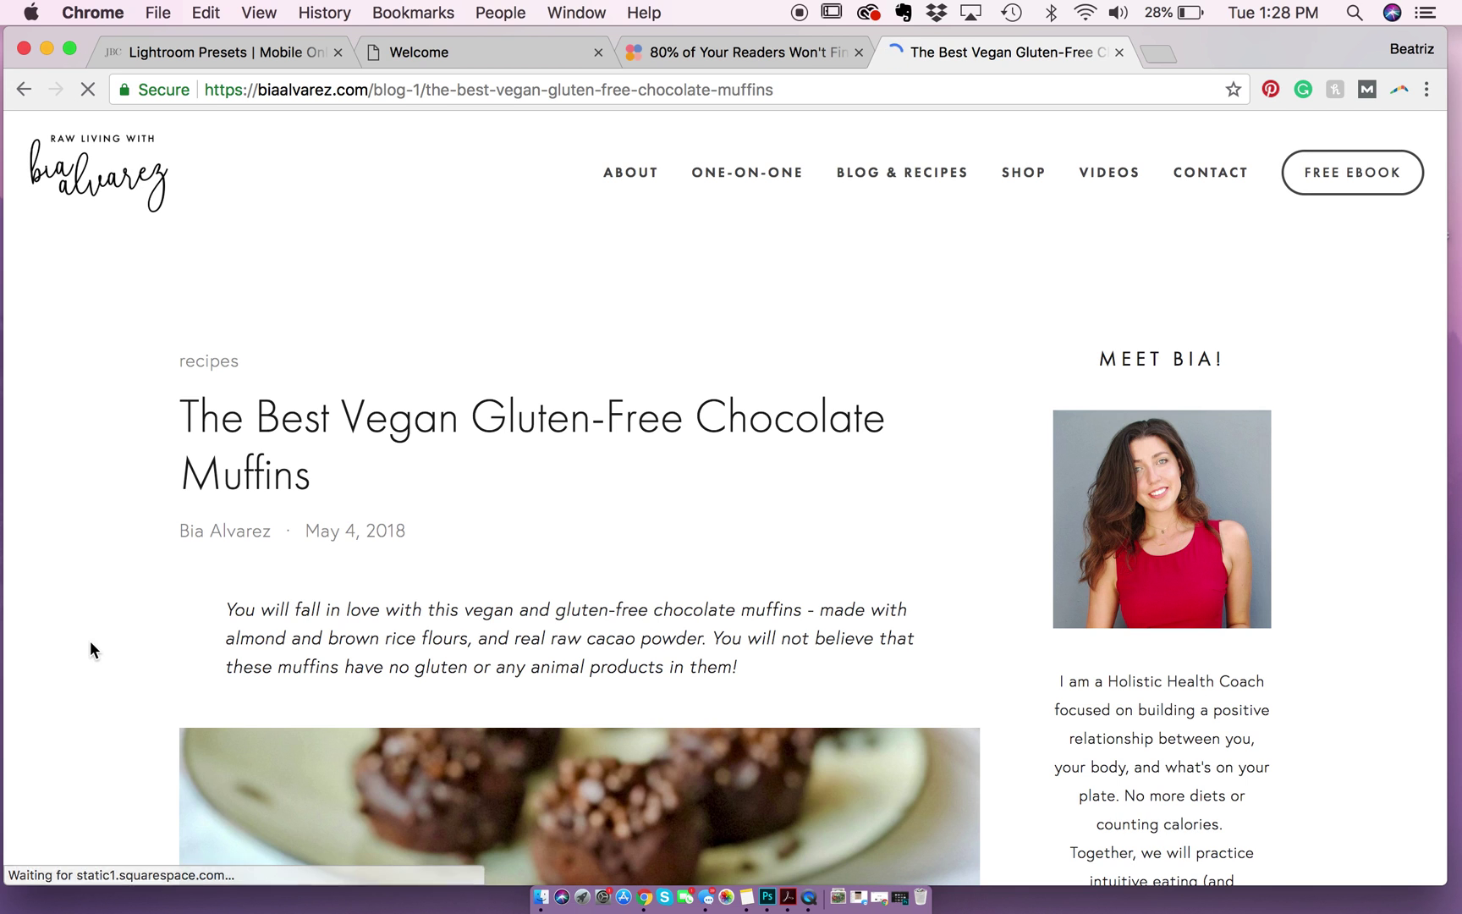
{"action": "scroll", "coordinate": [90, 641], "scroll_direction": "down", "scroll_amount": 10}
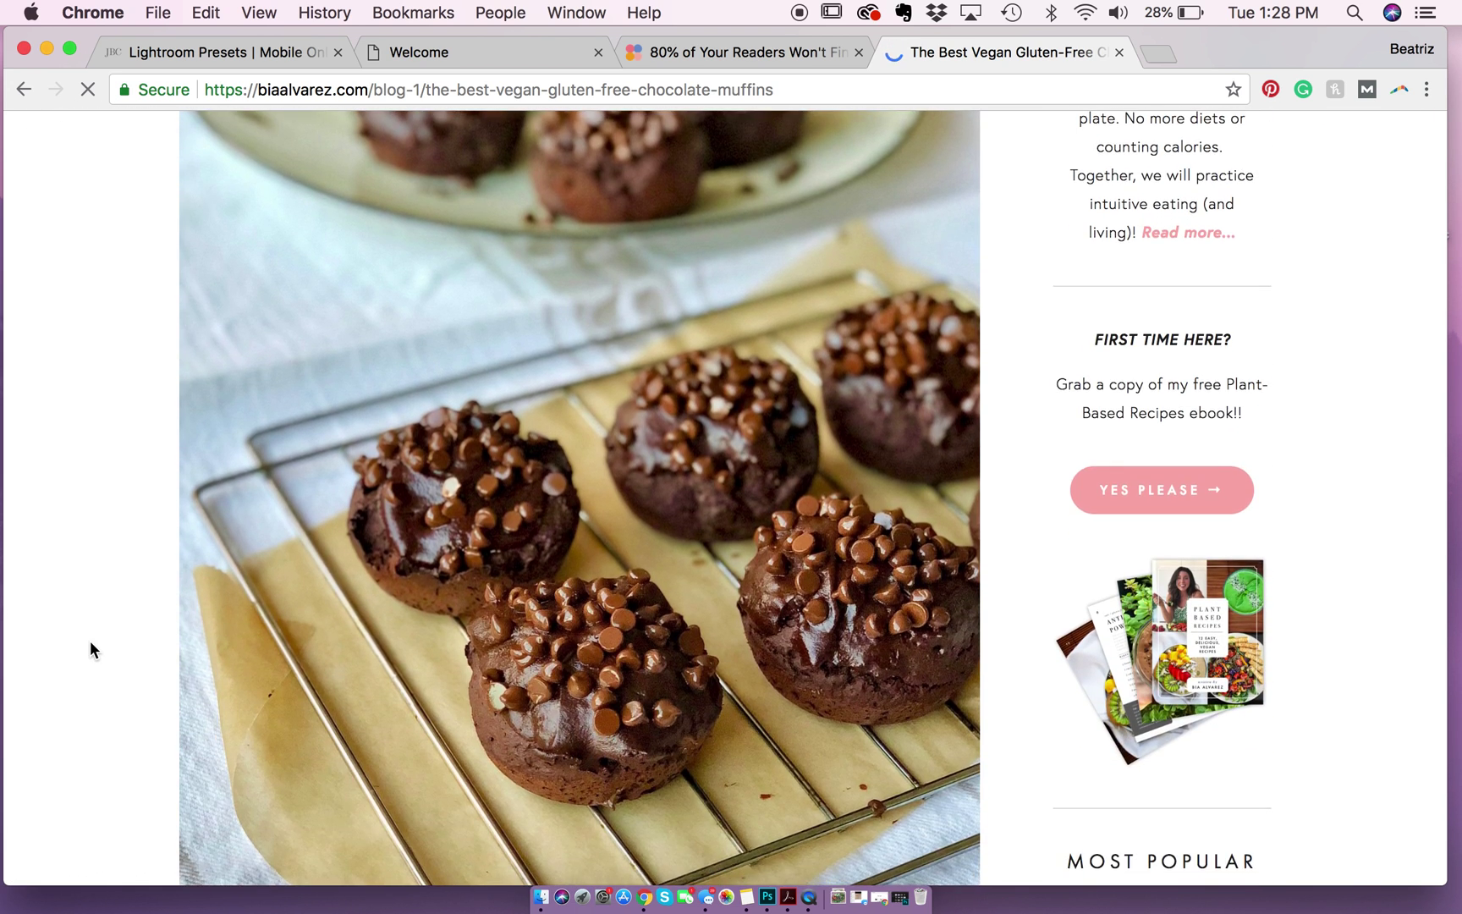
{"action": "scroll", "coordinate": [91, 650], "scroll_direction": "down", "scroll_amount": 10}
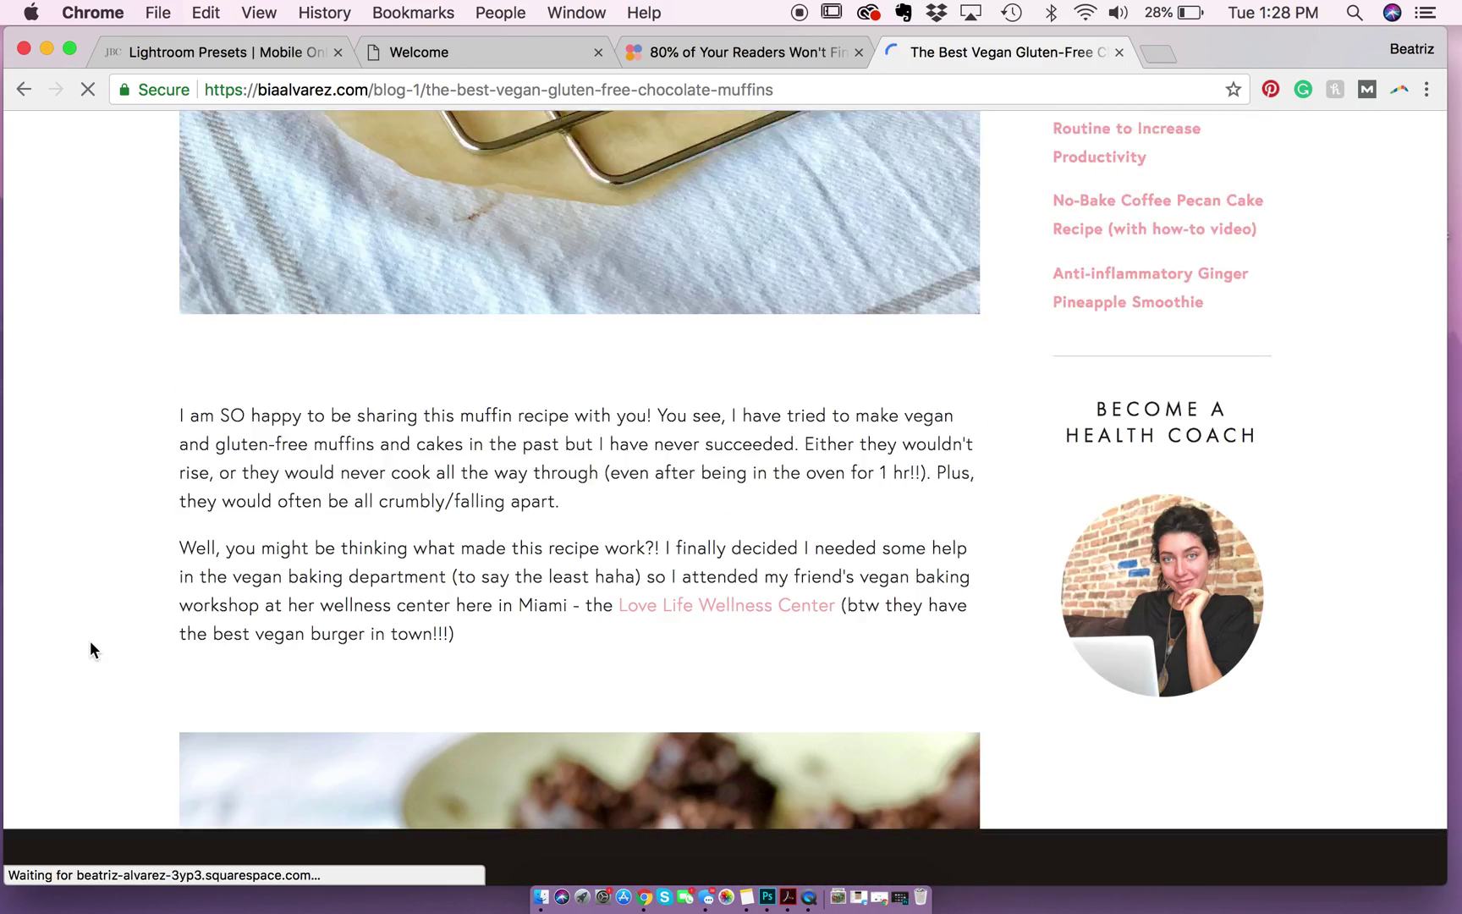
{"action": "scroll", "coordinate": [93, 650], "scroll_direction": "down", "scroll_amount": 10}
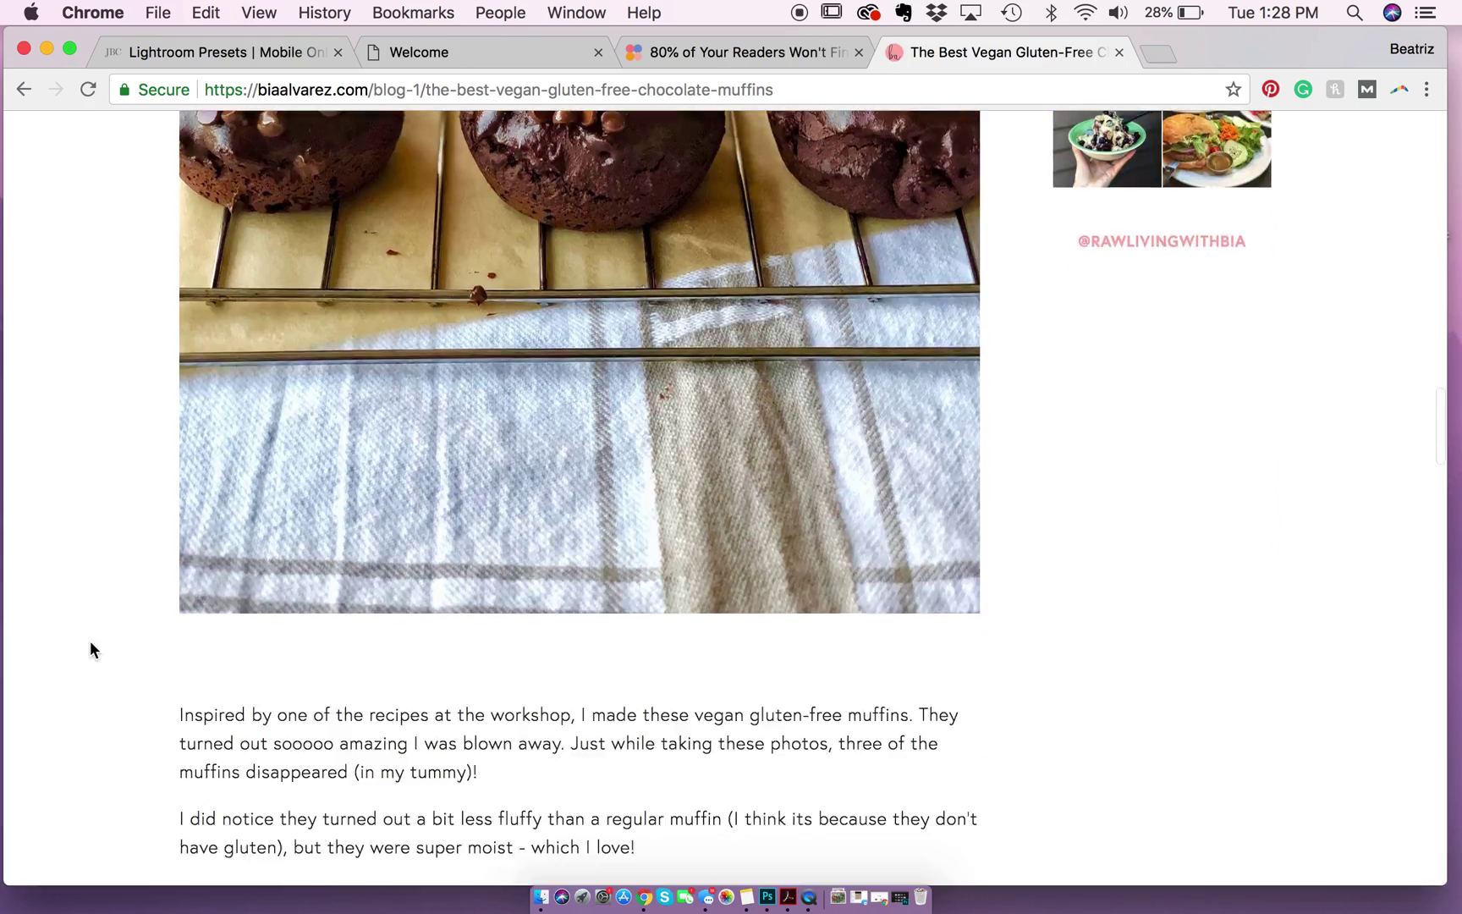
{"action": "scroll", "coordinate": [90, 650], "scroll_direction": "down", "scroll_amount": 10}
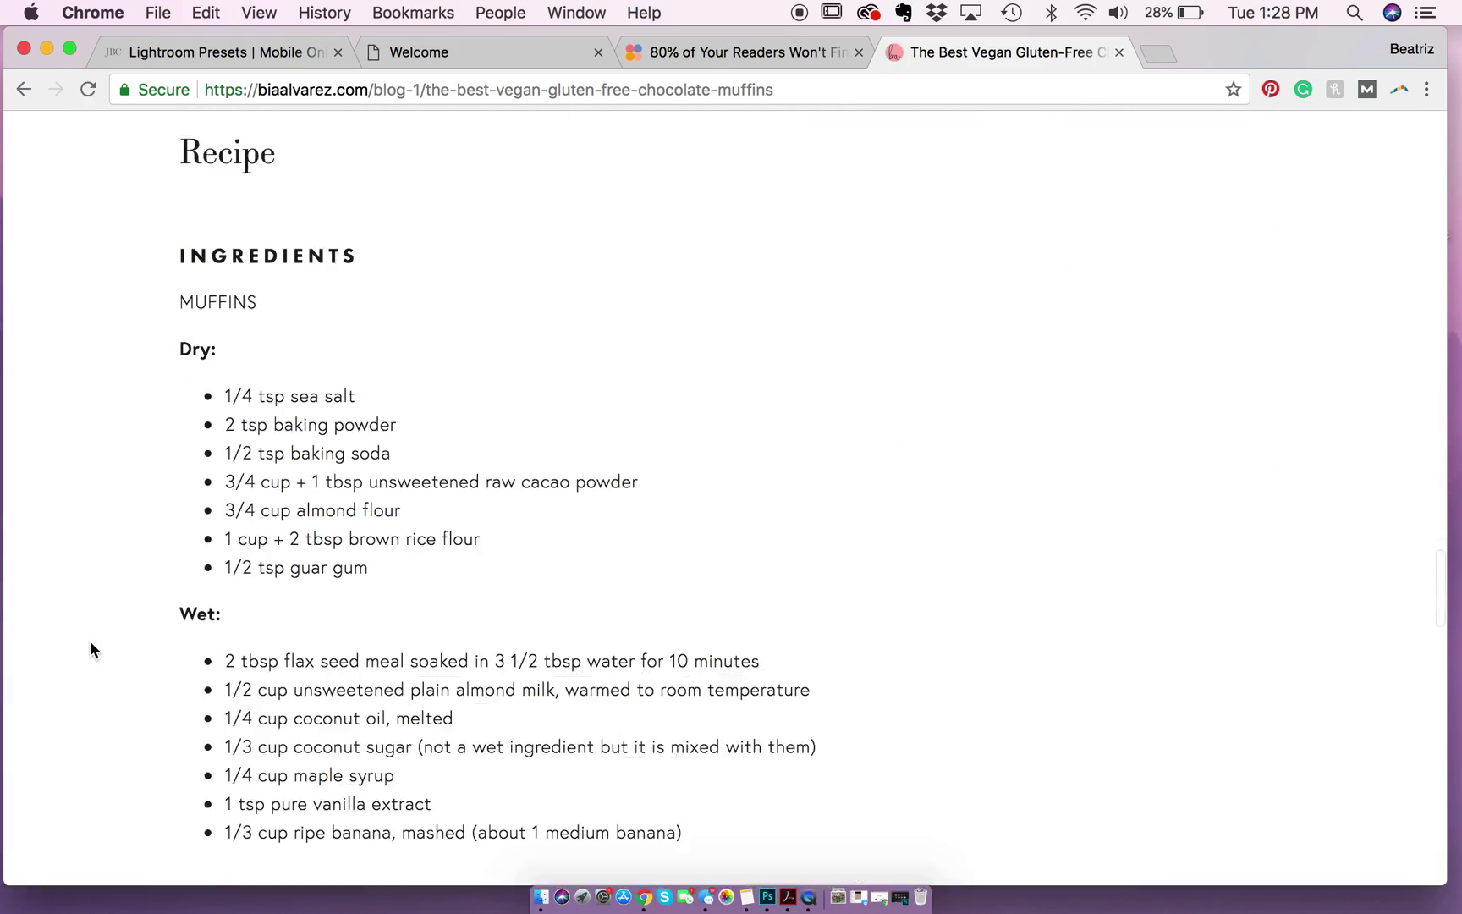
{"action": "scroll", "coordinate": [91, 650], "scroll_direction": "down", "scroll_amount": 15}
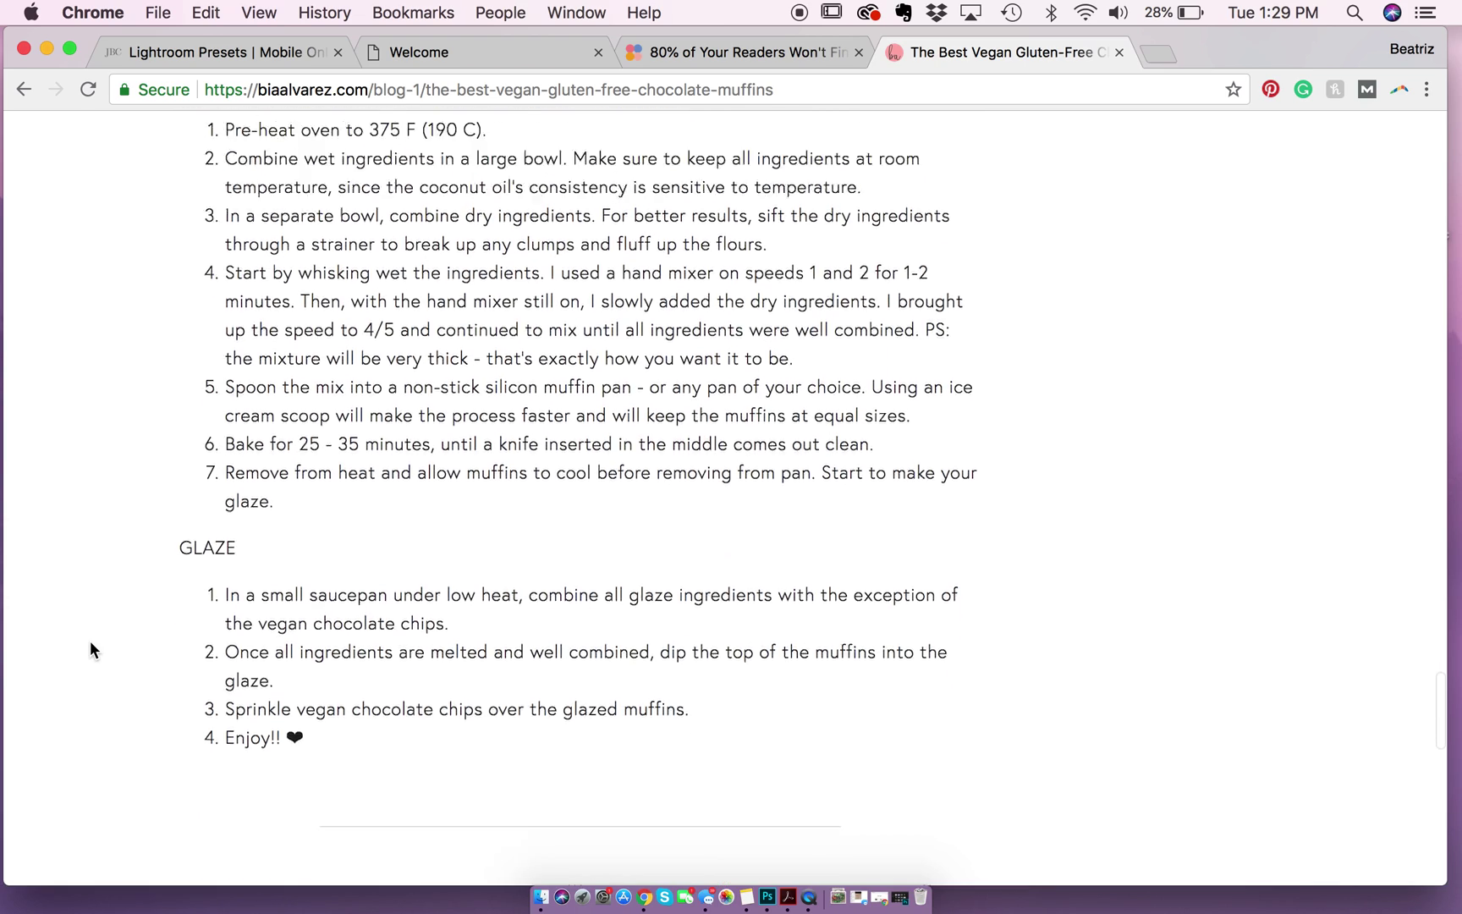
{"action": "scroll", "coordinate": [90, 643], "scroll_direction": "down", "scroll_amount": 4}
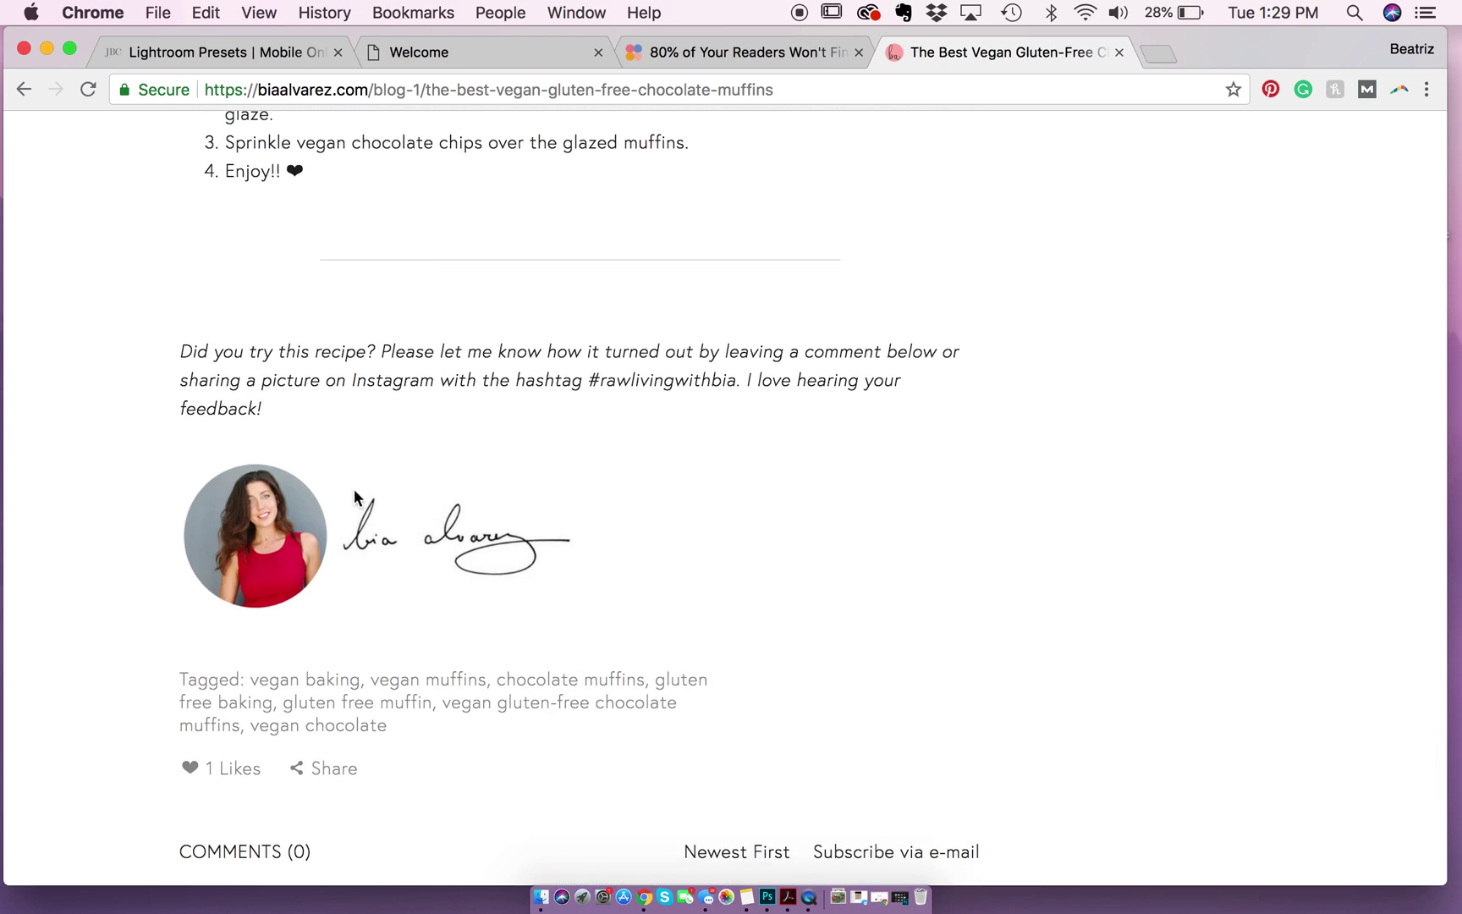
{"action": "mouse_move", "coordinate": [386, 471]}
{"action": "scroll", "coordinate": [1008, 580], "scroll_direction": "up", "scroll_amount": 2}
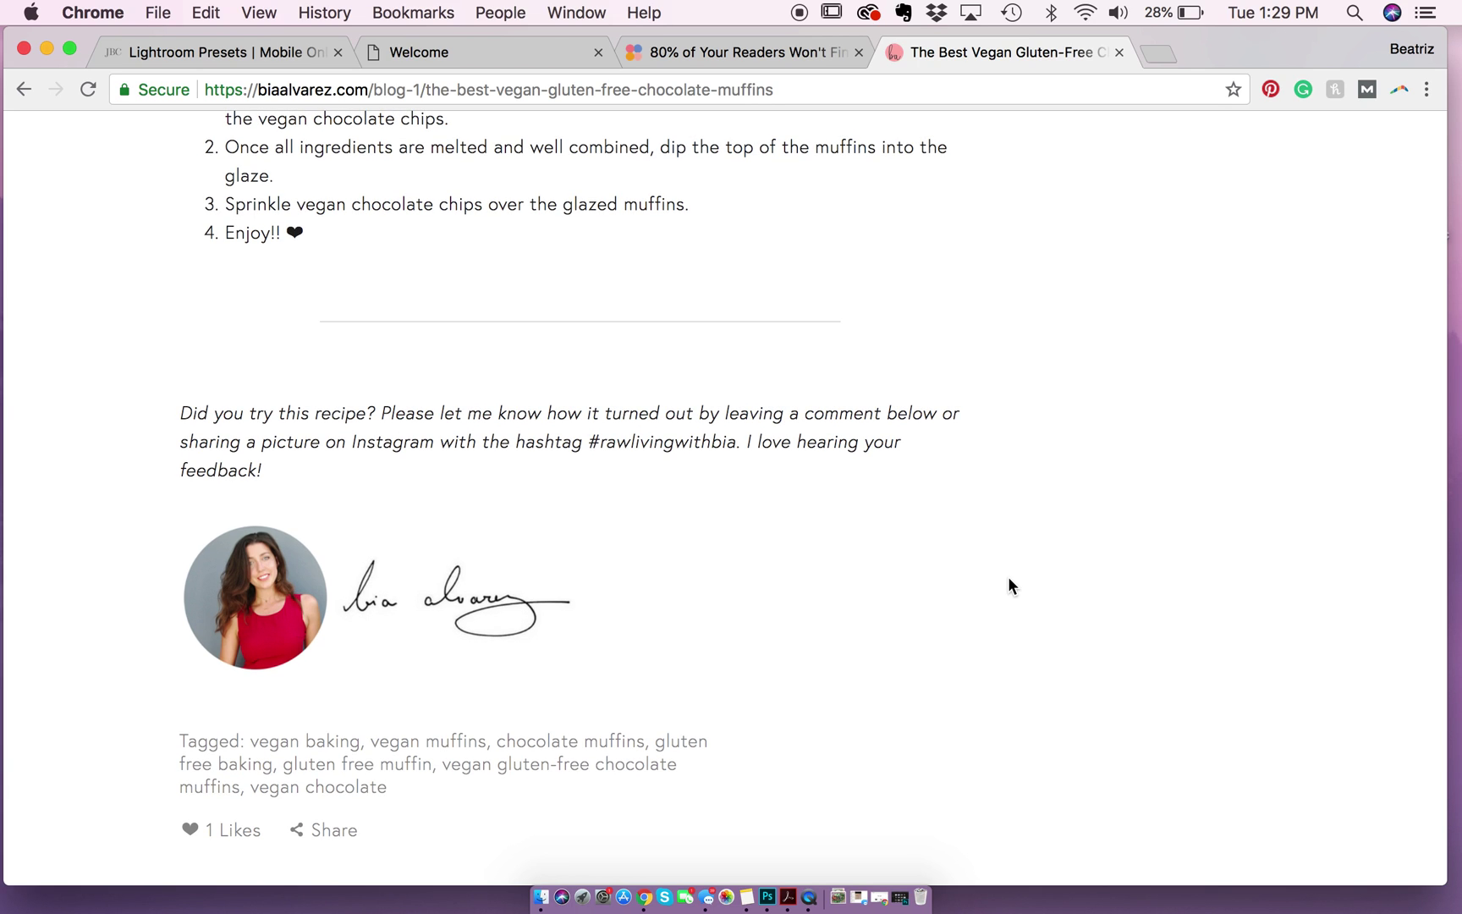
{"action": "scroll", "coordinate": [1009, 584], "scroll_direction": "up", "scroll_amount": 2}
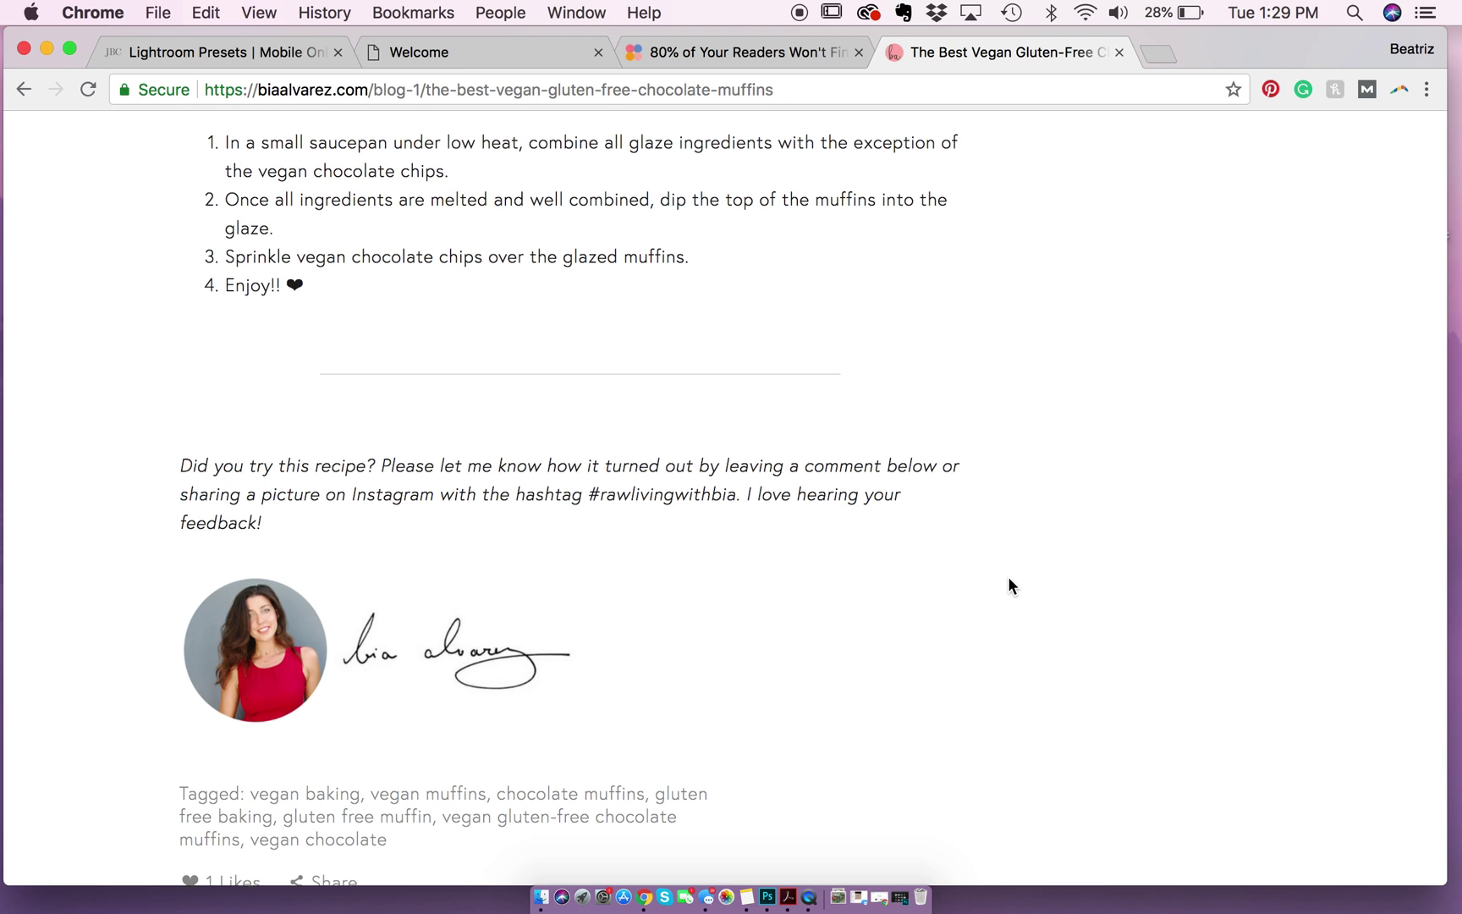
{"action": "scroll", "coordinate": [1009, 584], "scroll_direction": "up", "scroll_amount": 4}
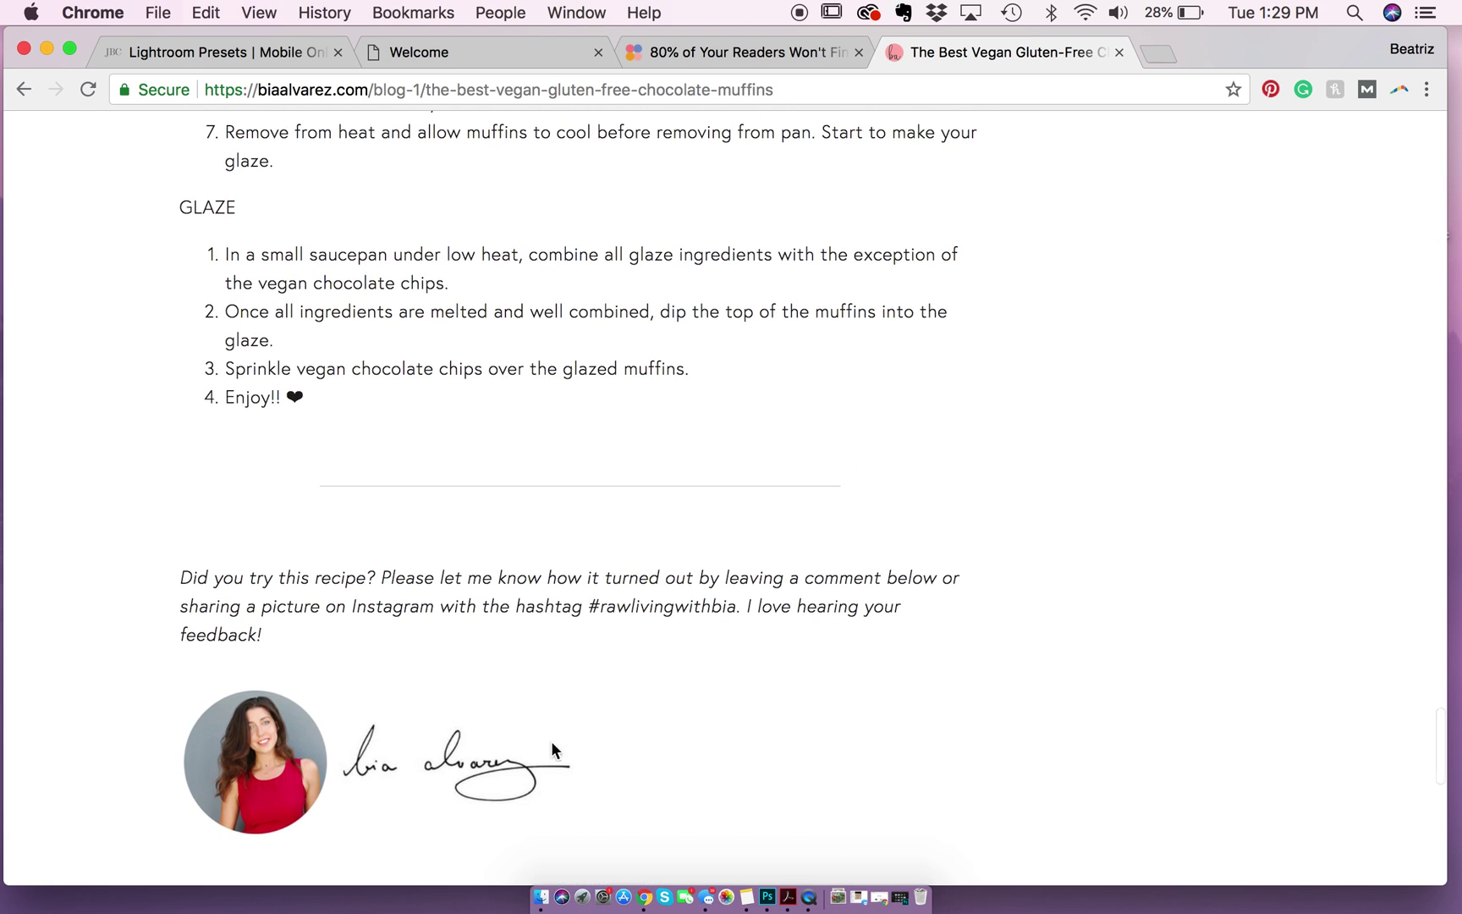
{"action": "scroll", "coordinate": [1010, 635], "scroll_direction": "down", "scroll_amount": 12}
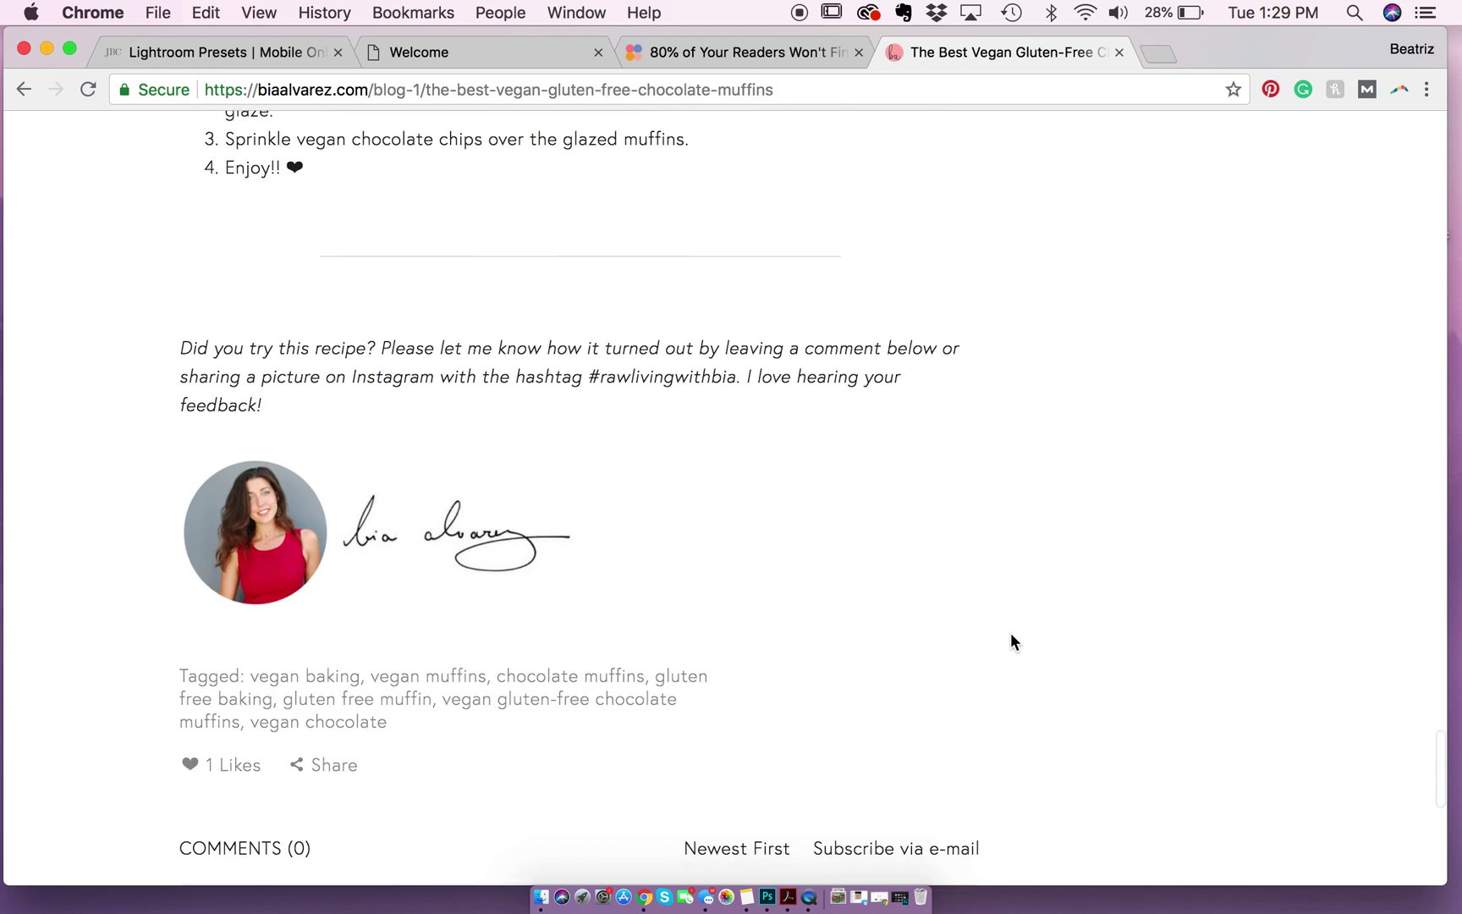
{"action": "scroll", "coordinate": [1011, 635], "scroll_direction": "up", "scroll_amount": 12}
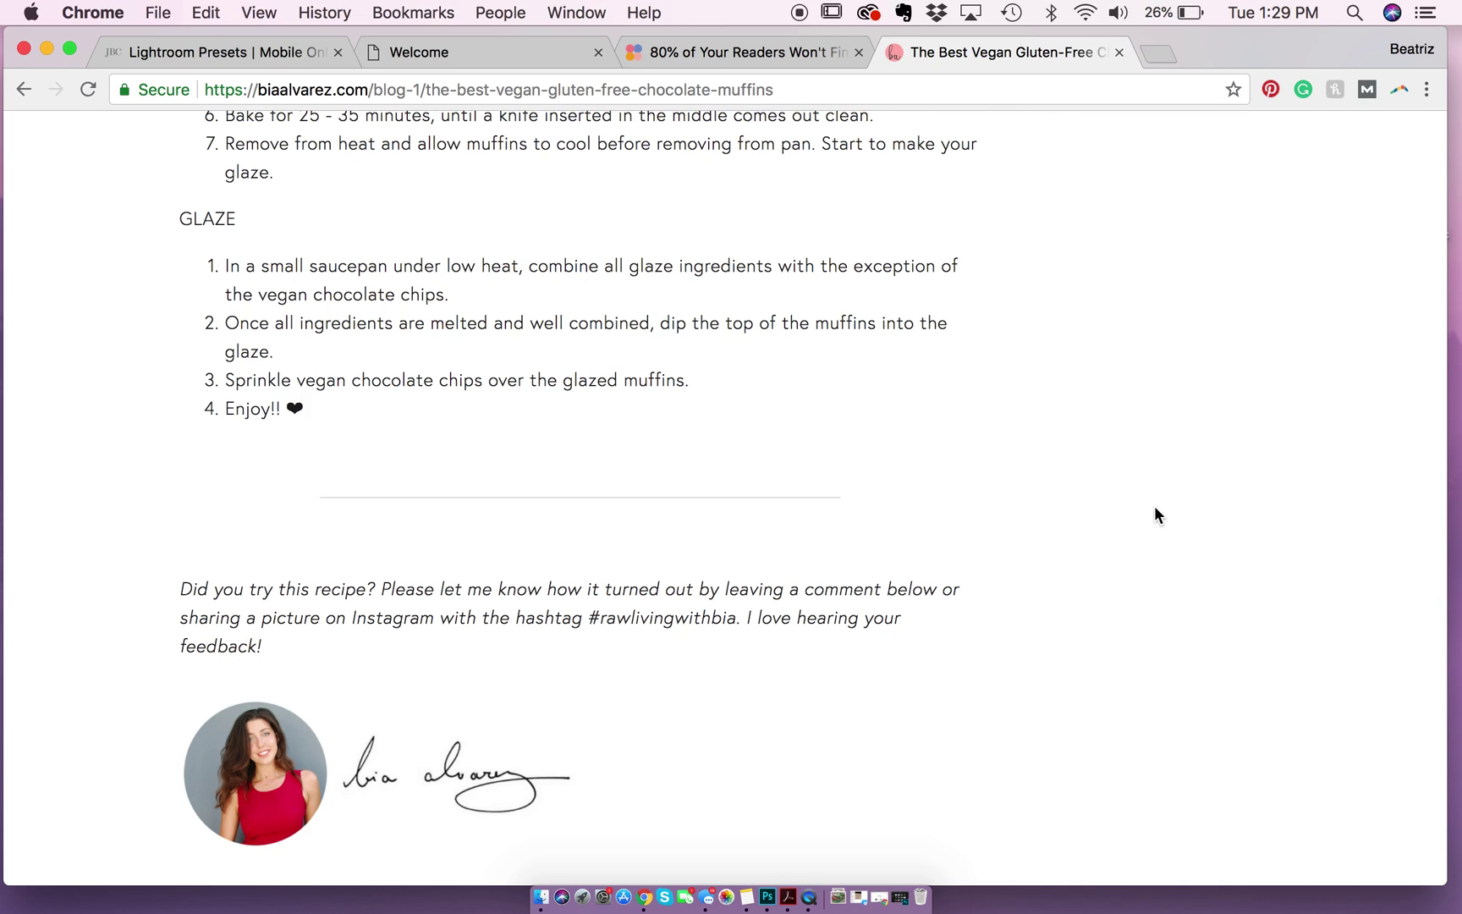
{"action": "scroll", "coordinate": [1155, 505], "scroll_direction": "up", "scroll_amount": 20}
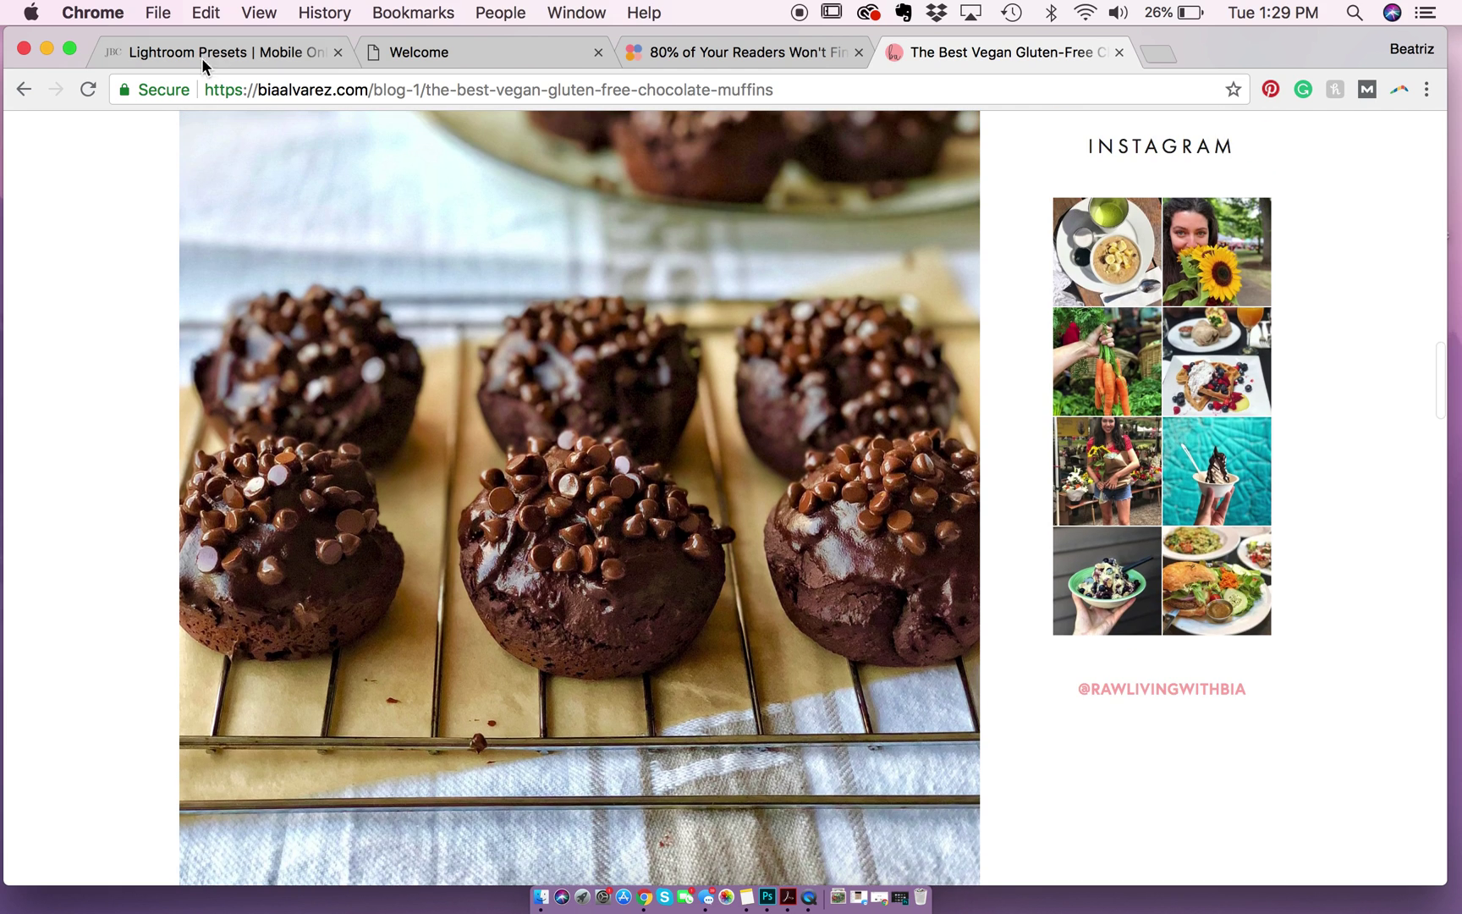
- Minimize Chrome, launch Photoshop CC 2018, and bring the signature photos folder forward
{"action": "left_click", "coordinate": [47, 48]}
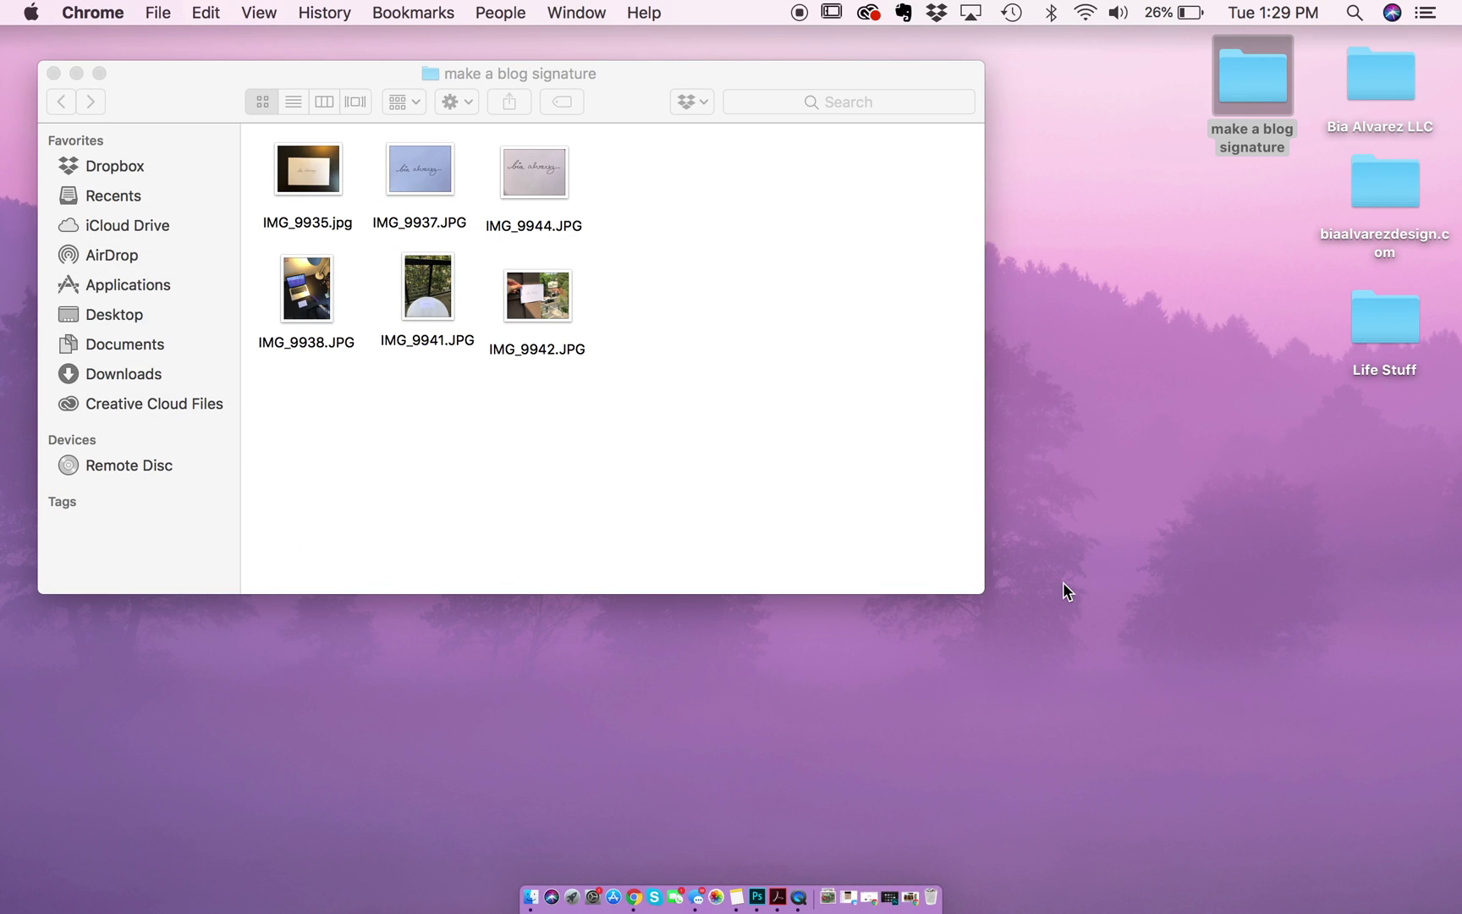
{"action": "left_click", "coordinate": [1063, 583]}
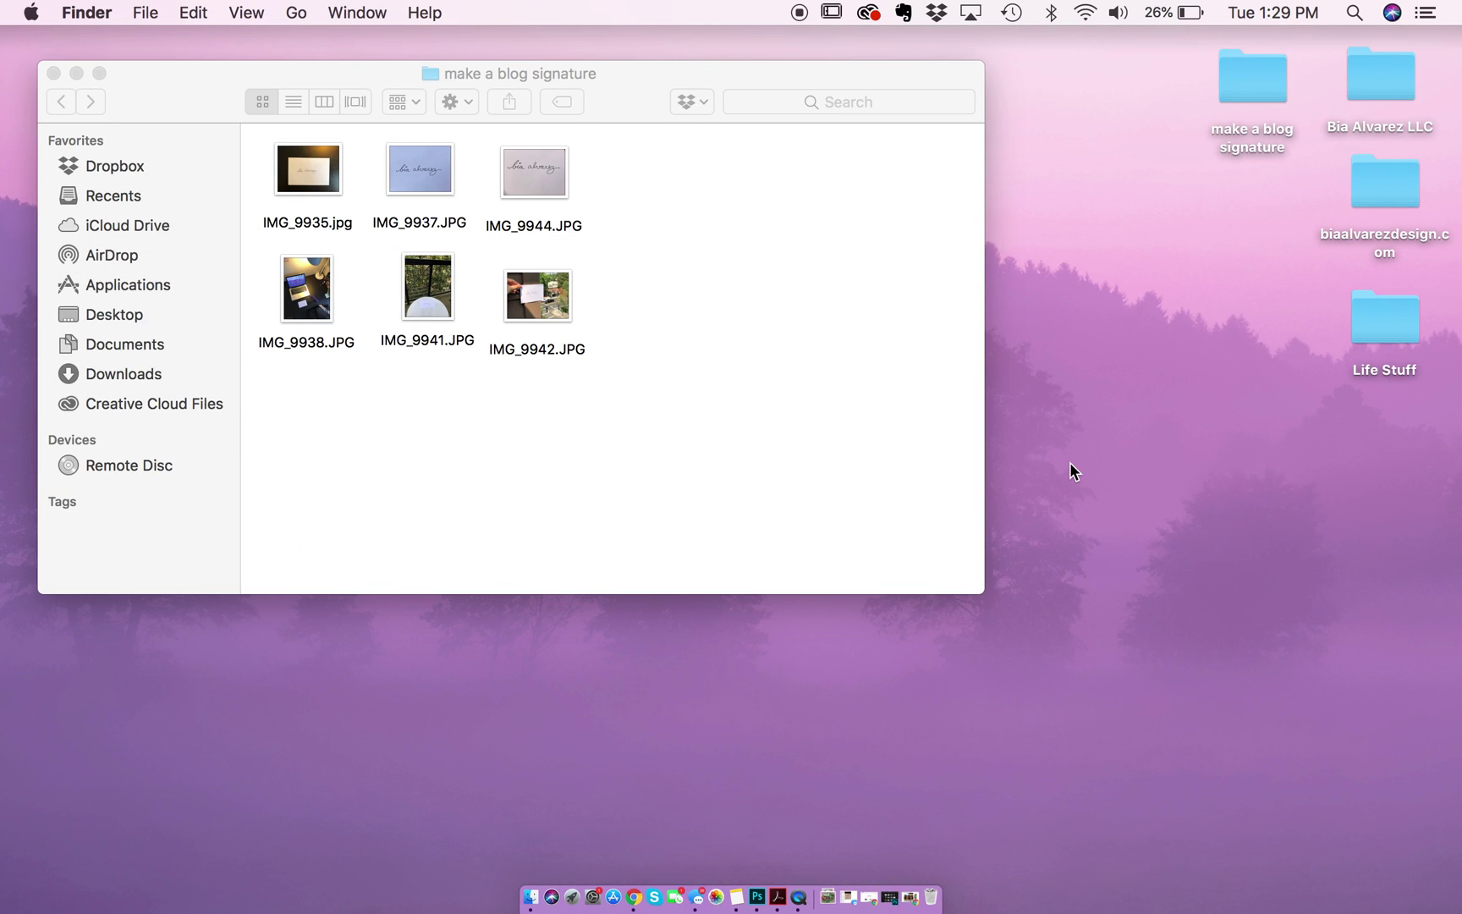
{"action": "left_click", "coordinate": [759, 901]}
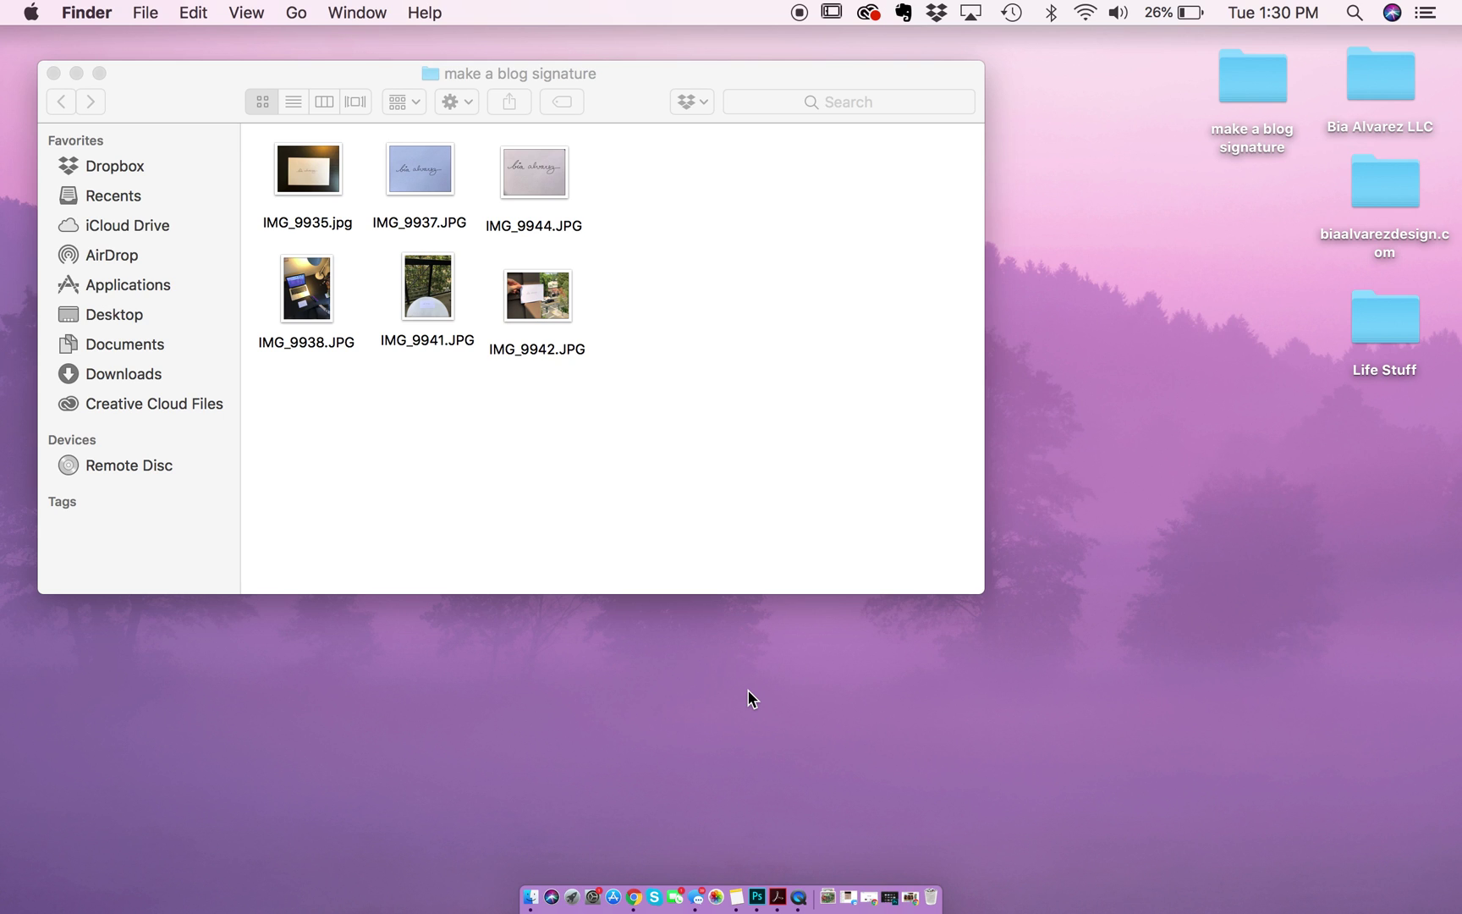
{"action": "left_click", "coordinate": [767, 394]}
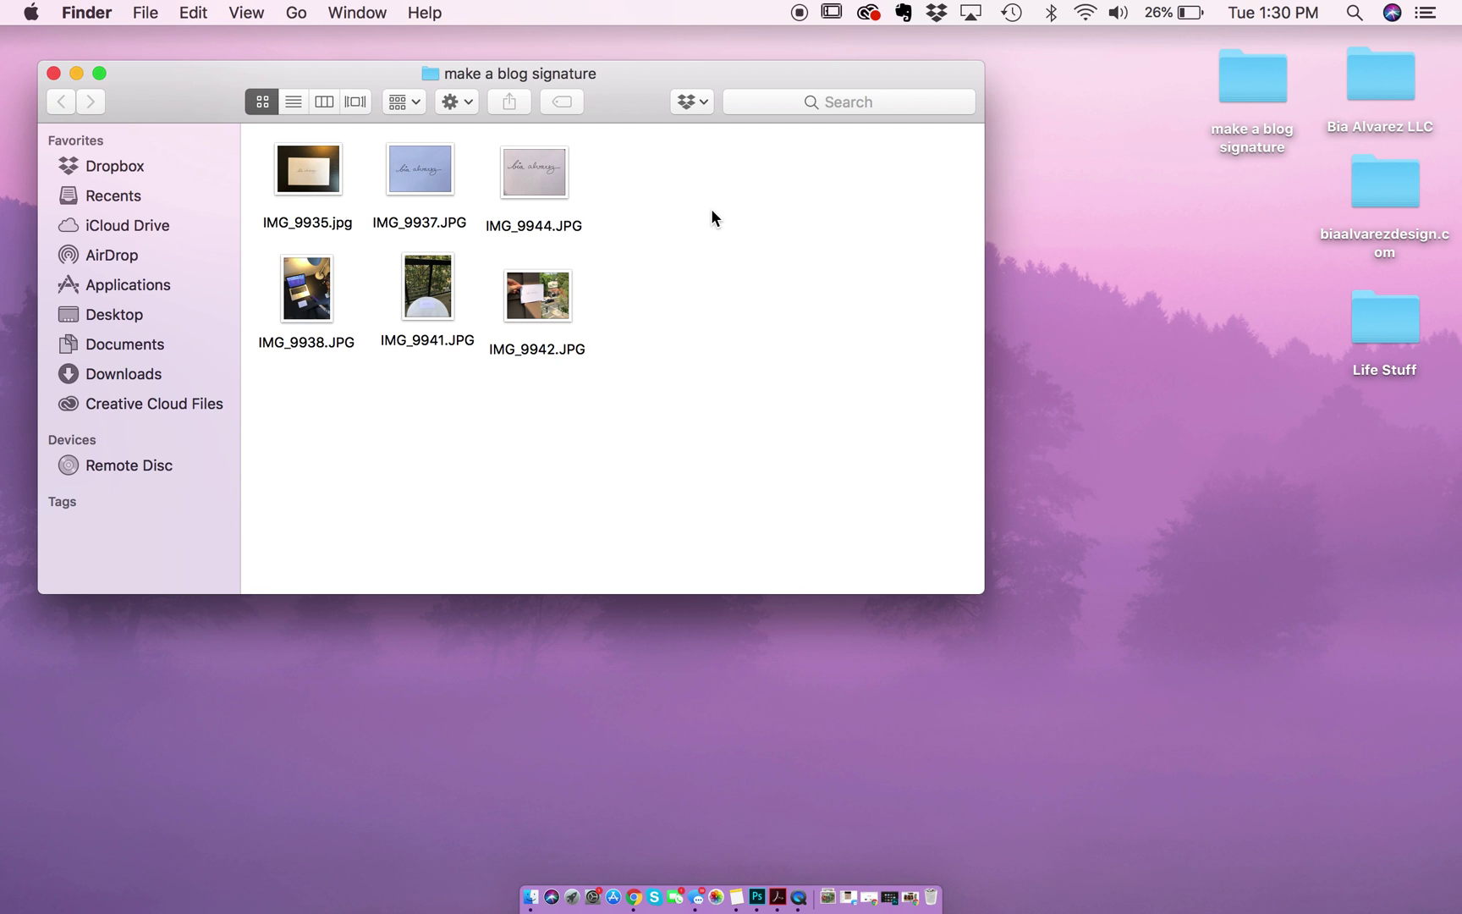
{"action": "double_click", "coordinate": [298, 289]}
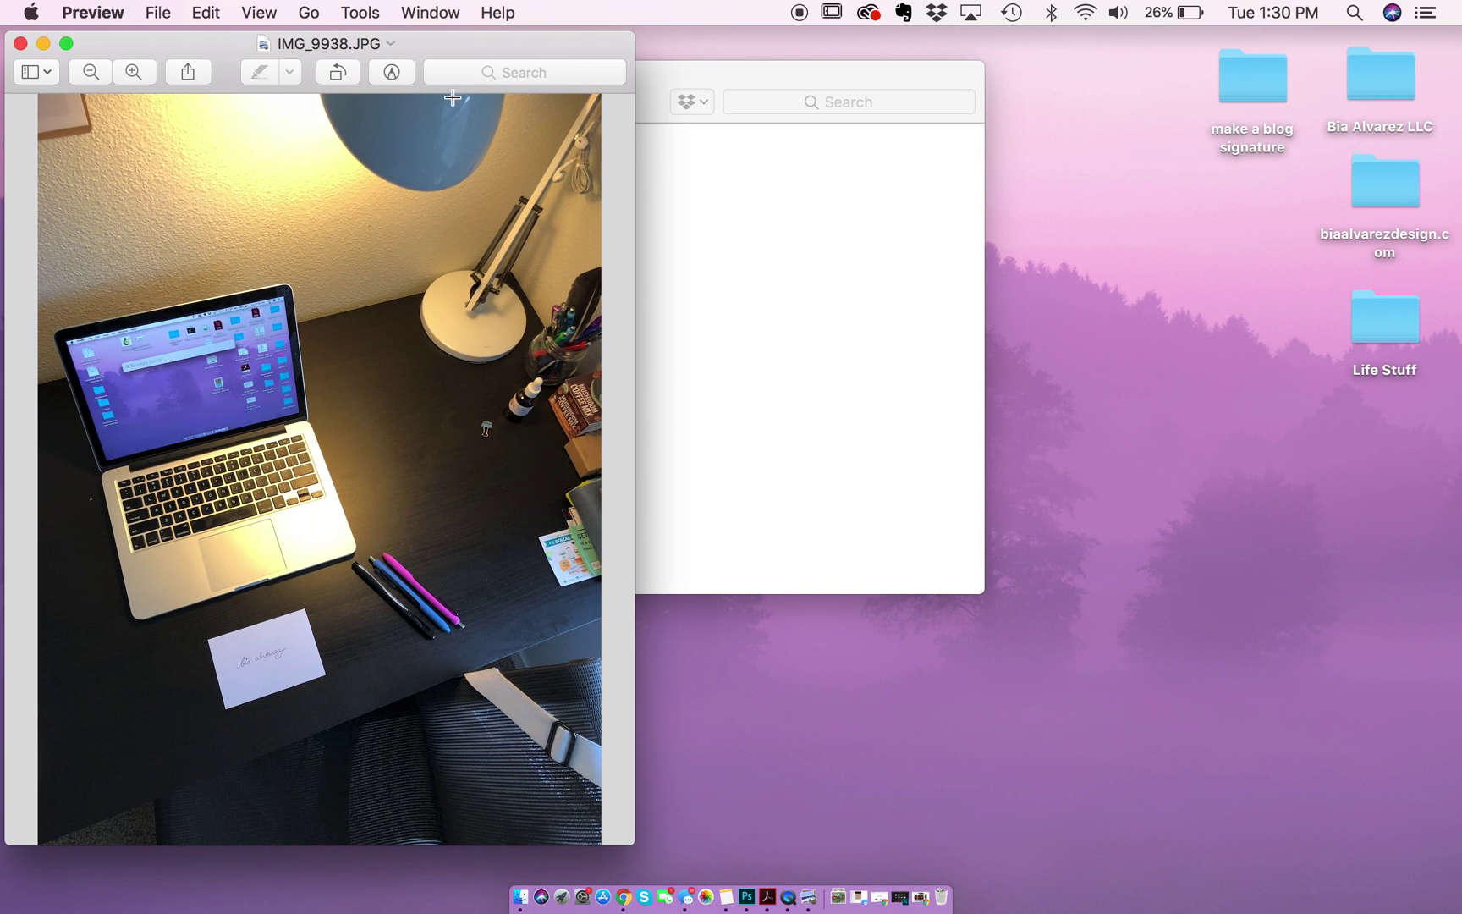
{"action": "scroll", "coordinate": [362, 380], "scroll_direction": "up", "scroll_amount": 3}
{"action": "scroll", "coordinate": [361, 381], "scroll_direction": "down", "scroll_amount": 5}
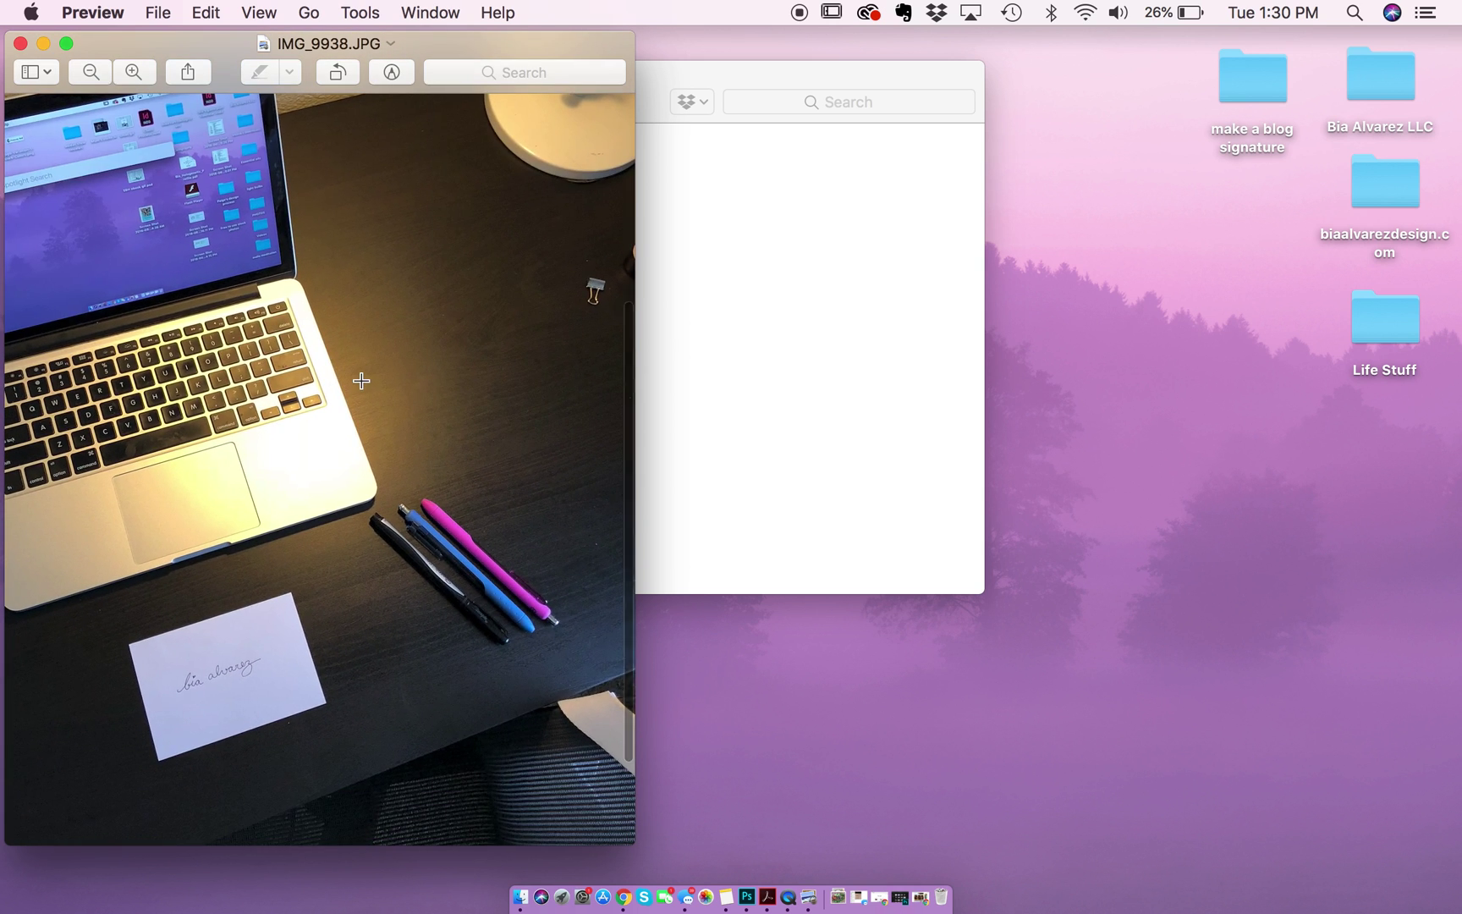
{"action": "scroll", "coordinate": [200, 651], "scroll_direction": "down", "scroll_amount": 1}
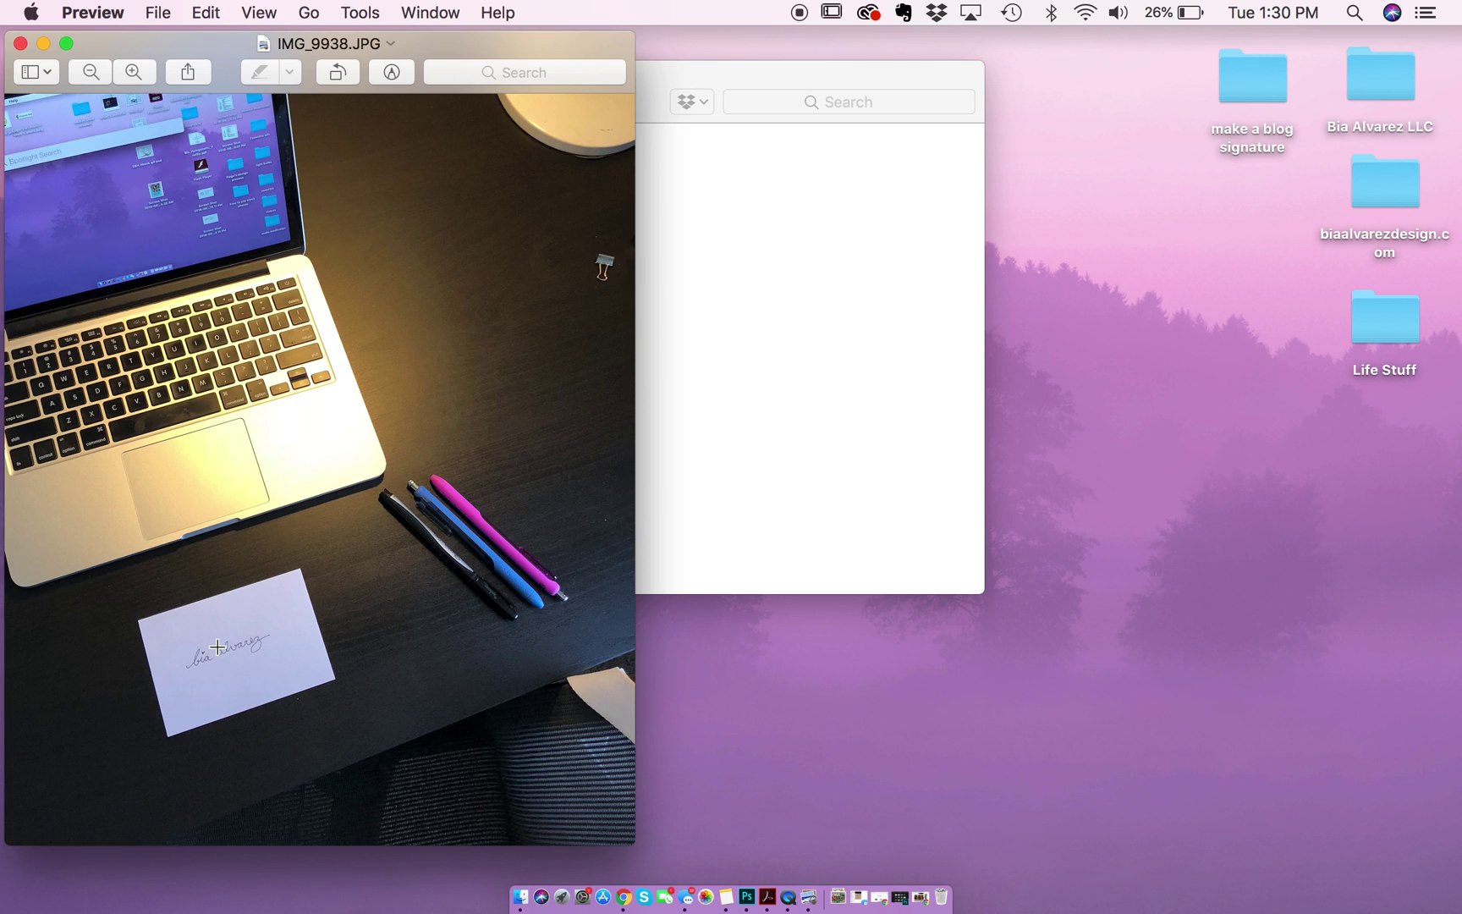
{"action": "scroll", "coordinate": [212, 648], "scroll_direction": "up", "scroll_amount": 2}
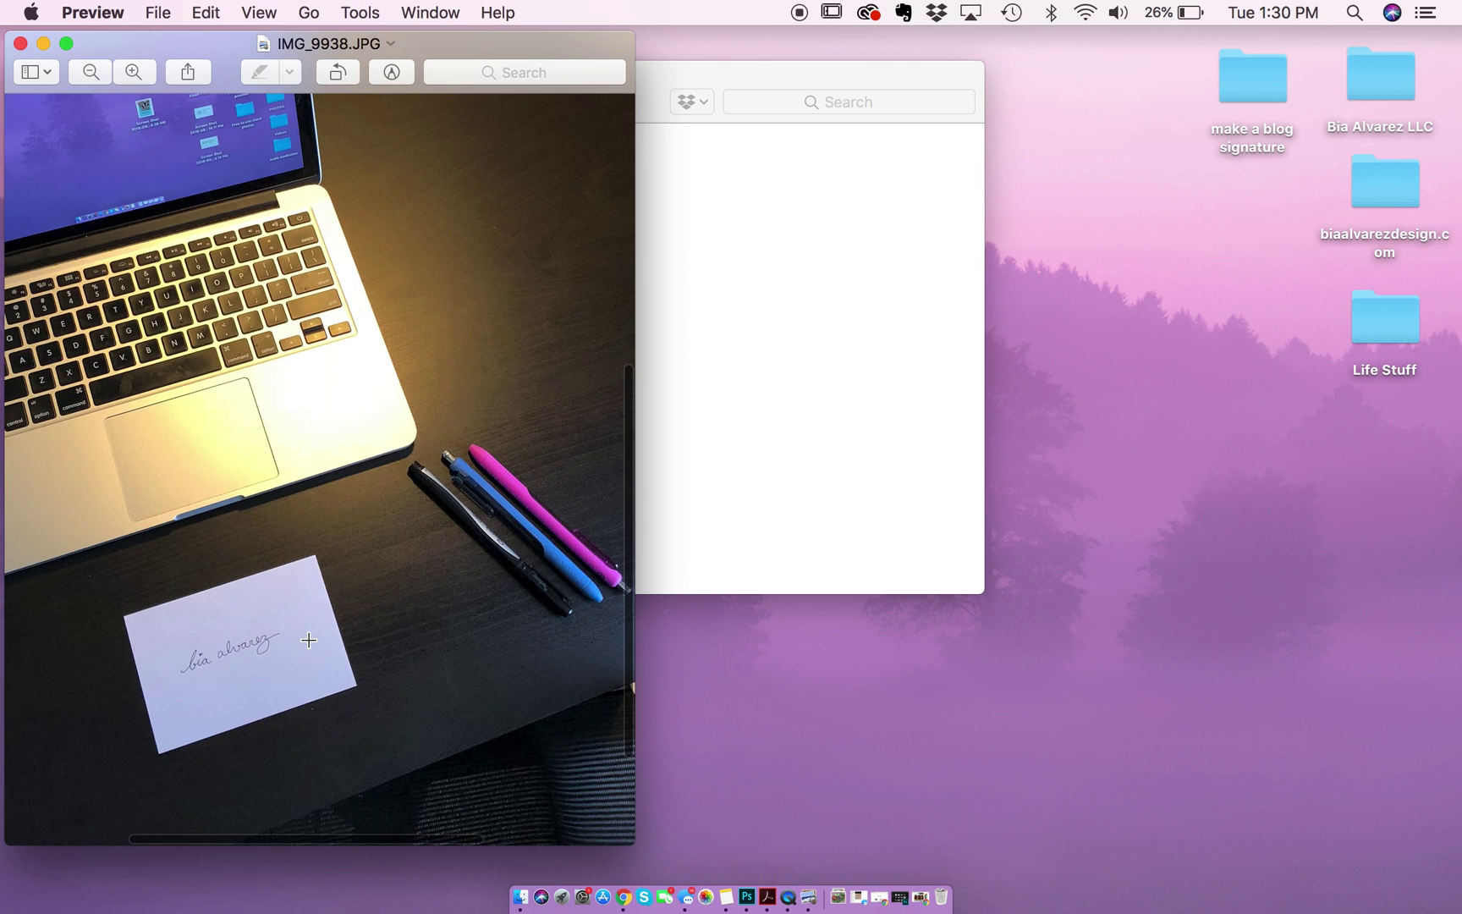
{"action": "scroll", "coordinate": [309, 640], "scroll_direction": "up", "scroll_amount": 3}
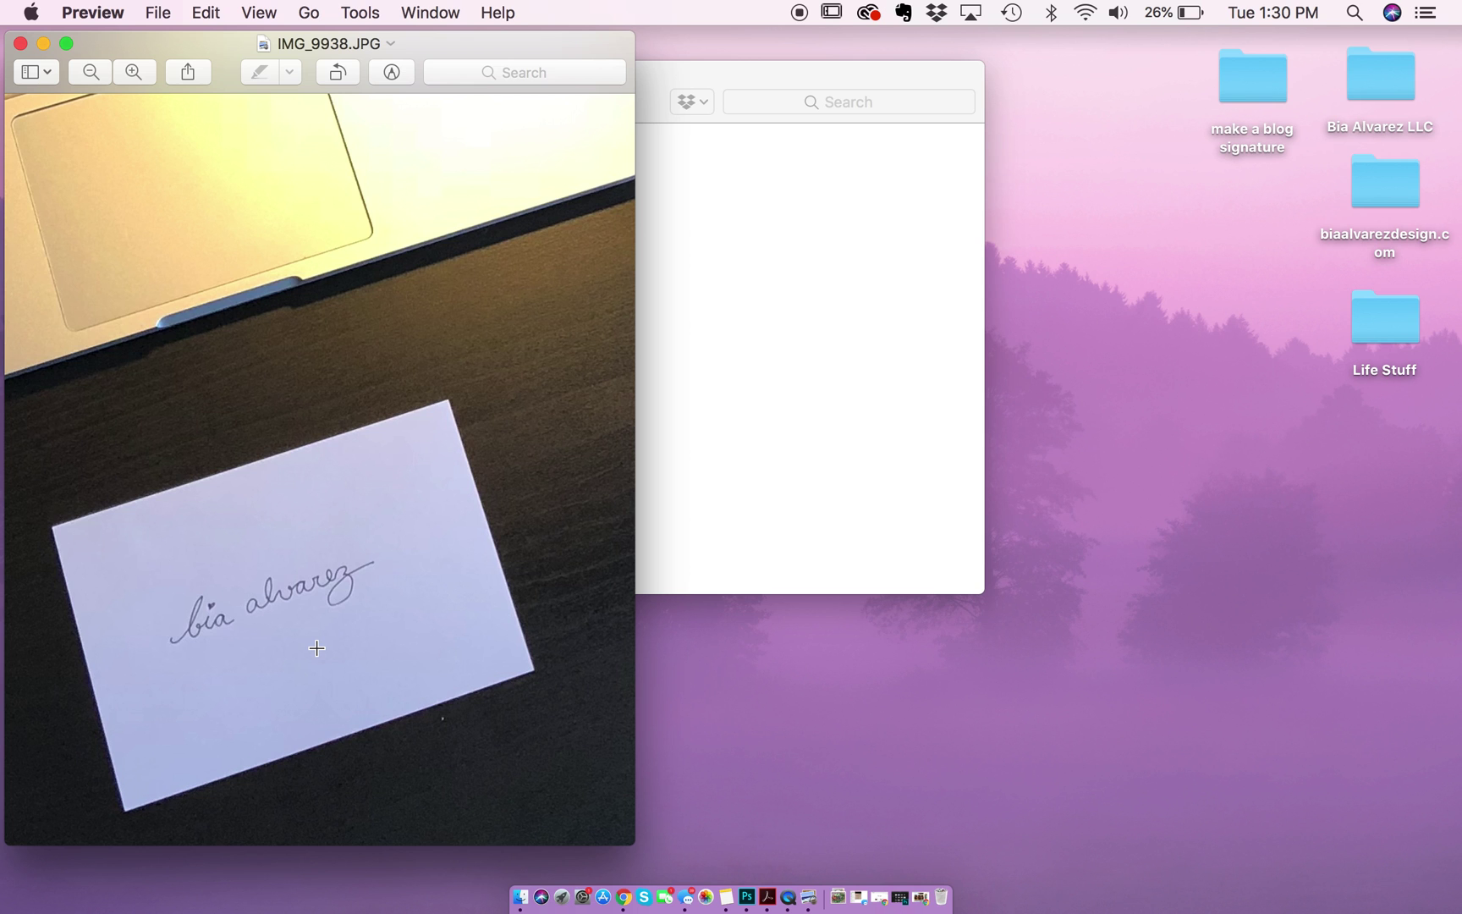
{"action": "scroll", "coordinate": [264, 645], "scroll_direction": "down", "scroll_amount": 3}
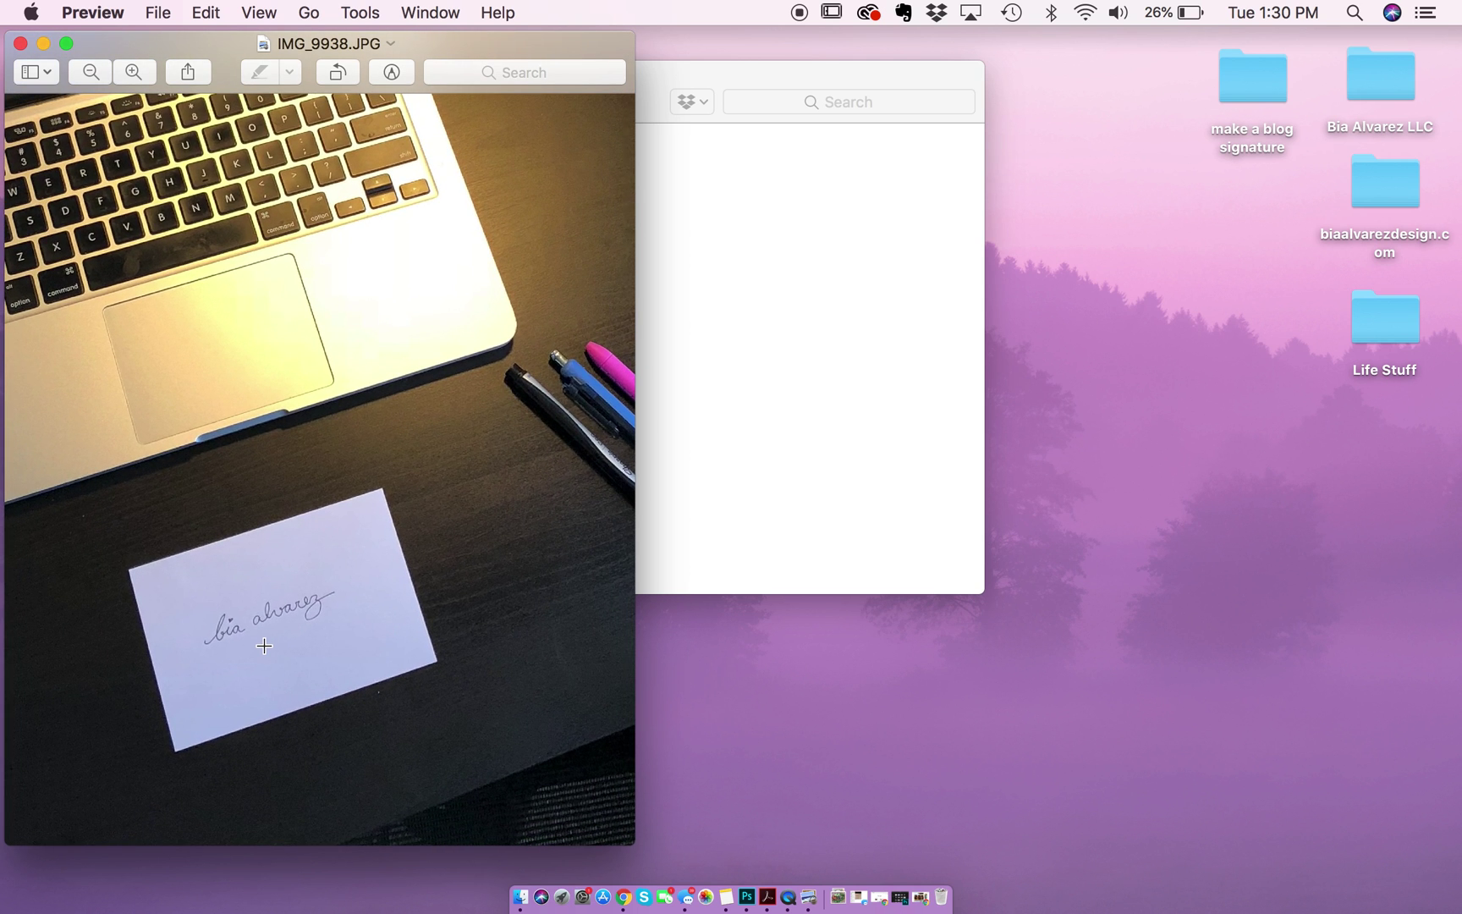
{"action": "scroll", "coordinate": [264, 646], "scroll_direction": "up", "scroll_amount": 4}
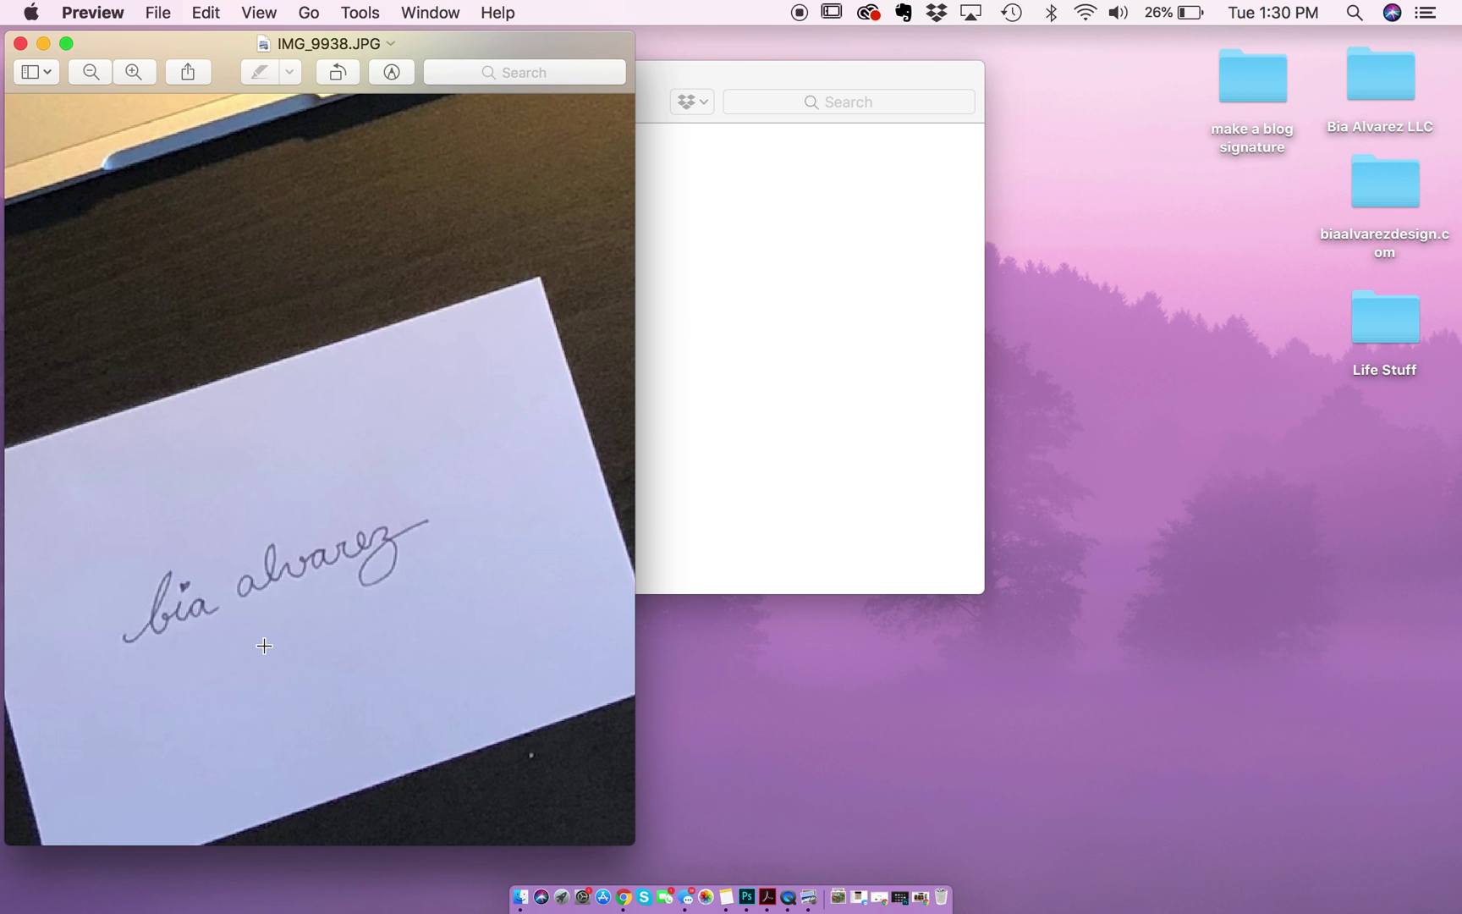
{"action": "scroll", "coordinate": [264, 645], "scroll_direction": "down", "scroll_amount": 2}
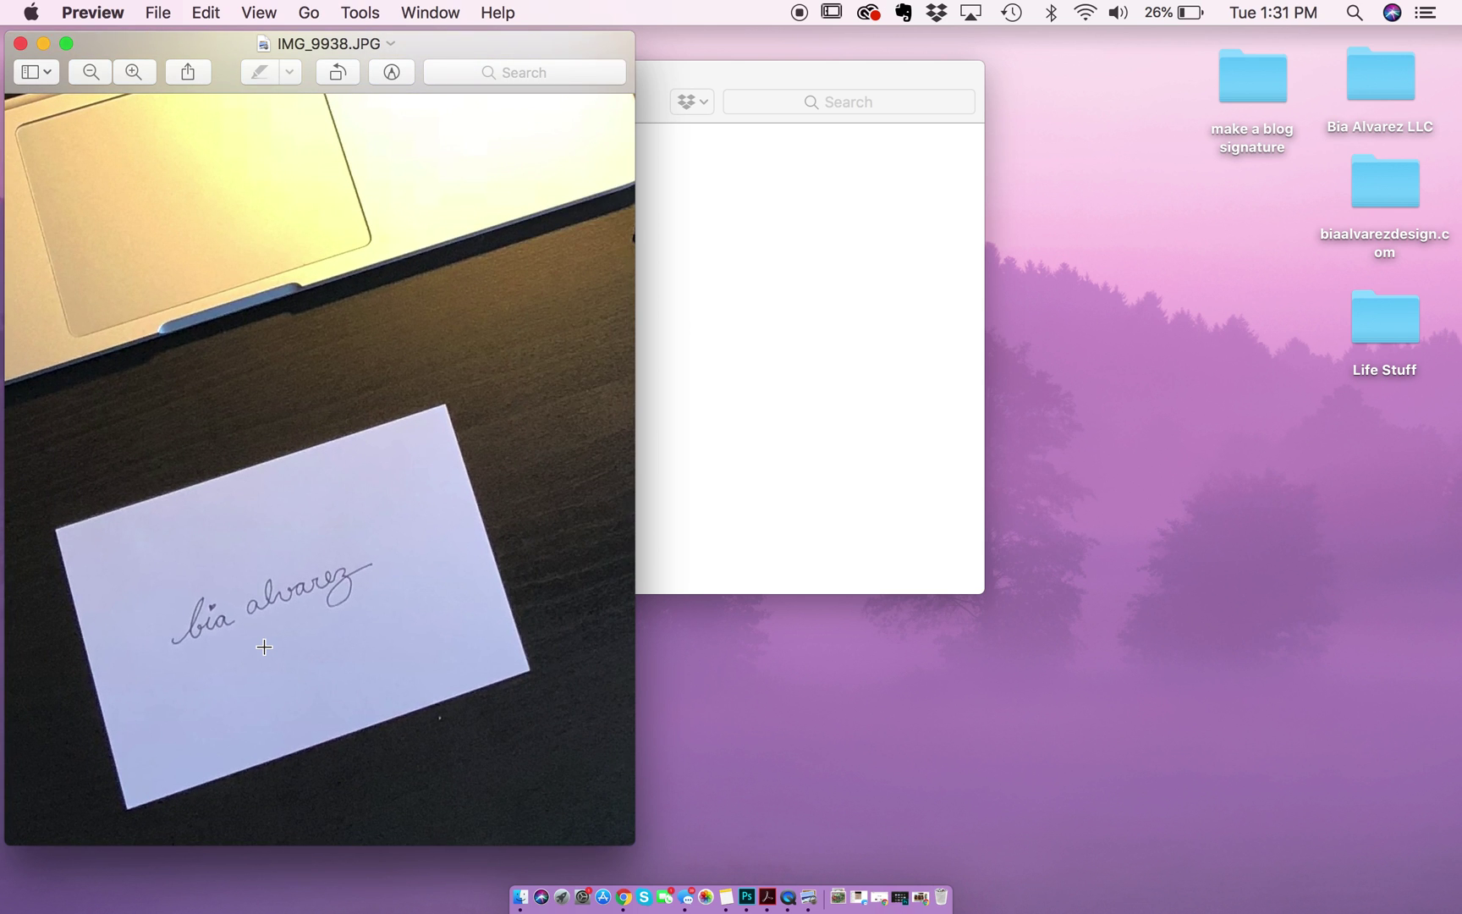
{"action": "scroll", "coordinate": [264, 647], "scroll_direction": "down", "scroll_amount": 2}
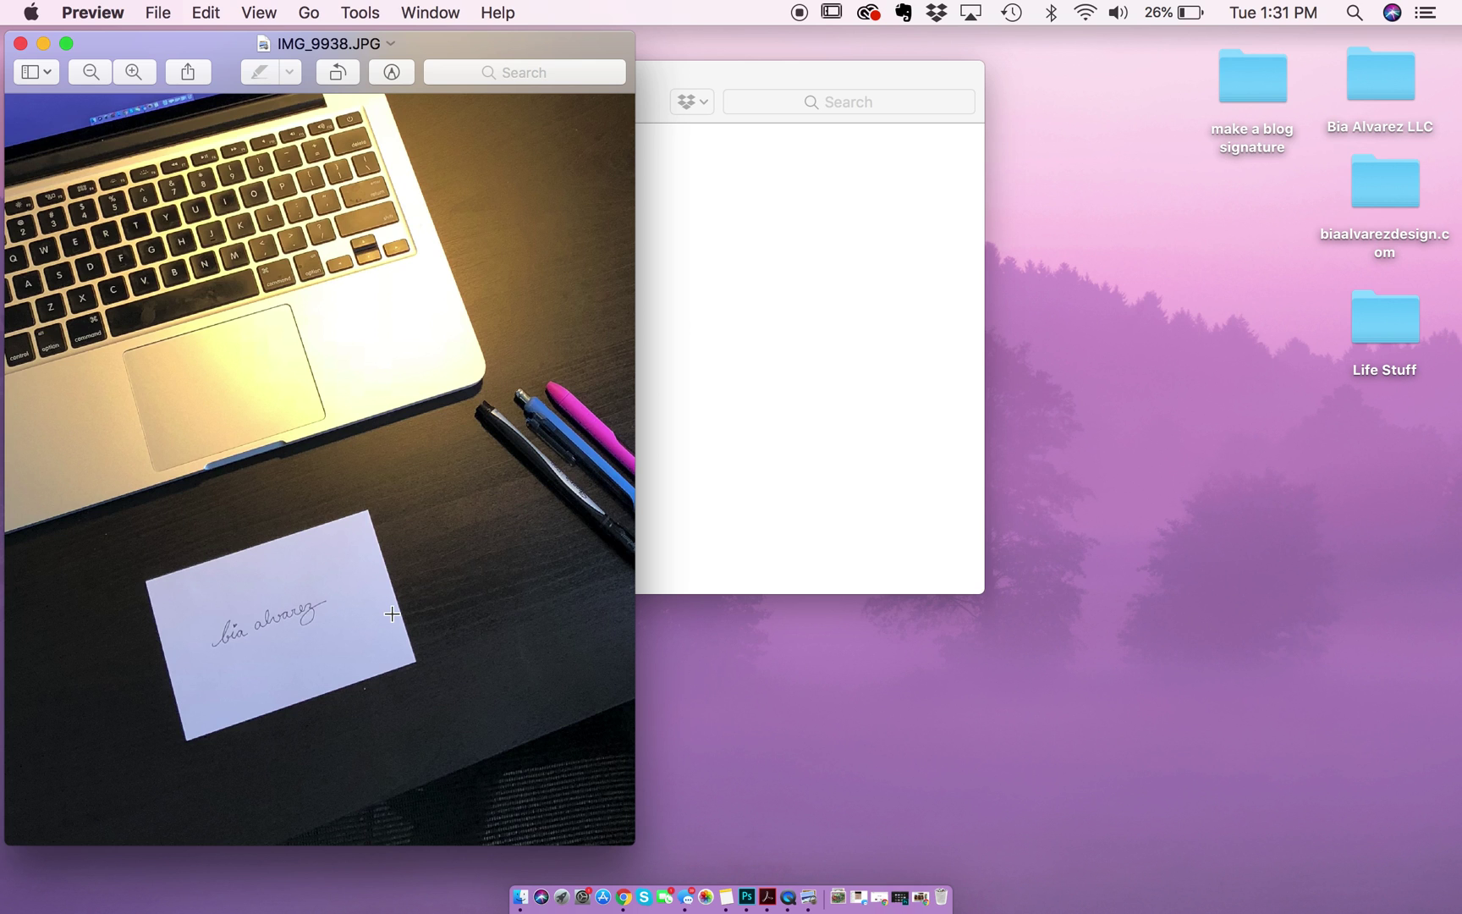
{"action": "scroll", "coordinate": [285, 651], "scroll_direction": "up", "scroll_amount": 3}
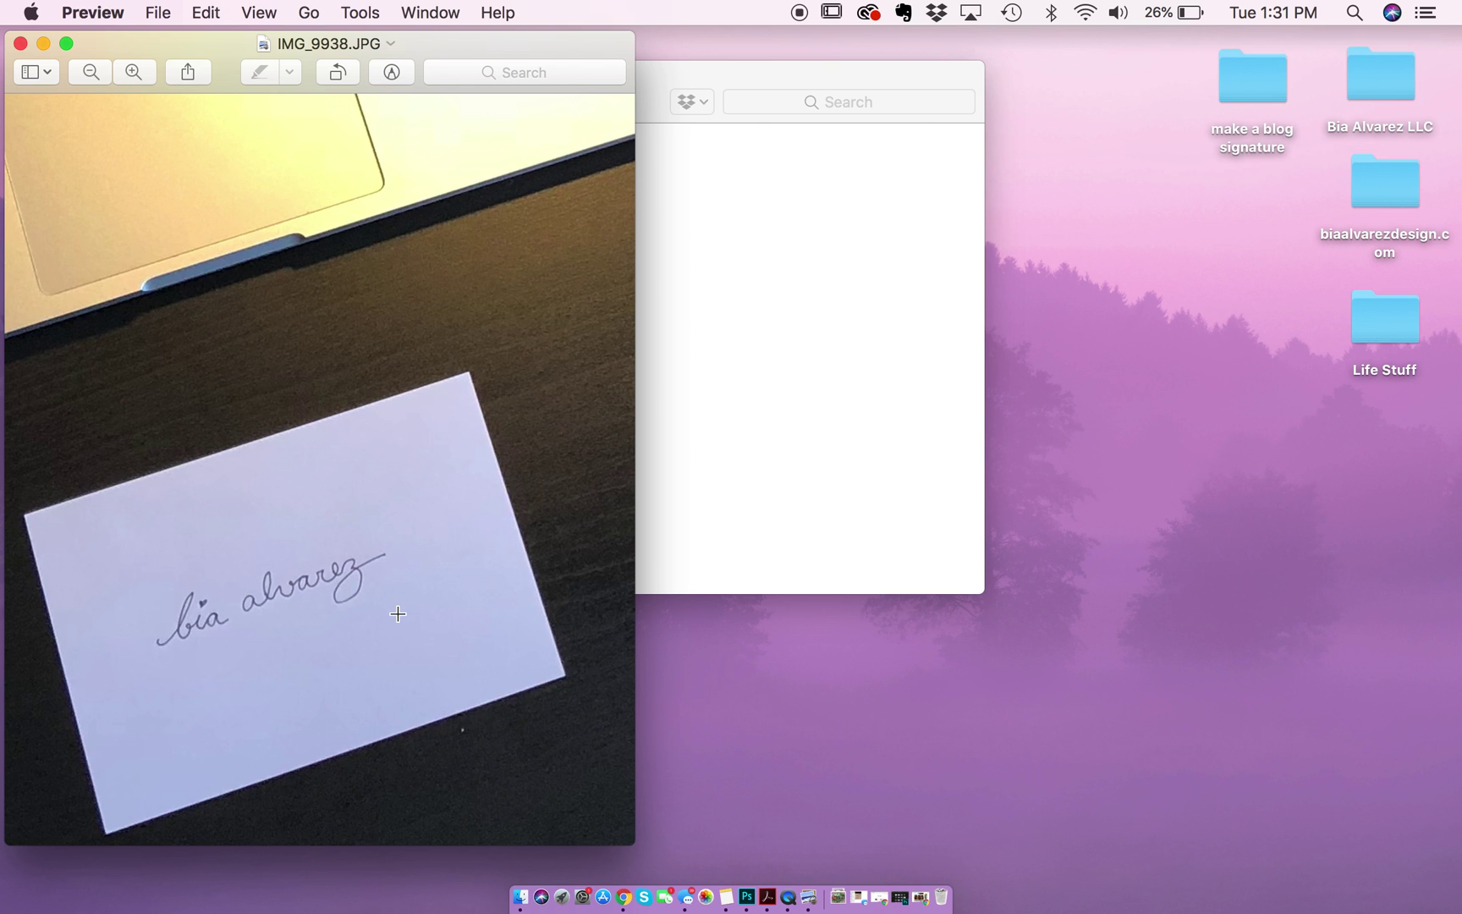
{"action": "scroll", "coordinate": [277, 415], "scroll_direction": "down", "scroll_amount": 5}
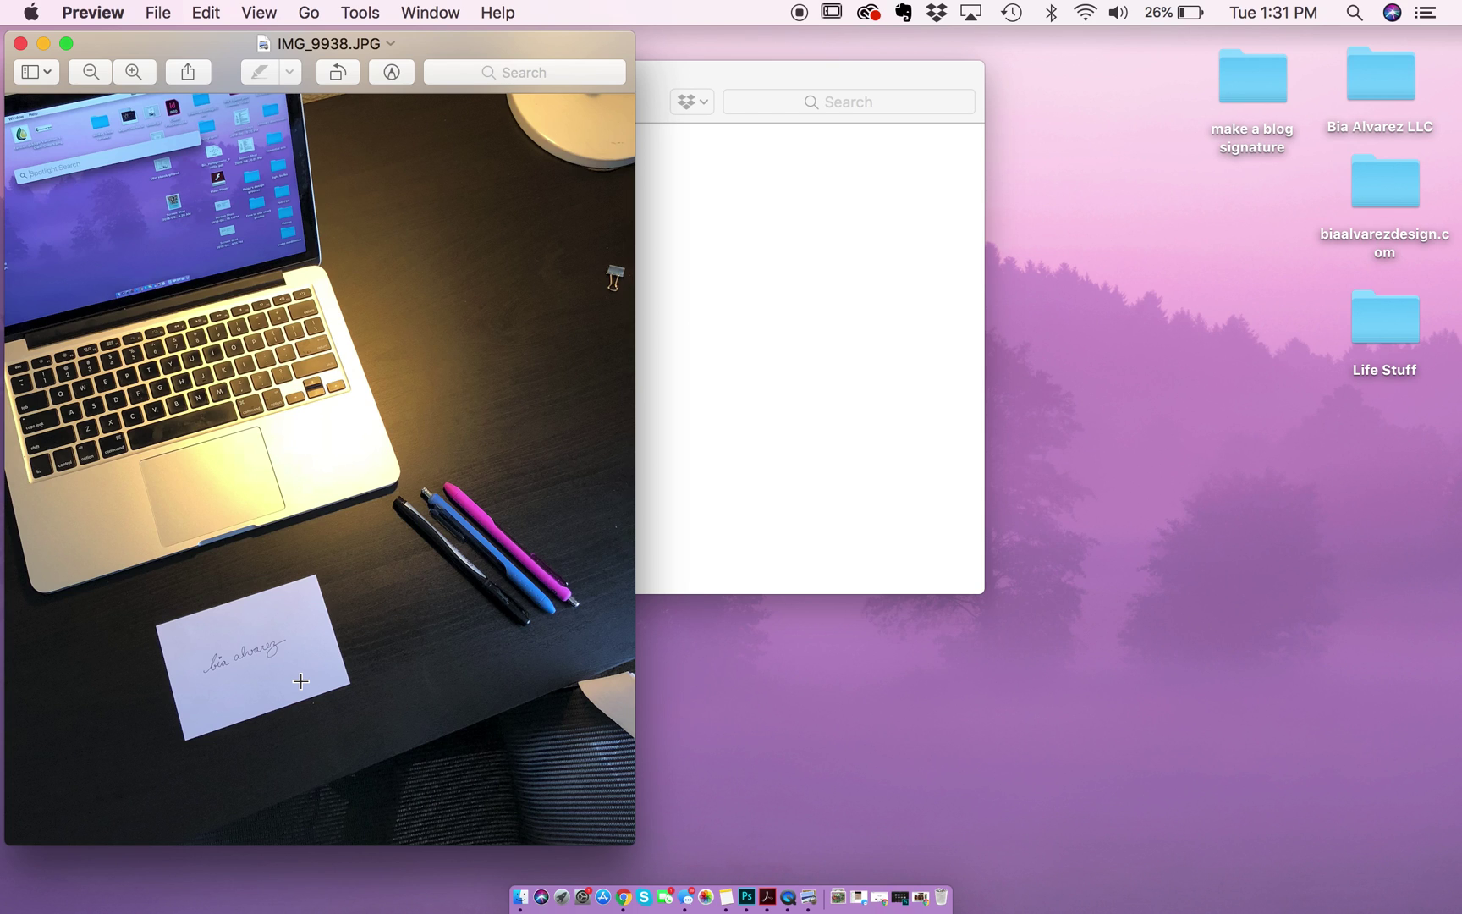
{"action": "left_click", "coordinate": [20, 43]}
- Close IMG_9938 and view the signature card close-up IMG_9935.jpg in Preview, then close it
{"action": "left_click", "coordinate": [817, 423]}
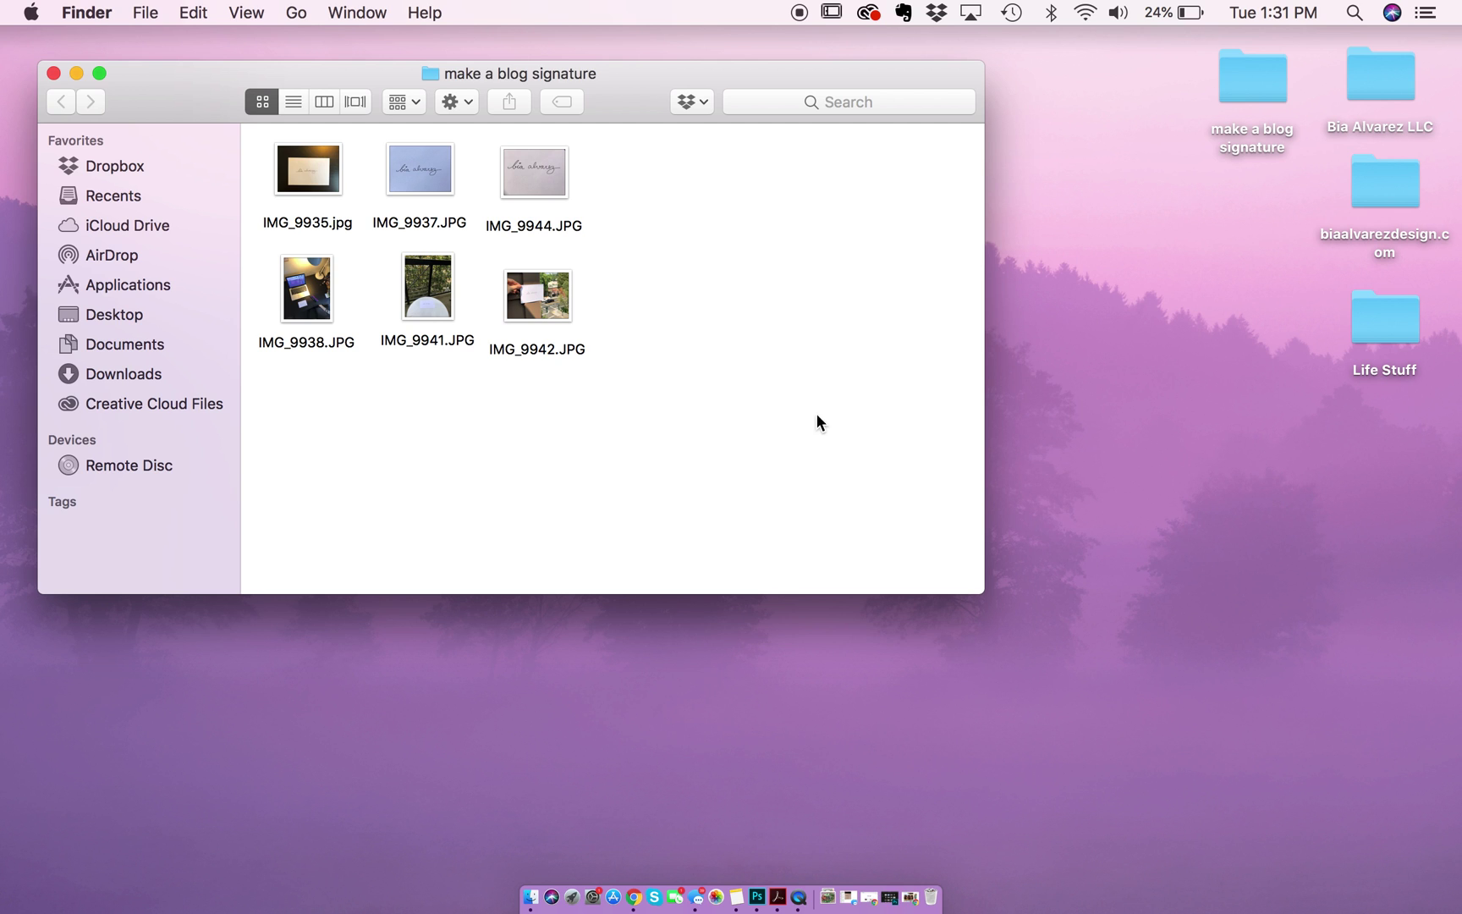
{"action": "left_click_drag", "start_coordinate": [638, 90], "coordinate": [700, 91]}
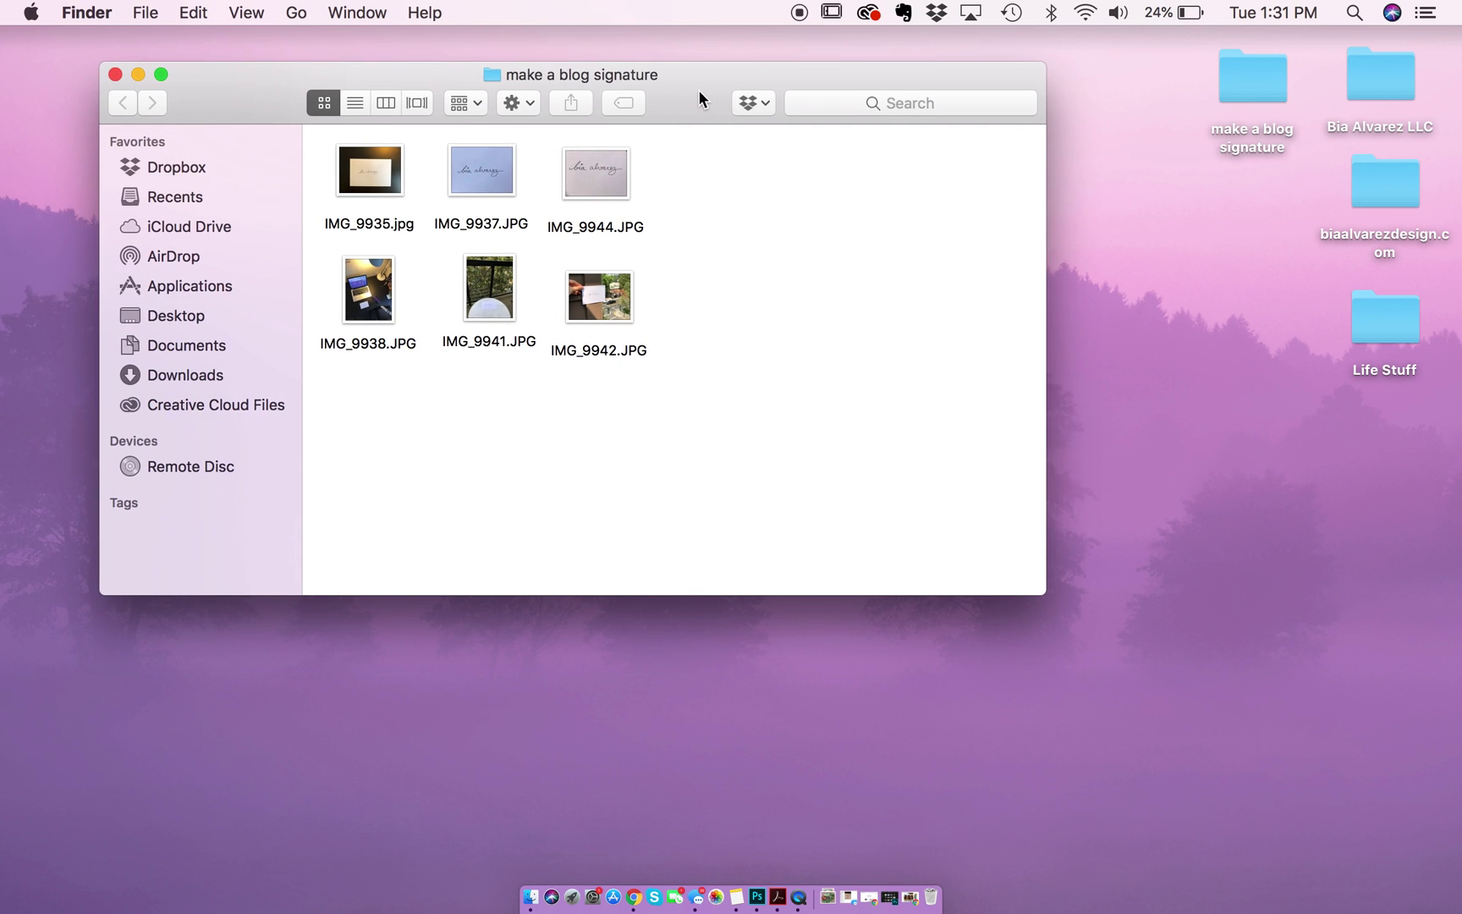
{"action": "double_click", "coordinate": [384, 183]}
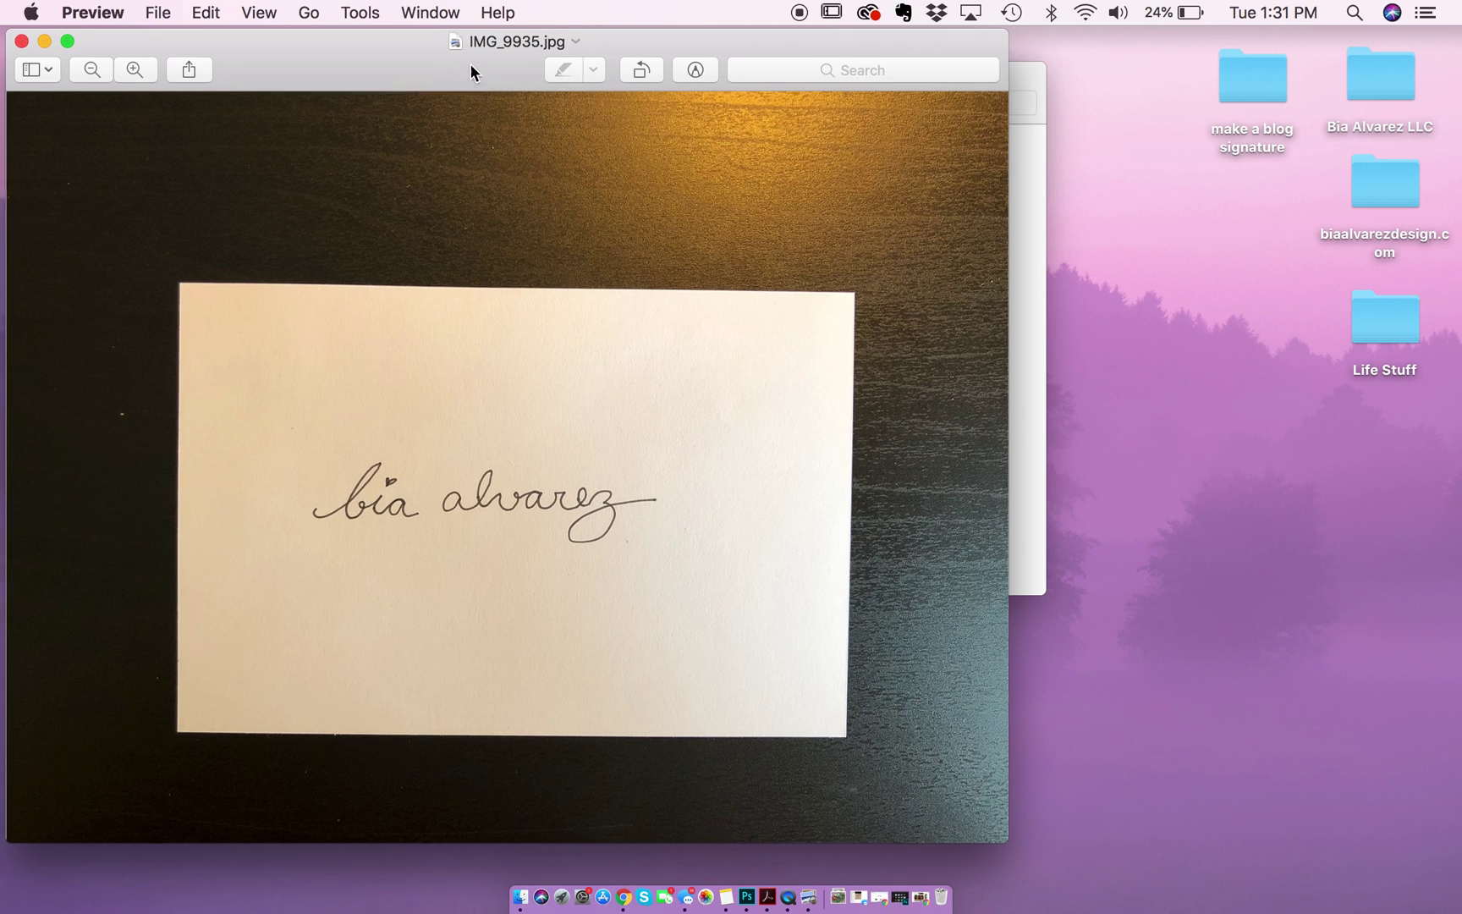
{"action": "left_click_drag", "start_coordinate": [452, 37], "coordinate": [609, 32]}
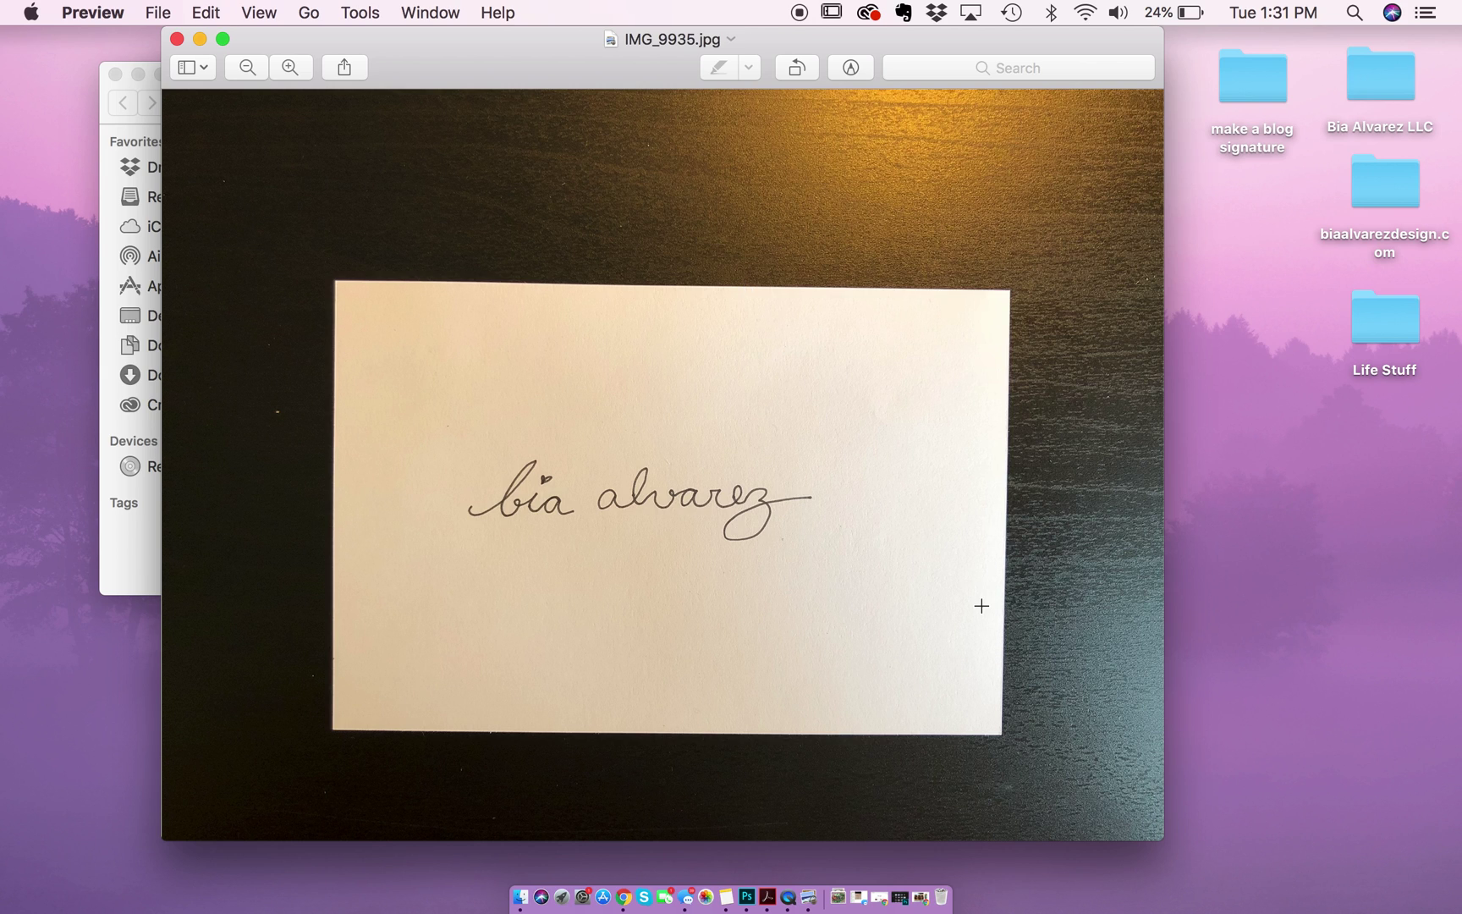
{"action": "left_click", "coordinate": [177, 40]}
- Look over the balcony photo IMG_9941.JPG zoomed in, then close it
{"action": "left_click", "coordinate": [737, 302]}
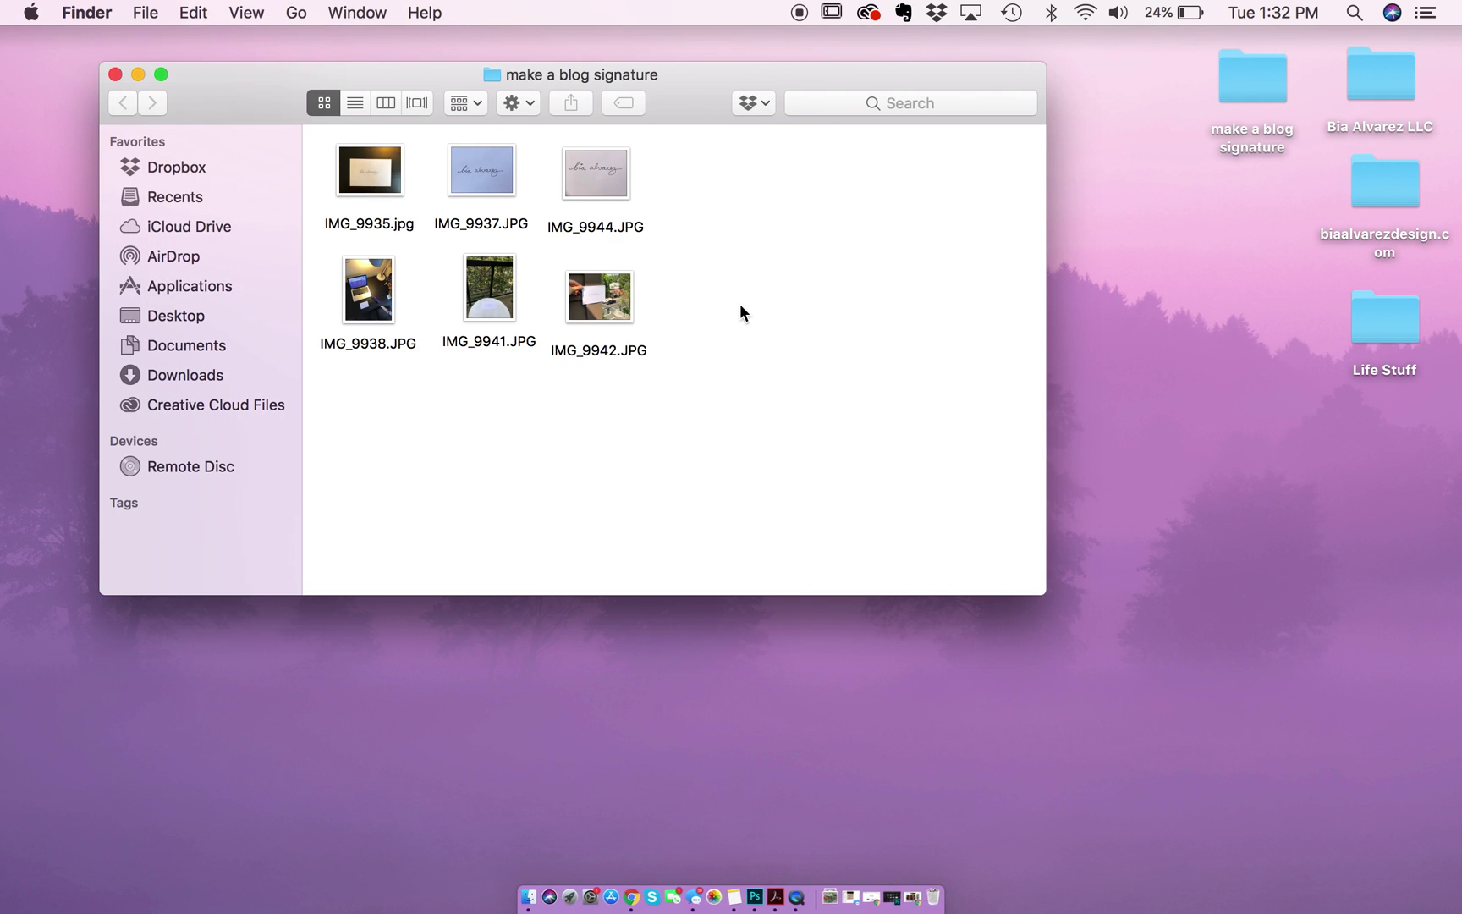
{"action": "double_click", "coordinate": [506, 306]}
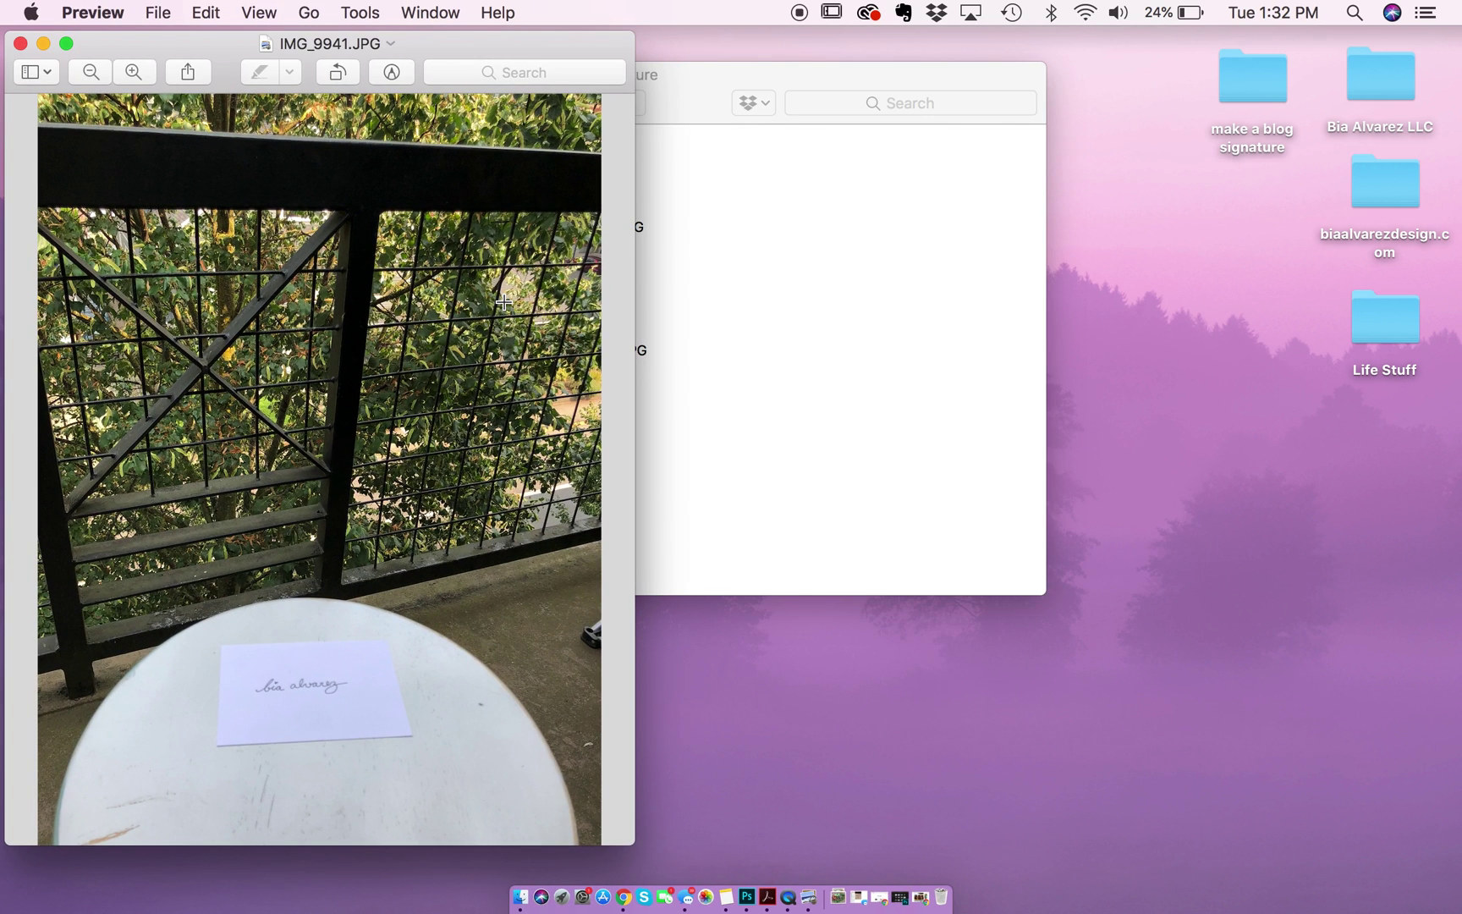
{"action": "left_click_drag", "start_coordinate": [424, 49], "coordinate": [768, 25]}
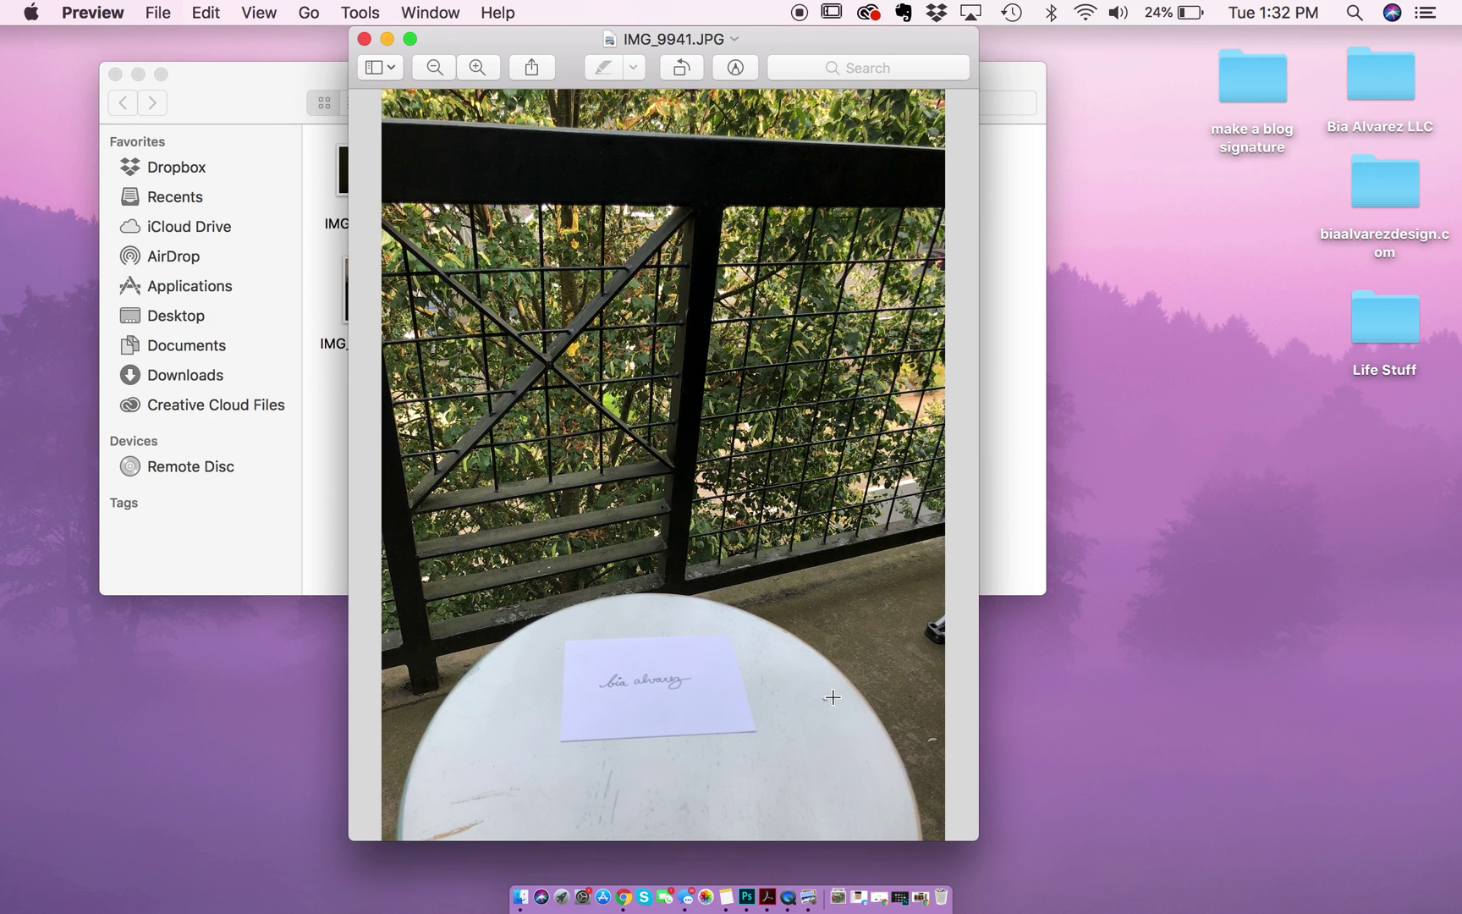
{"action": "scroll", "coordinate": [730, 686], "scroll_direction": "up", "scroll_amount": 2}
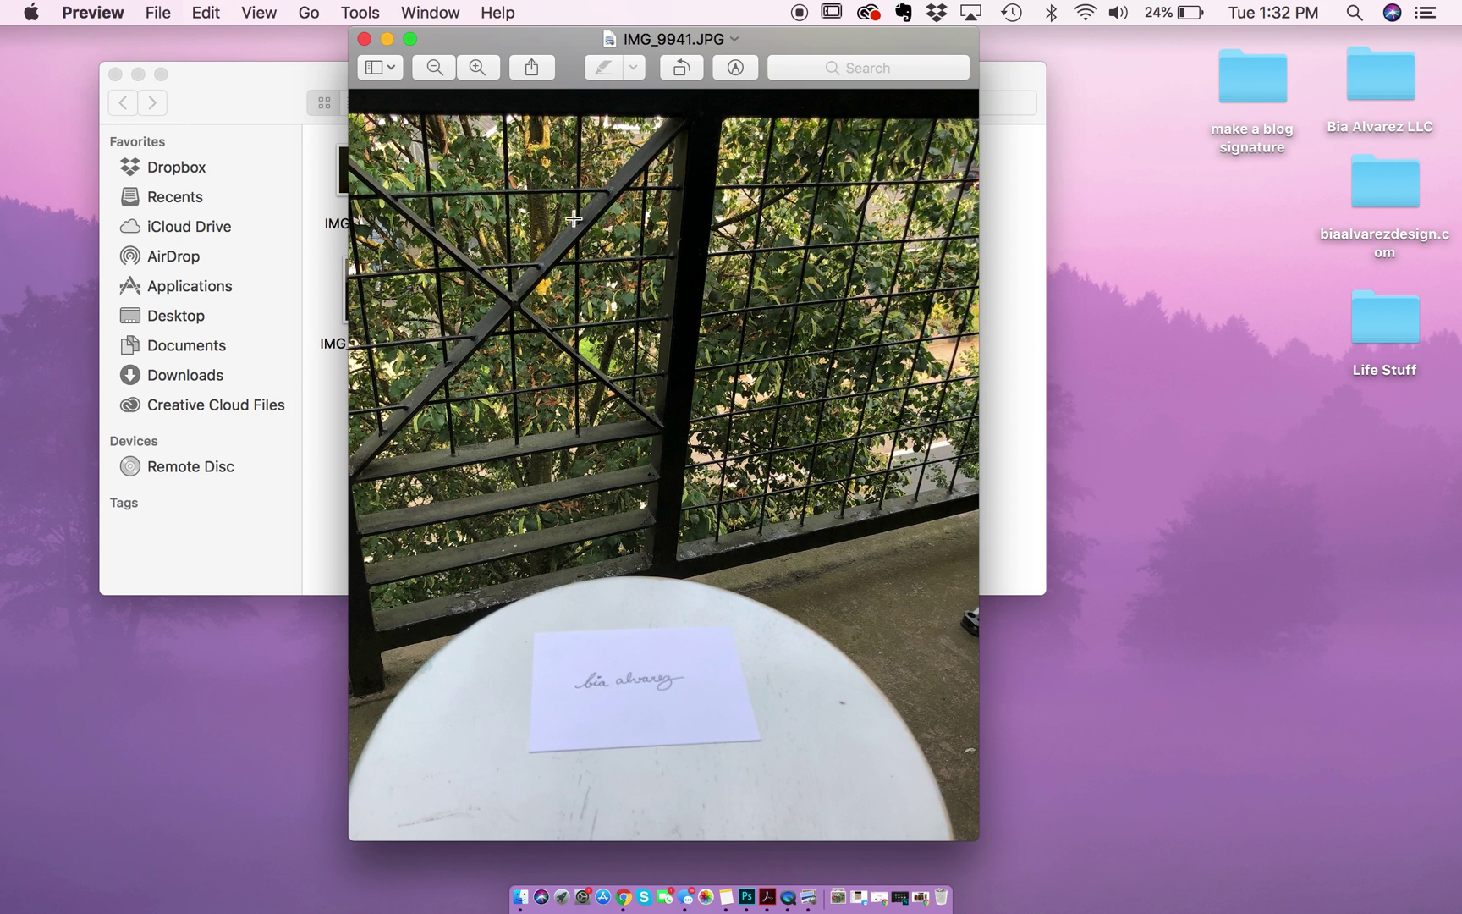
{"action": "left_click", "coordinate": [367, 37]}
- View the IMG_9937.JPG signature close-up in Preview and close it
{"action": "left_click", "coordinate": [466, 154]}
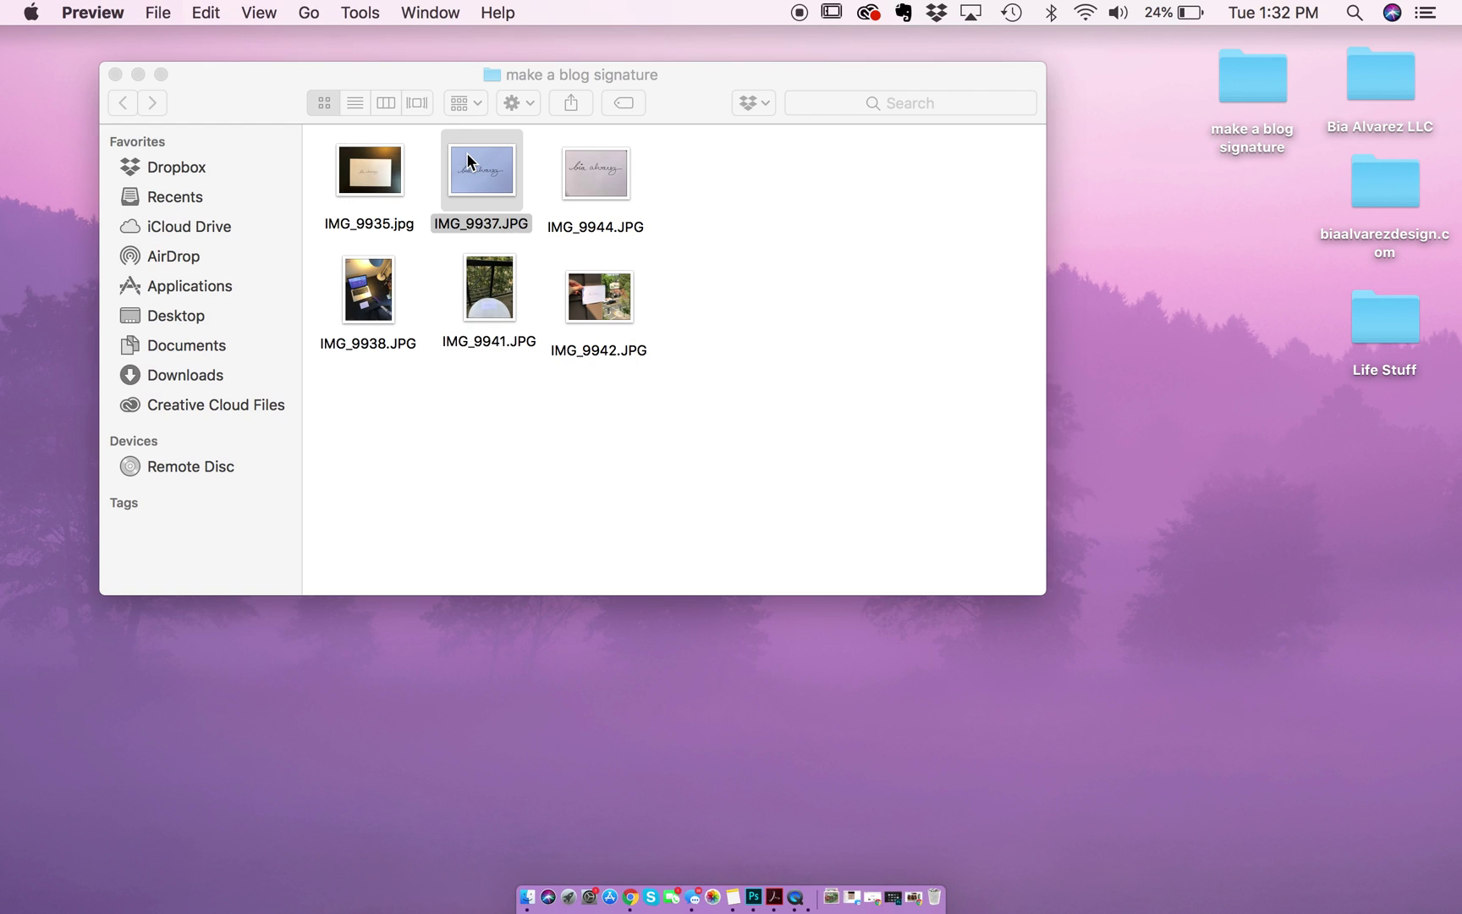
{"action": "double_click", "coordinate": [467, 153]}
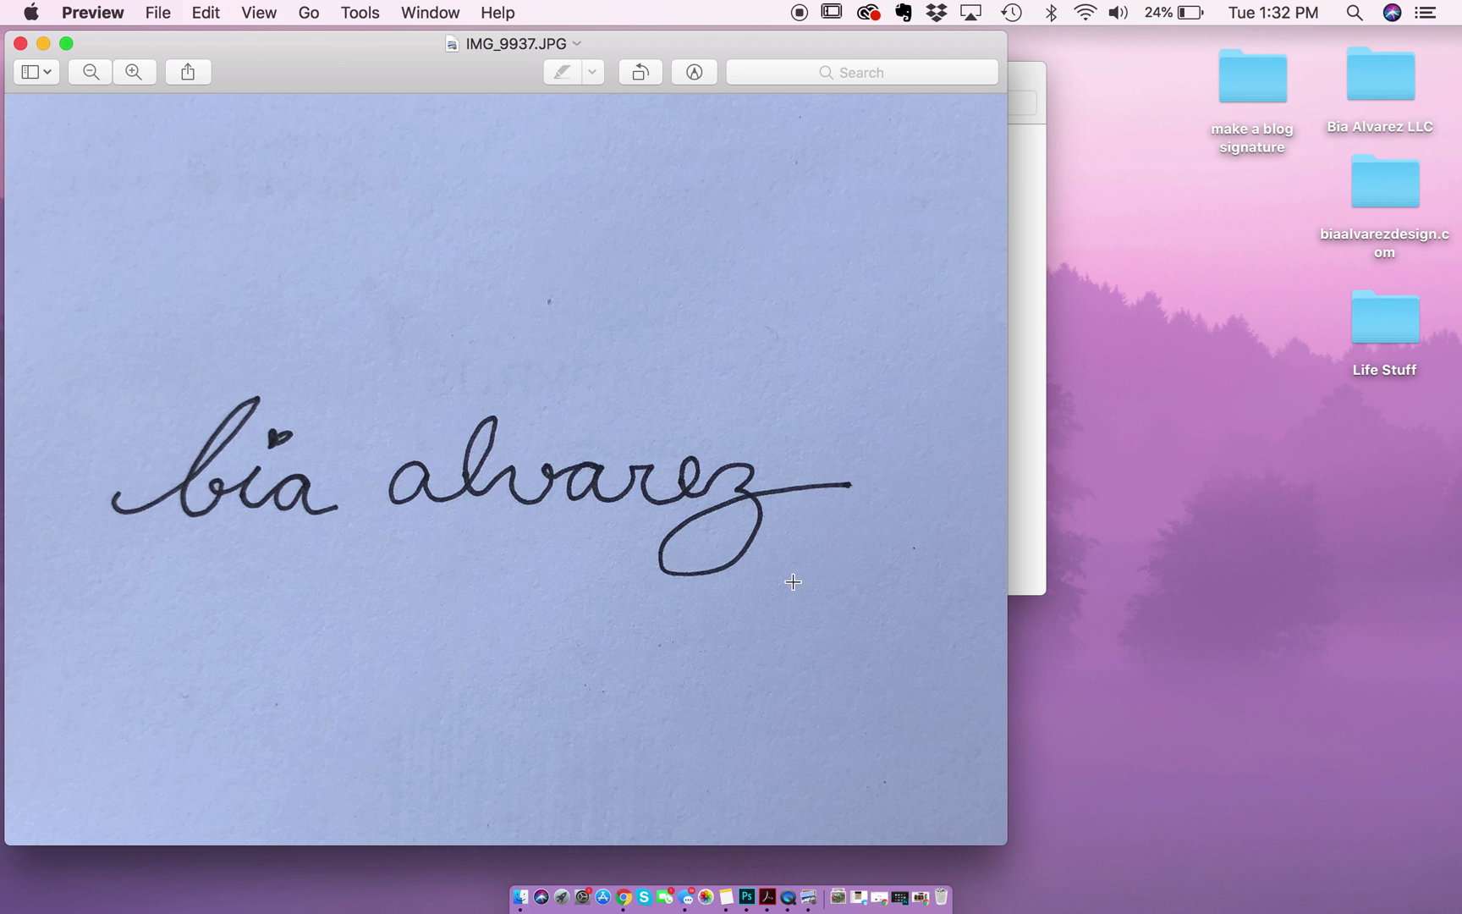
{"action": "left_click", "coordinate": [21, 44]}
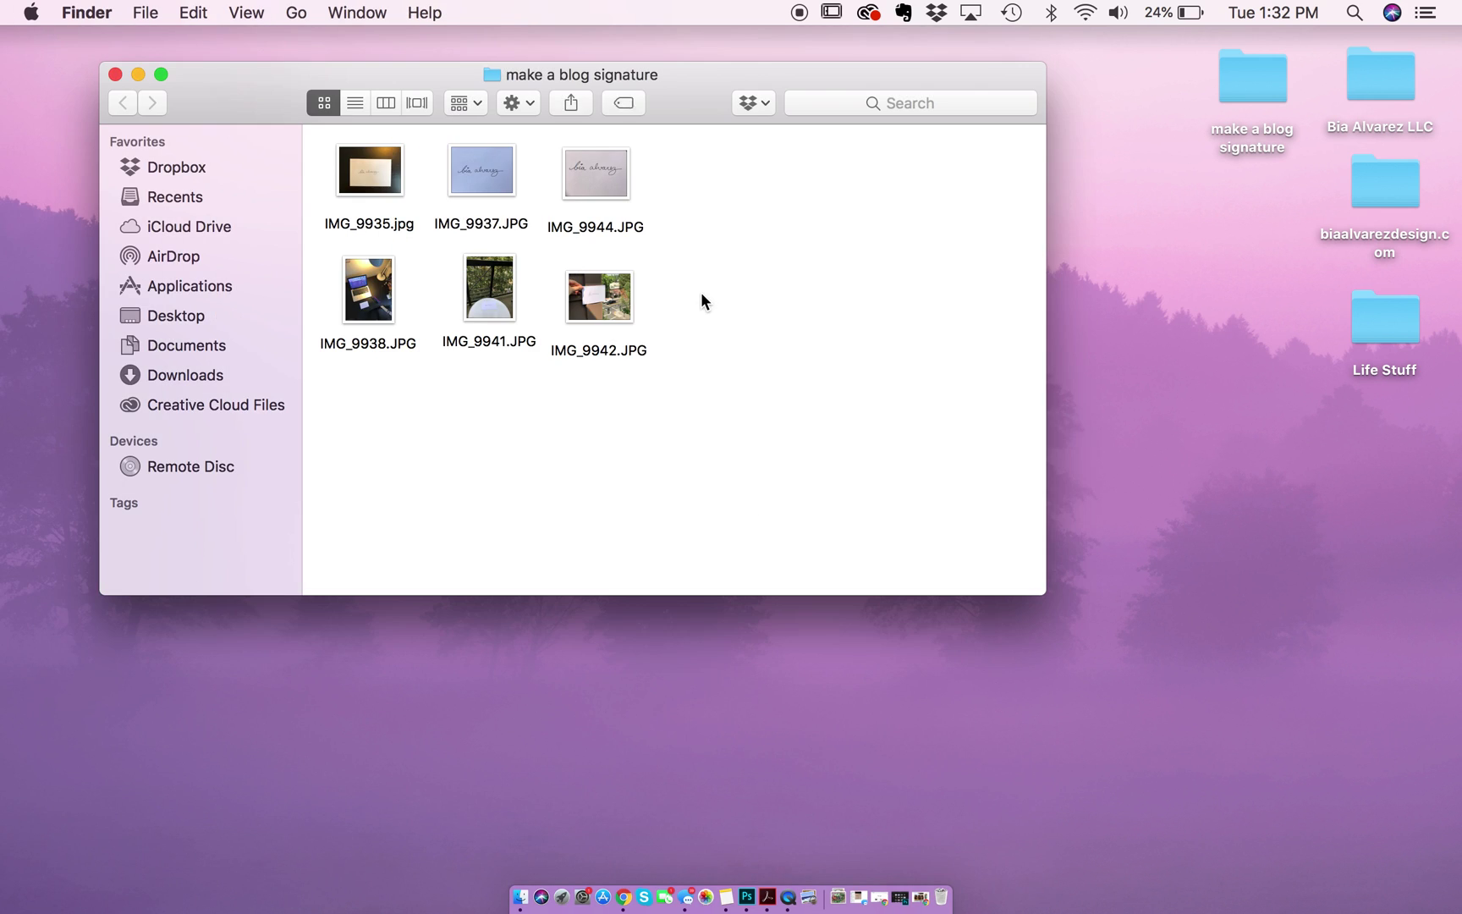
{"action": "double_click", "coordinate": [593, 301]}
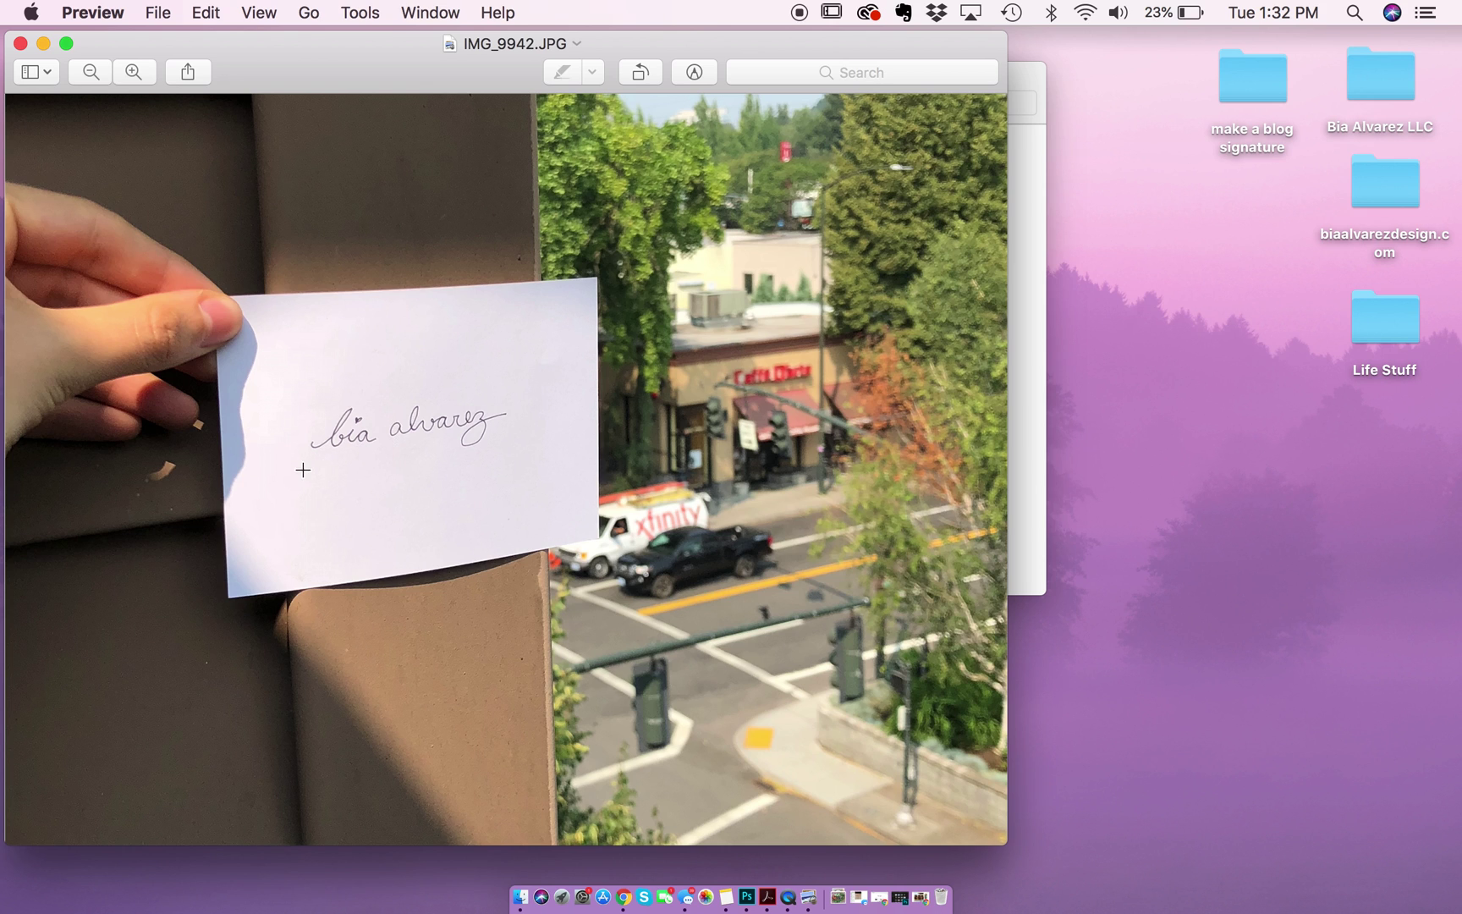
{"action": "left_click", "coordinate": [20, 43]}
{"action": "double_click", "coordinate": [581, 160]}
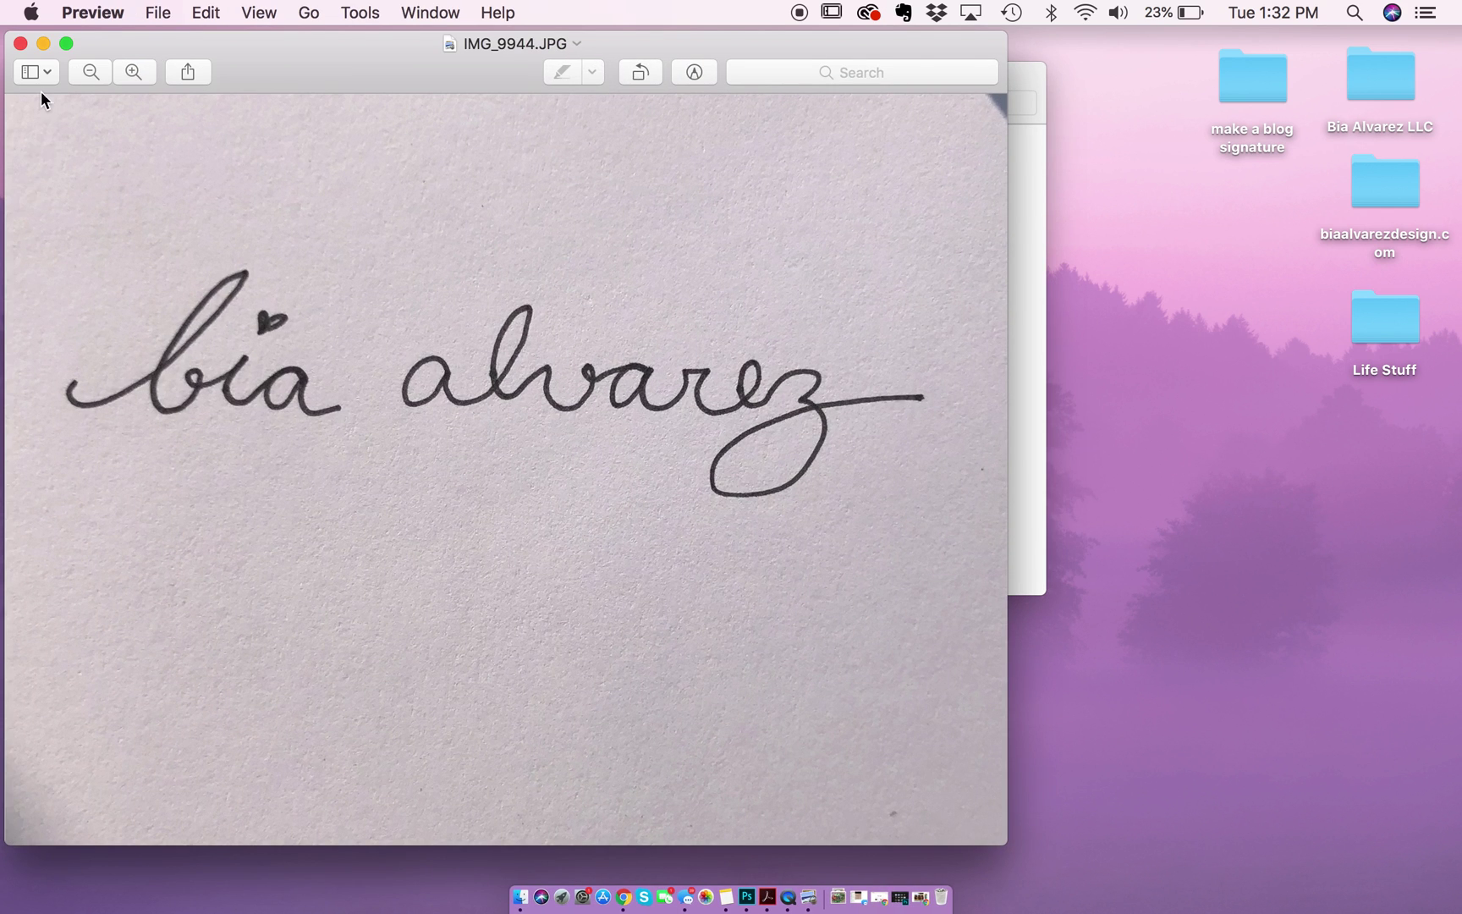
{"action": "left_click", "coordinate": [21, 44]}
{"action": "left_click", "coordinate": [685, 300]}
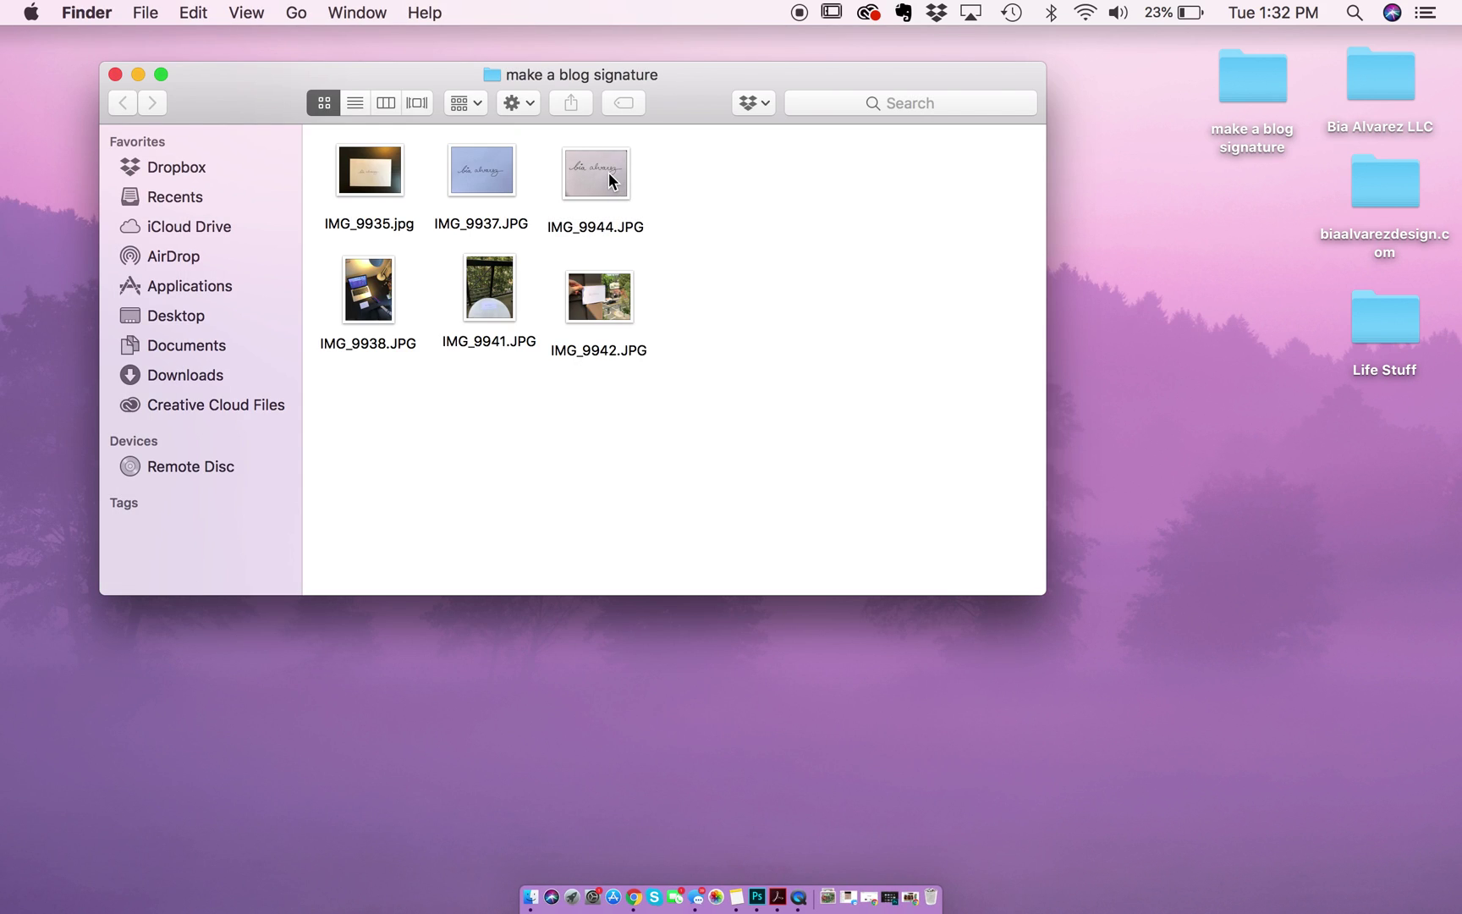
{"action": "double_click", "coordinate": [386, 159]}
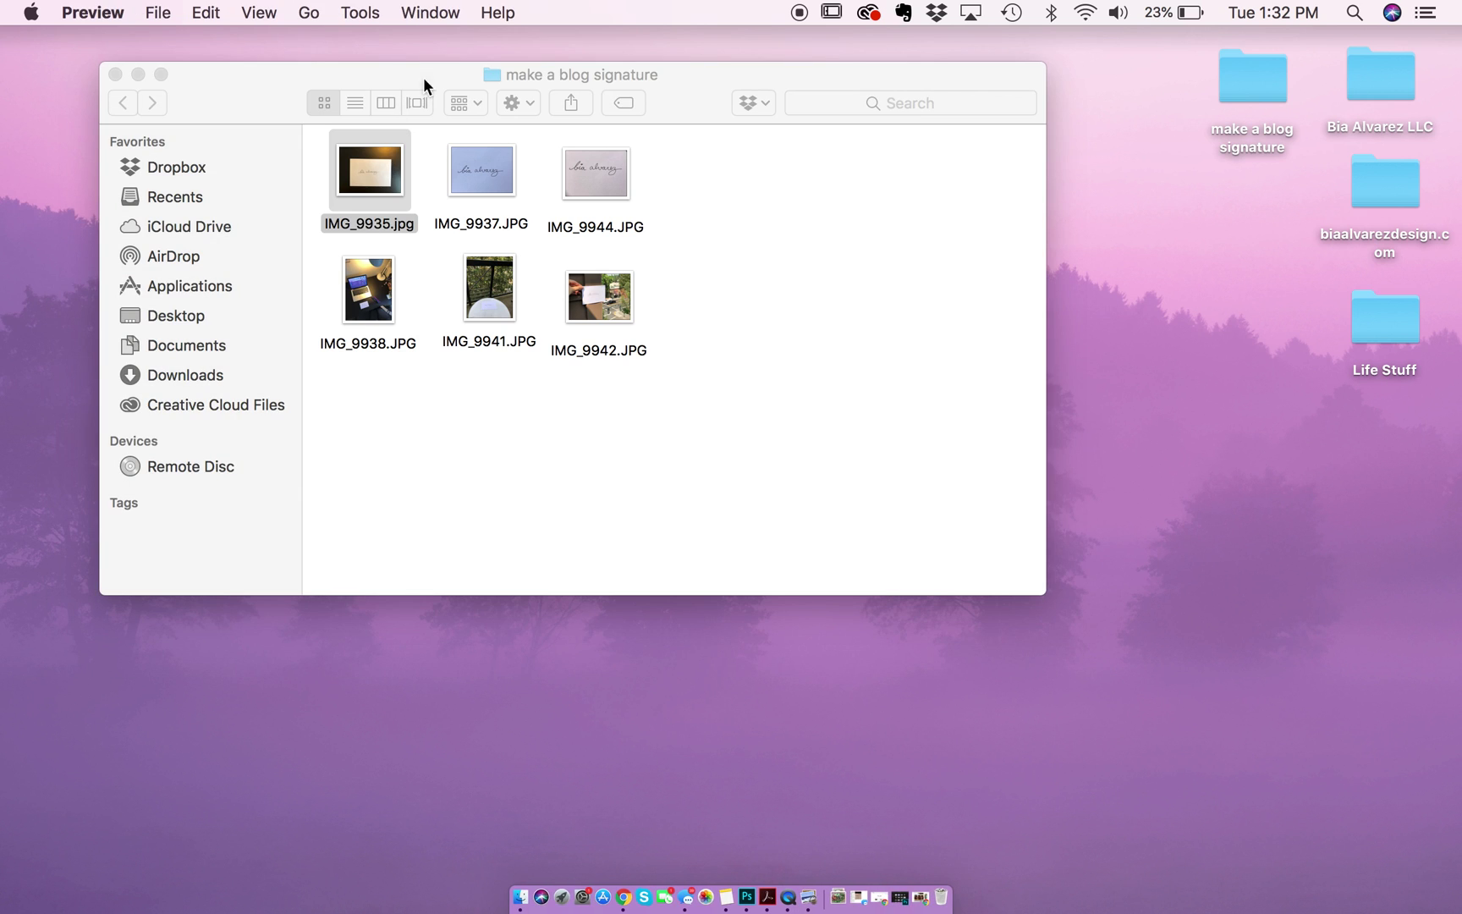
{"action": "mouse_move", "coordinate": [493, 59]}
{"action": "left_mouse_down"}
{"action": "mouse_move", "coordinate": [282, 40]}
{"action": "mouse_move", "coordinate": [245, 66]}
{"action": "left_mouse_up"}
{"action": "left_click", "coordinate": [789, 264]}
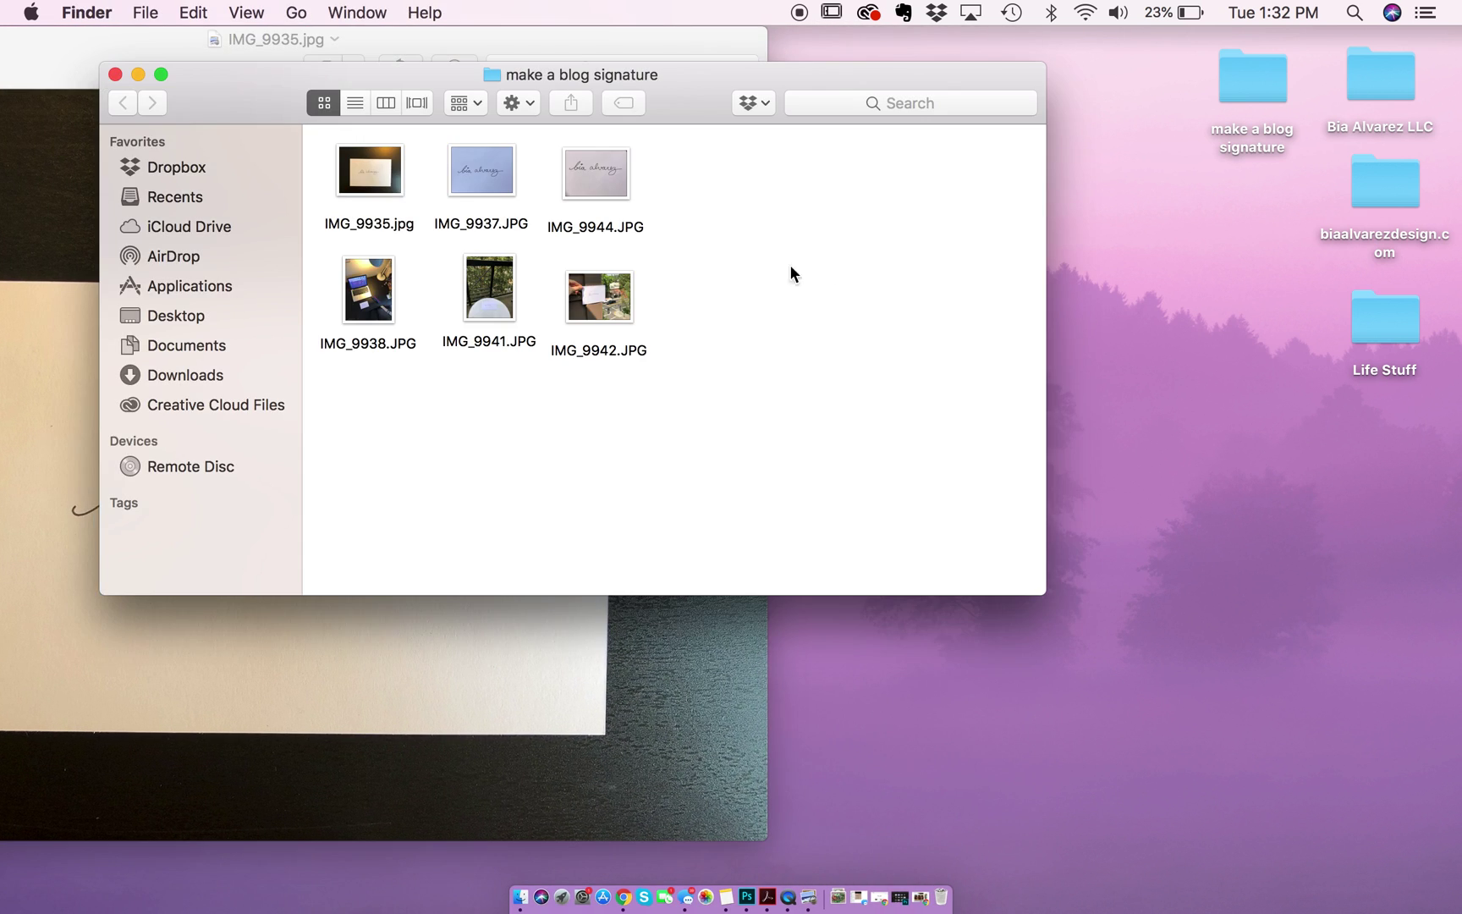
{"action": "double_click", "coordinate": [605, 179]}
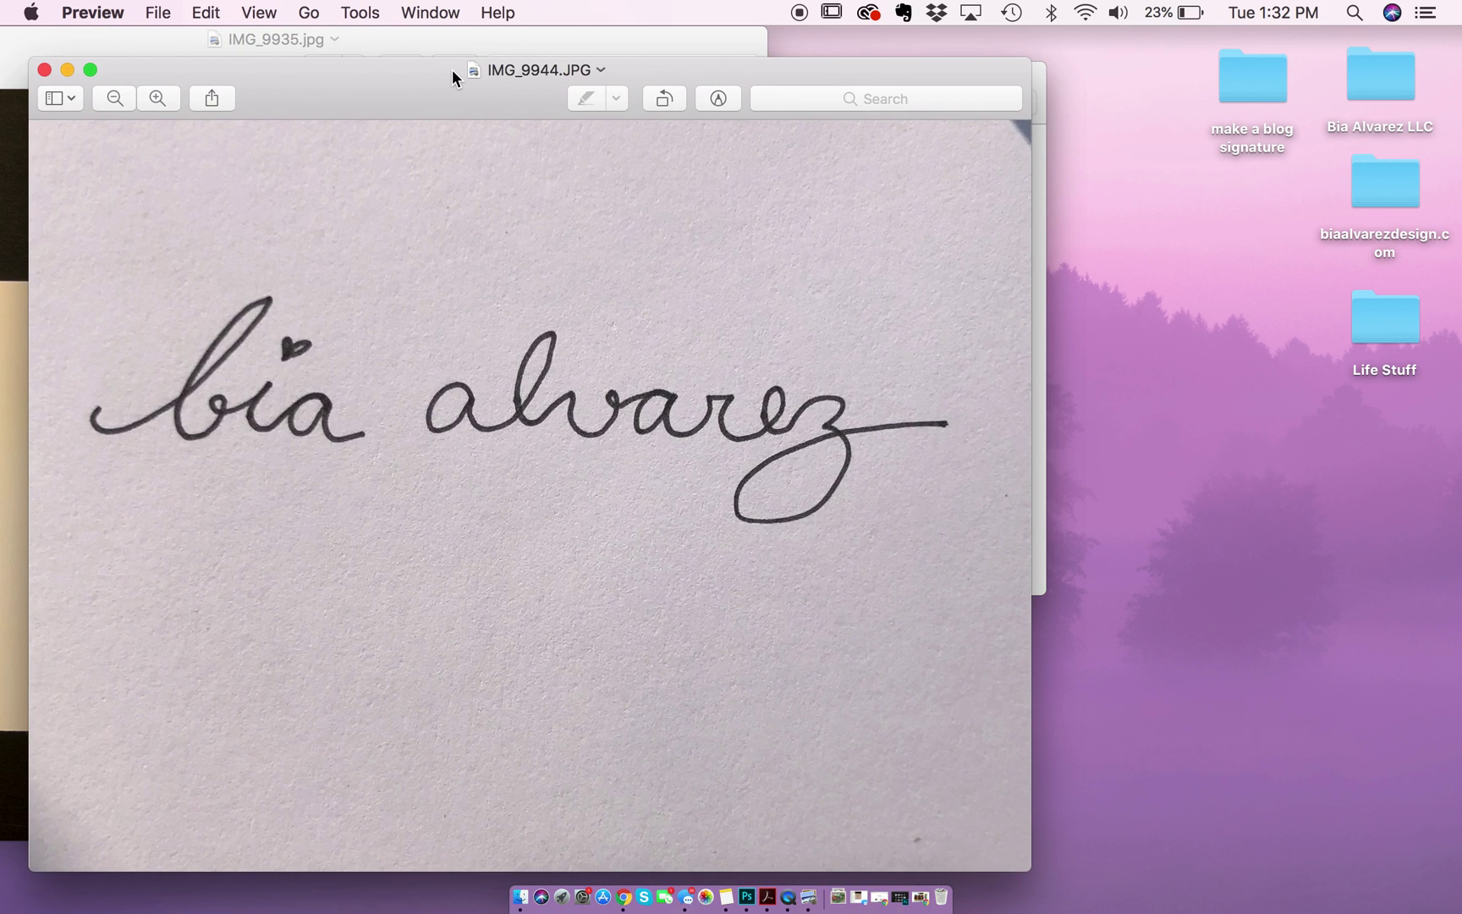
{"action": "left_click_drag", "start_coordinate": [452, 69], "coordinate": [915, 38]}
{"action": "key", "text": "super+minus"}
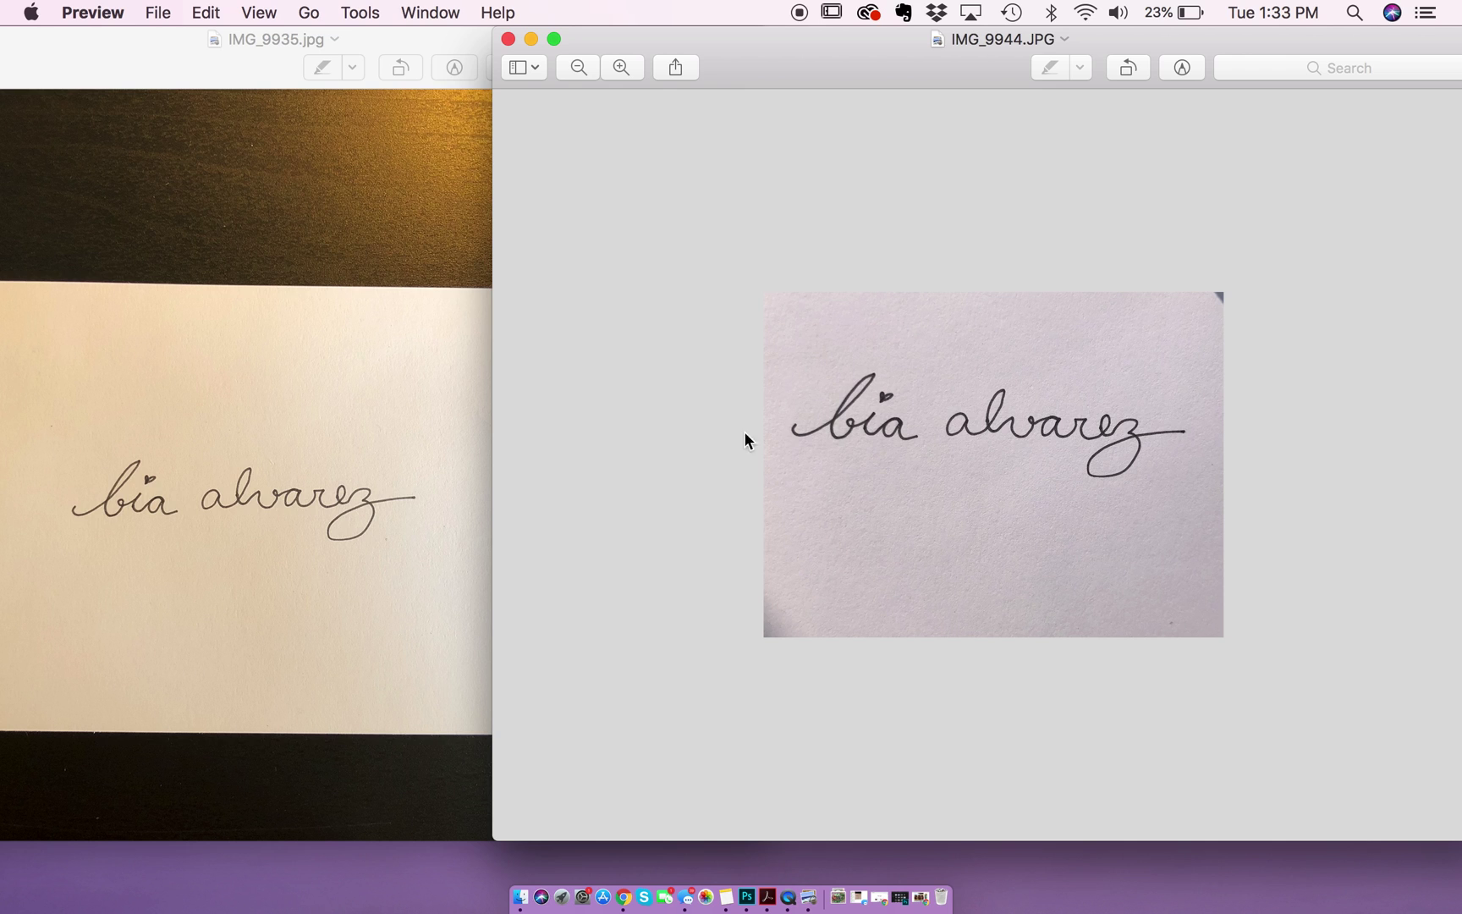
{"action": "left_click", "coordinate": [363, 453]}
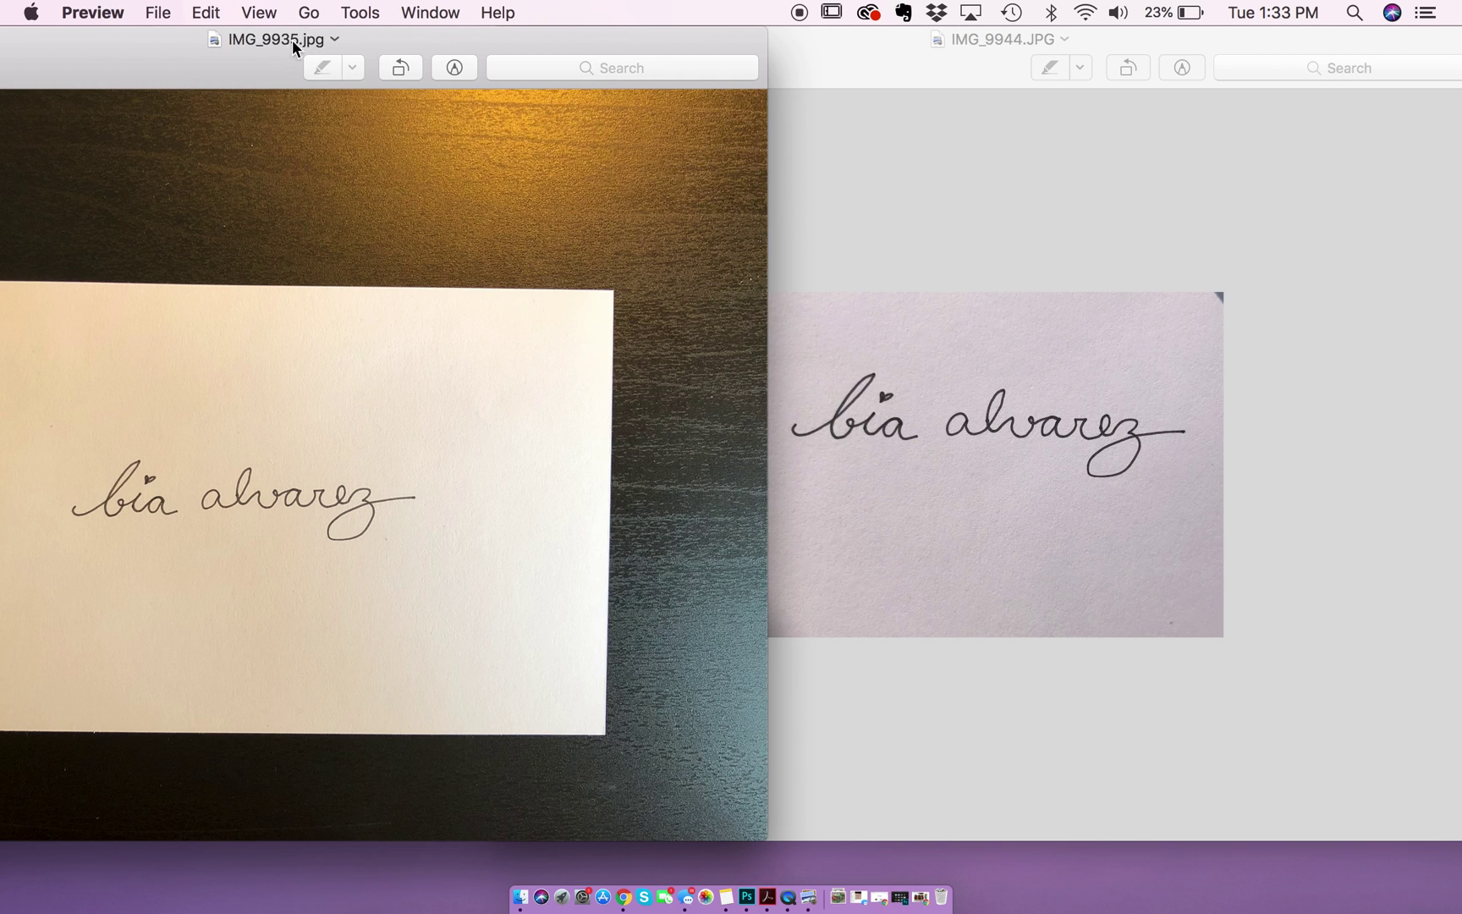
{"action": "left_click_drag", "start_coordinate": [268, 68], "coordinate": [428, 112]}
{"action": "left_click_drag", "start_coordinate": [313, 108], "coordinate": [538, 179]}
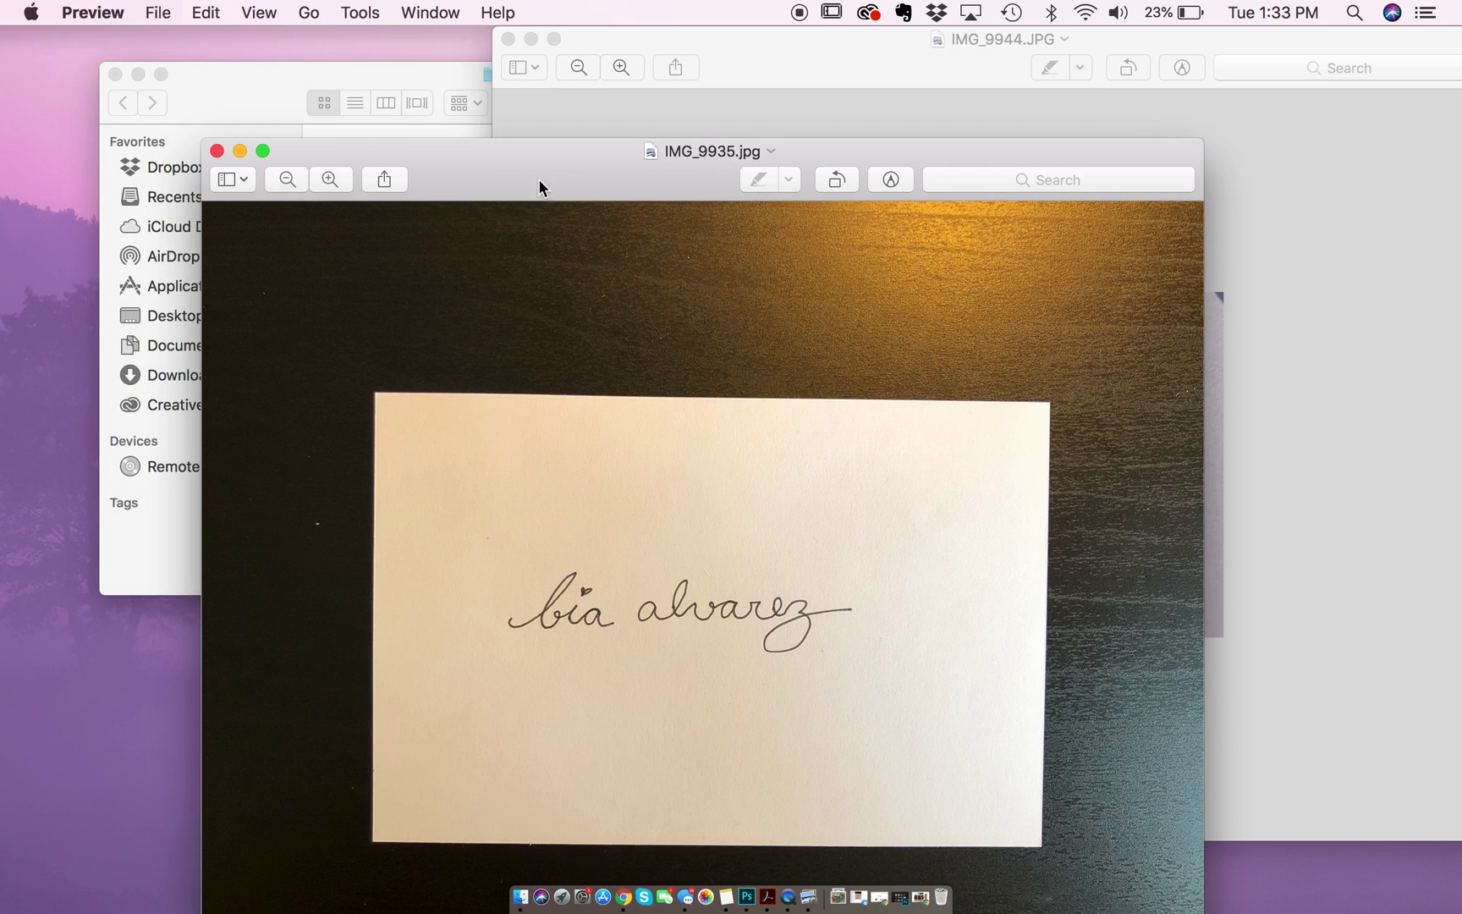
{"action": "left_click", "coordinate": [222, 152]}
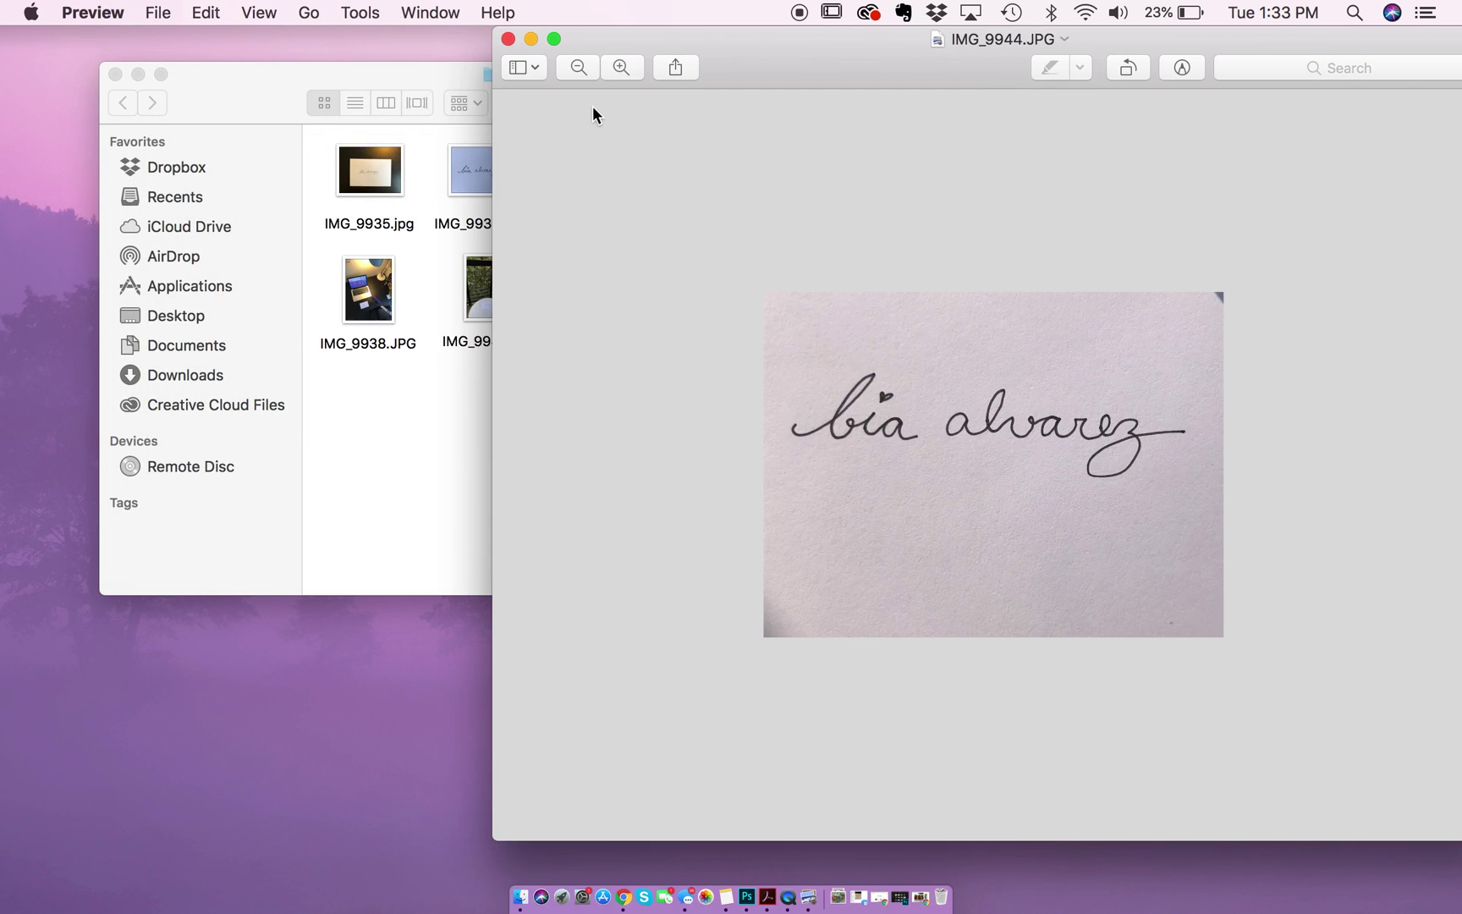
{"action": "left_click", "coordinate": [508, 40]}
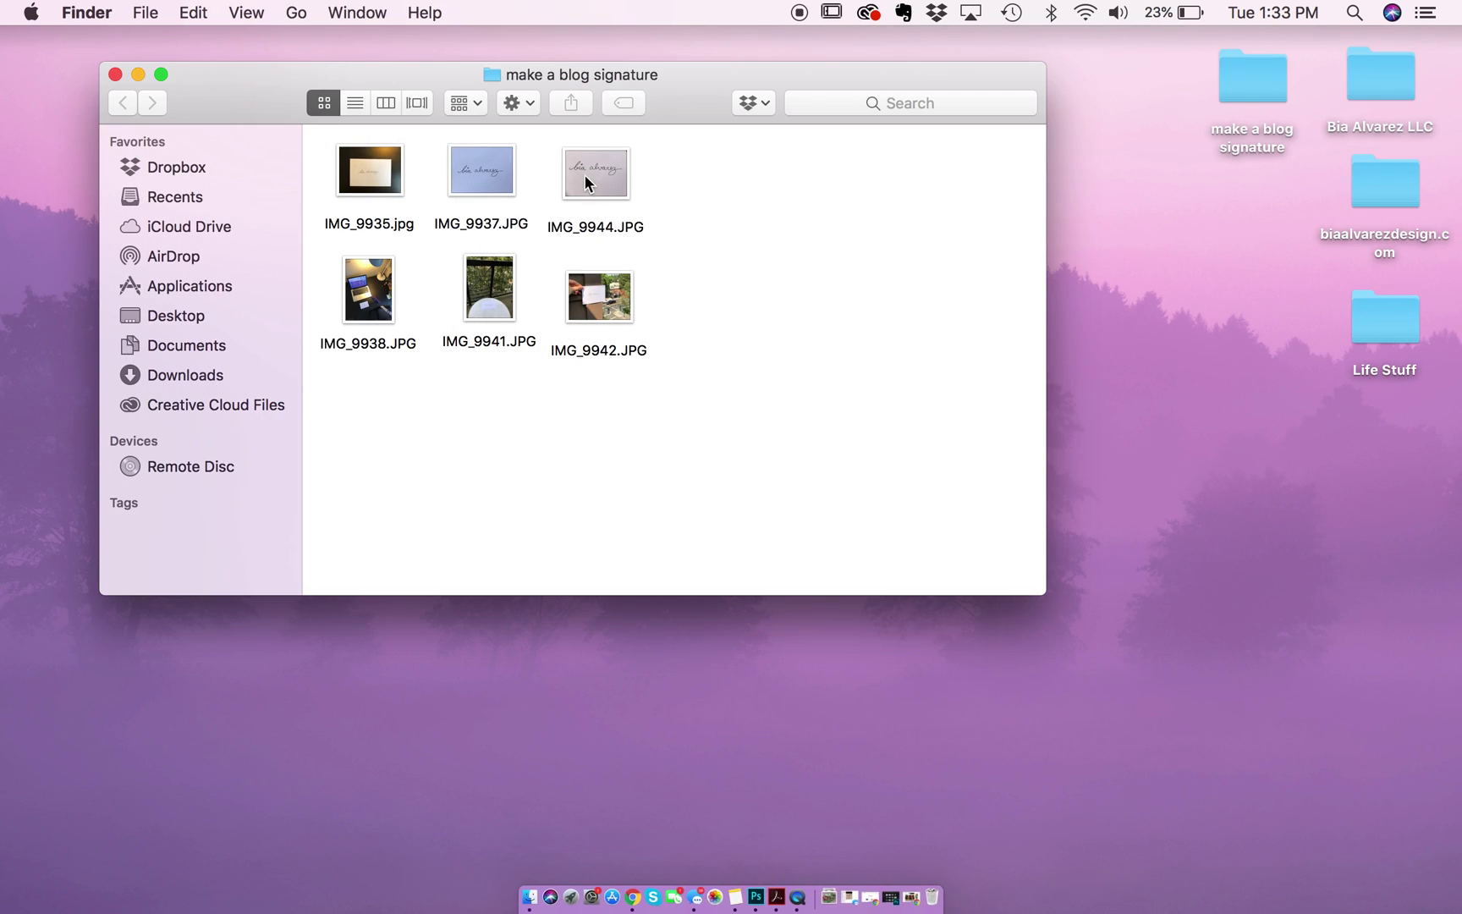
- Open IMG_9944.JPG with Adobe Photoshop CC 2018 from Finder
{"action": "left_click", "coordinate": [582, 171]}
{"action": "right_click", "coordinate": [582, 171]}
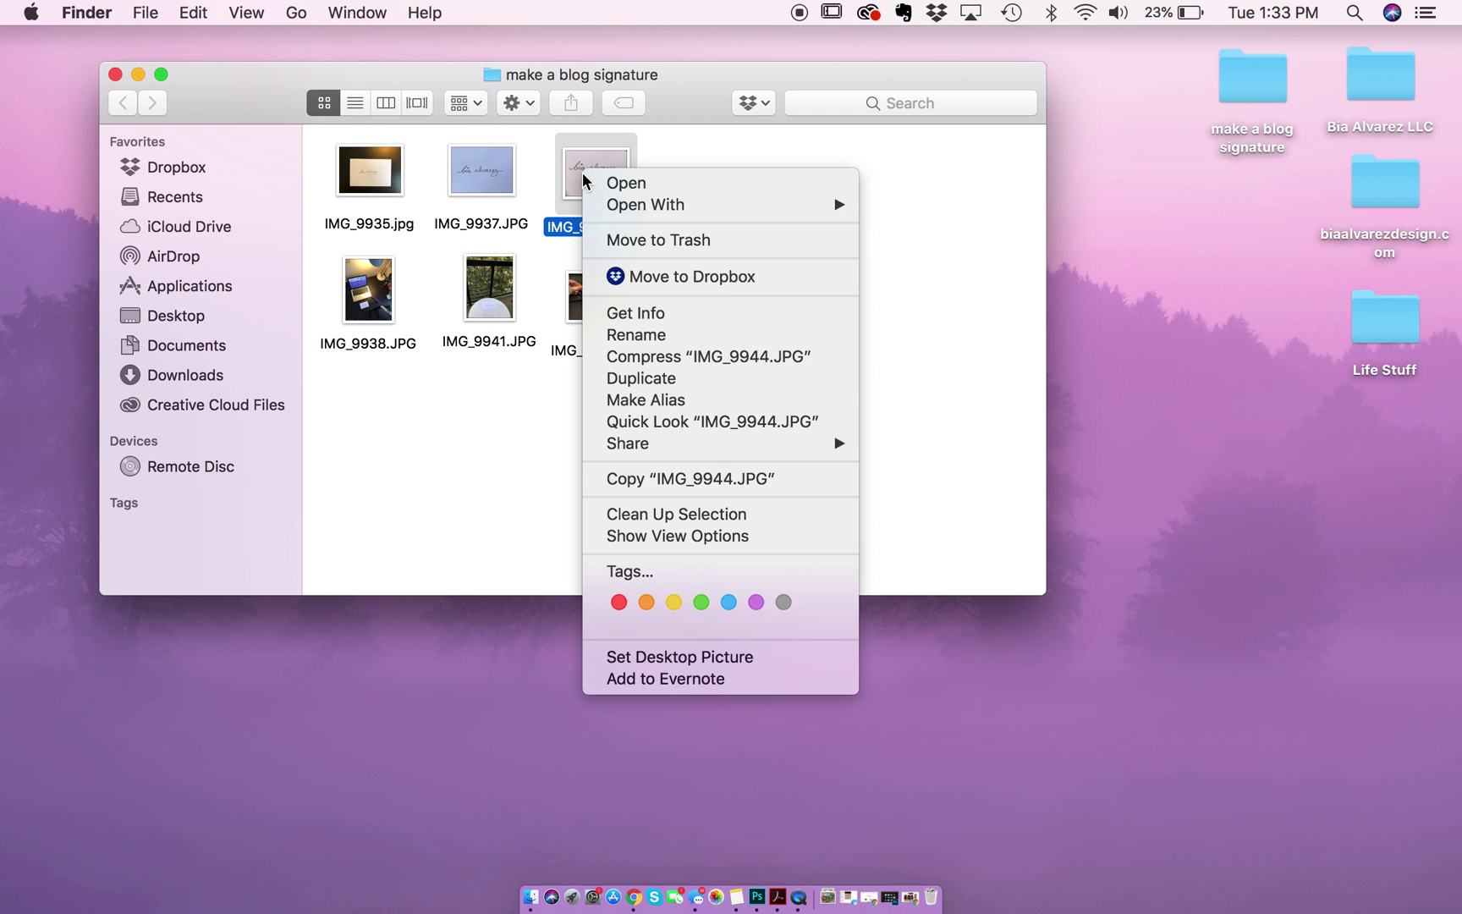
{"action": "mouse_move", "coordinate": [692, 199]}
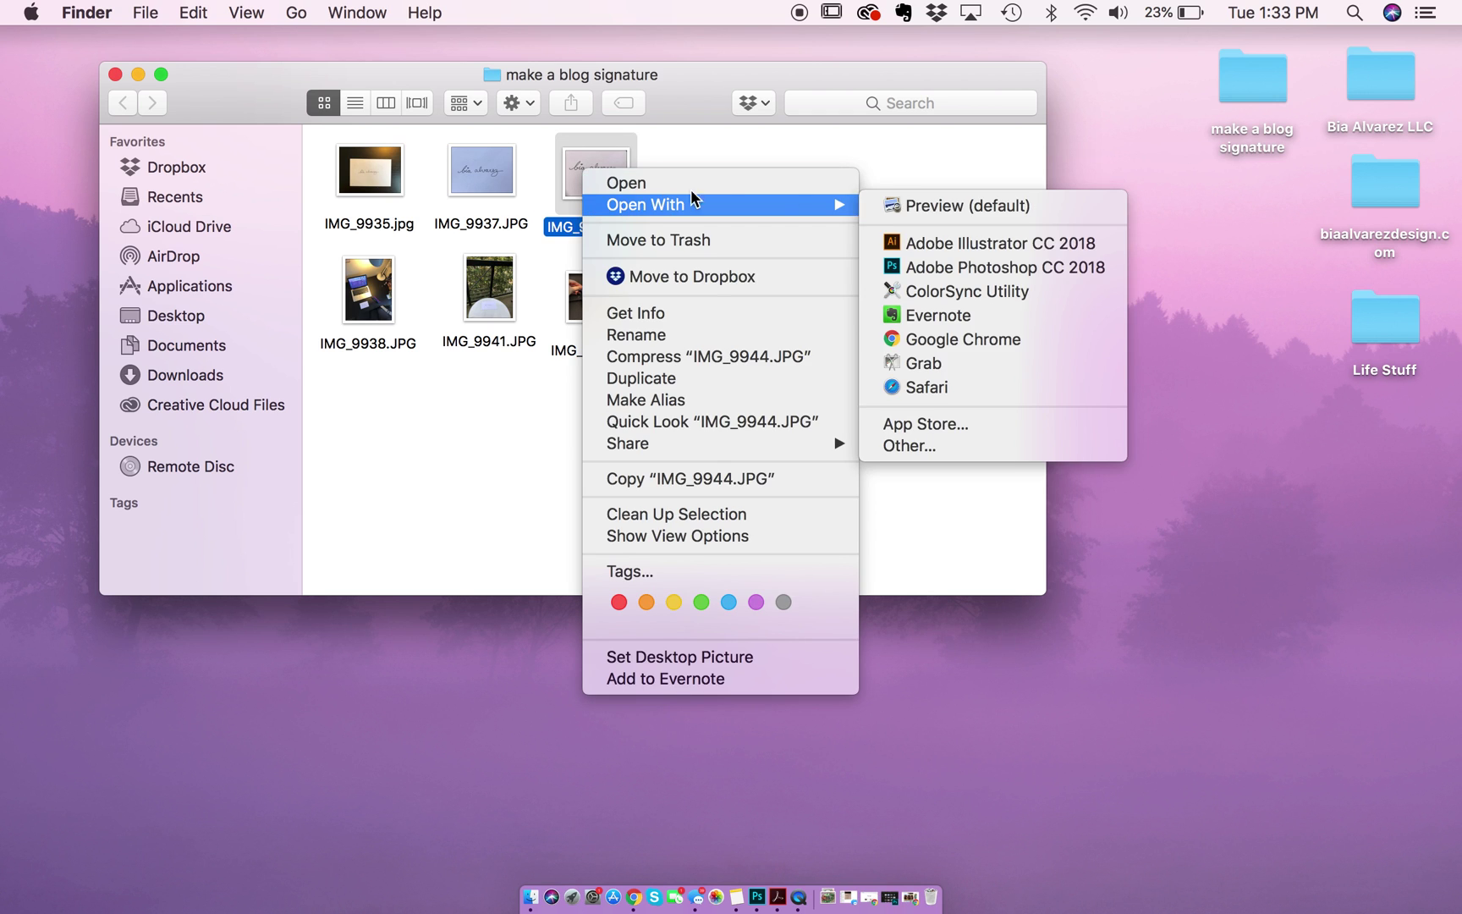
{"action": "left_click", "coordinate": [929, 269]}
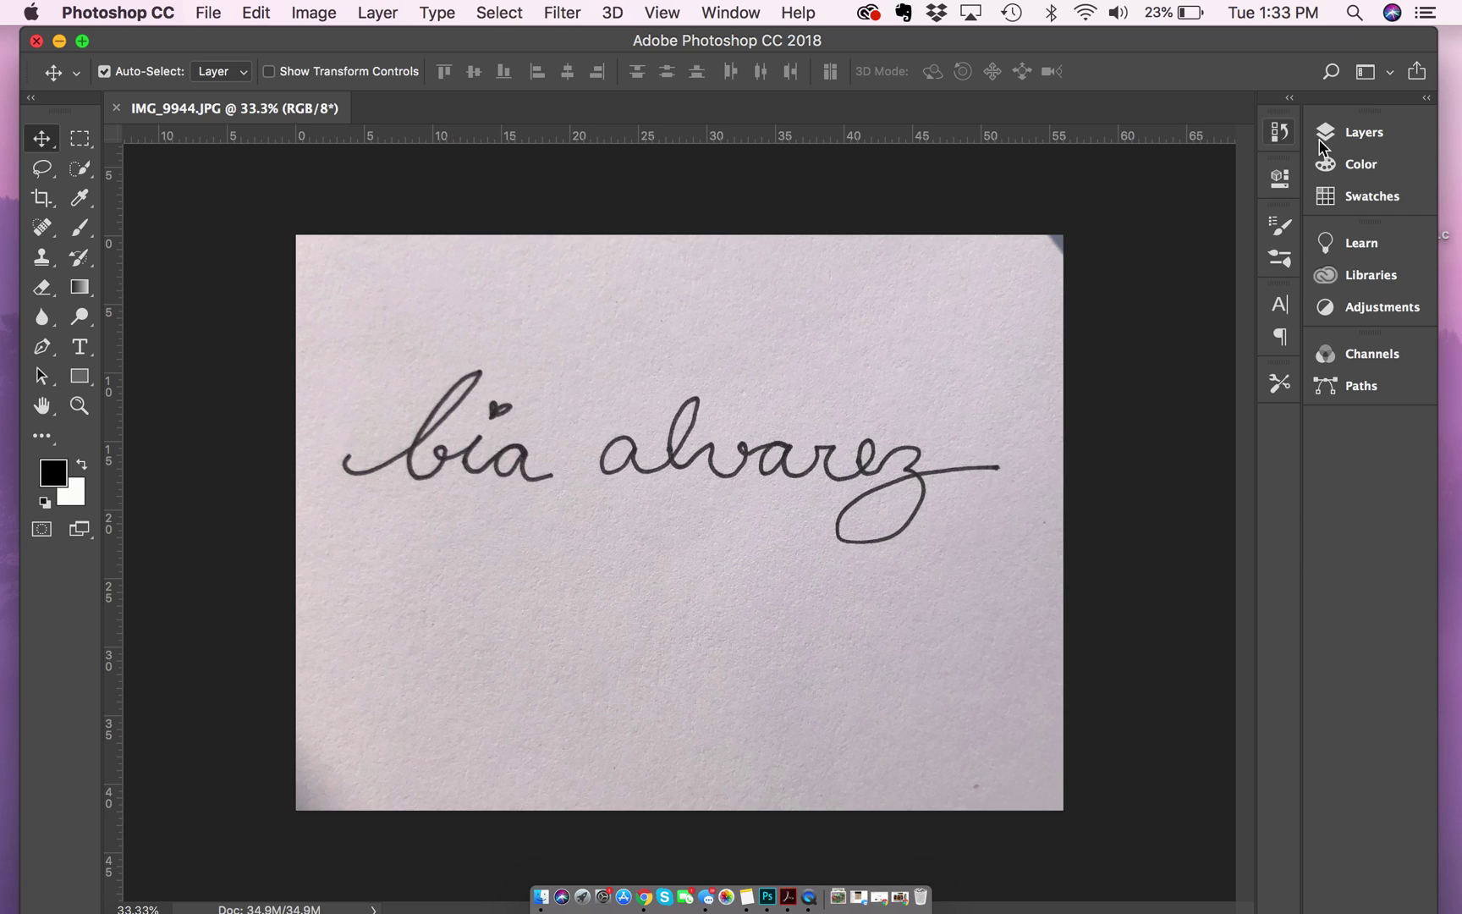
- Convert the locked Background into an editable Layer 0 via Layer from Background
{"action": "left_click", "coordinate": [1359, 133]}
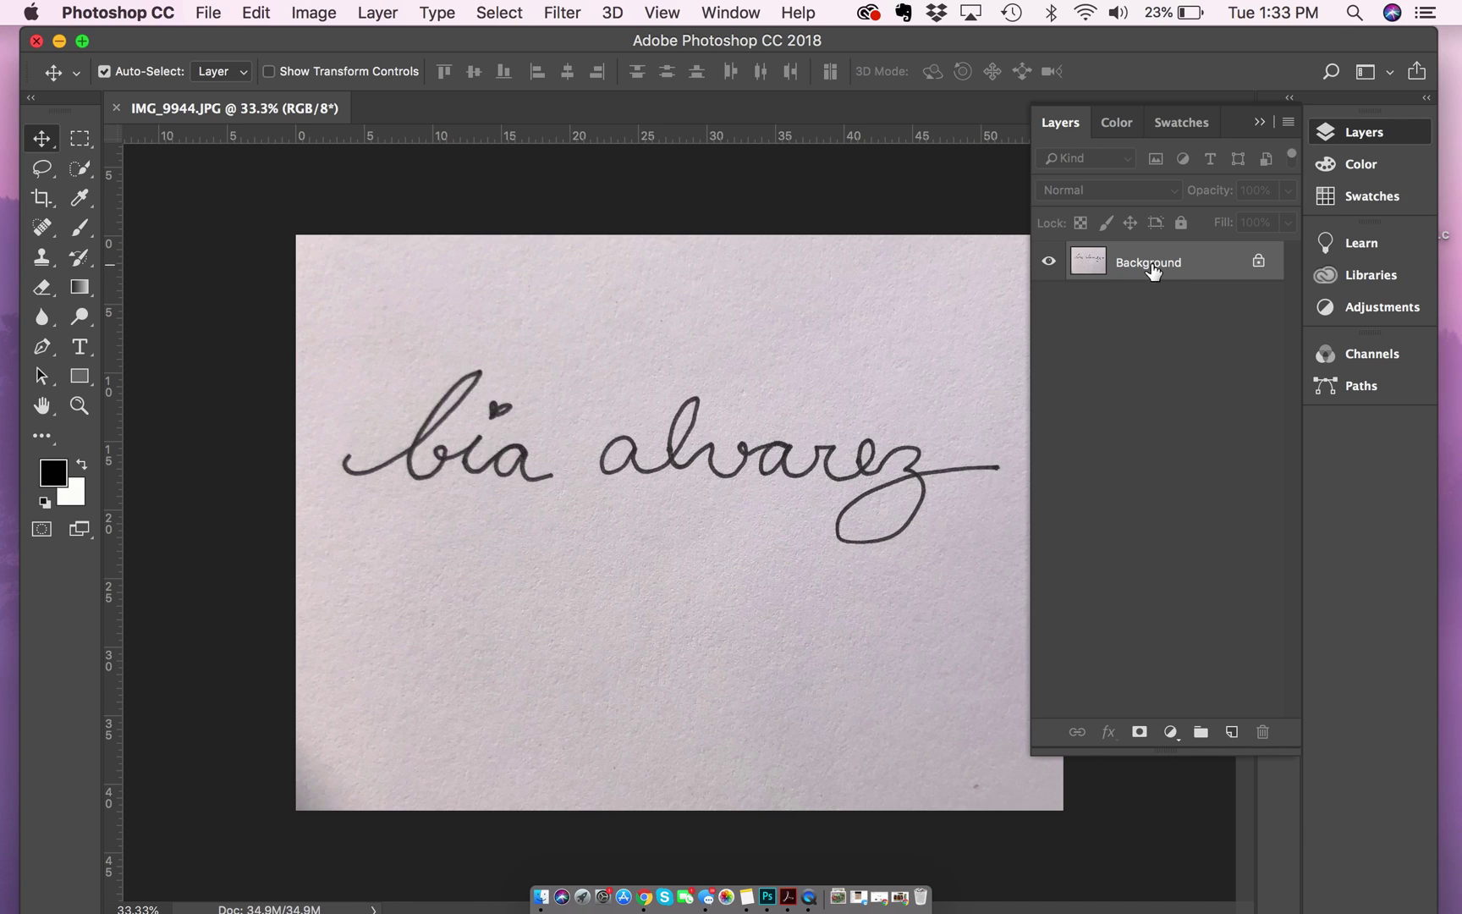
{"action": "right_click", "coordinate": [1196, 269]}
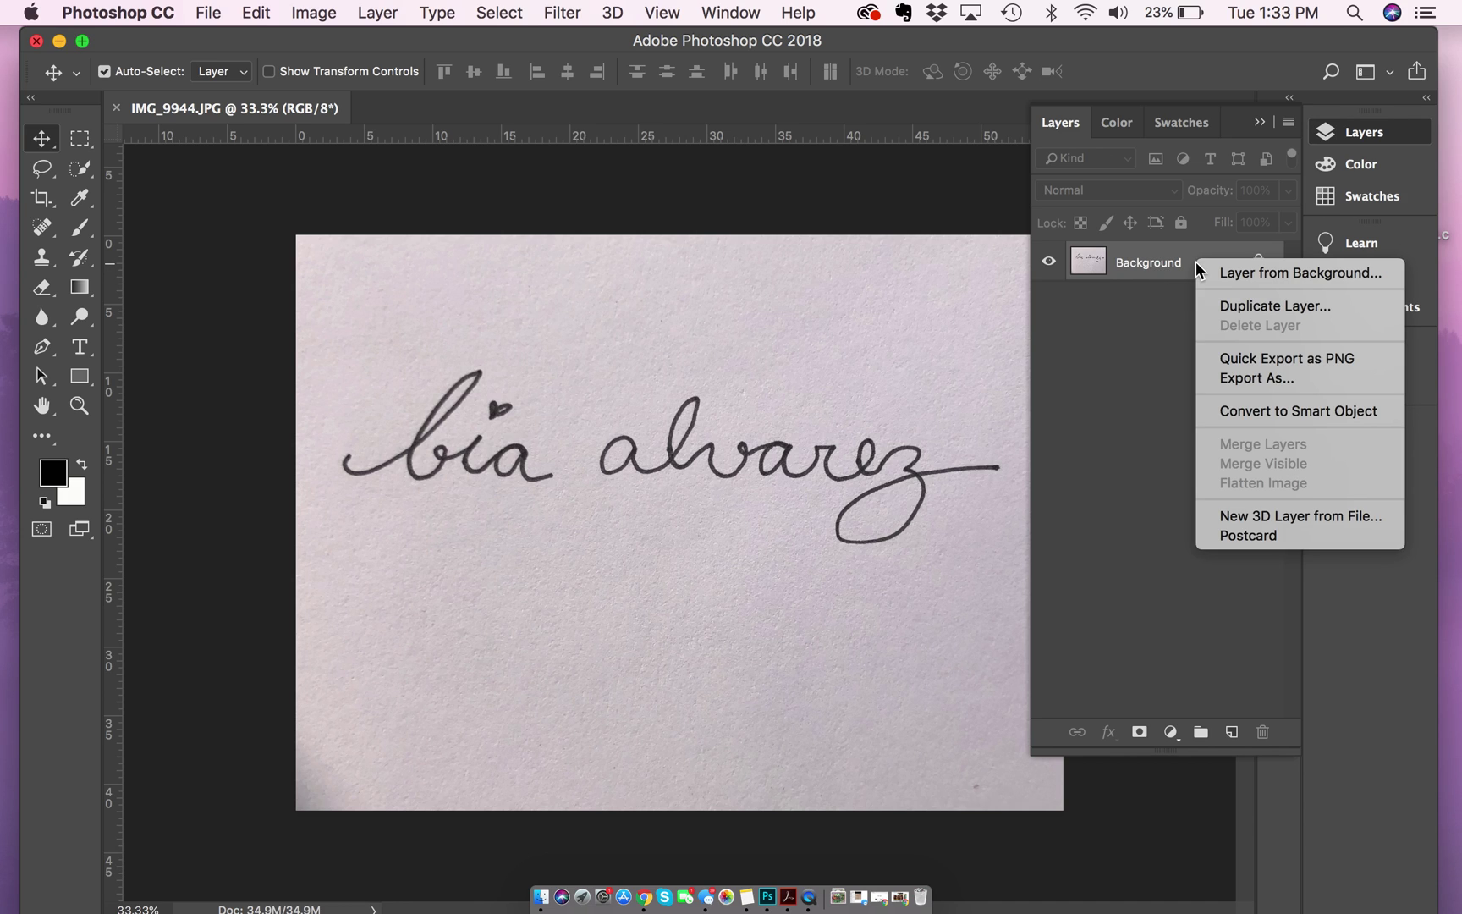
{"action": "left_click", "coordinate": [1282, 273]}
{"action": "left_click", "coordinate": [939, 384]}
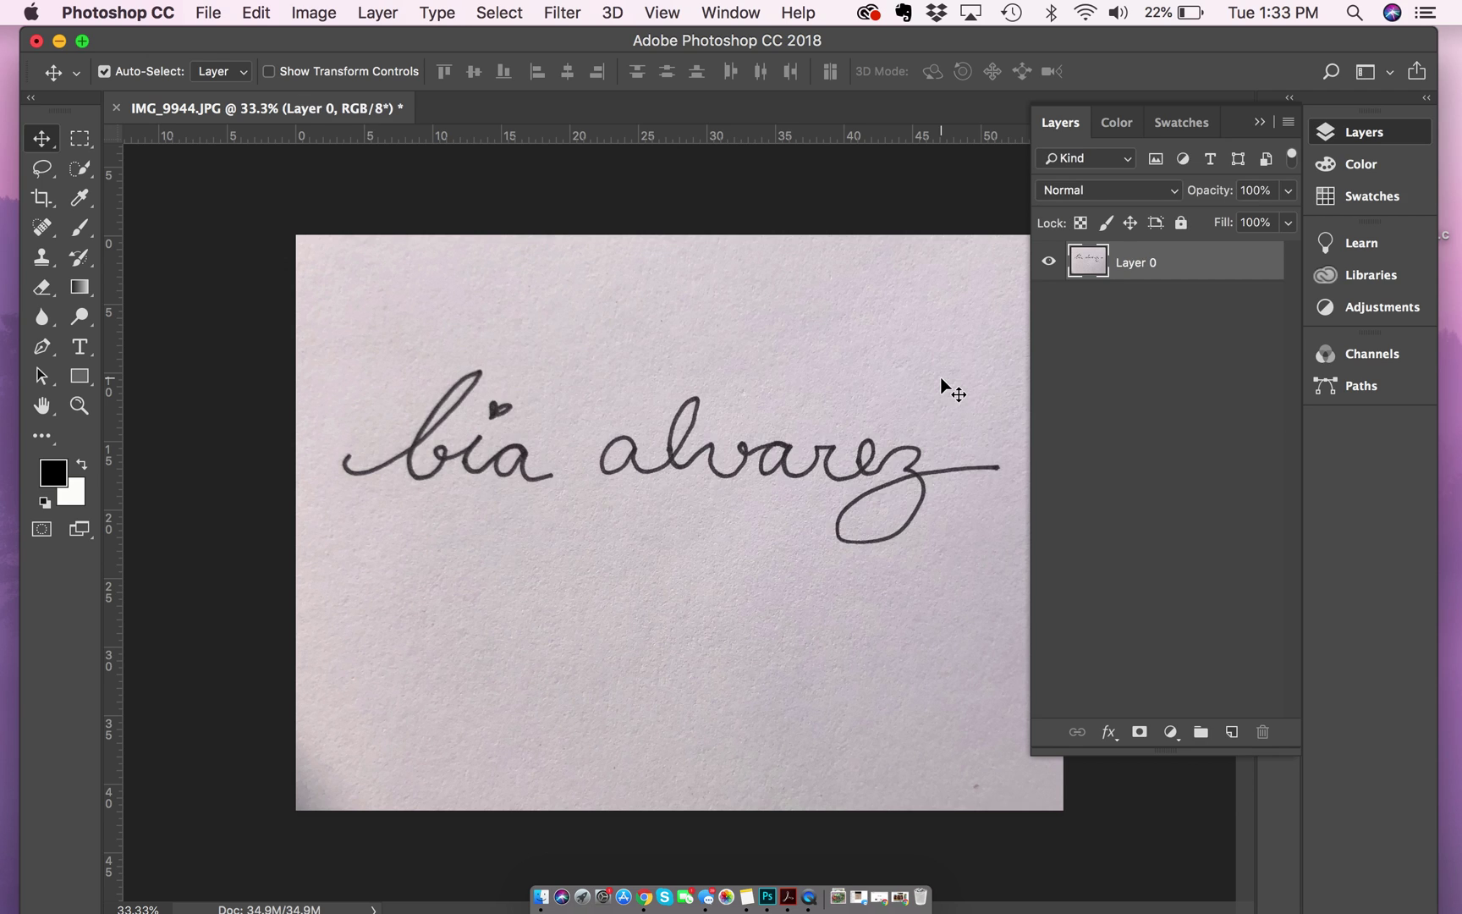
{"action": "left_click", "coordinate": [1132, 396]}
{"action": "left_click", "coordinate": [1187, 272]}
{"action": "left_click", "coordinate": [1260, 123]}
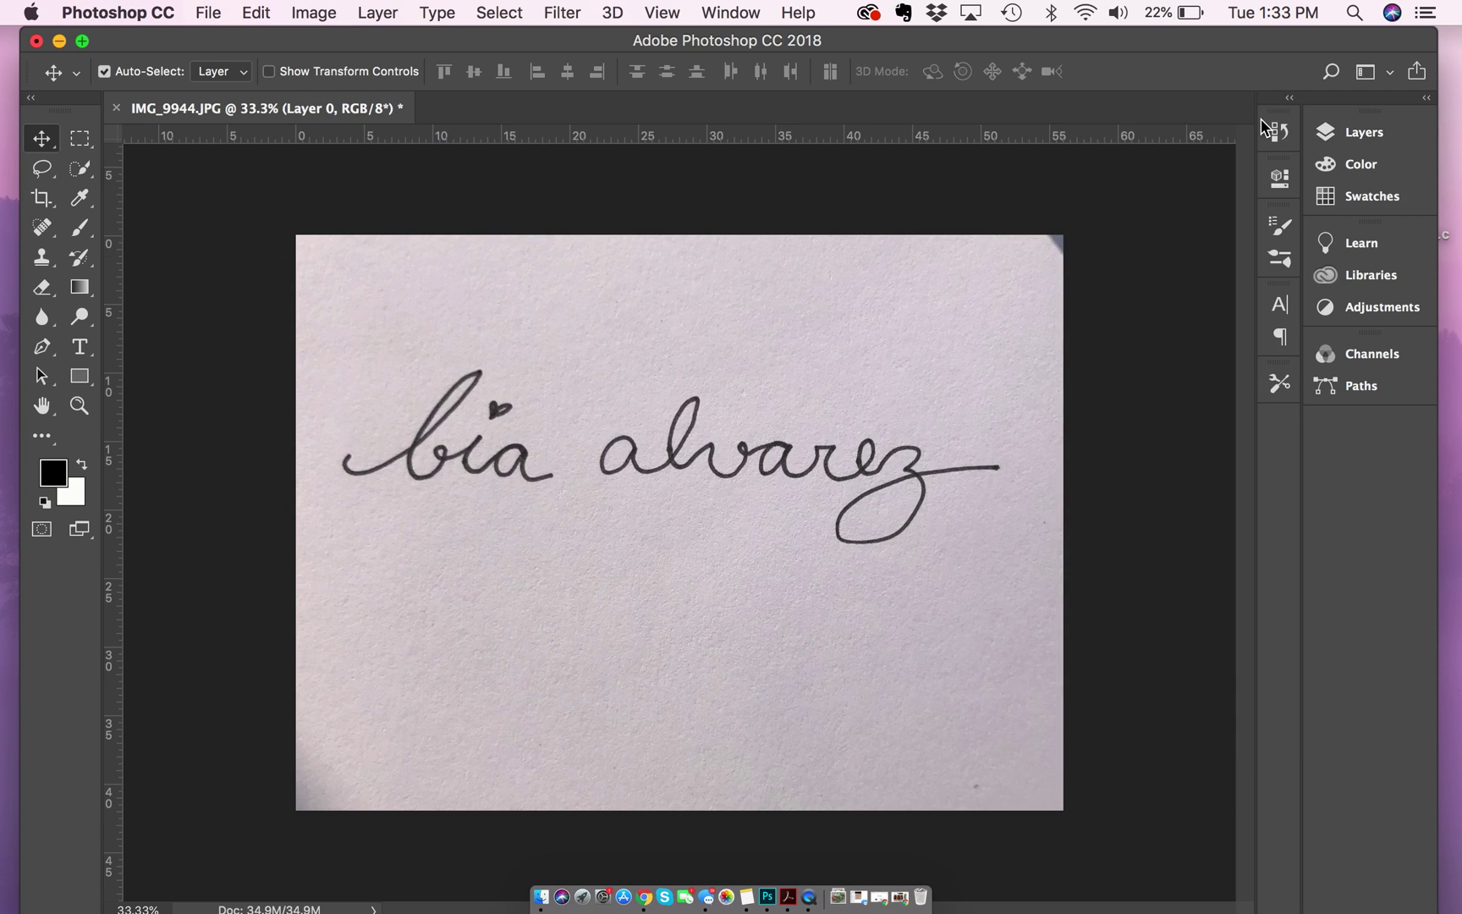
- Crop all four edges in tightly around the handwritten signature and commit
{"action": "left_click", "coordinate": [51, 207]}
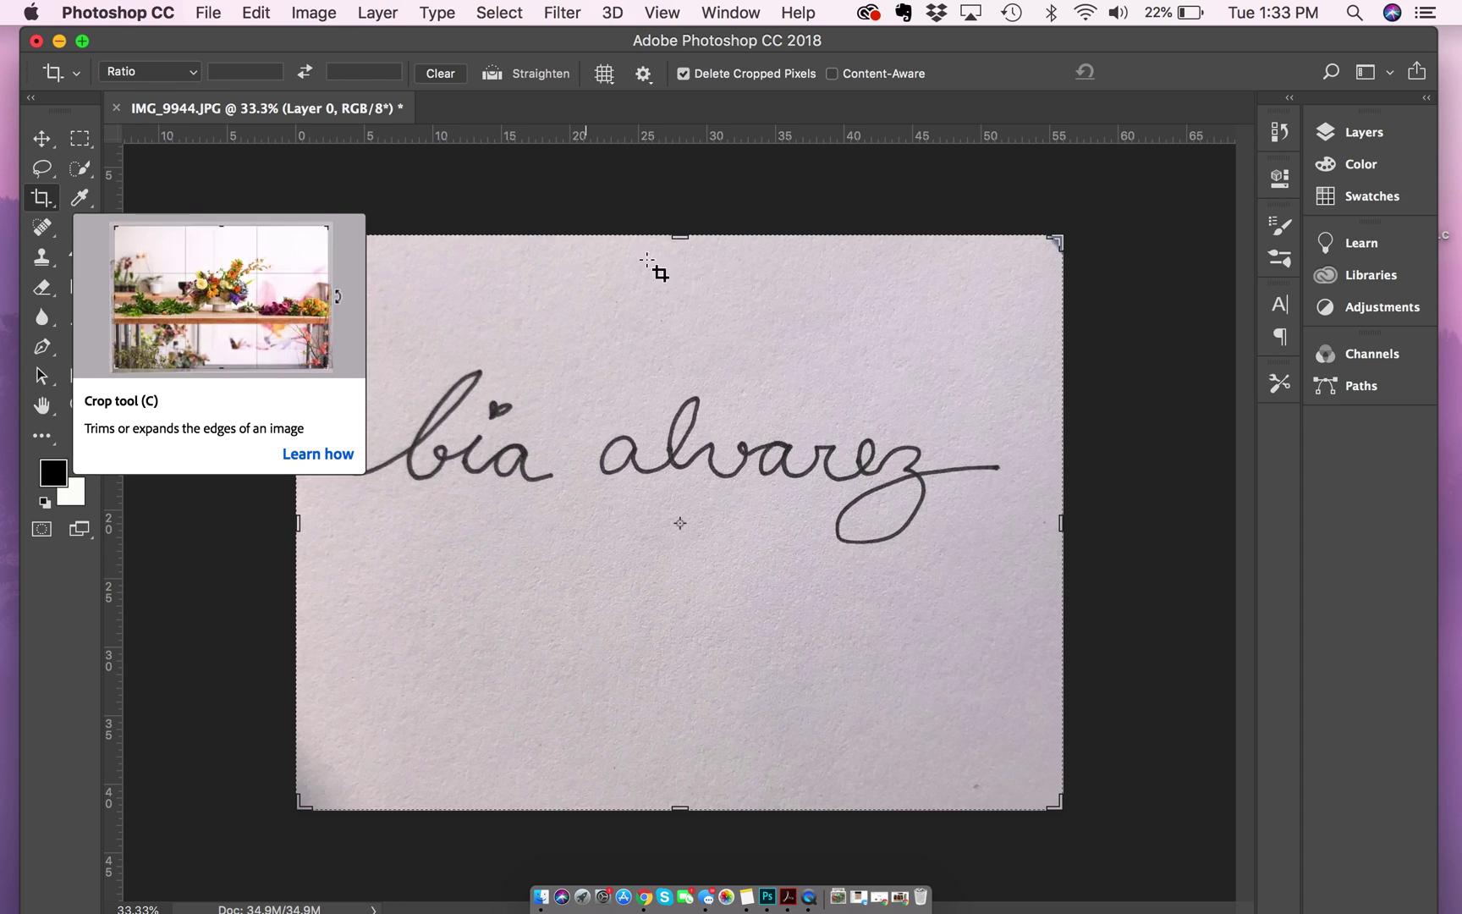
{"action": "left_click_drag", "start_coordinate": [682, 238], "coordinate": [682, 287]}
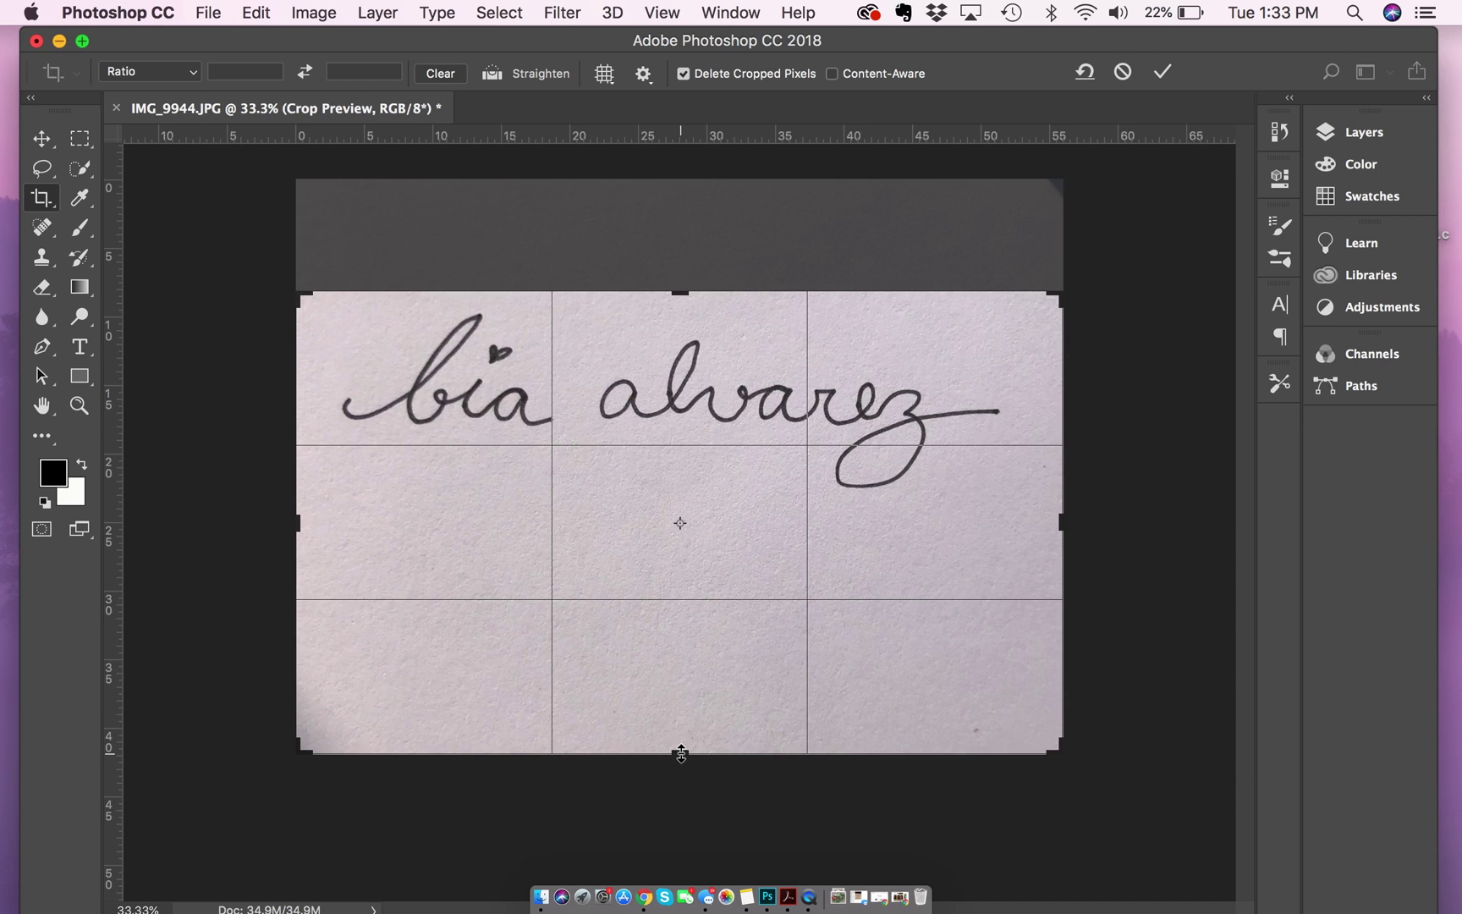
{"action": "left_click_drag", "start_coordinate": [682, 758], "coordinate": [692, 627]}
{"action": "left_click_drag", "start_coordinate": [299, 520], "coordinate": [314, 519]}
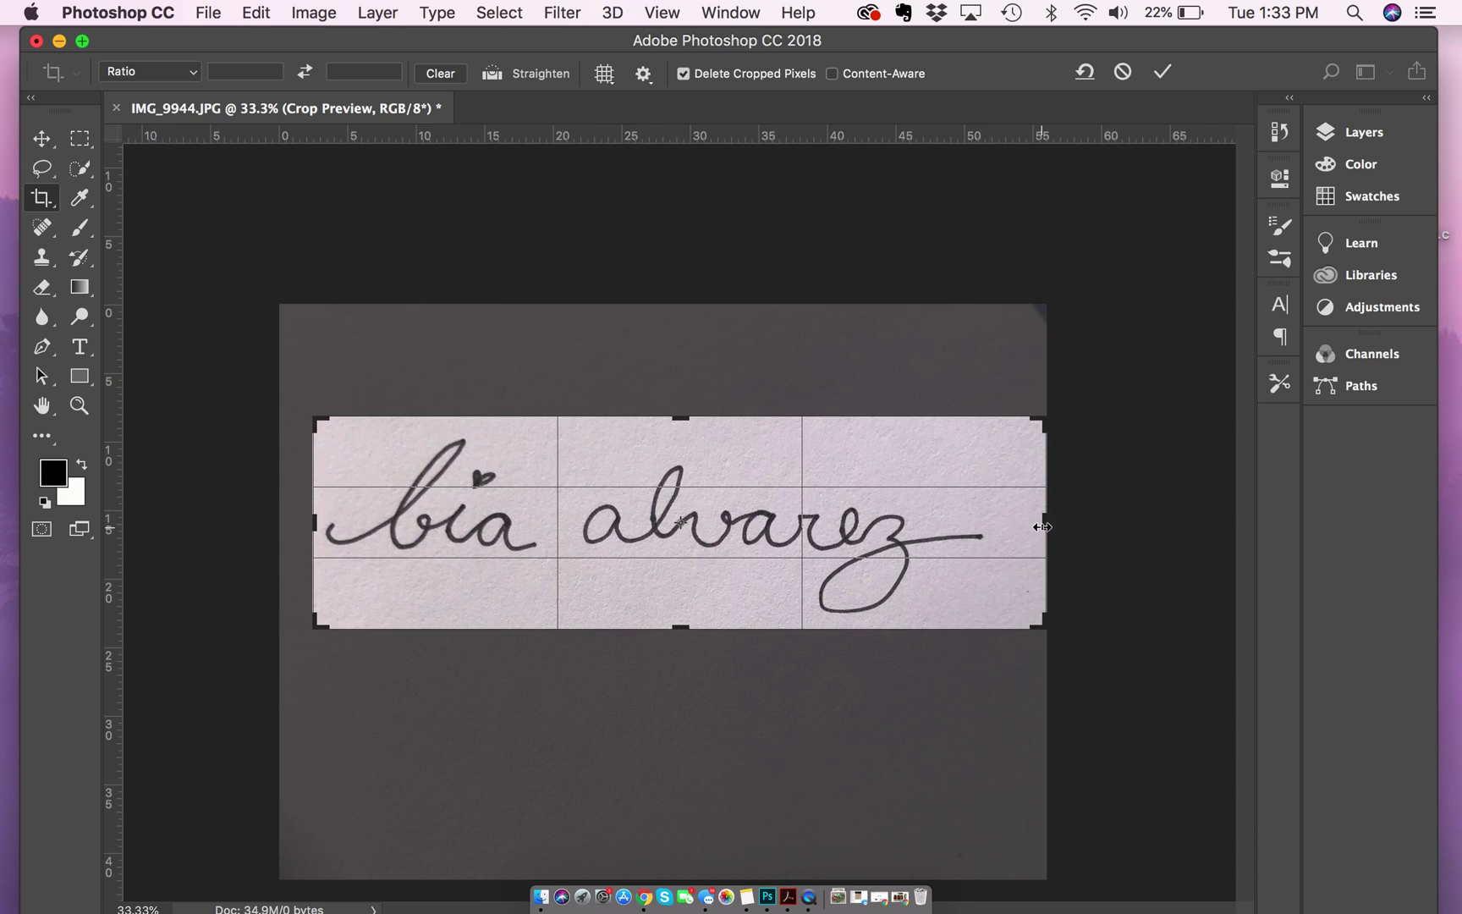
{"action": "left_click_drag", "start_coordinate": [1043, 526], "coordinate": [1024, 525]}
{"action": "left_click_drag", "start_coordinate": [686, 415], "coordinate": [689, 420]}
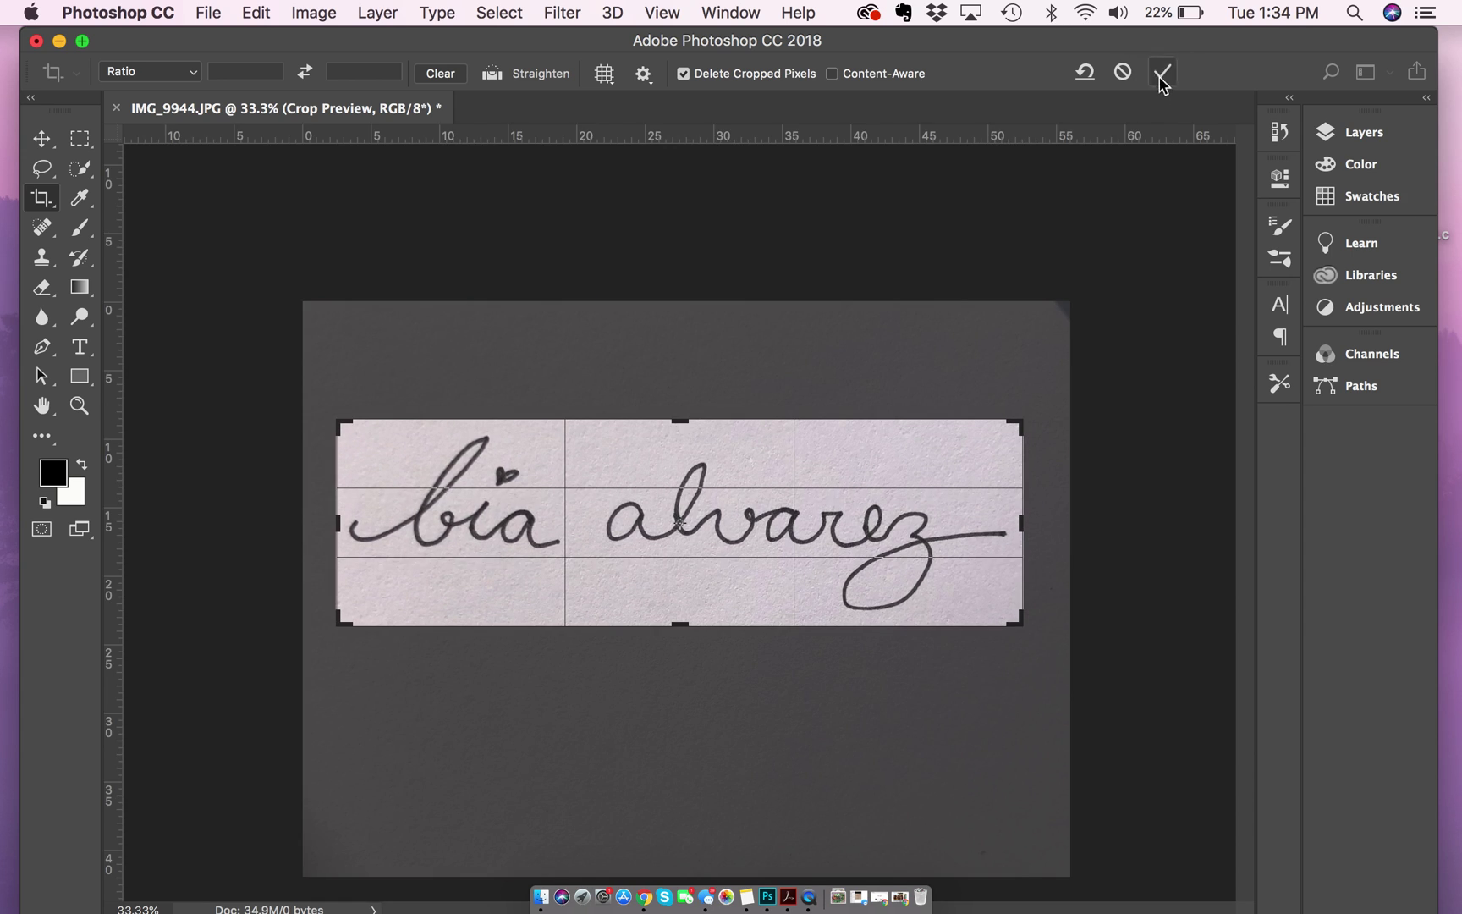
{"action": "left_click", "coordinate": [1162, 73]}
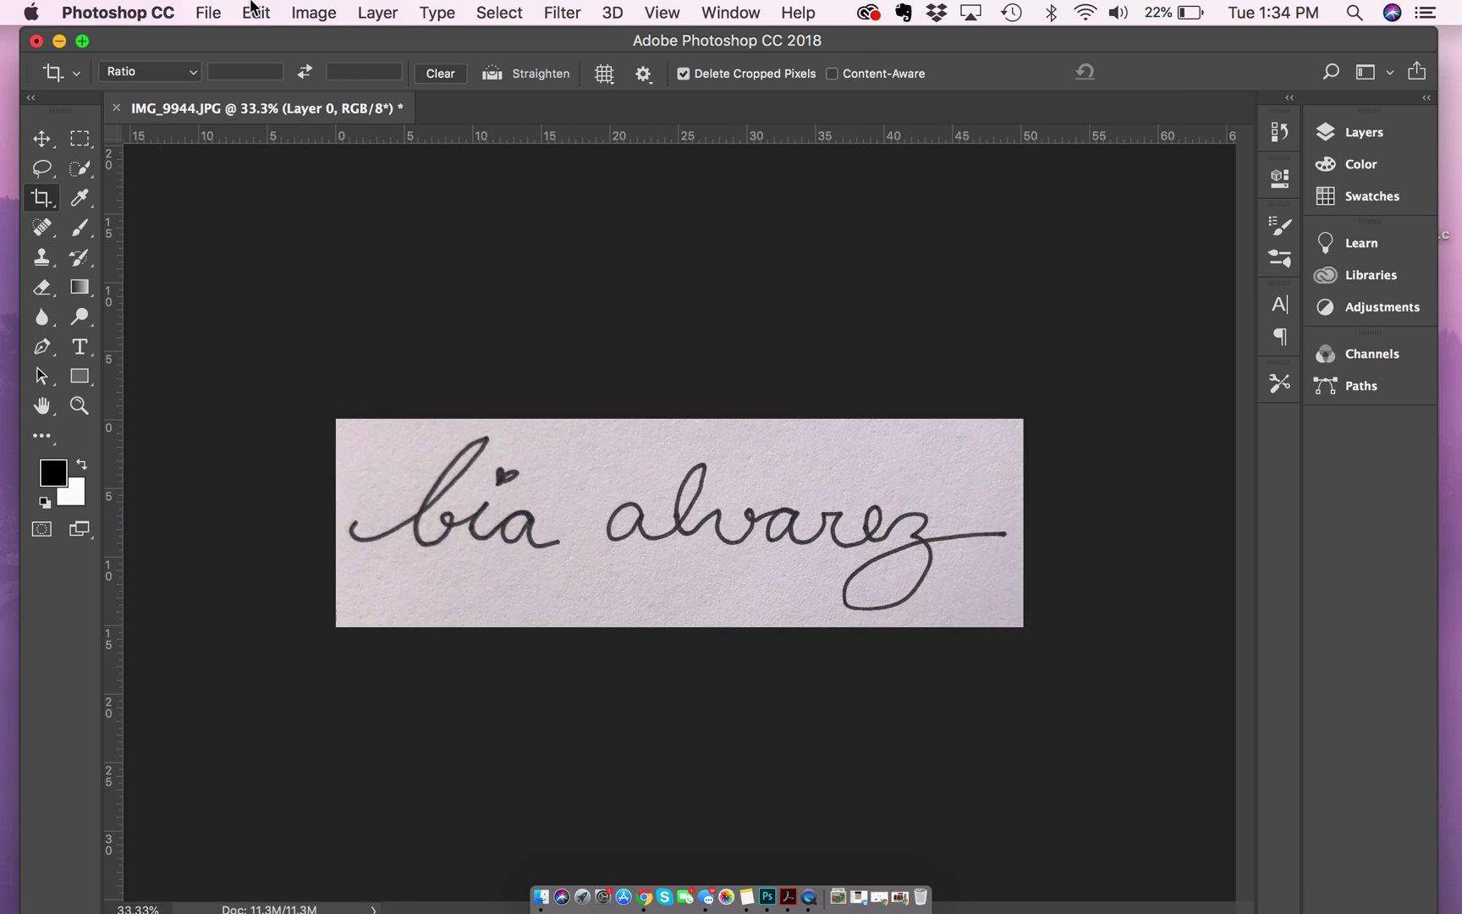
- Apply a Black & White adjustment with the Default preset to remove the pink tint
{"action": "left_click", "coordinate": [307, 13]}
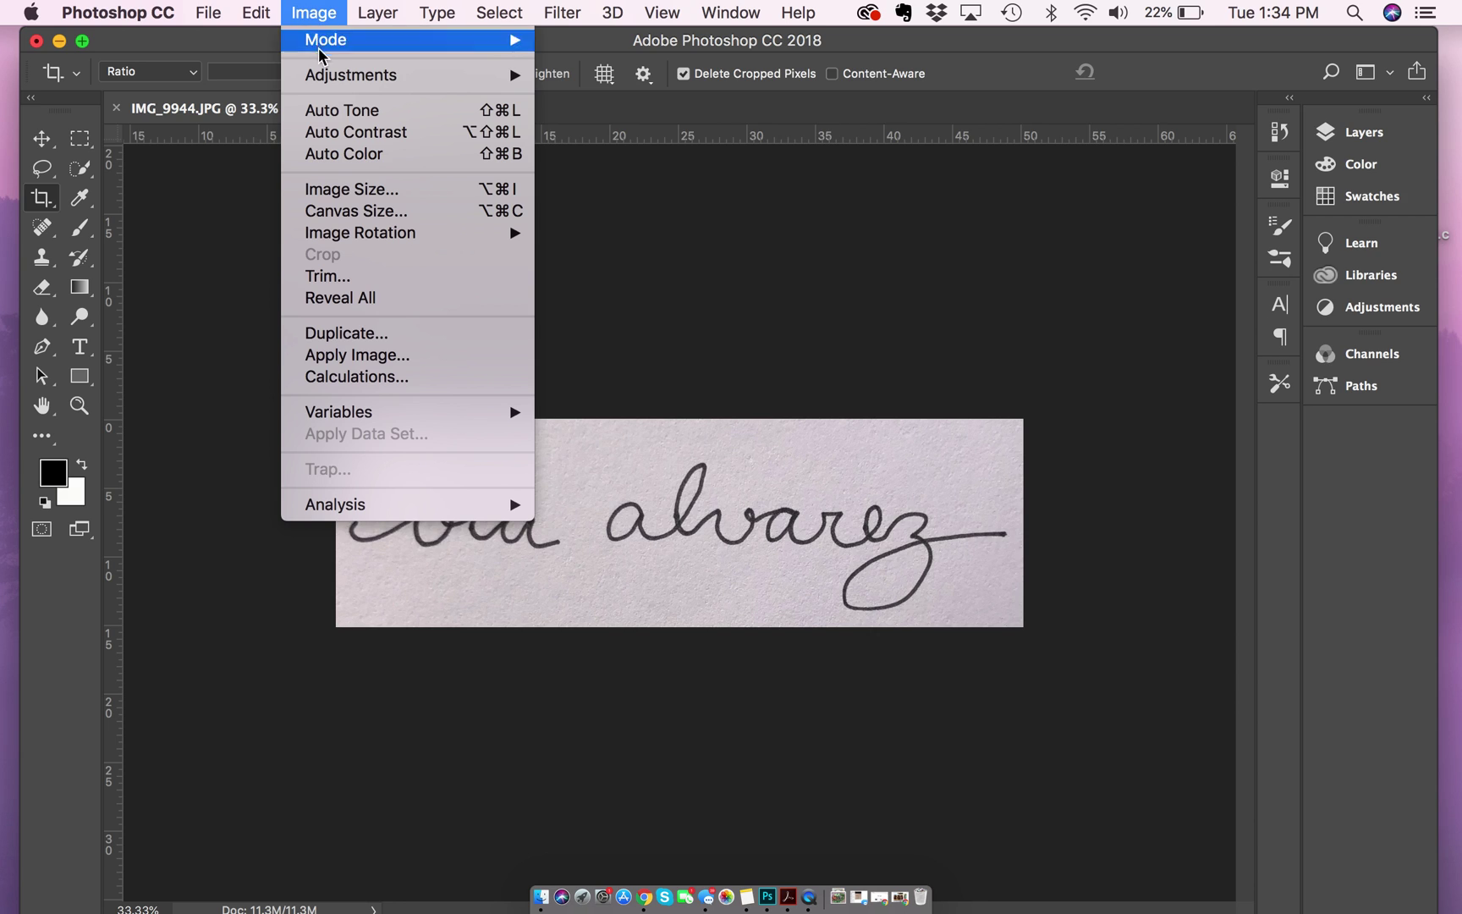
{"action": "mouse_move", "coordinate": [355, 75]}
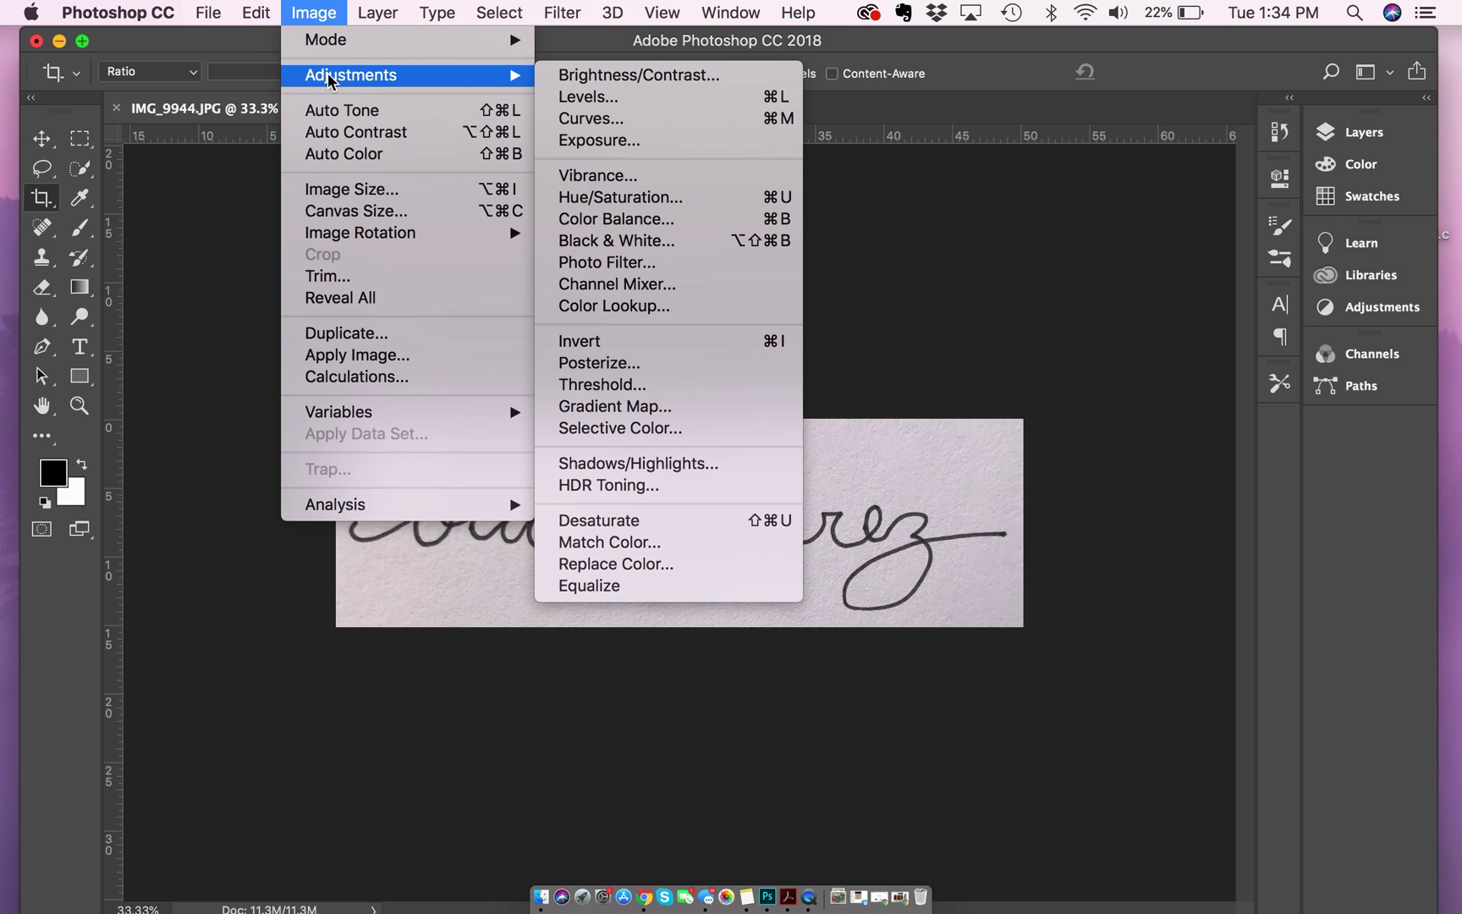
{"action": "left_click", "coordinate": [673, 240]}
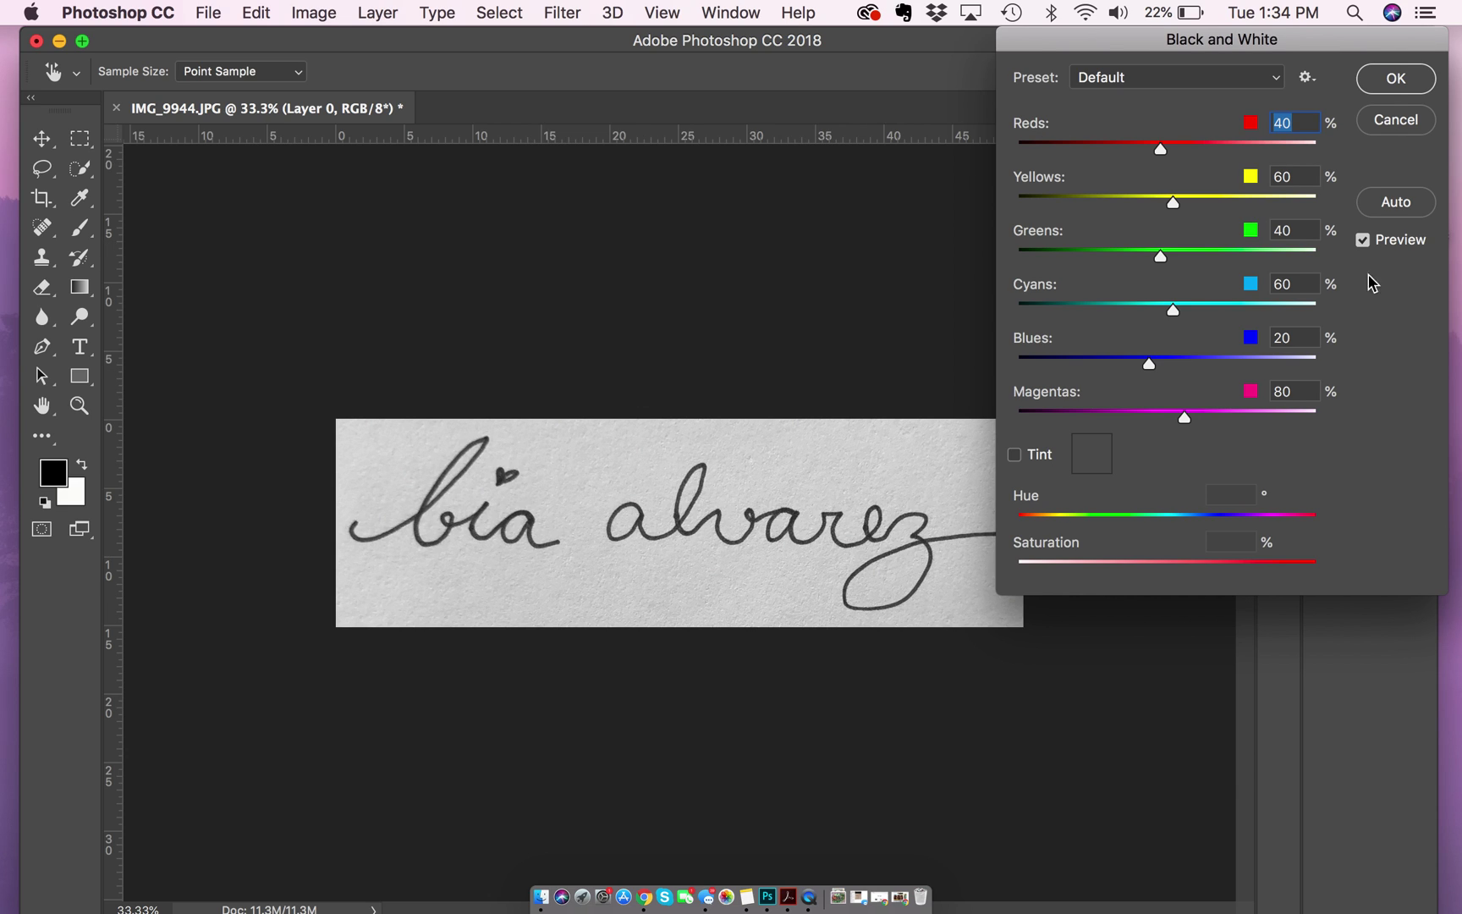
{"action": "left_click", "coordinate": [1383, 79]}
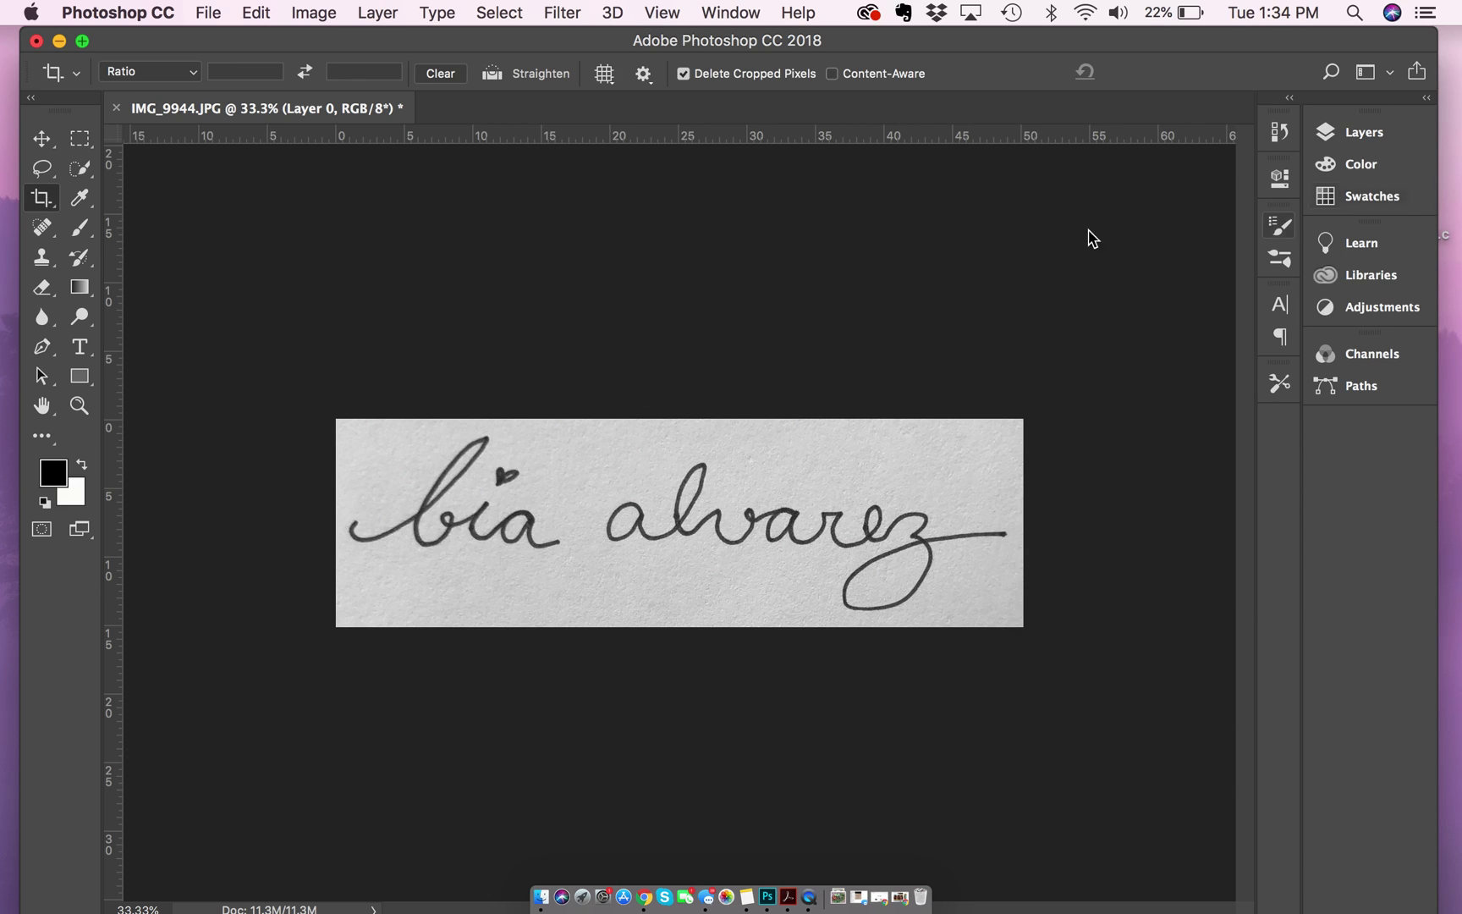
- Open Levels with Preview on and pick the white point eyedropper
{"action": "left_click", "coordinate": [319, 17]}
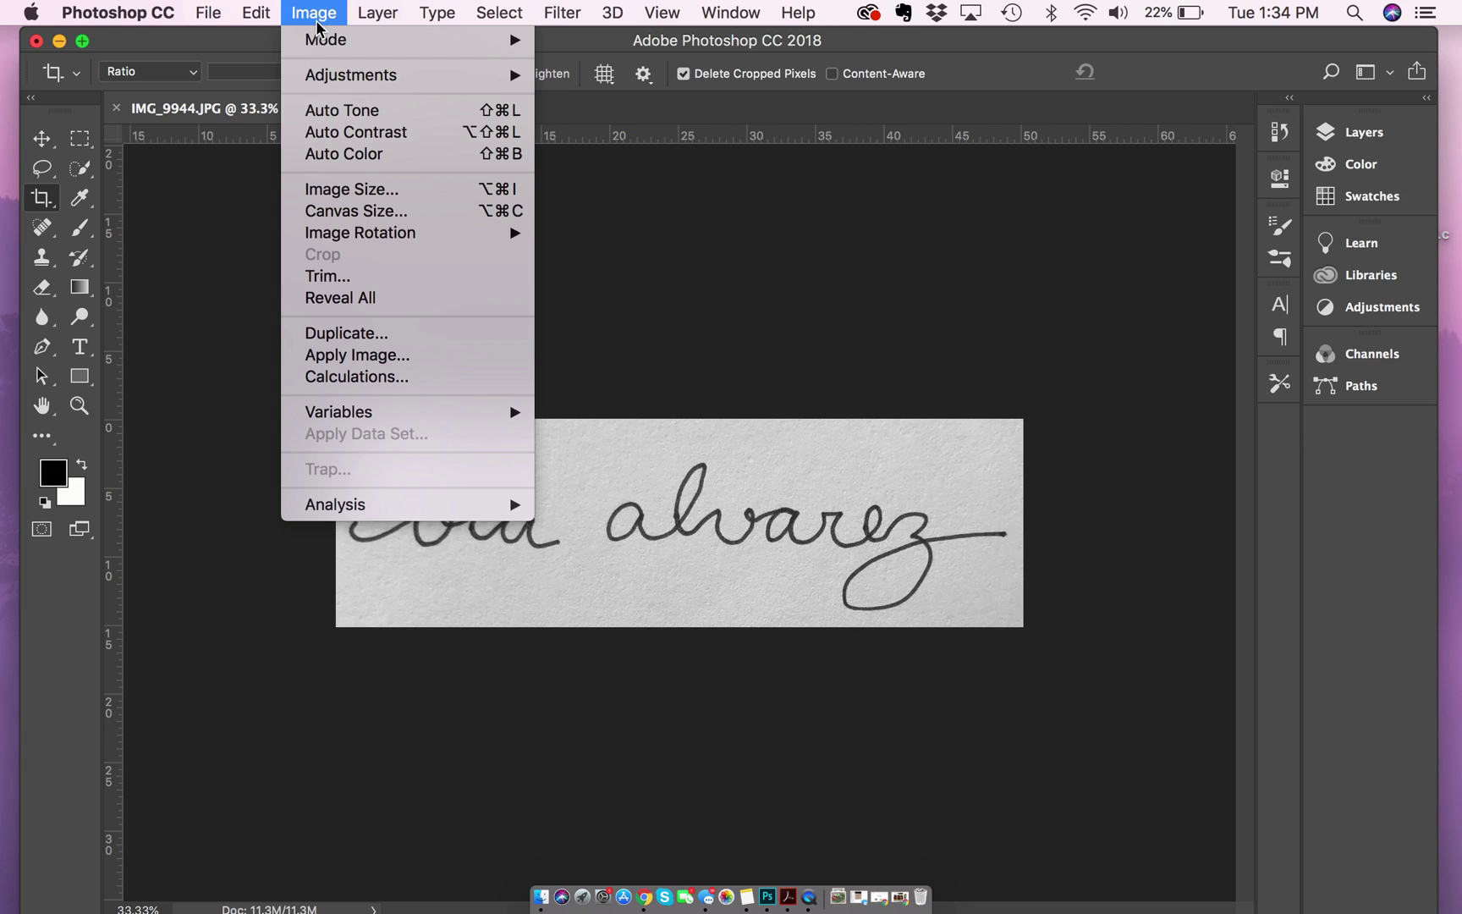
{"action": "mouse_move", "coordinate": [339, 74]}
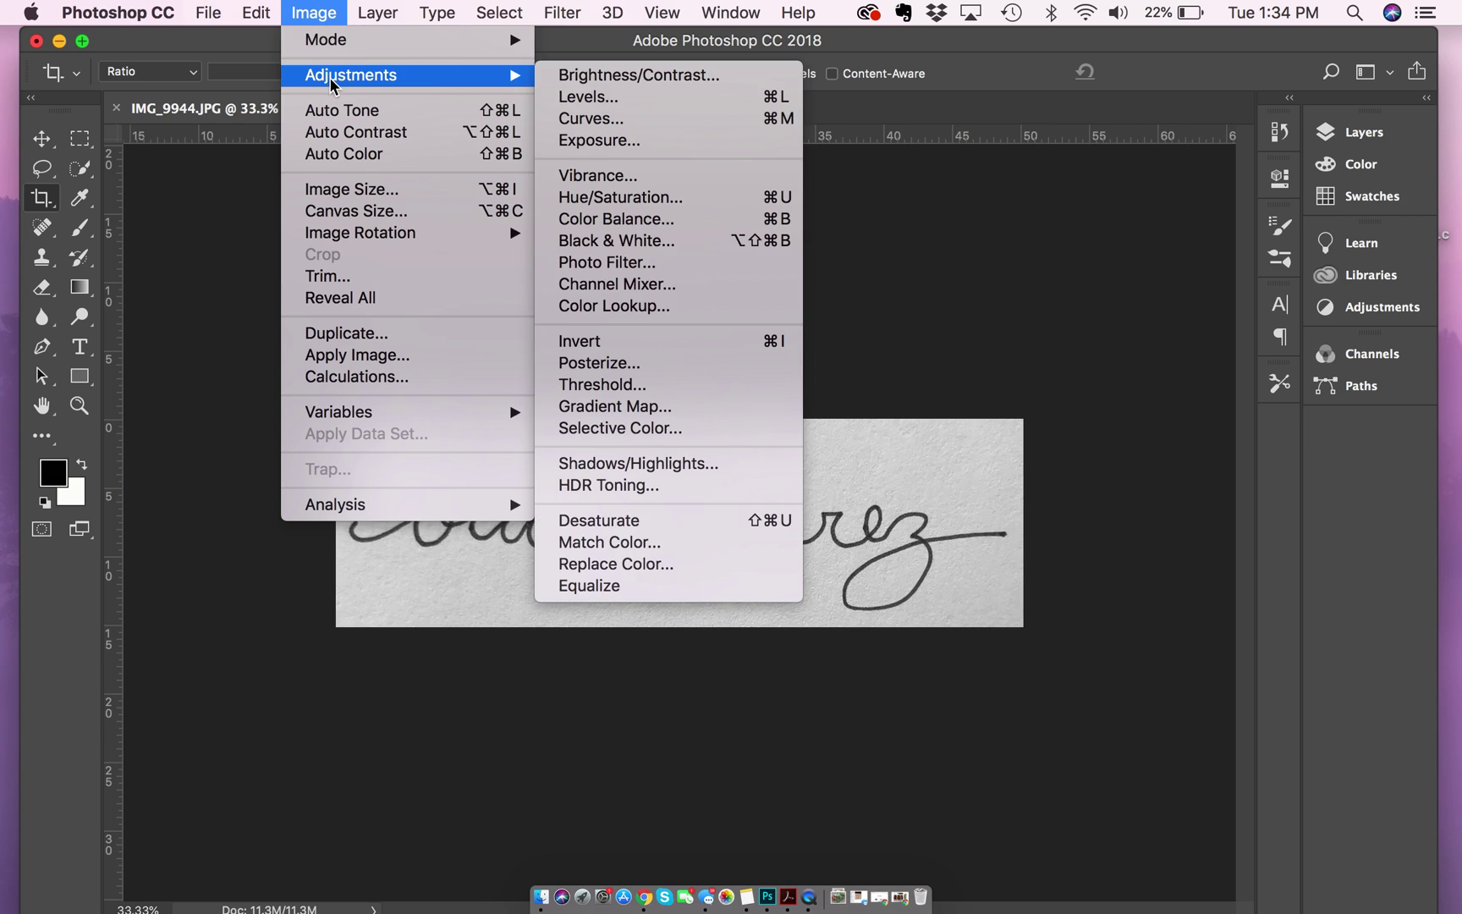
{"action": "left_click", "coordinate": [646, 98]}
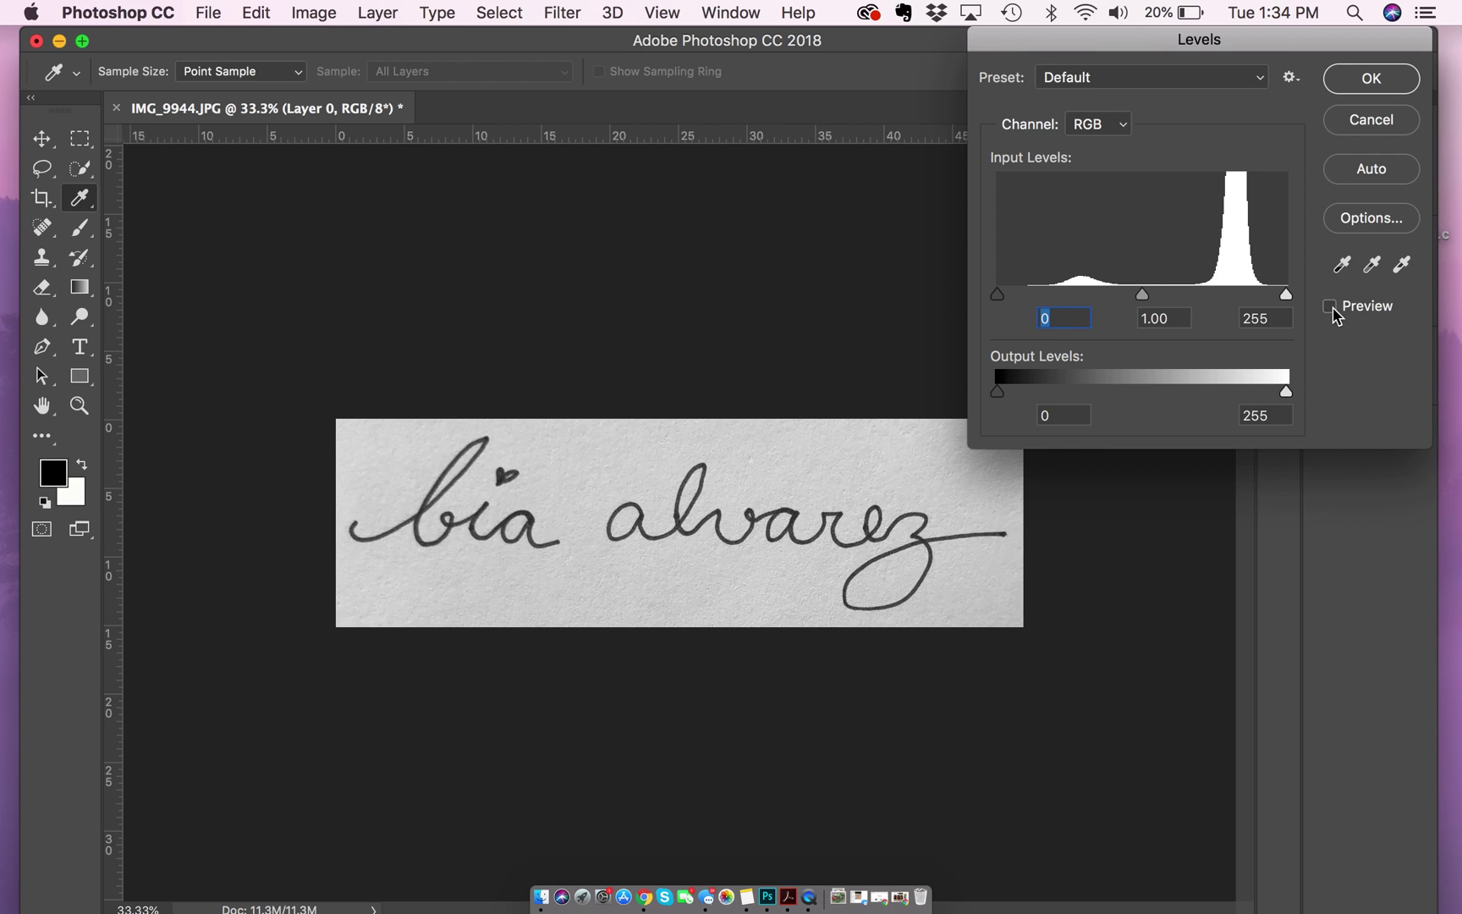
{"action": "left_click", "coordinate": [1334, 311]}
{"action": "left_click", "coordinate": [1417, 264]}
{"action": "left_click", "coordinate": [1405, 266]}
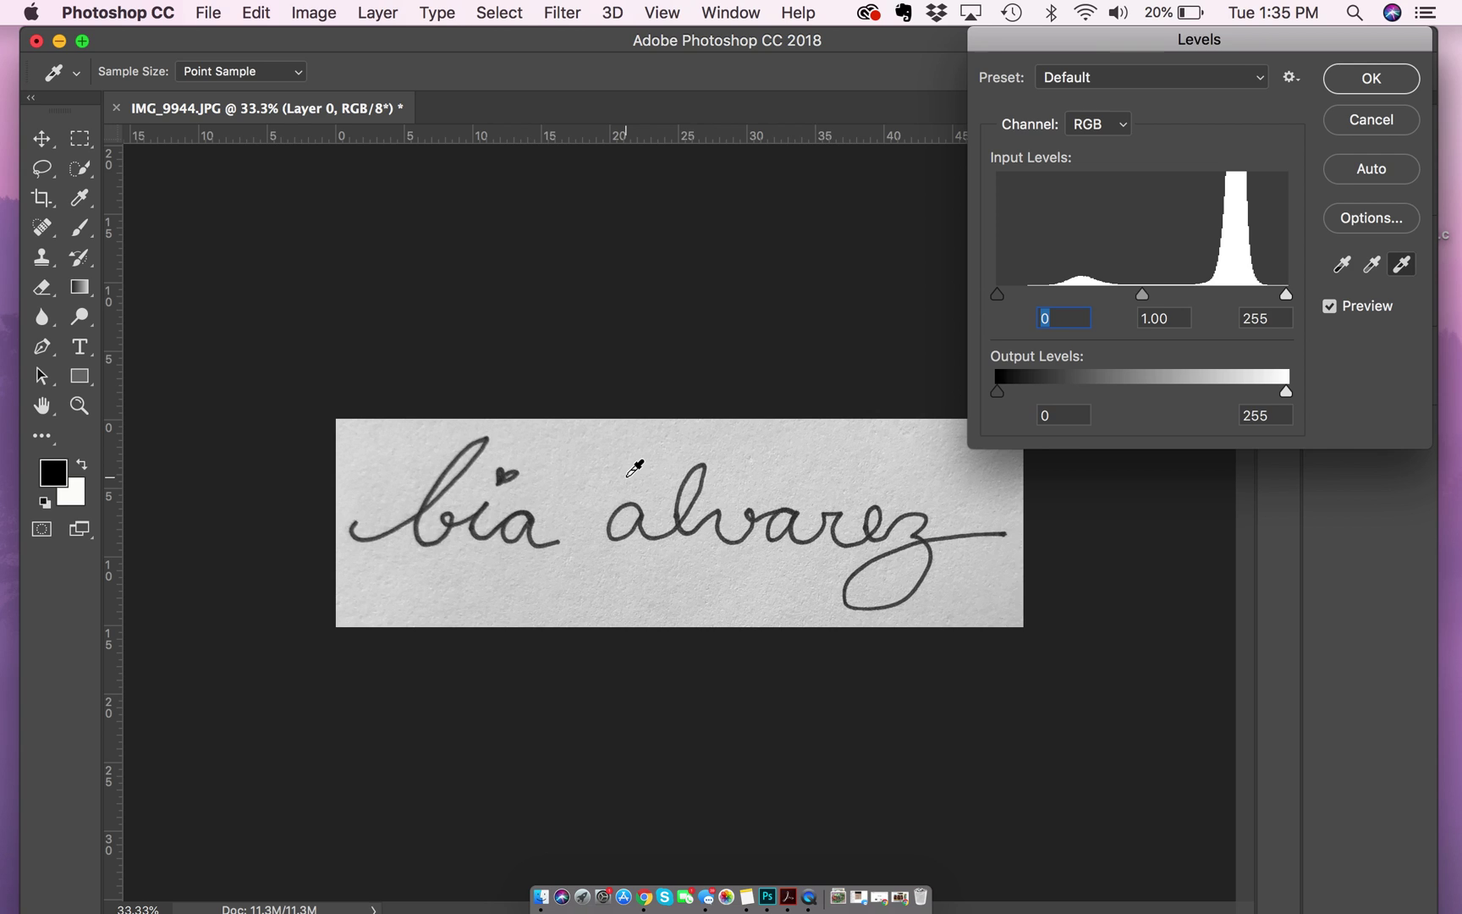
- Sample the paper around the signature repeatedly until the background turns pure white
{"action": "left_click", "coordinate": [627, 476]}
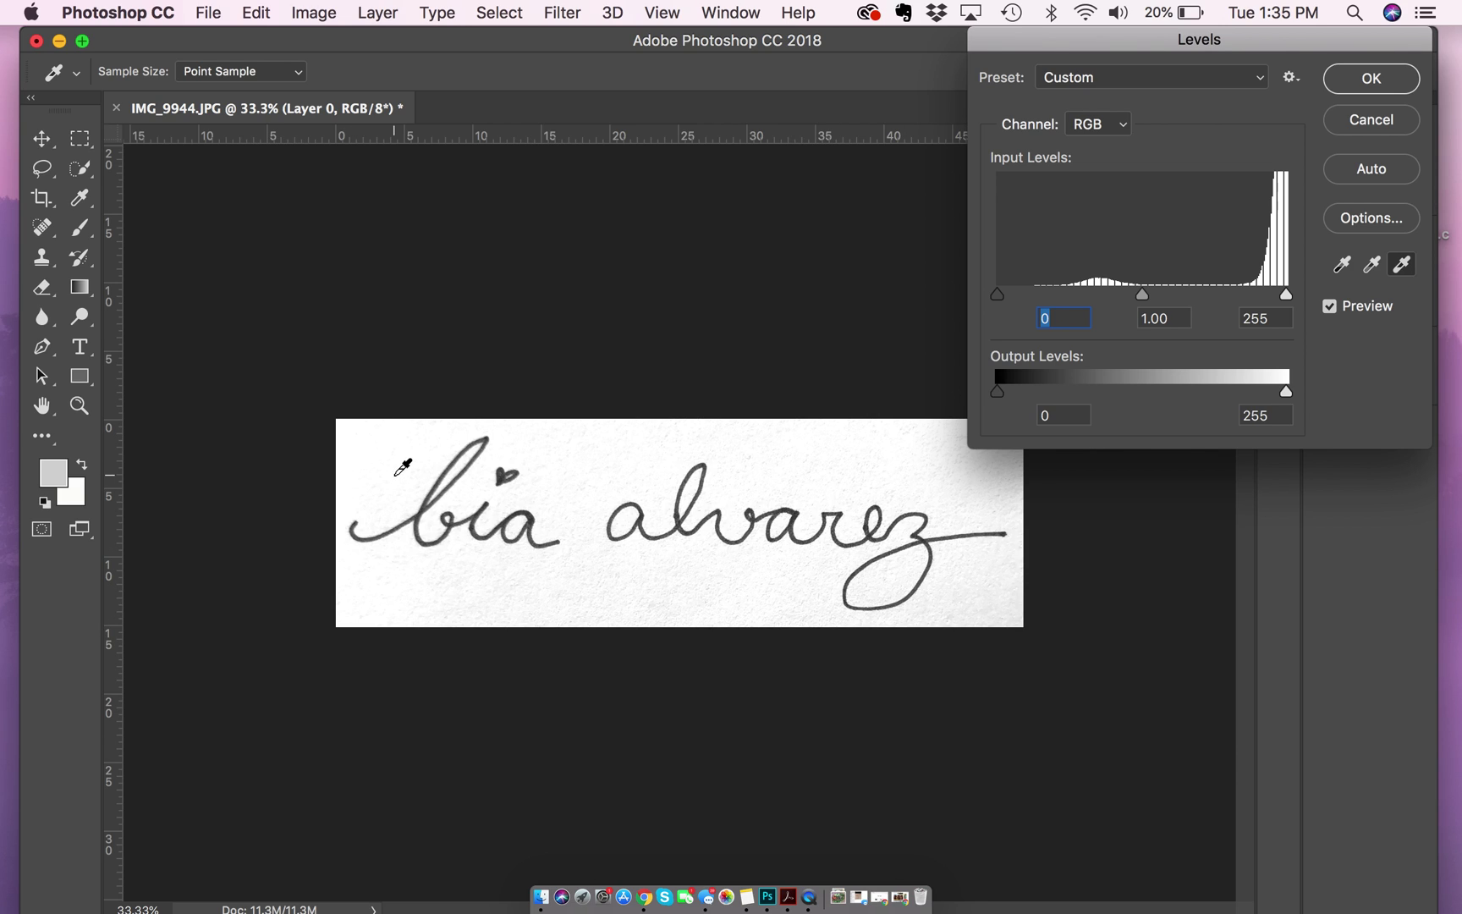
{"action": "left_click", "coordinate": [999, 598]}
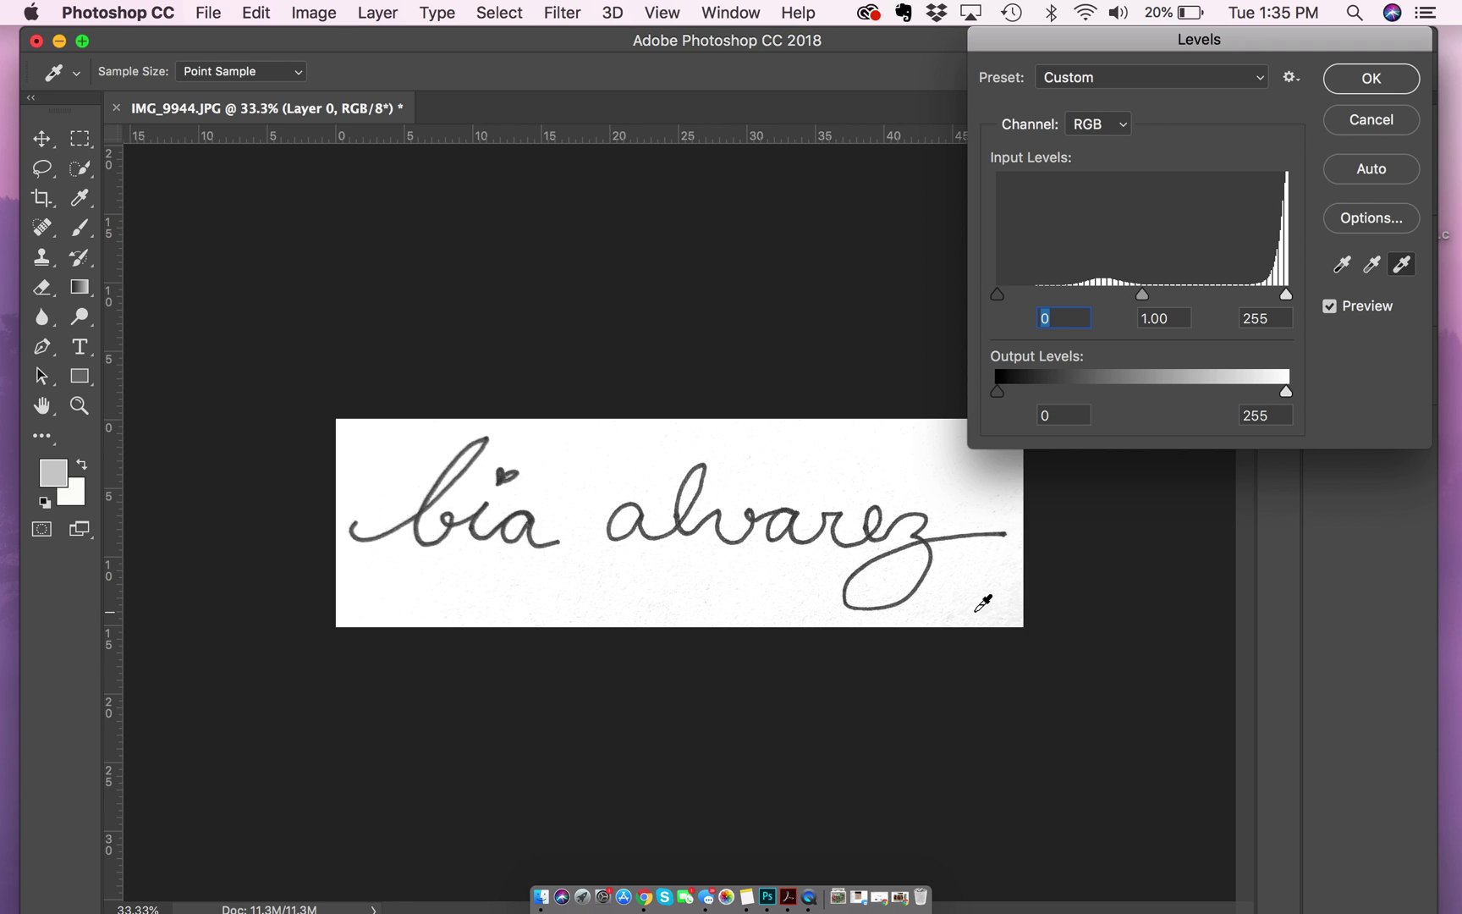
{"action": "left_click", "coordinate": [967, 607]}
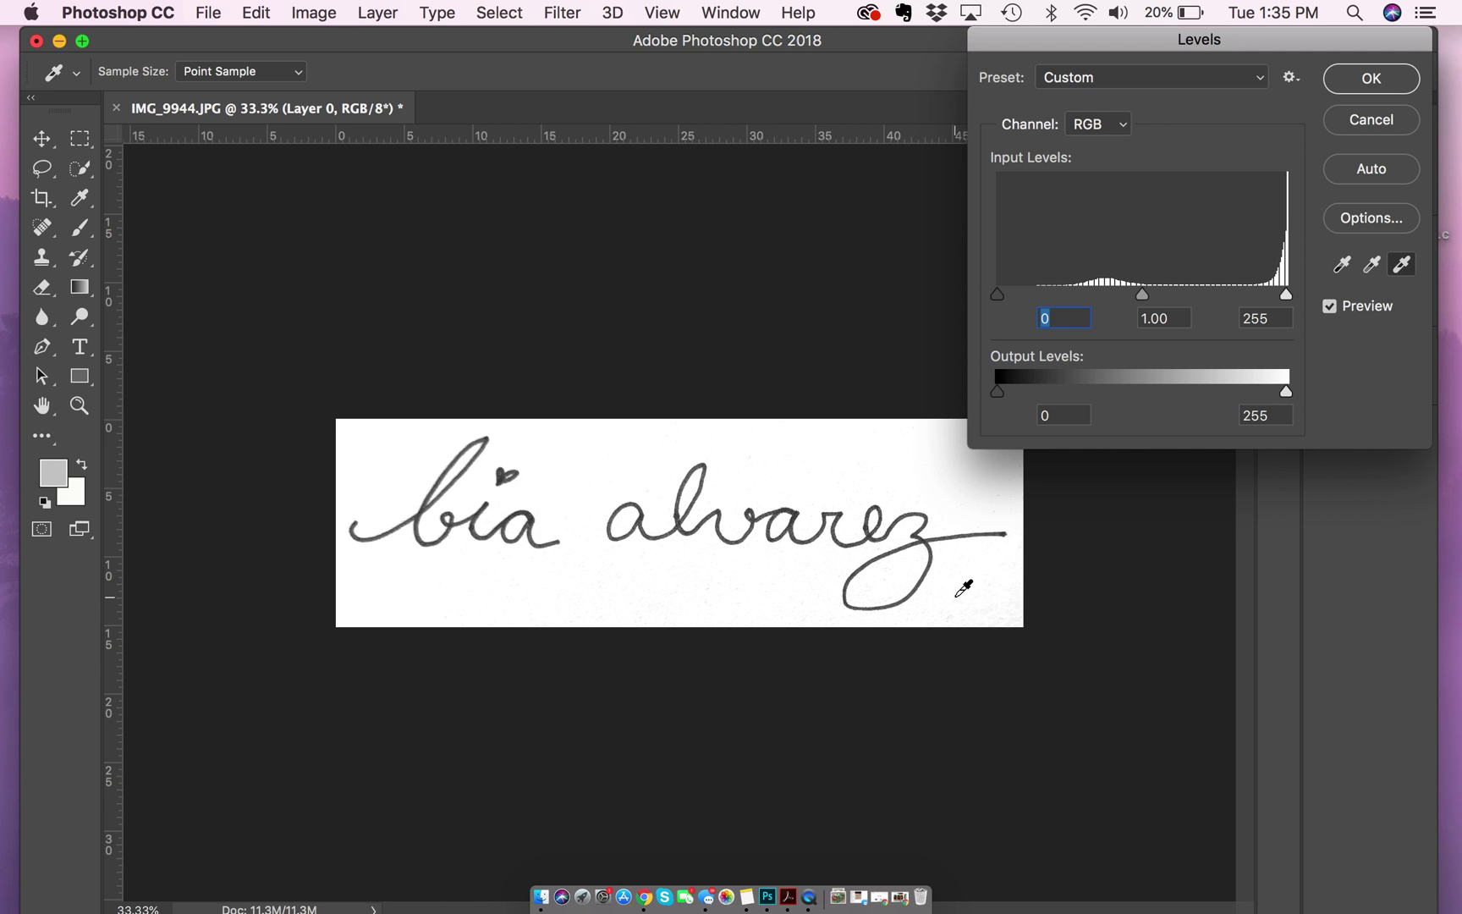
{"action": "left_click", "coordinate": [957, 598]}
{"action": "left_click", "coordinate": [1005, 614]}
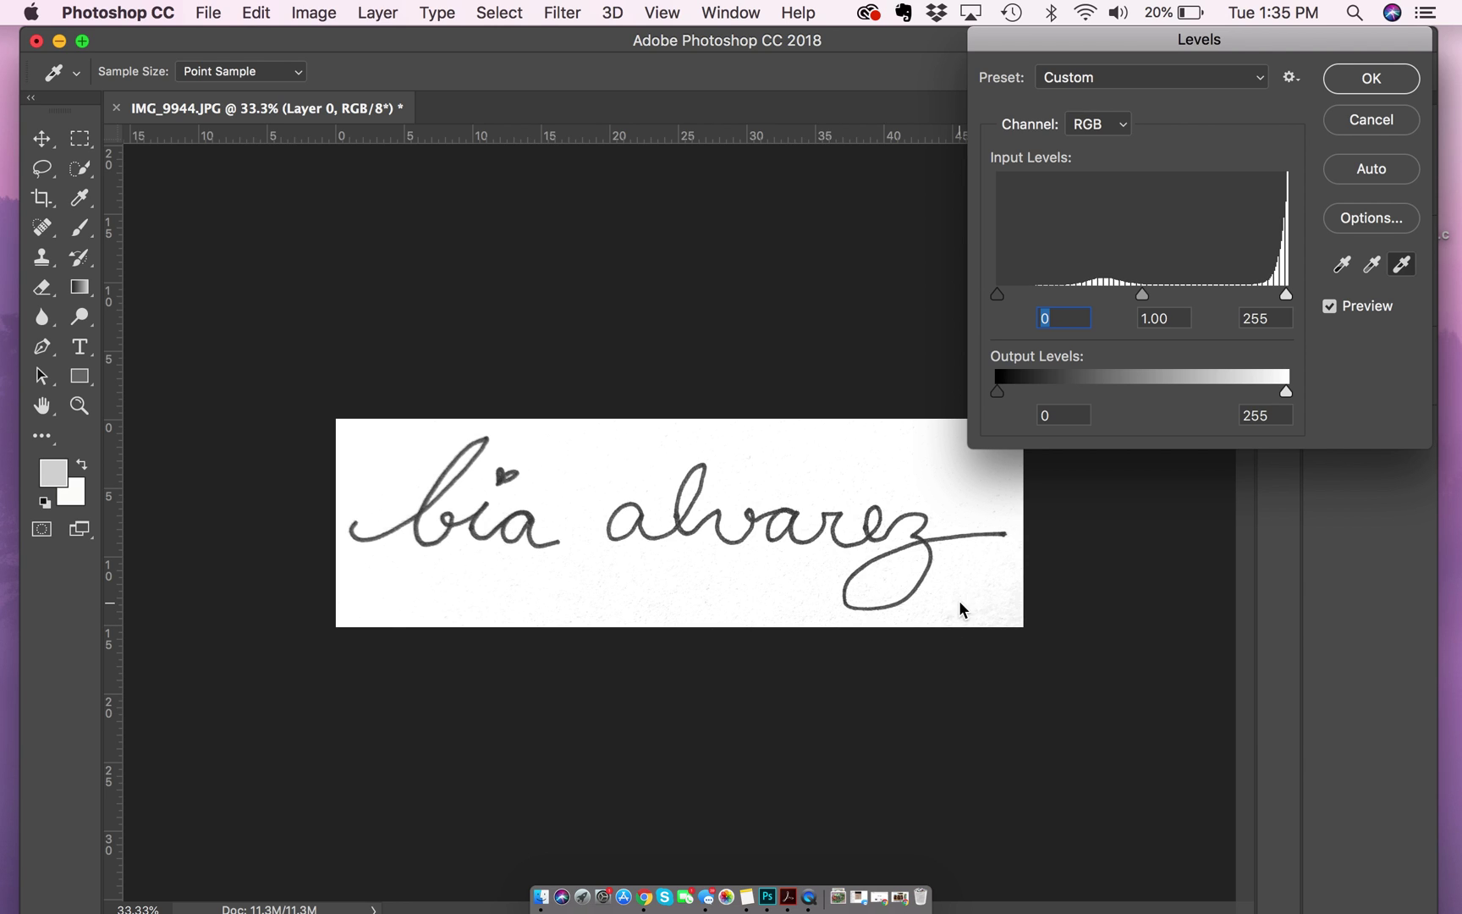
{"action": "left_click", "coordinate": [952, 617]}
{"action": "left_click", "coordinate": [1009, 572]}
{"action": "left_click", "coordinate": [765, 463]}
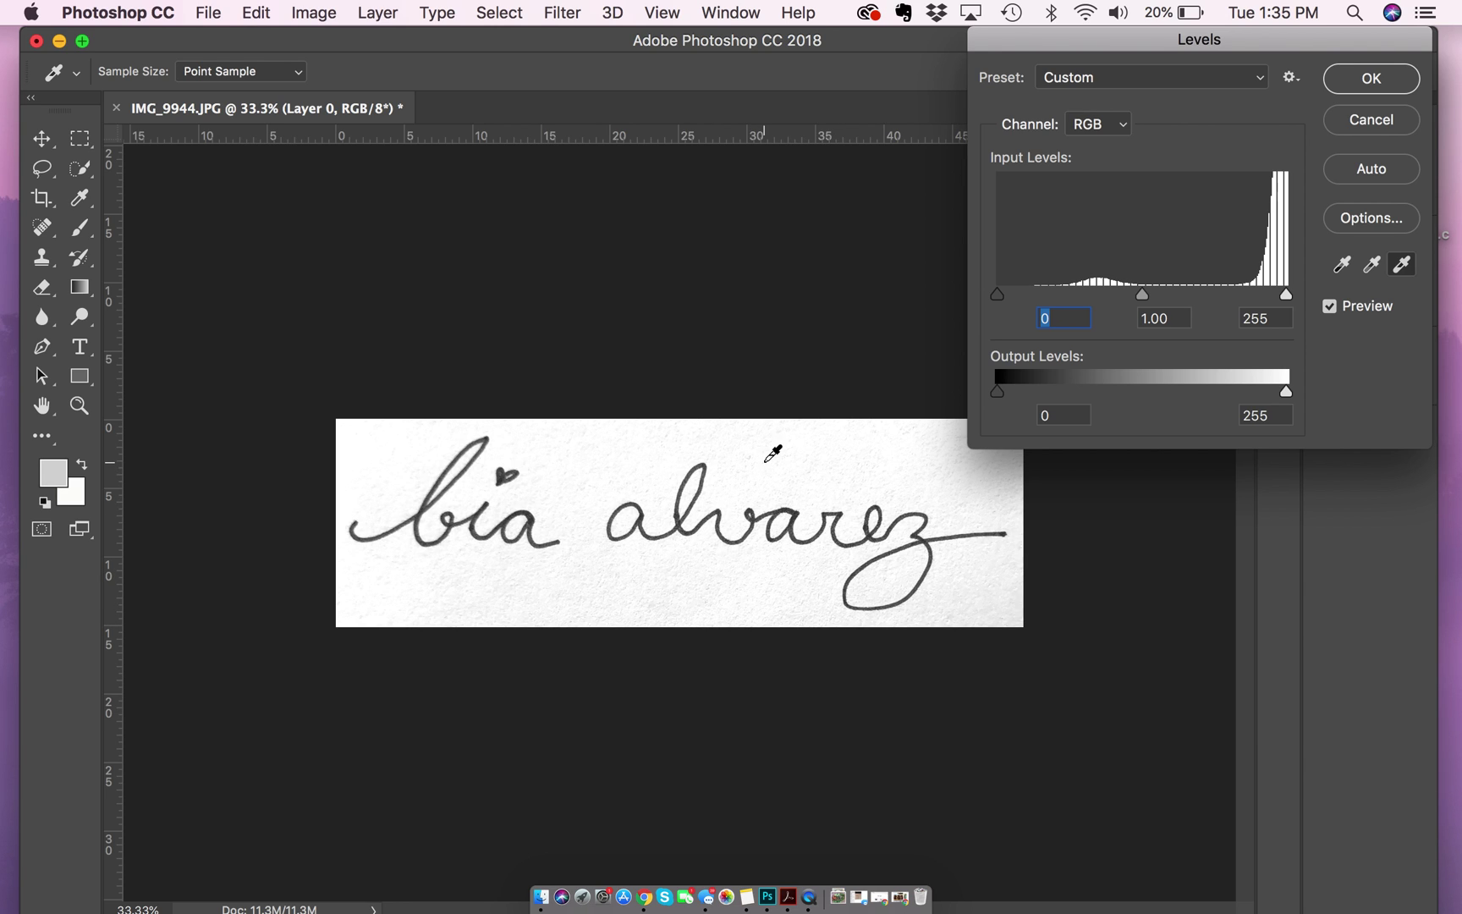
{"action": "left_click", "coordinate": [810, 463]}
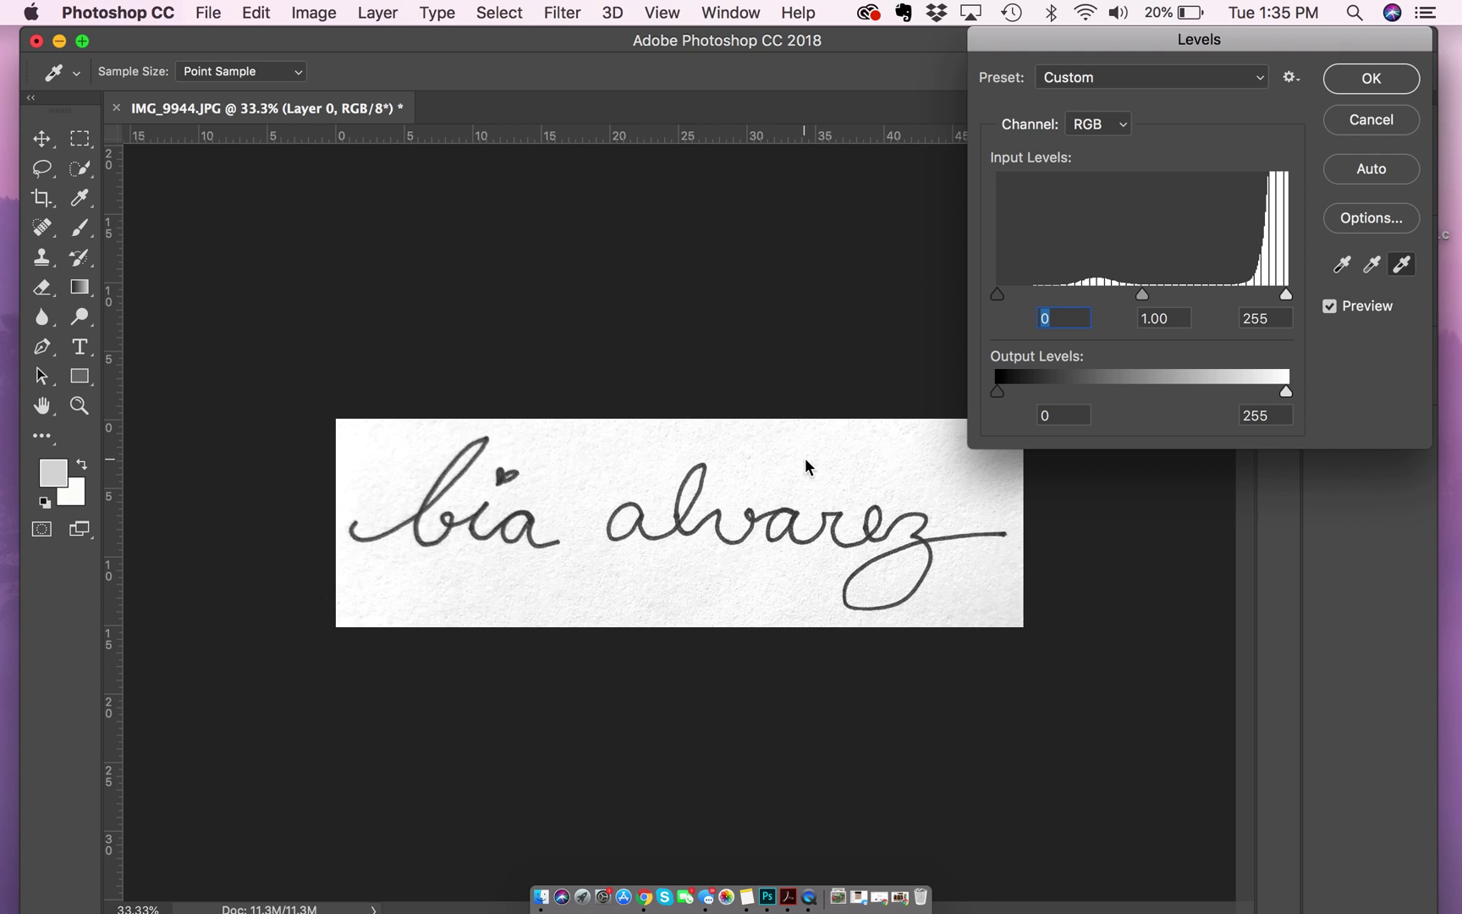
{"action": "left_click", "coordinate": [792, 595]}
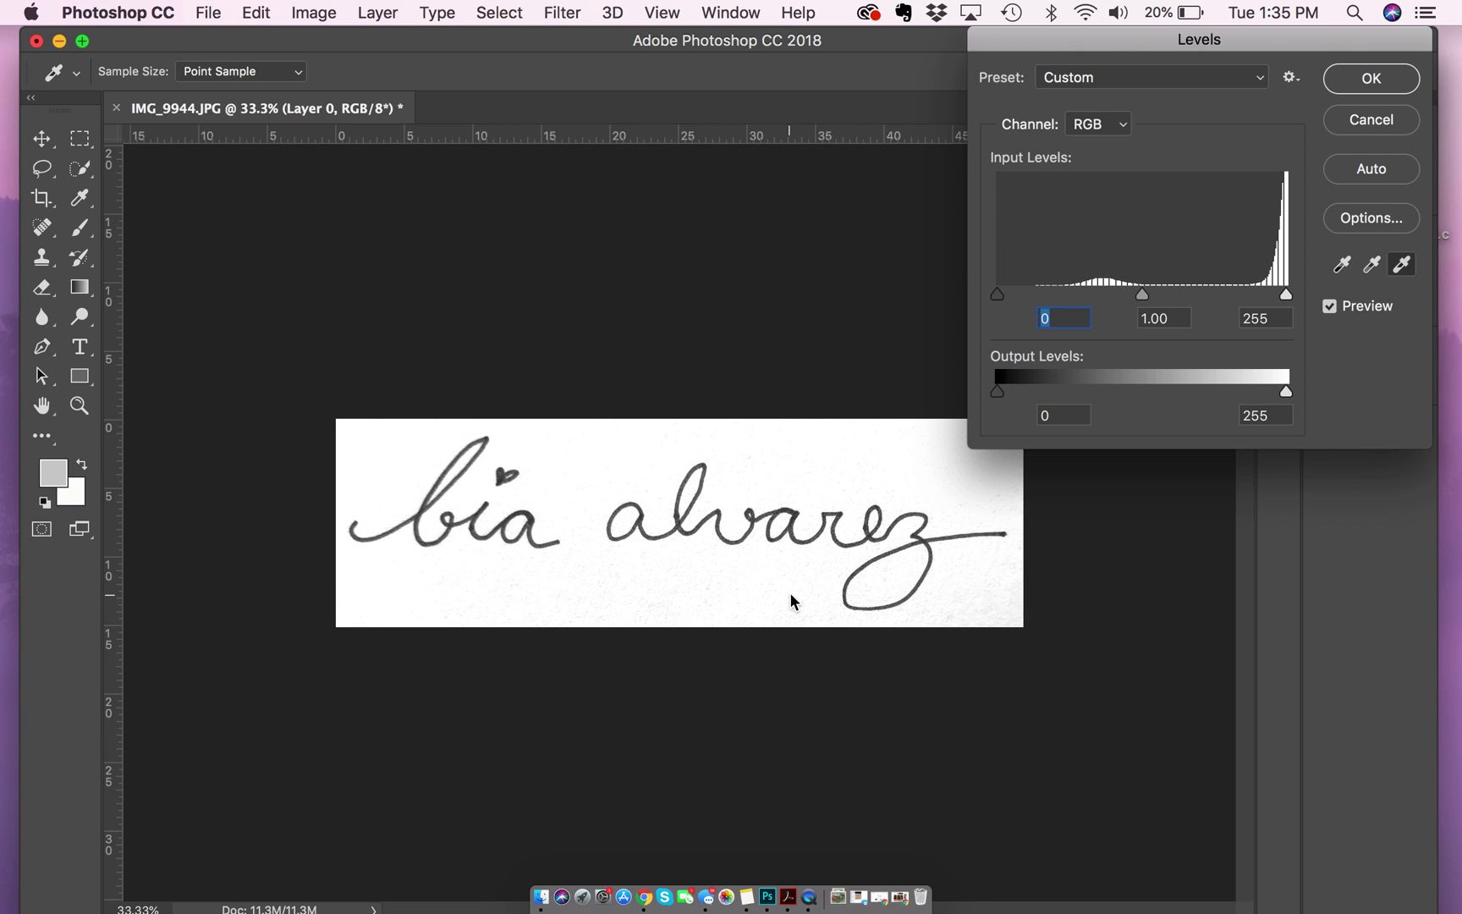
{"action": "left_click", "coordinate": [952, 616]}
{"action": "left_click", "coordinate": [944, 604]}
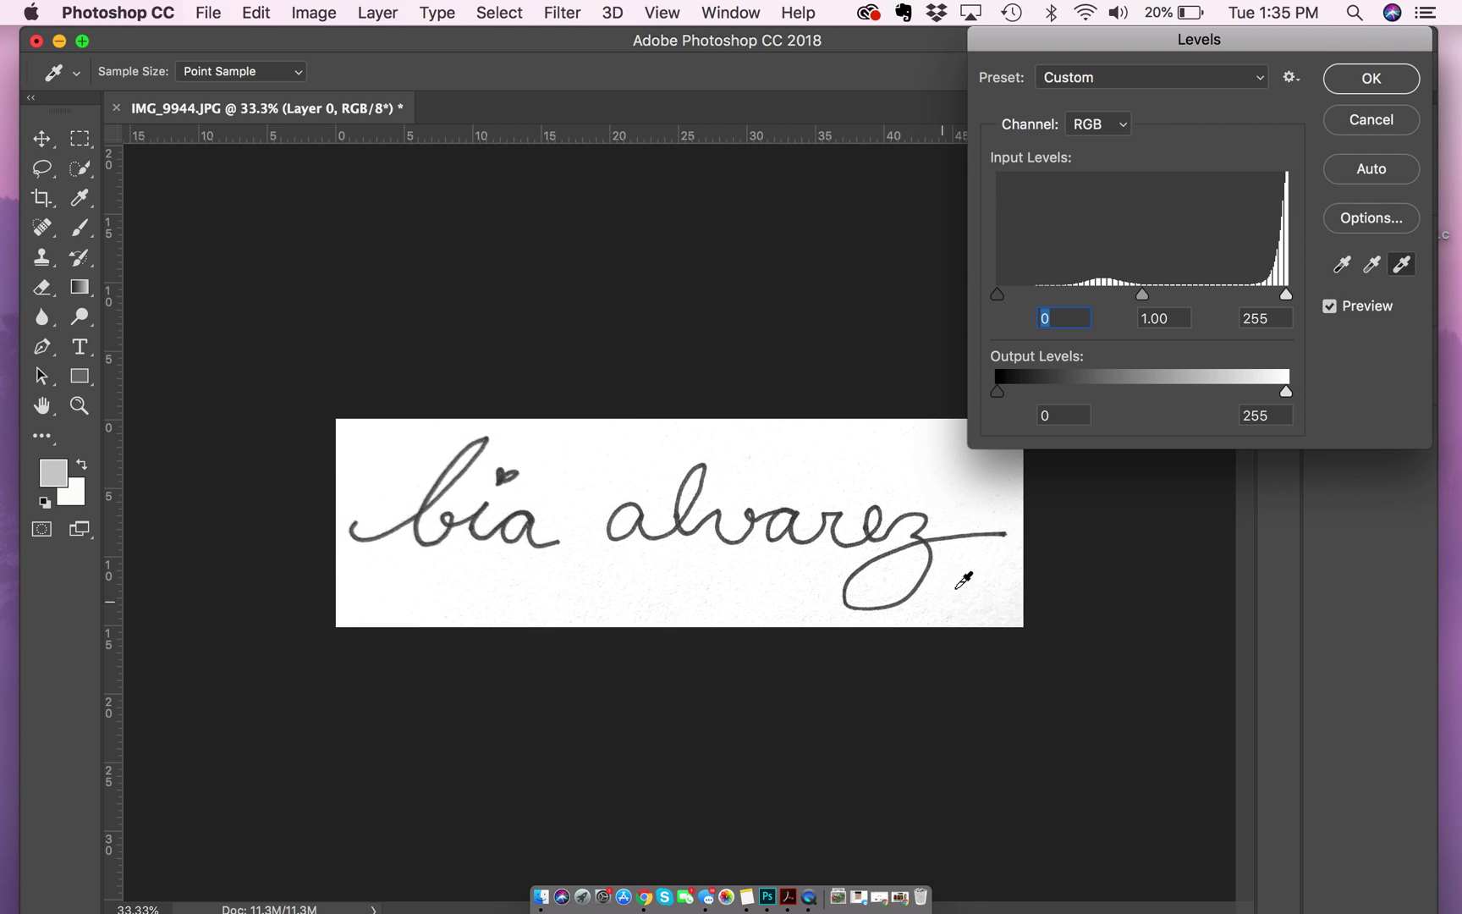
{"action": "left_click", "coordinate": [1012, 588]}
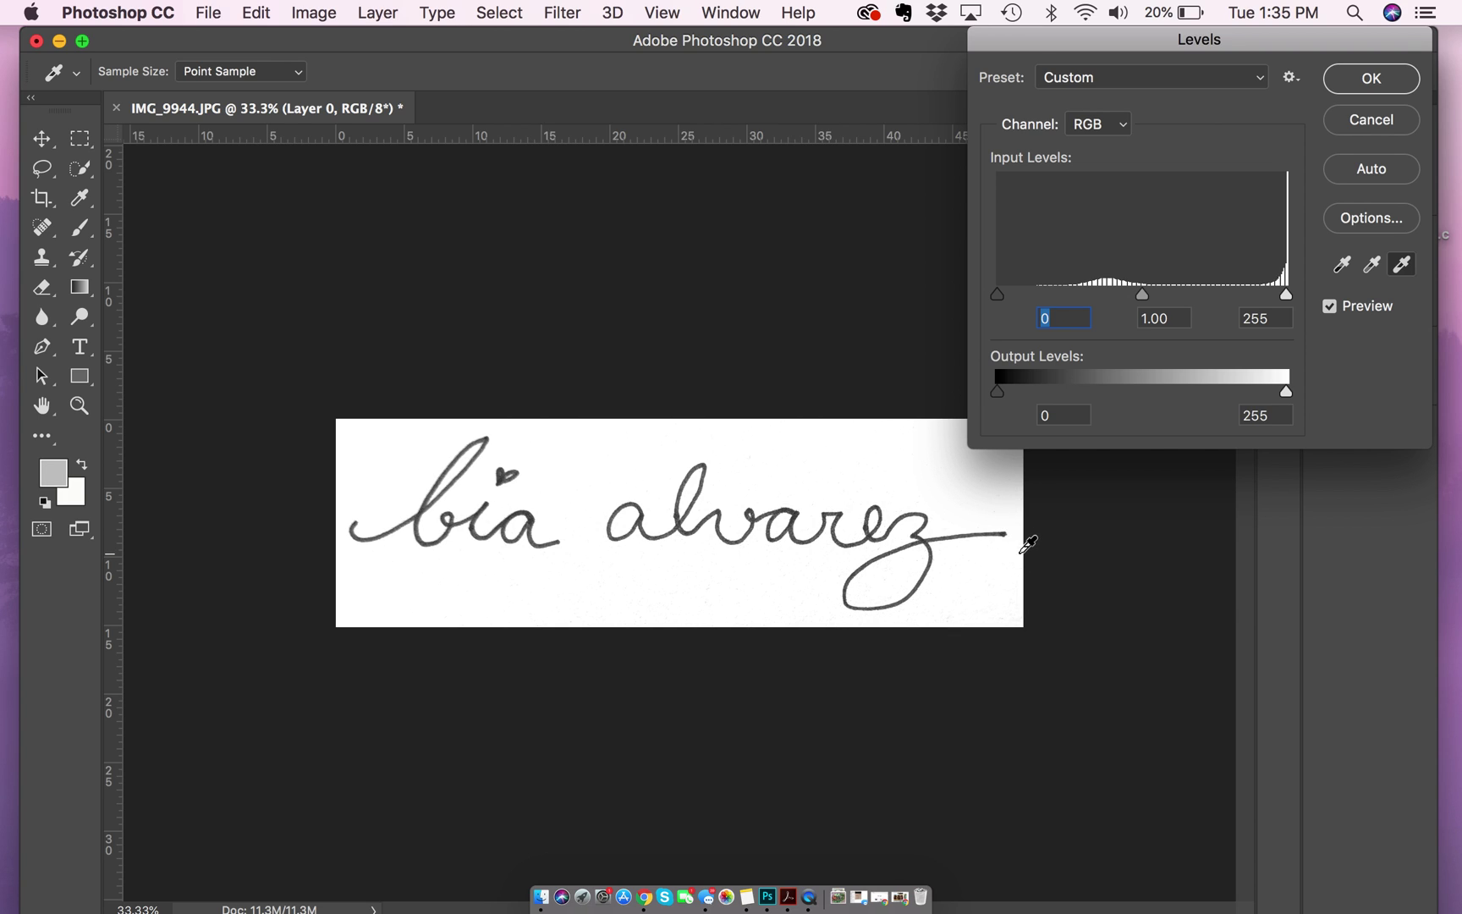
{"action": "left_click", "coordinate": [1021, 551]}
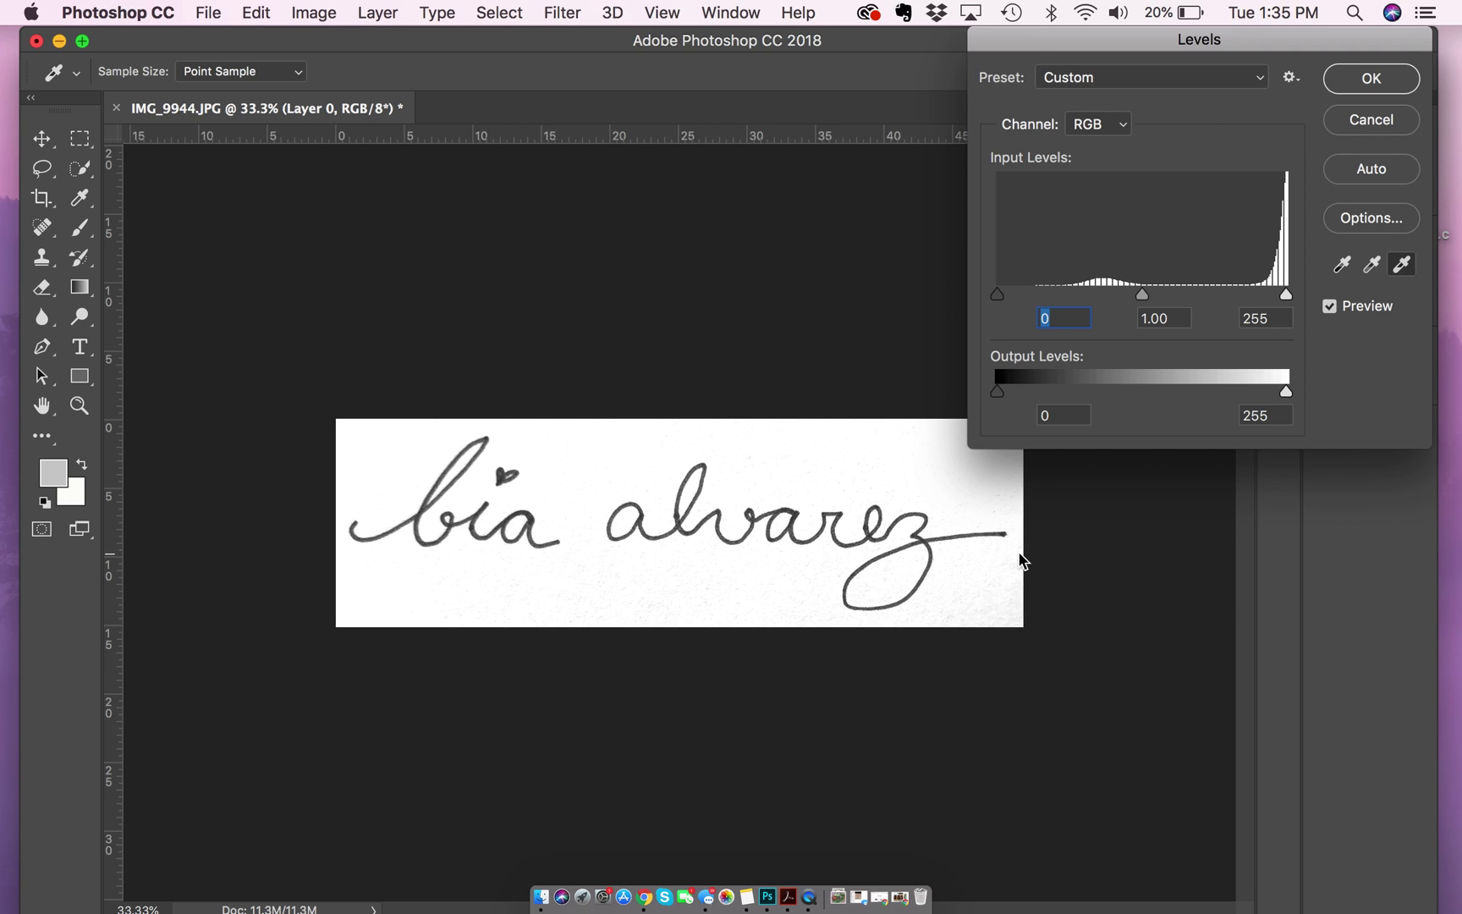
{"action": "left_click", "coordinate": [998, 590]}
{"action": "left_click", "coordinate": [995, 606]}
{"action": "left_click", "coordinate": [988, 613]}
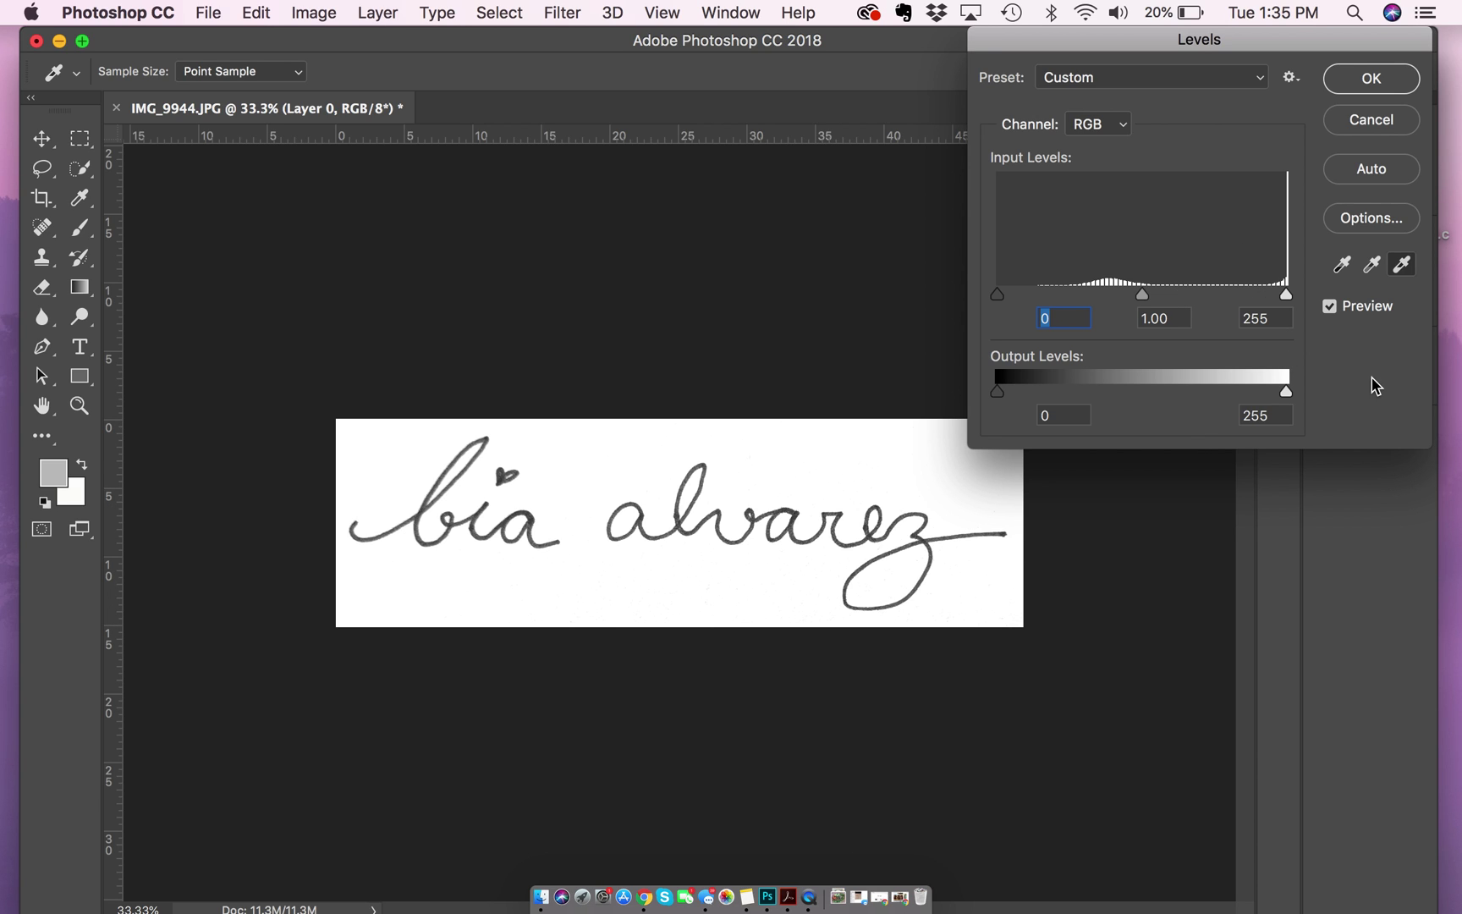
{"action": "left_click", "coordinate": [933, 738]}
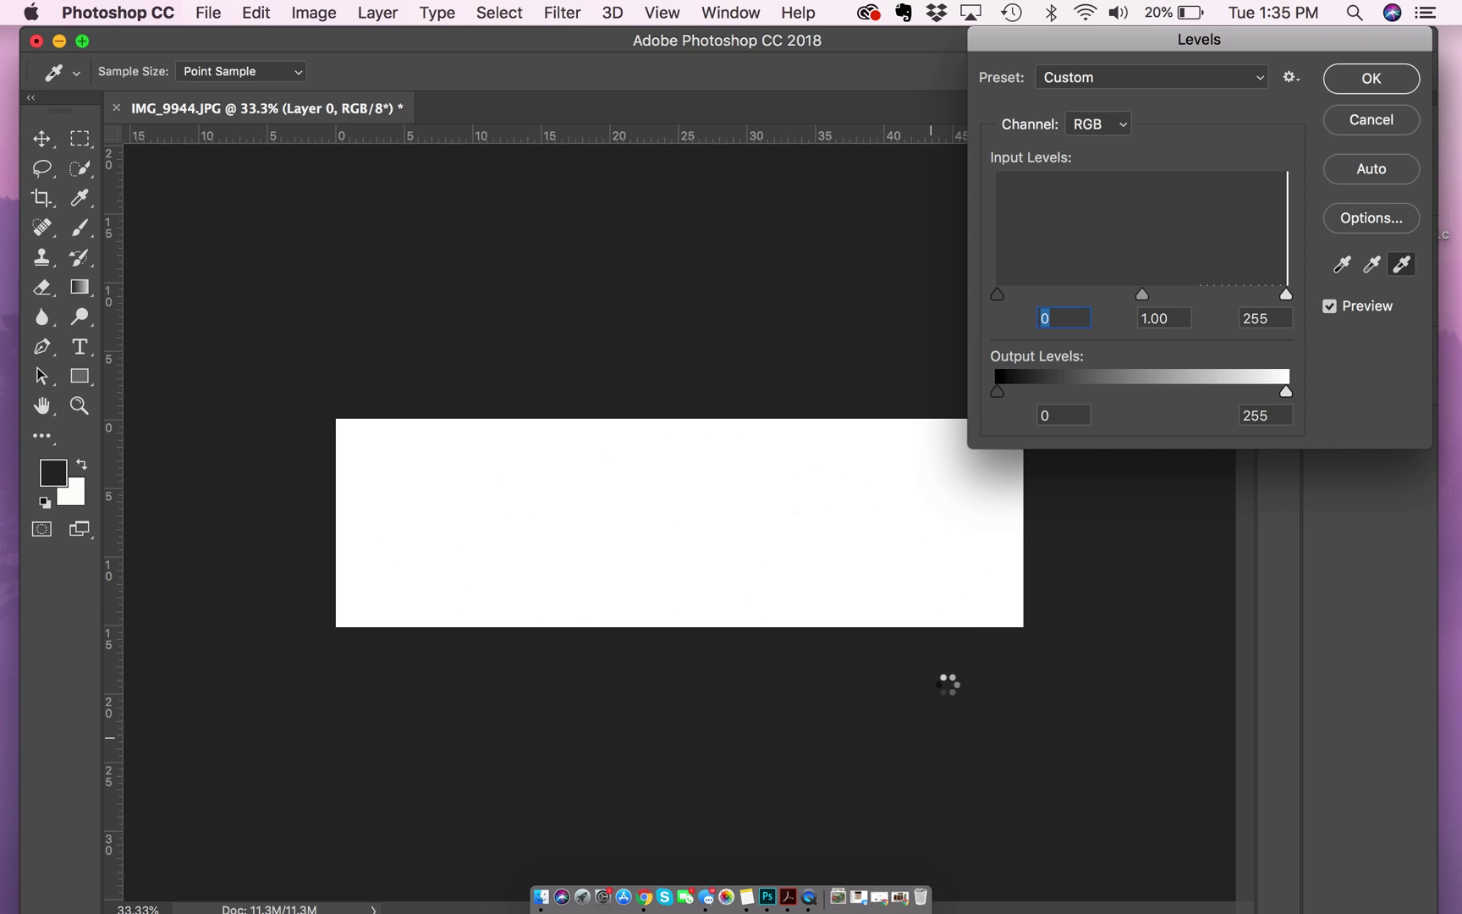
{"action": "left_click", "coordinate": [973, 591]}
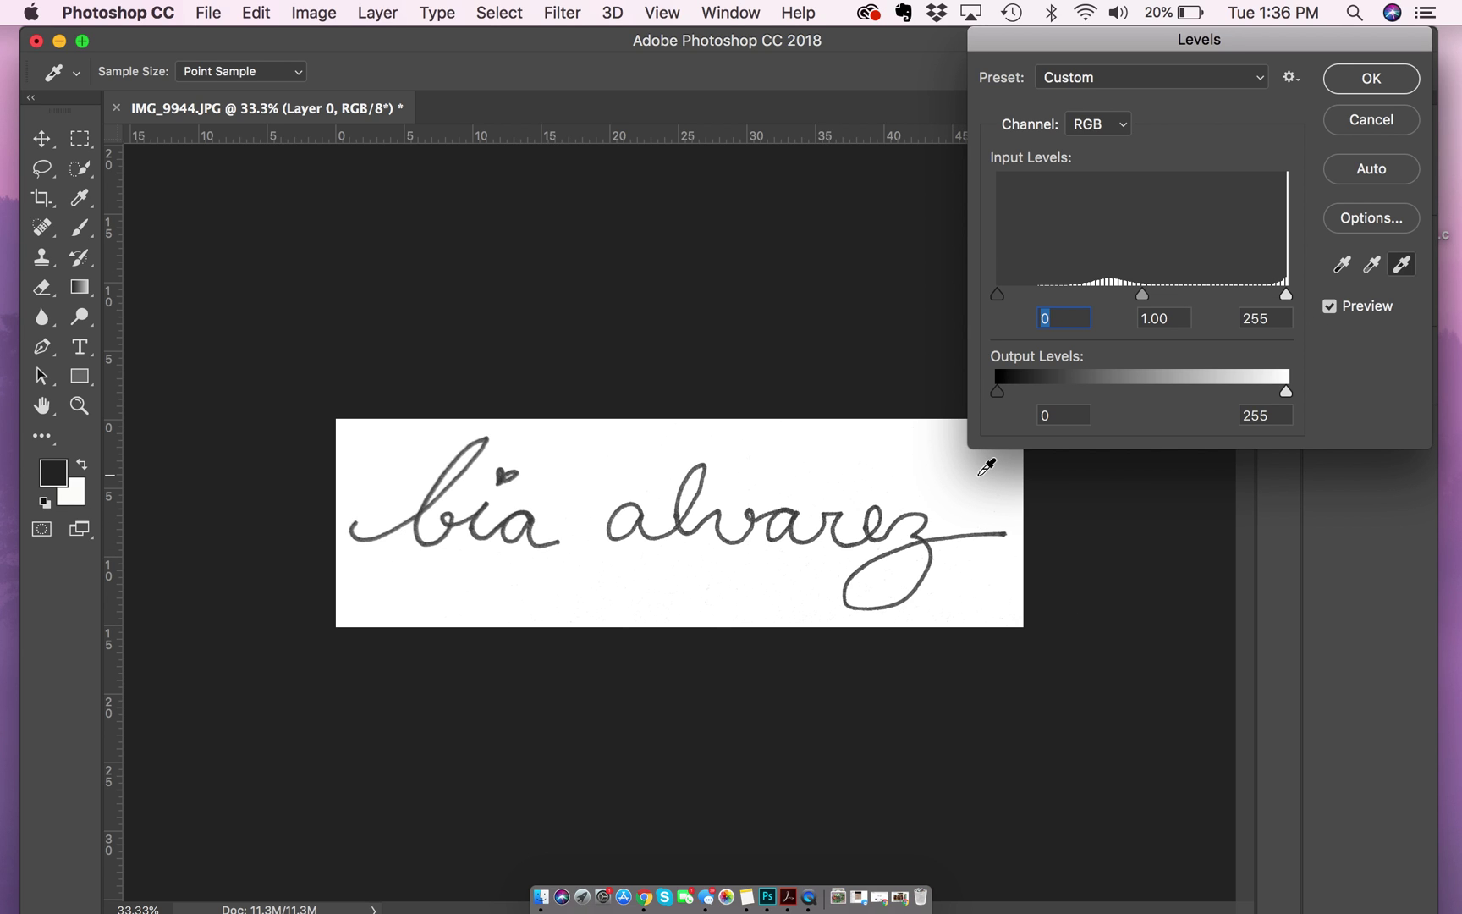
{"action": "left_click", "coordinate": [1343, 272]}
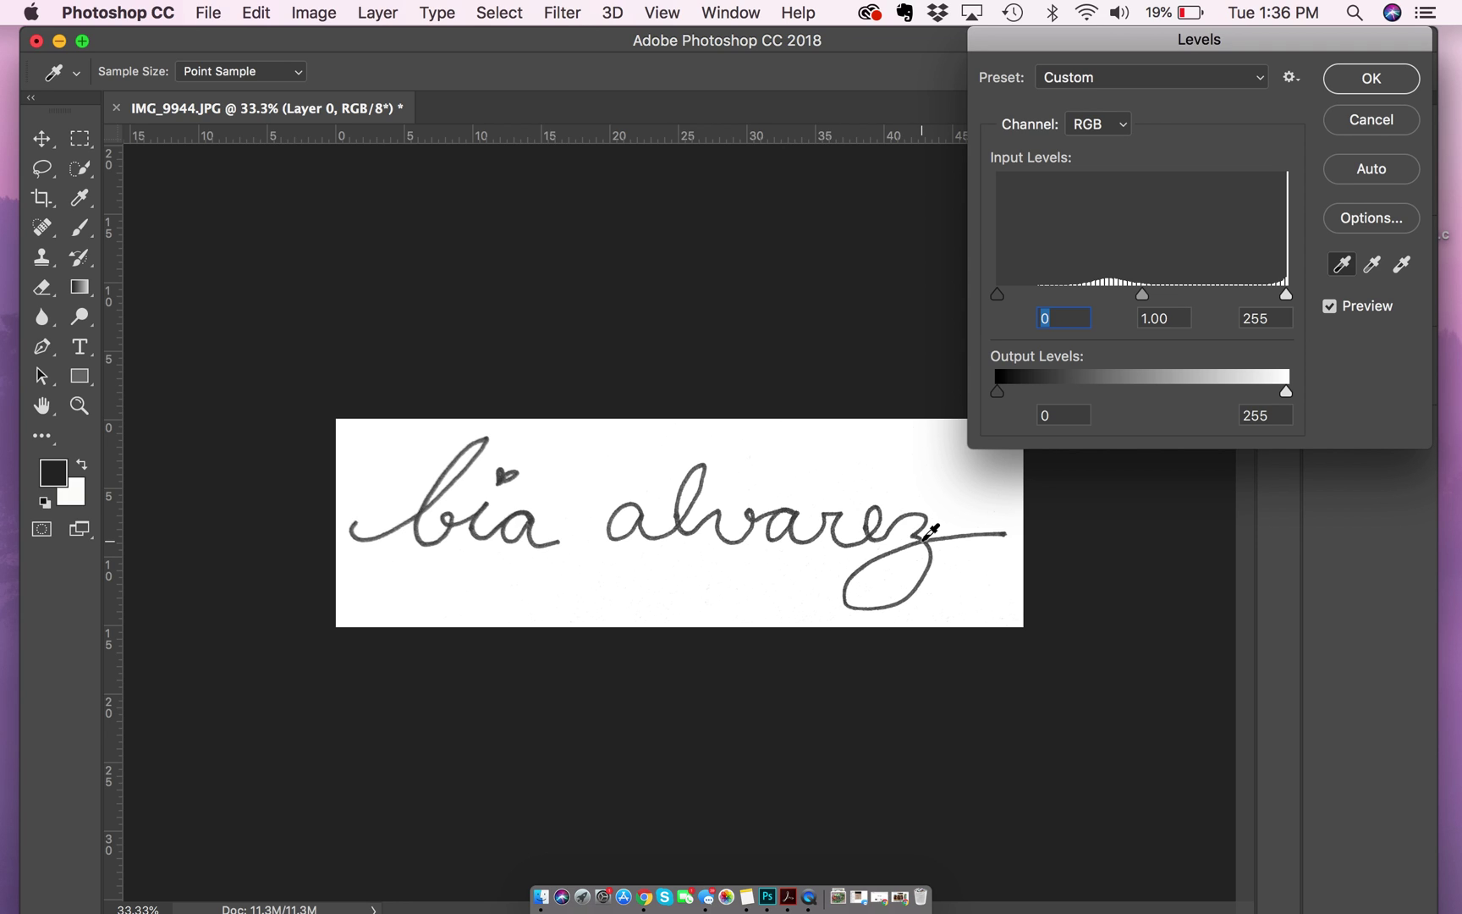
- Set the black point from the 'z' and 'r' strokes and apply Levels
{"action": "left_click", "coordinate": [924, 538]}
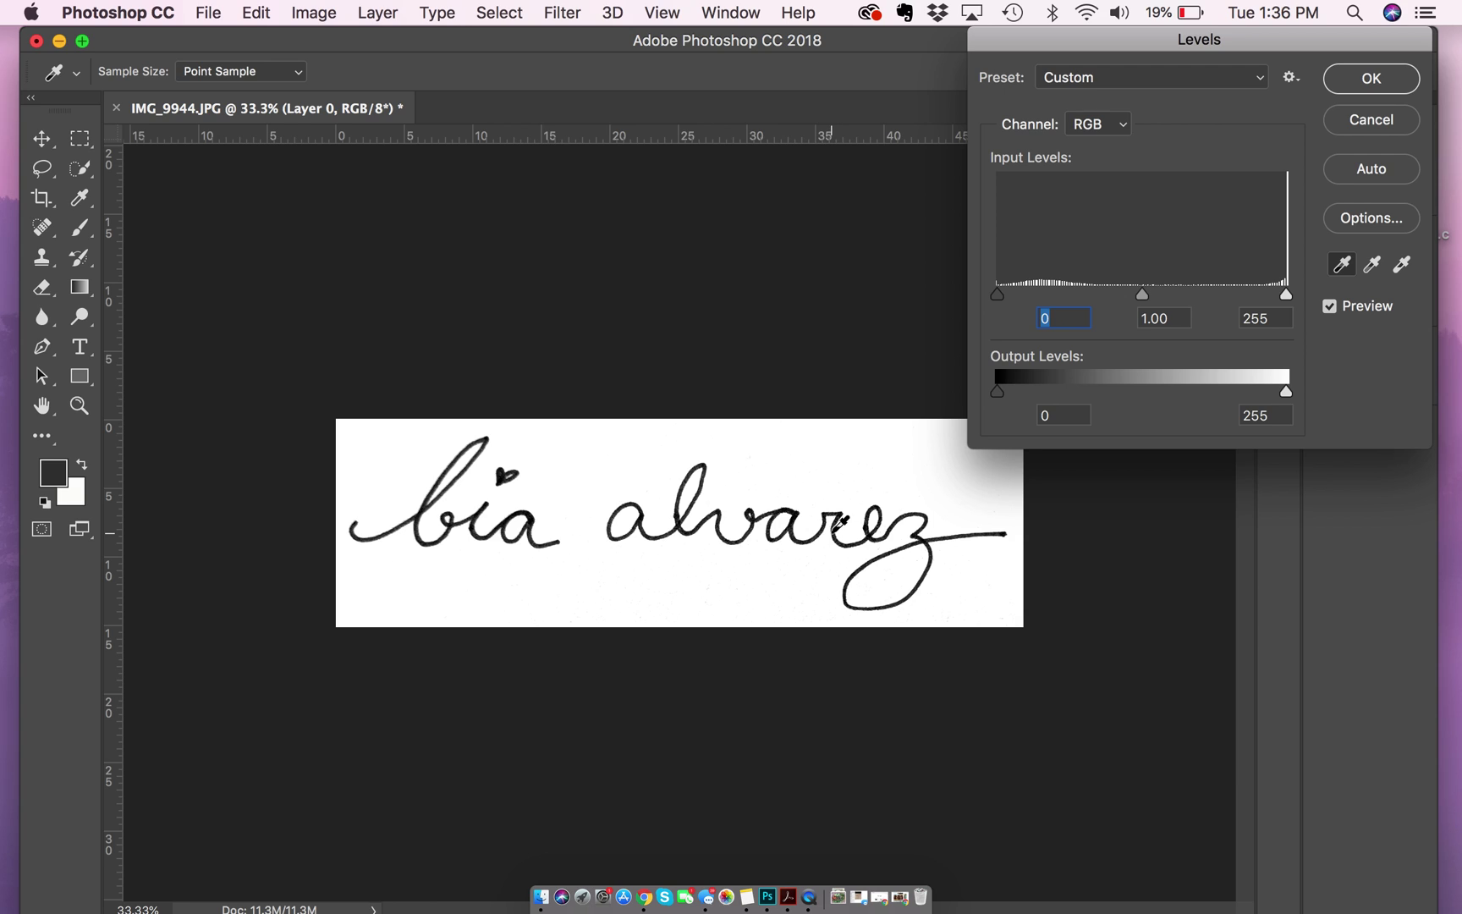
{"action": "left_click", "coordinate": [834, 533]}
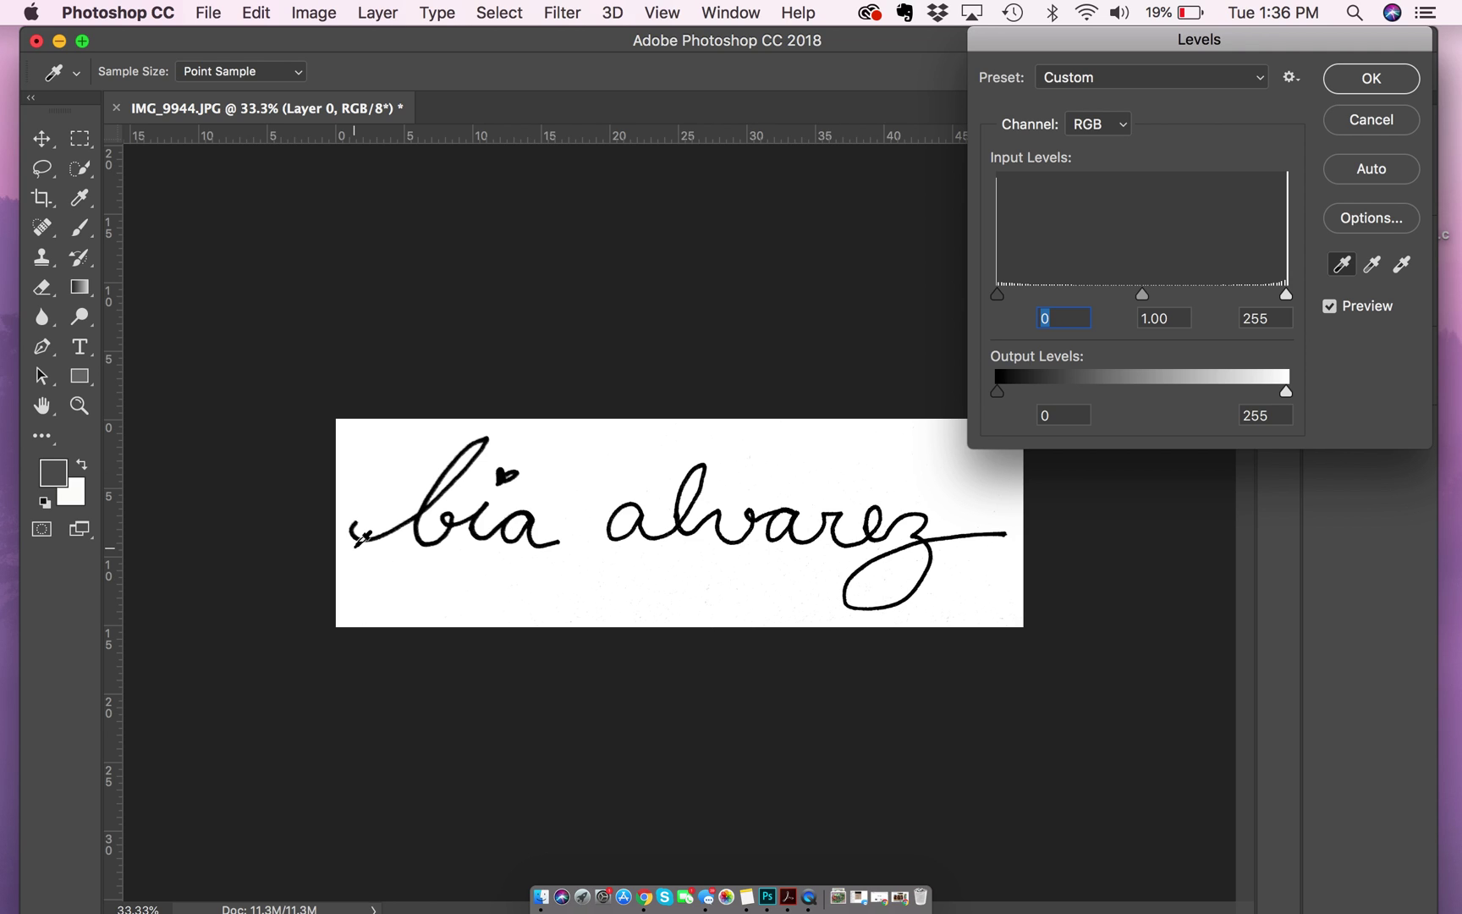
{"action": "left_click", "coordinate": [1368, 81]}
{"action": "key", "text": "c"}
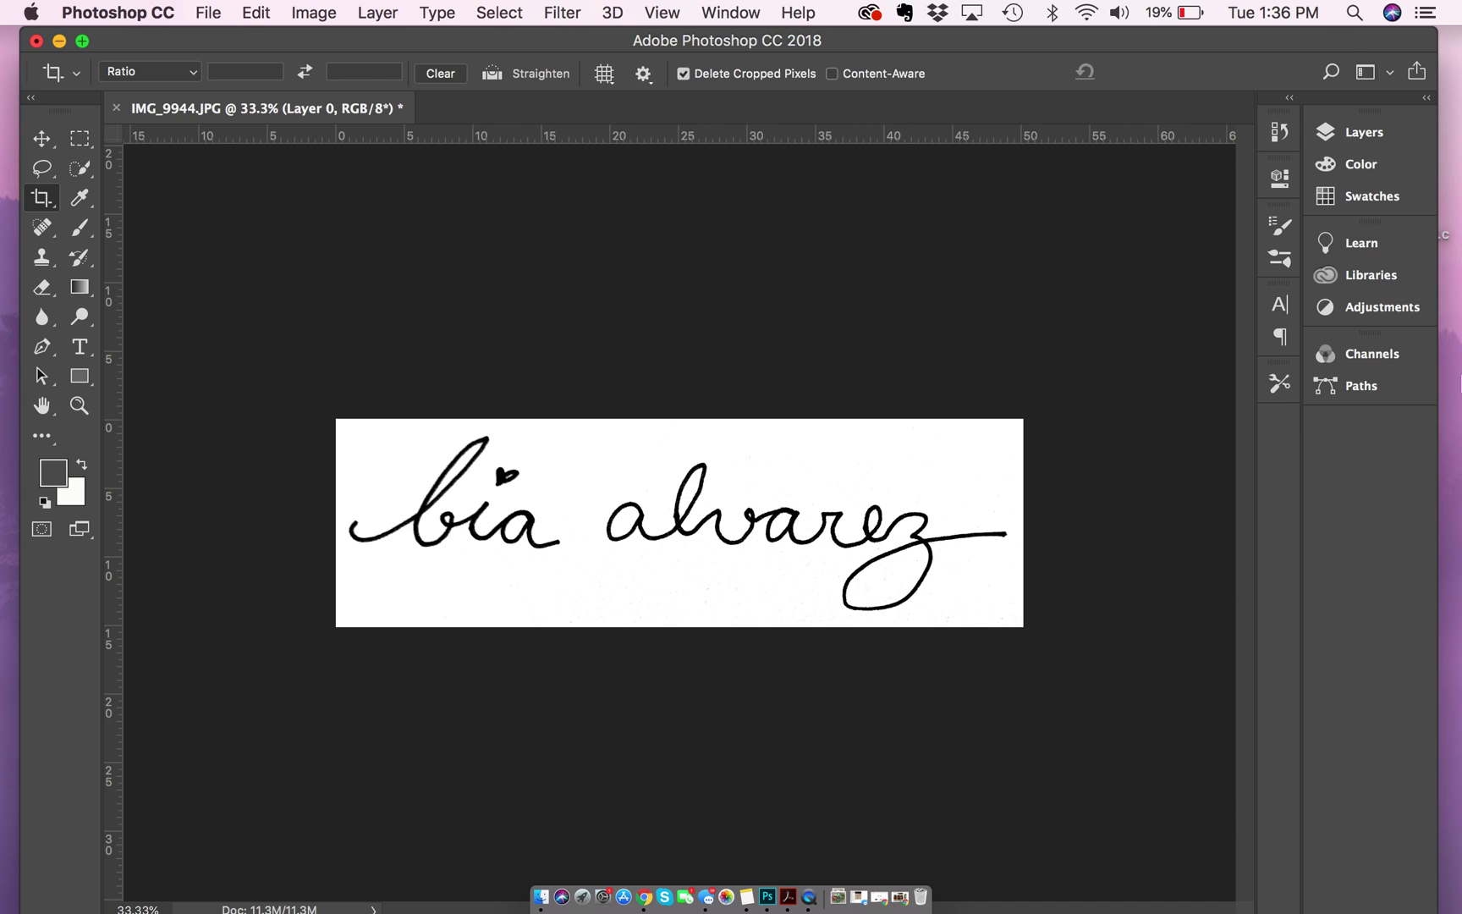
{"action": "left_click", "coordinate": [41, 138]}
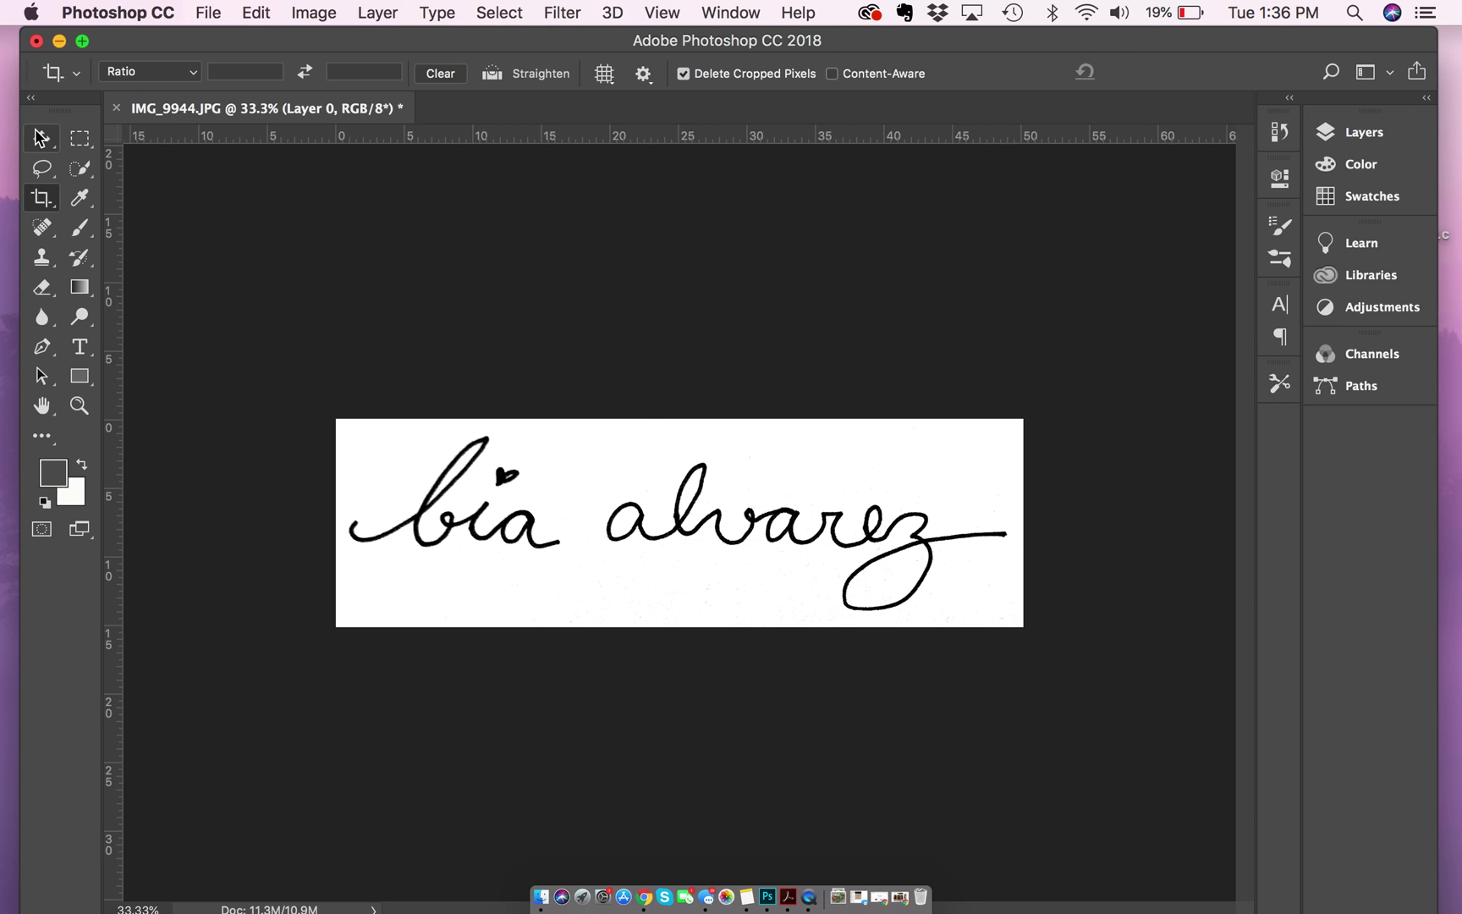
{"action": "scroll", "coordinate": [630, 407], "scroll_direction": "up", "scroll_amount": 3}
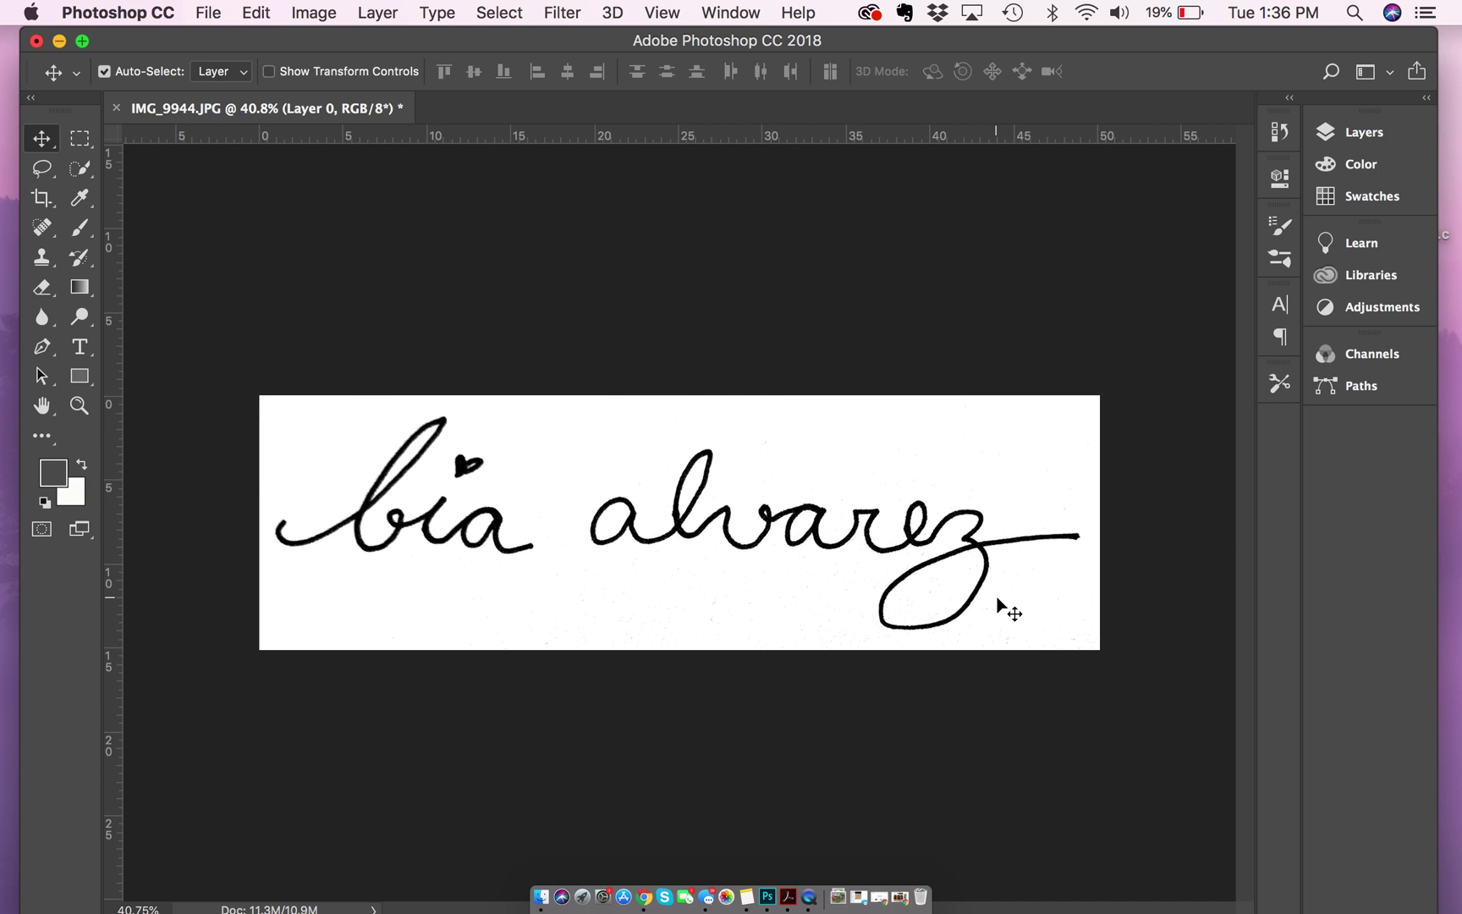
{"action": "scroll", "coordinate": [1002, 603], "scroll_direction": "up", "scroll_amount": 4}
{"action": "scroll", "coordinate": [997, 599], "scroll_direction": "up", "scroll_amount": 2}
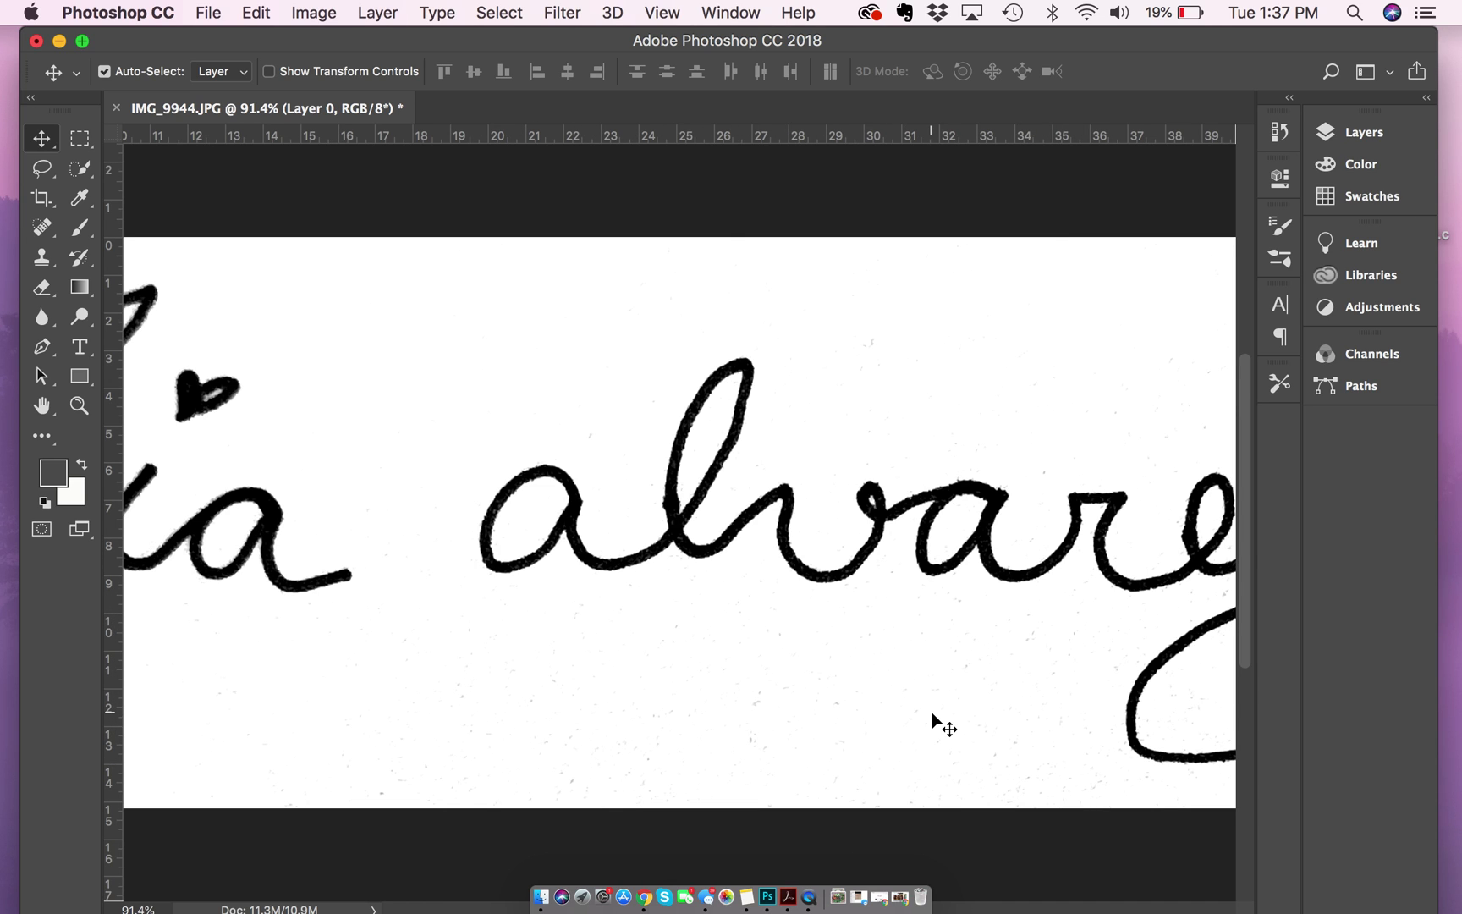
{"action": "scroll", "coordinate": [940, 724], "scroll_direction": "down", "scroll_amount": 4}
{"action": "scroll", "coordinate": [940, 725], "scroll_direction": "up", "scroll_amount": 1}
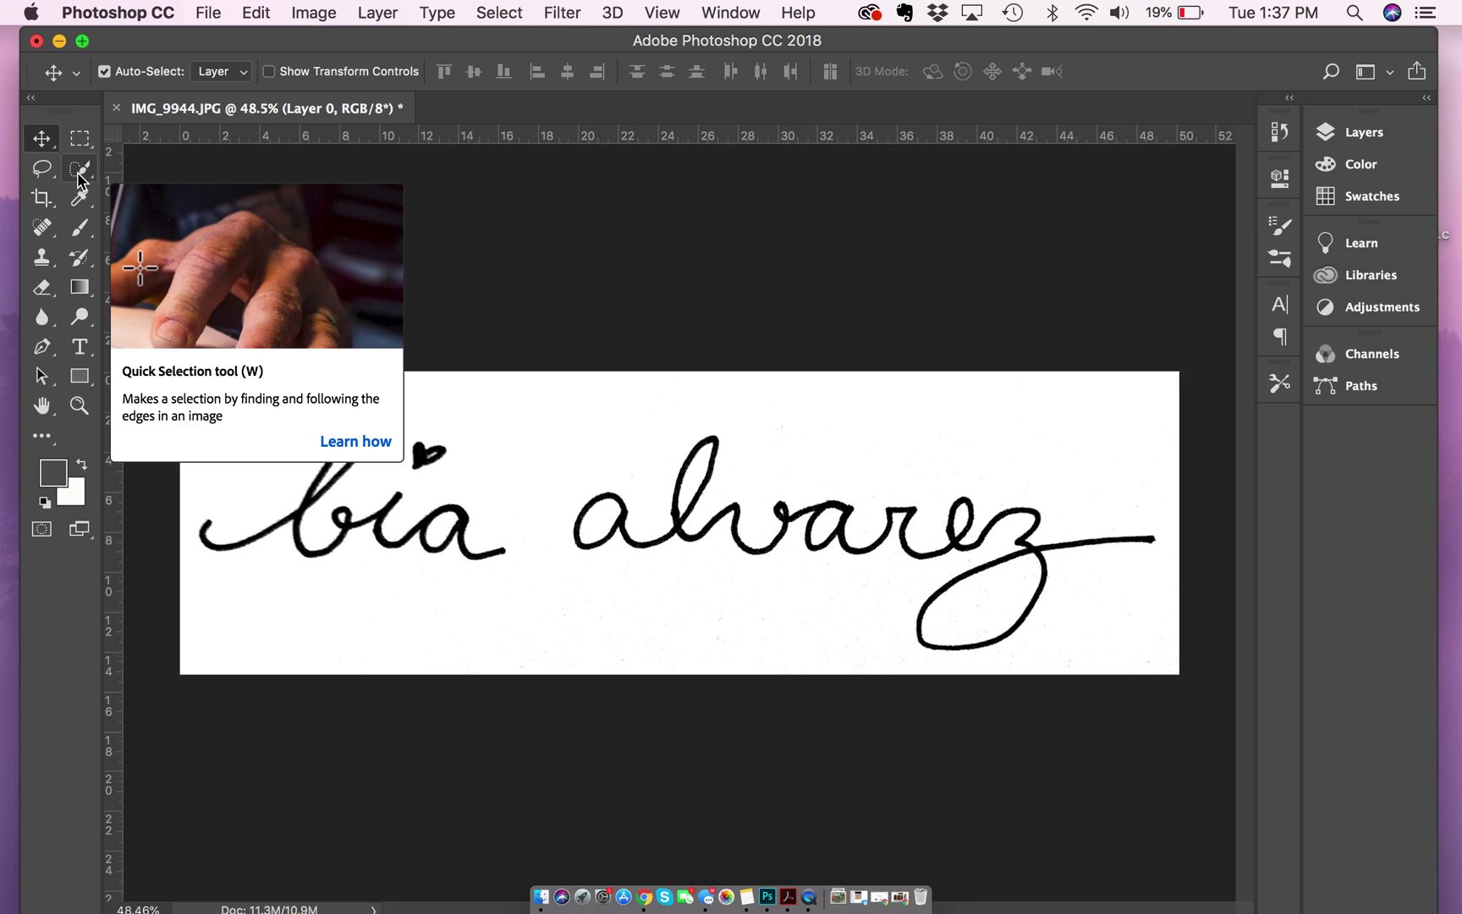
- Set Quick Selection to Add to selection, zoom in on 'bia', and enlarge the brush to 18 px
{"action": "left_click", "coordinate": [77, 171]}
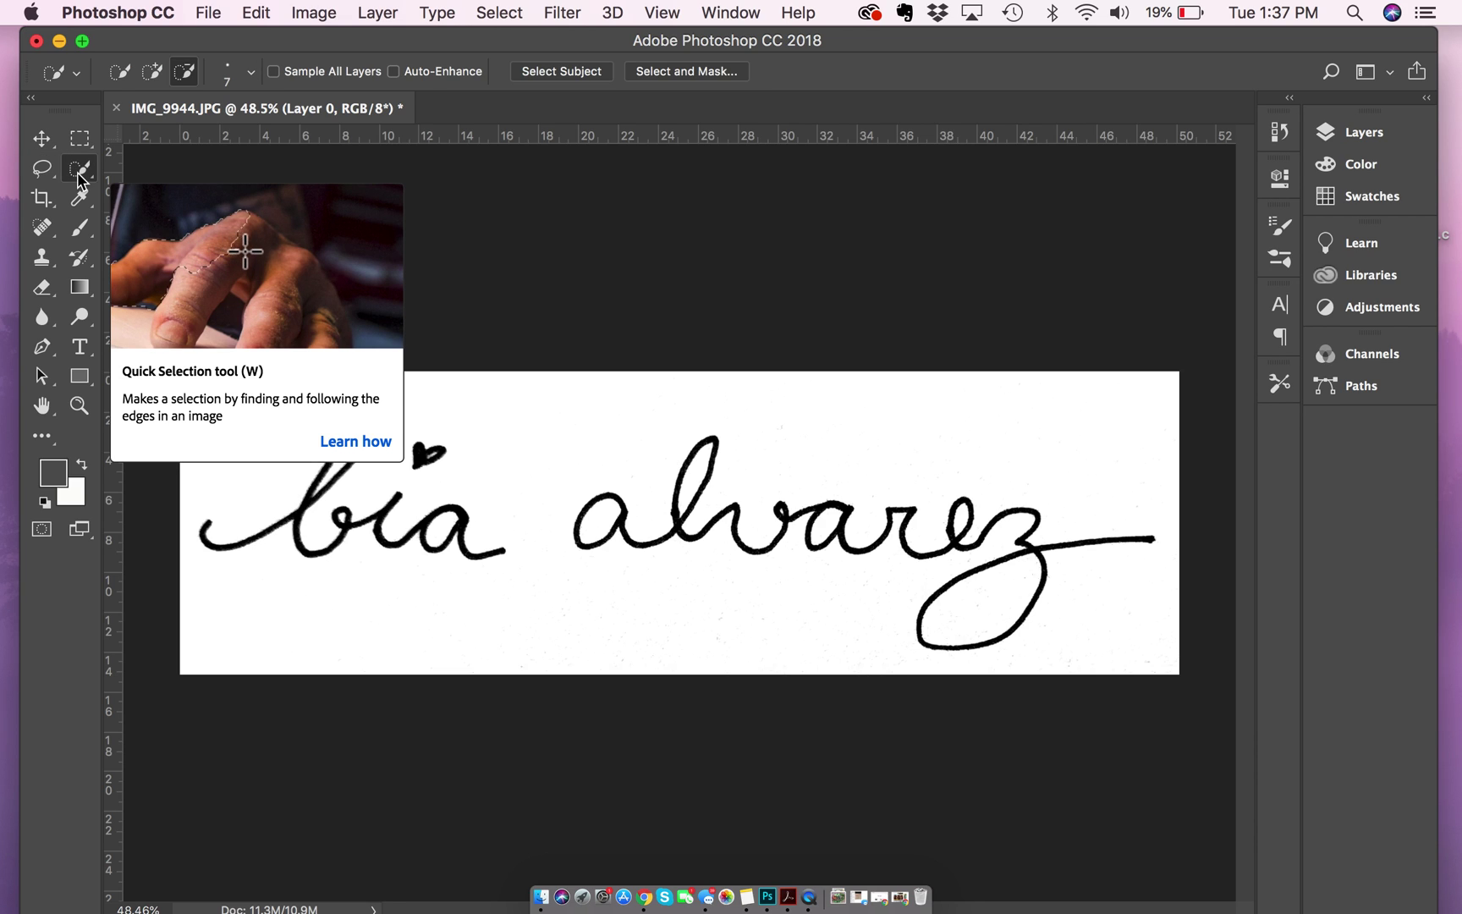
{"action": "left_click", "coordinate": [151, 78]}
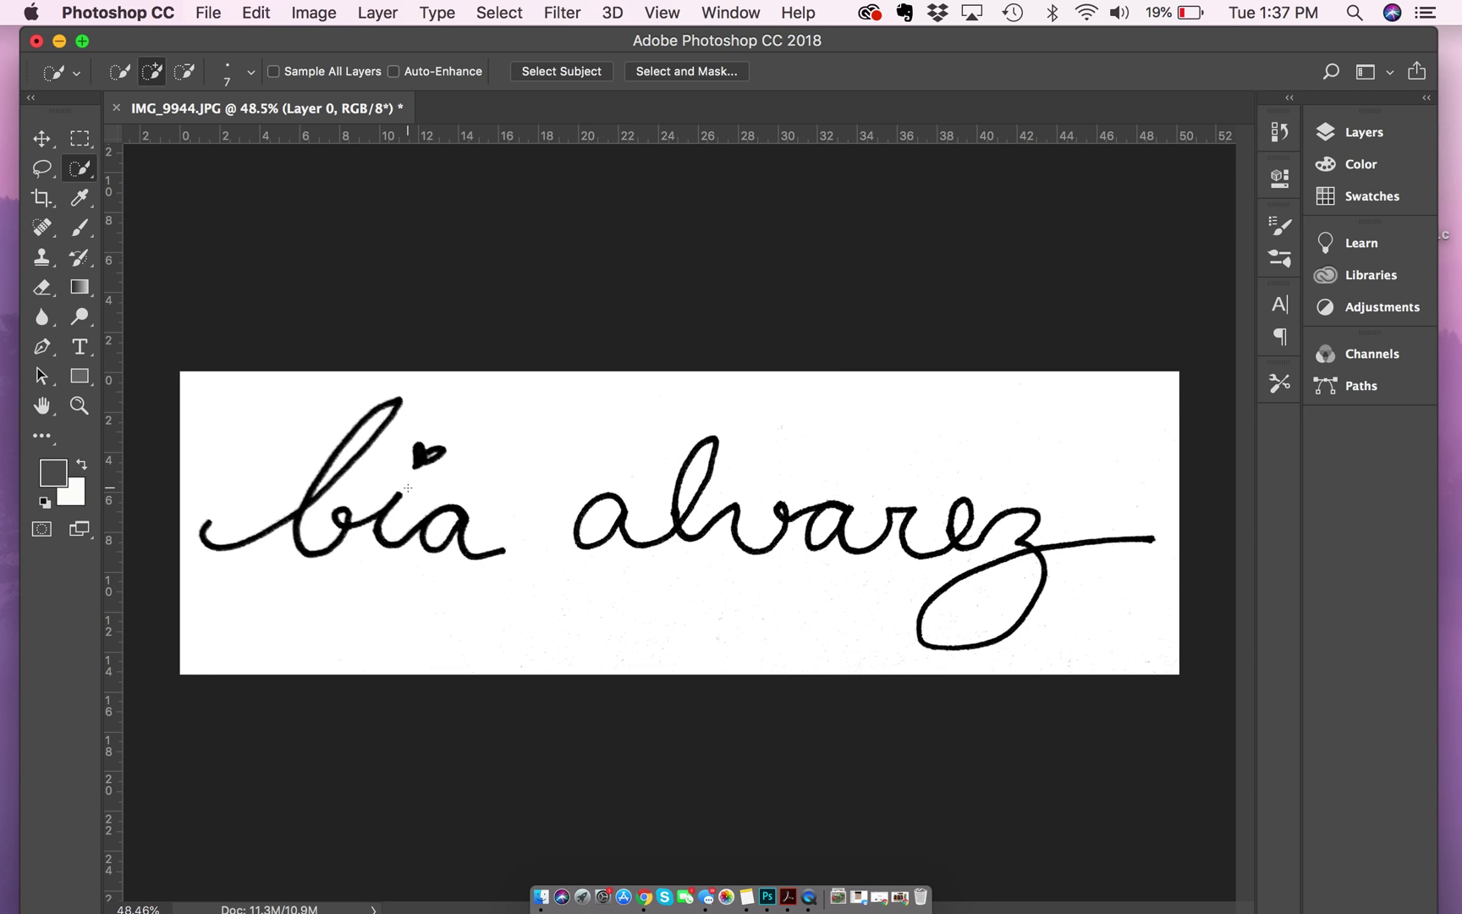
{"action": "scroll", "coordinate": [679, 525], "scroll_direction": "up", "scroll_amount": 5}
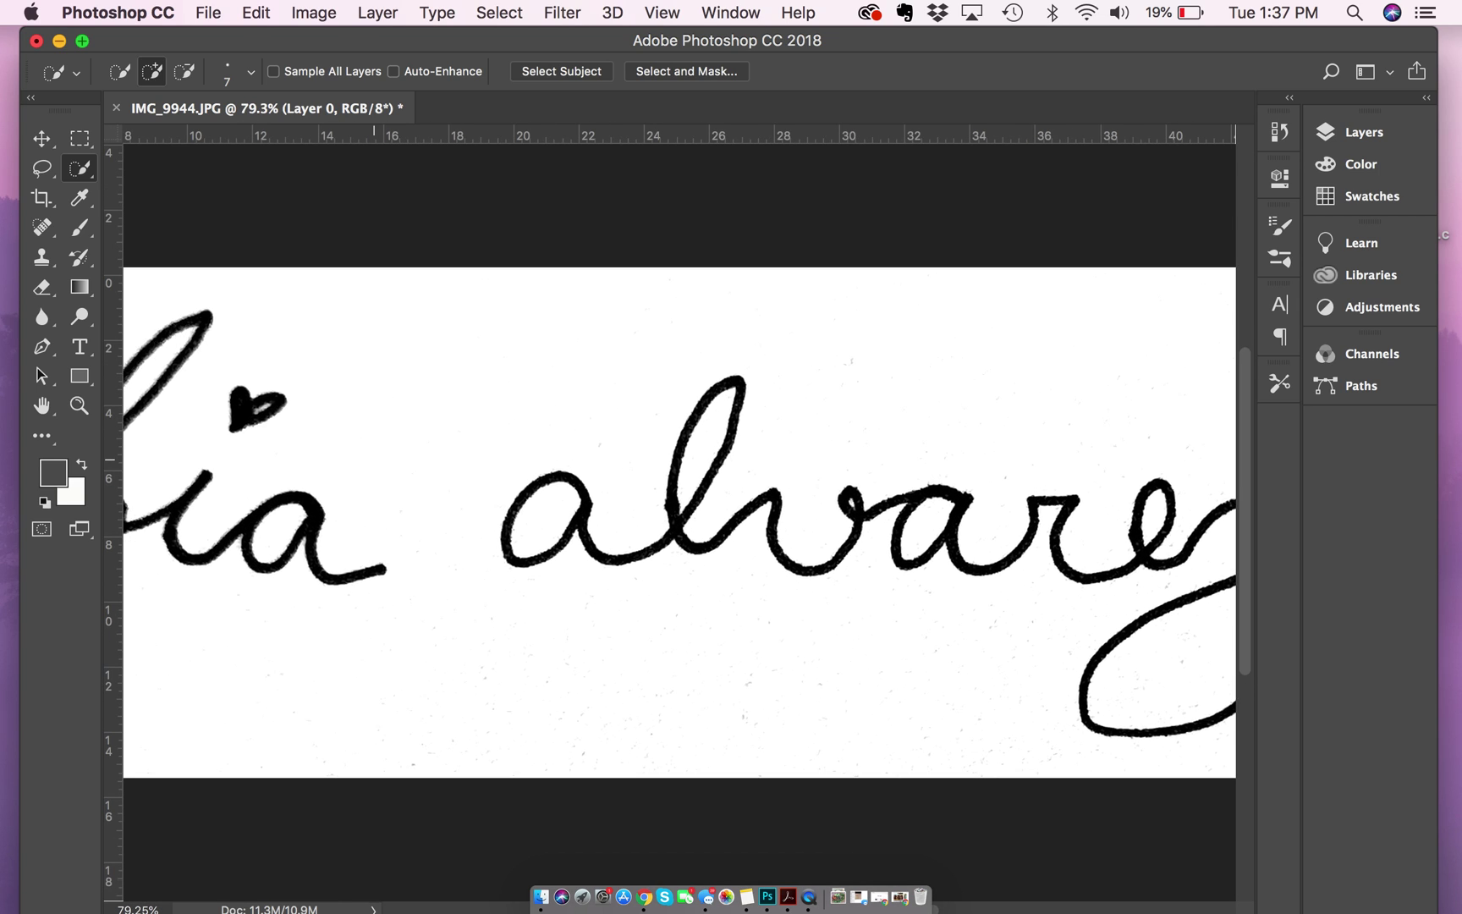
{"action": "scroll", "coordinate": [679, 525], "scroll_direction": "left", "scroll_amount": 10}
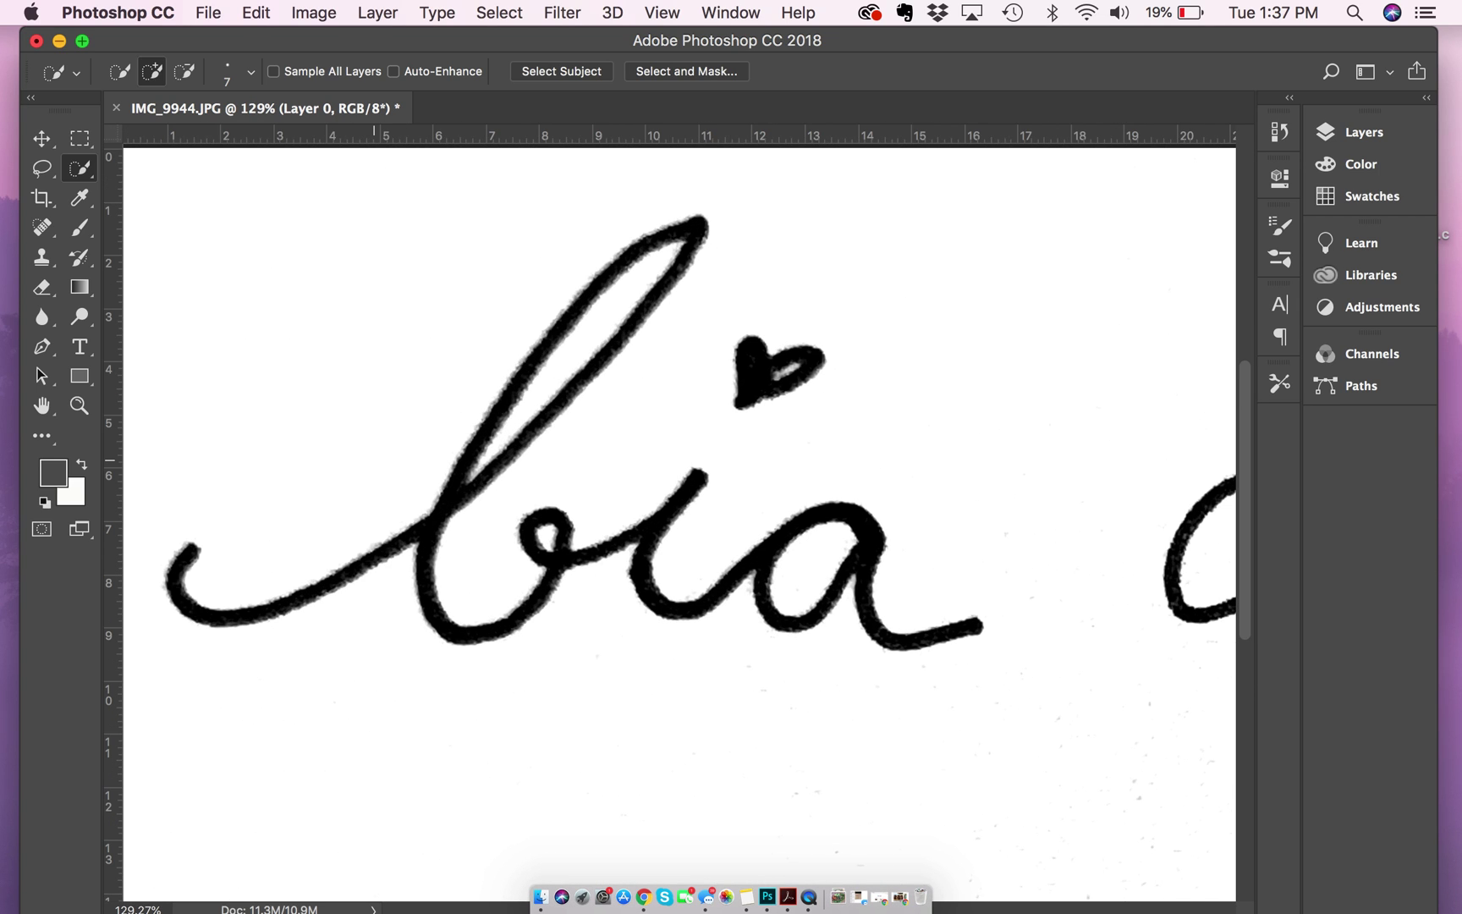
{"action": "left_click", "coordinate": [250, 72]}
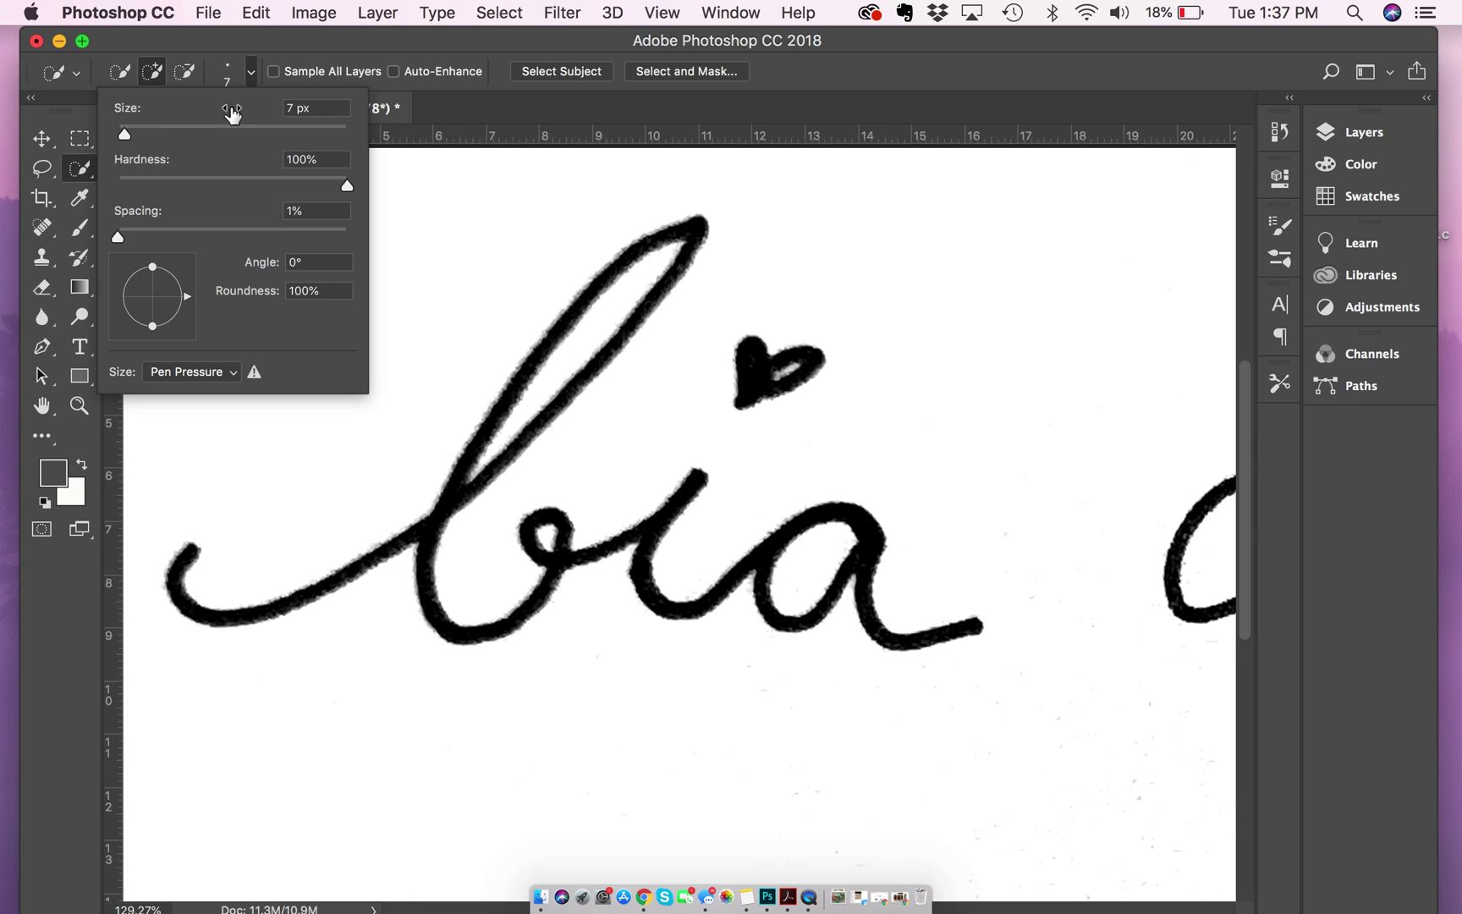
{"action": "left_click_drag", "start_coordinate": [125, 134], "coordinate": [131, 133]}
{"action": "left_click_drag", "start_coordinate": [131, 134], "coordinate": [135, 133]}
- Select the signature's starting hook and the 'i' and 'a' strokes
{"action": "left_click", "coordinate": [431, 53]}
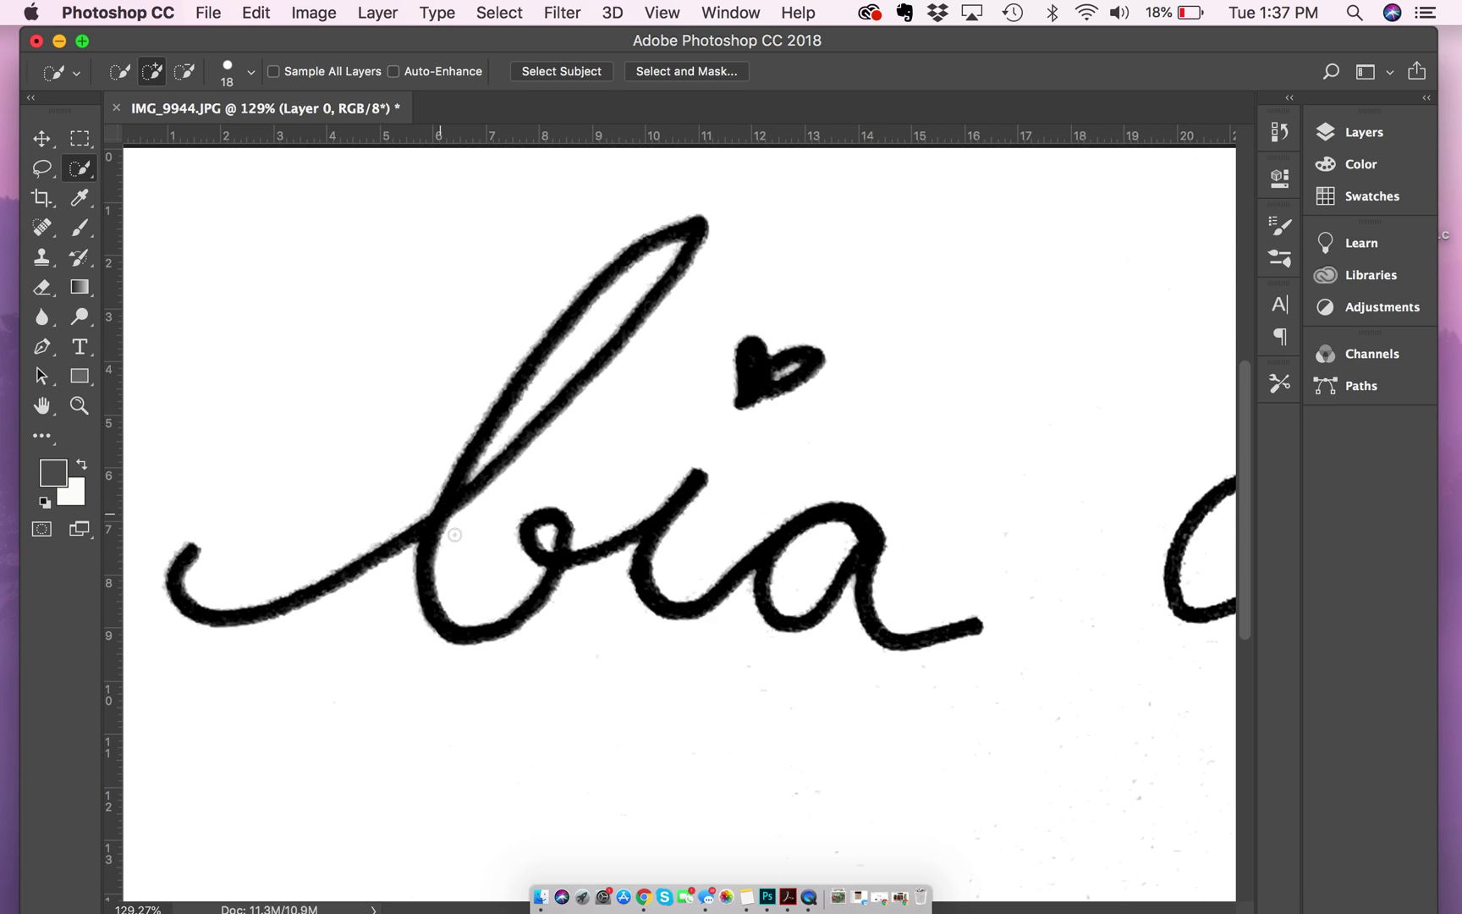
{"action": "mouse_move", "coordinate": [244, 617]}
{"action": "left_mouse_down"}
{"action": "mouse_move", "coordinate": [220, 617]}
{"action": "mouse_move", "coordinate": [178, 562]}
{"action": "mouse_move", "coordinate": [194, 610]}
{"action": "mouse_move", "coordinate": [331, 586]}
{"action": "mouse_move", "coordinate": [432, 529]}
{"action": "mouse_move", "coordinate": [566, 281]}
{"action": "mouse_move", "coordinate": [587, 294]}
{"action": "mouse_move", "coordinate": [723, 245]}
{"action": "mouse_move", "coordinate": [641, 323]}
{"action": "left_mouse_up"}
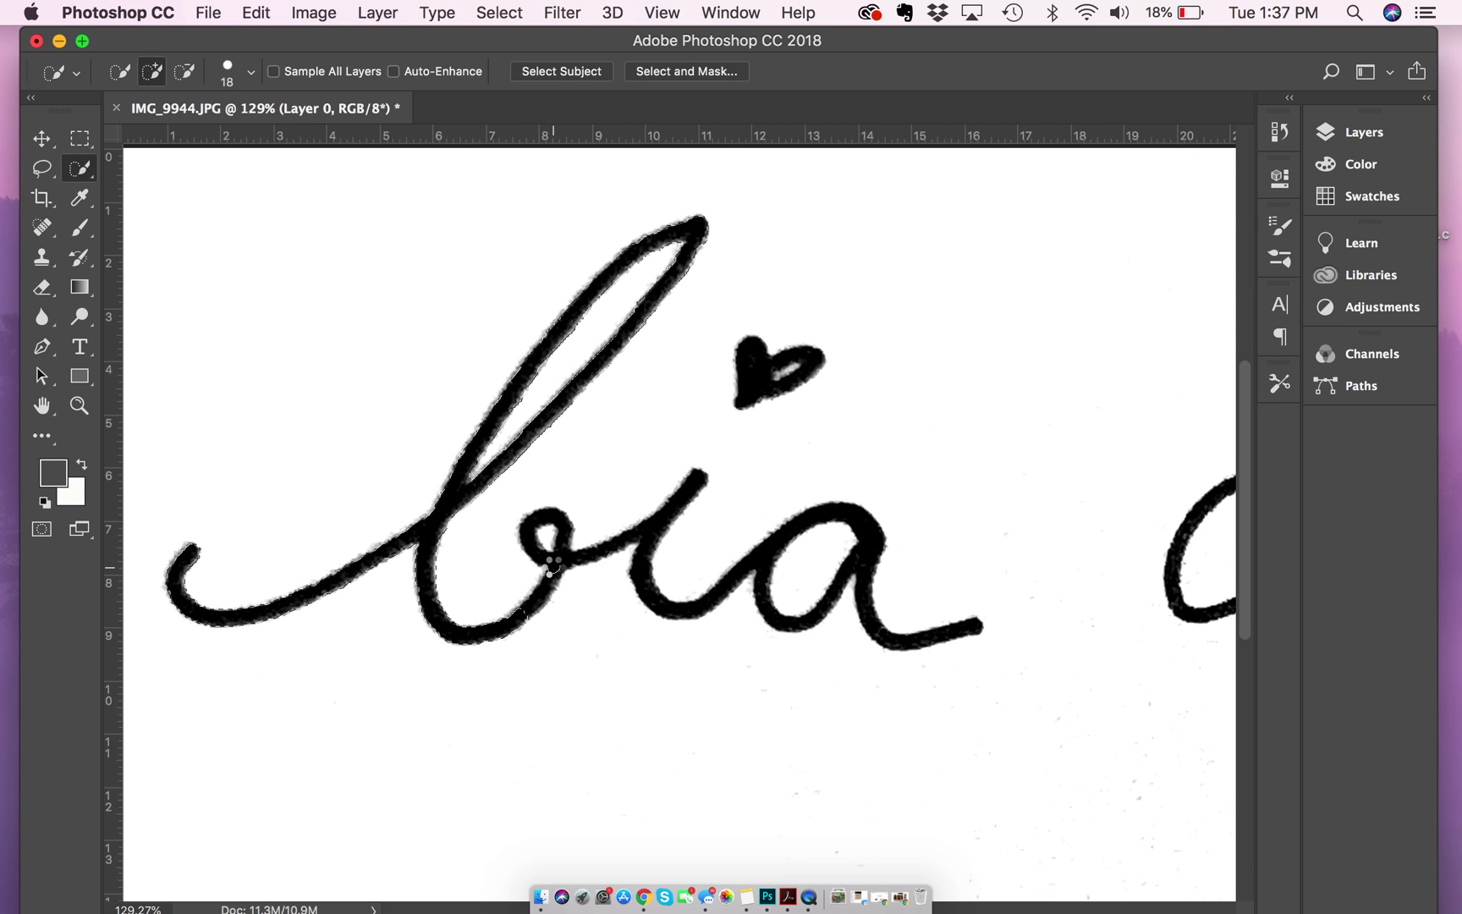
{"action": "mouse_move", "coordinate": [671, 513]}
{"action": "left_mouse_down"}
{"action": "mouse_move", "coordinate": [652, 602]}
{"action": "mouse_move", "coordinate": [762, 583]}
{"action": "left_mouse_up"}
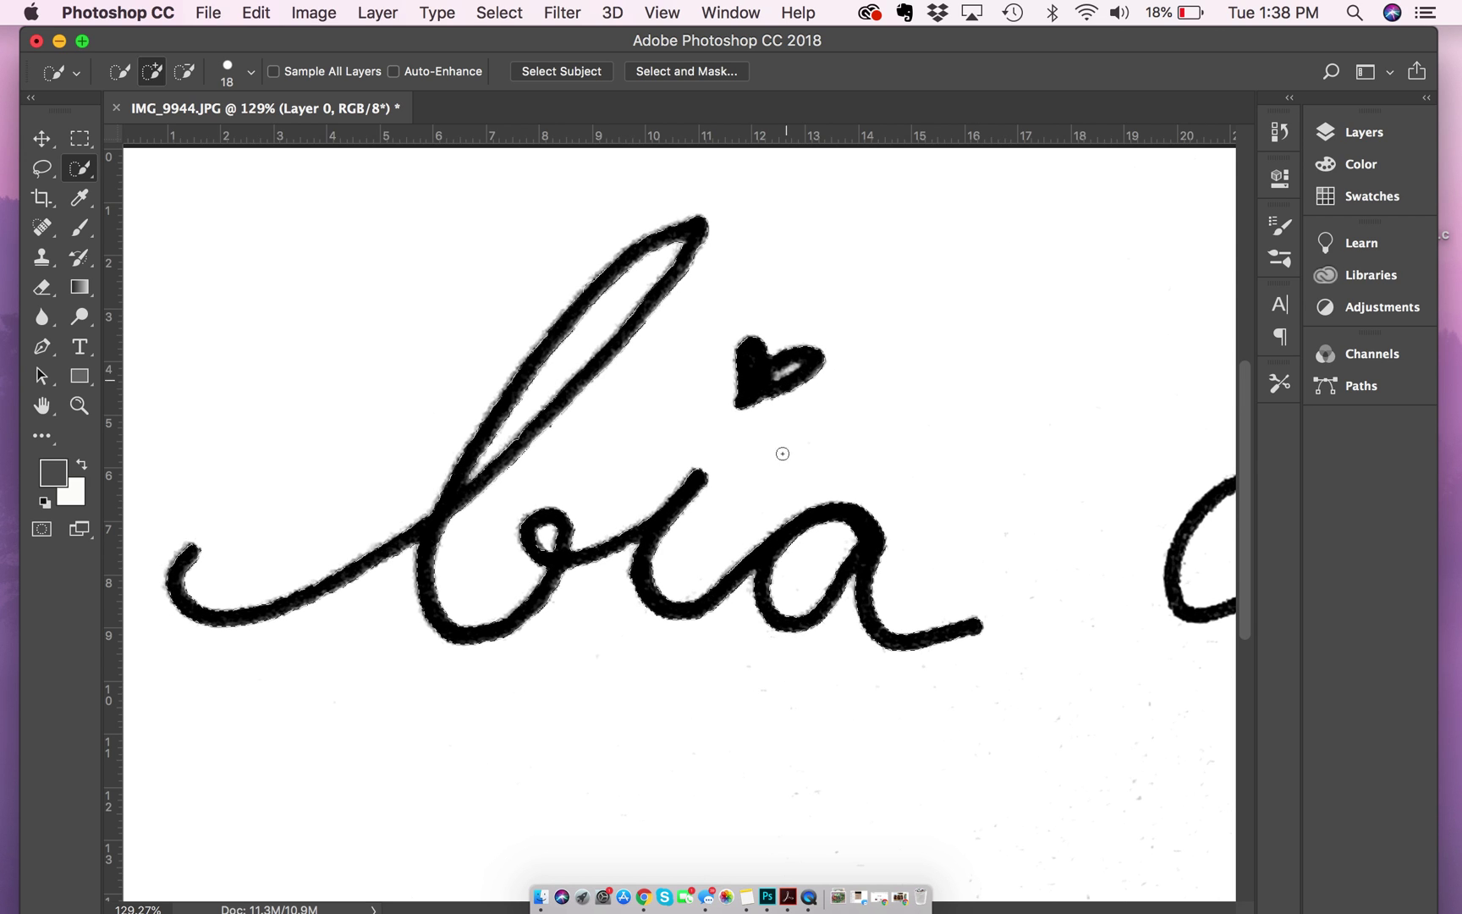
- Add the 'z' joint and its lower loop to the selection
{"action": "scroll", "coordinate": [898, 630], "scroll_direction": "right", "scroll_amount": 10}
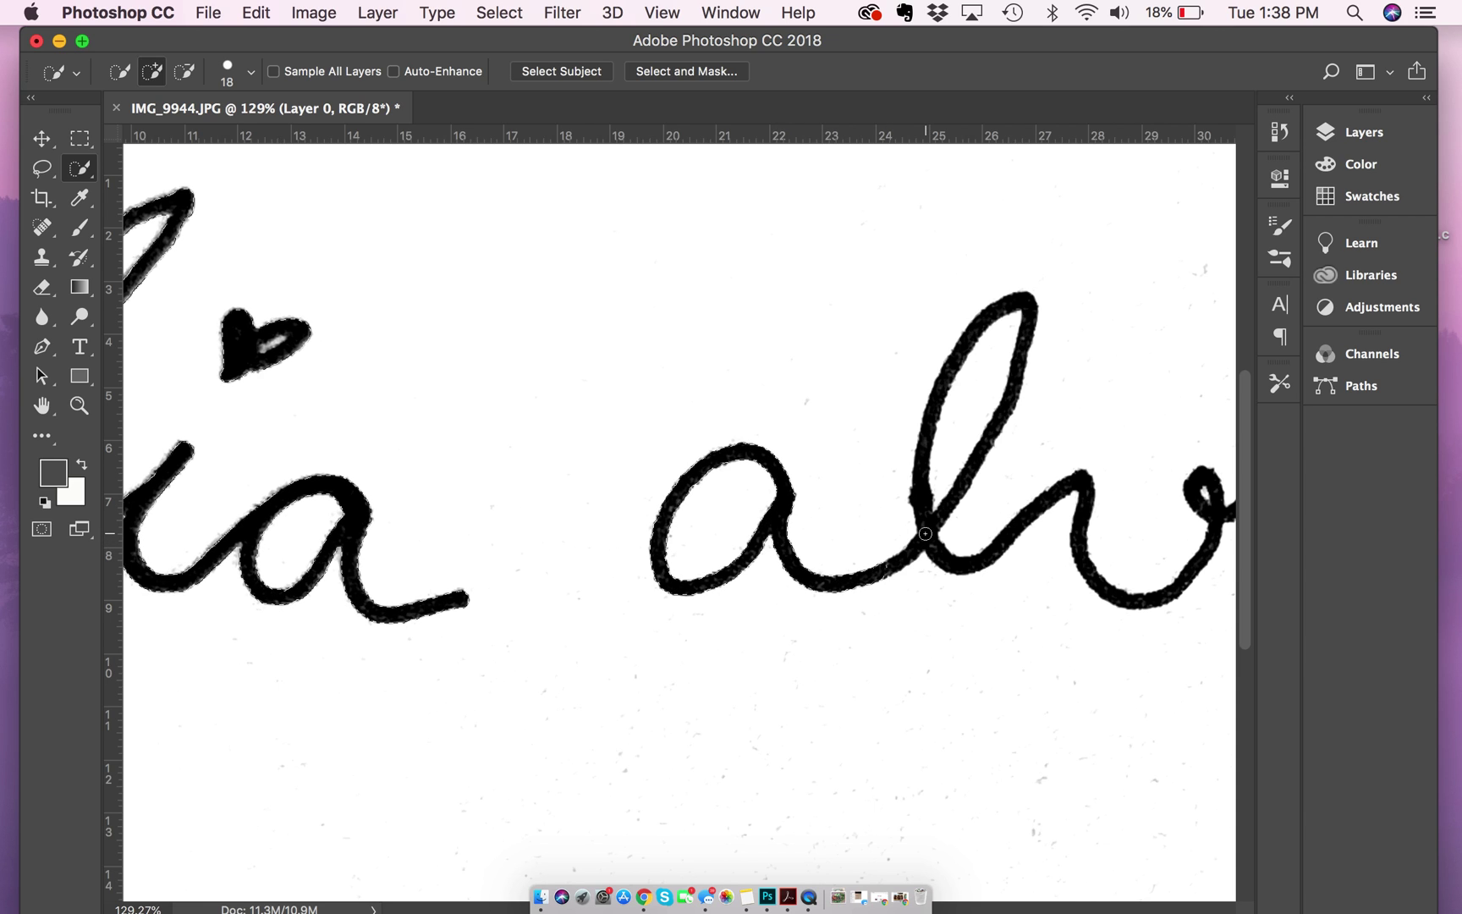
{"action": "scroll", "coordinate": [914, 576], "scroll_direction": "right", "scroll_amount": 5}
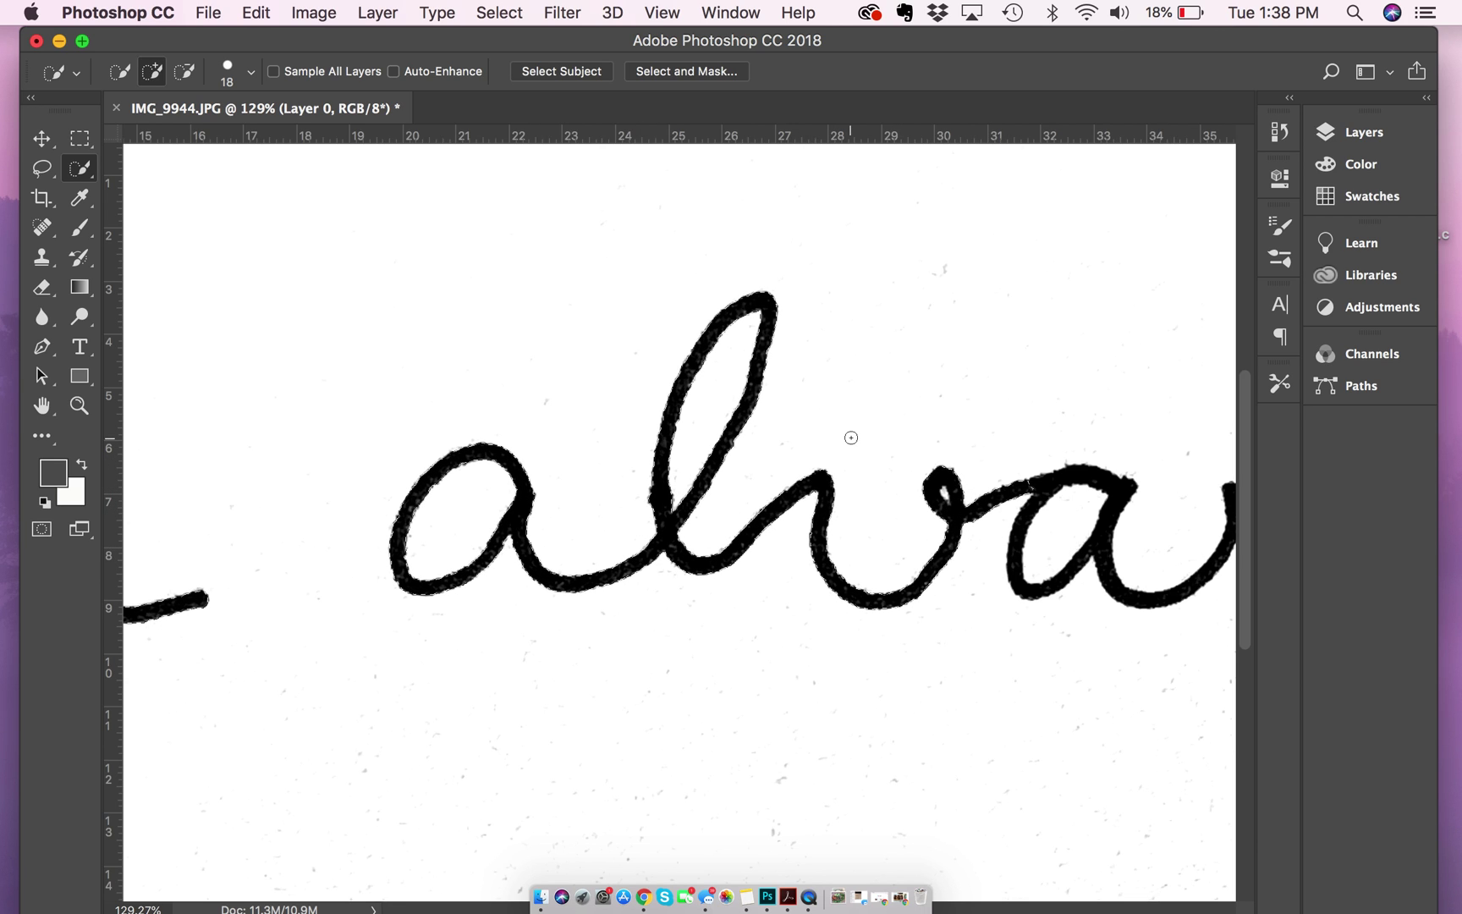
{"action": "scroll", "coordinate": [805, 486], "scroll_direction": "right", "scroll_amount": 5}
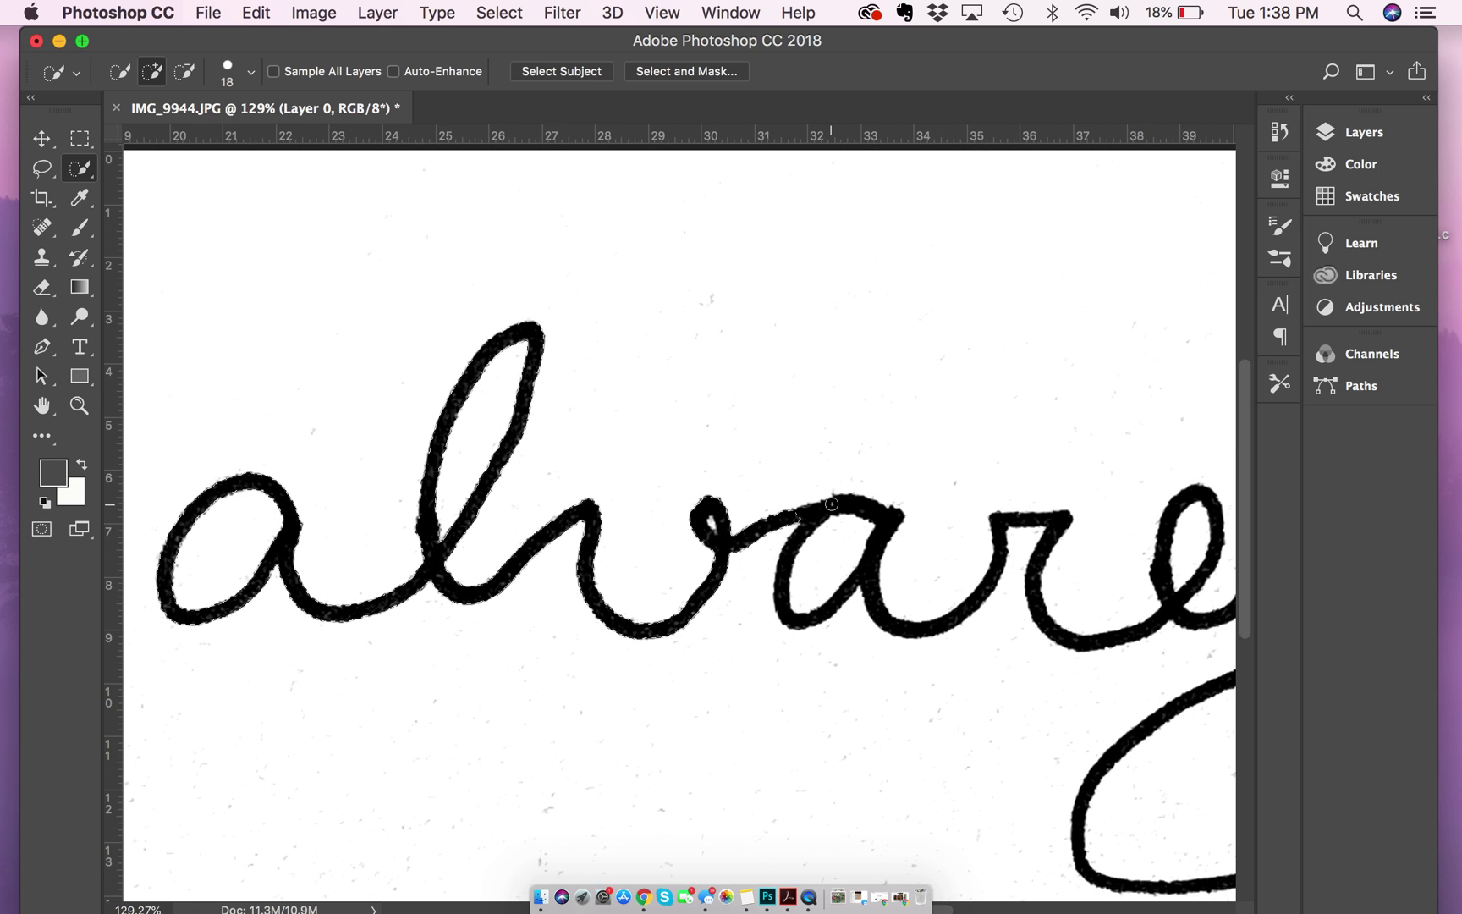
{"action": "scroll", "coordinate": [875, 662], "scroll_direction": "right", "scroll_amount": 4}
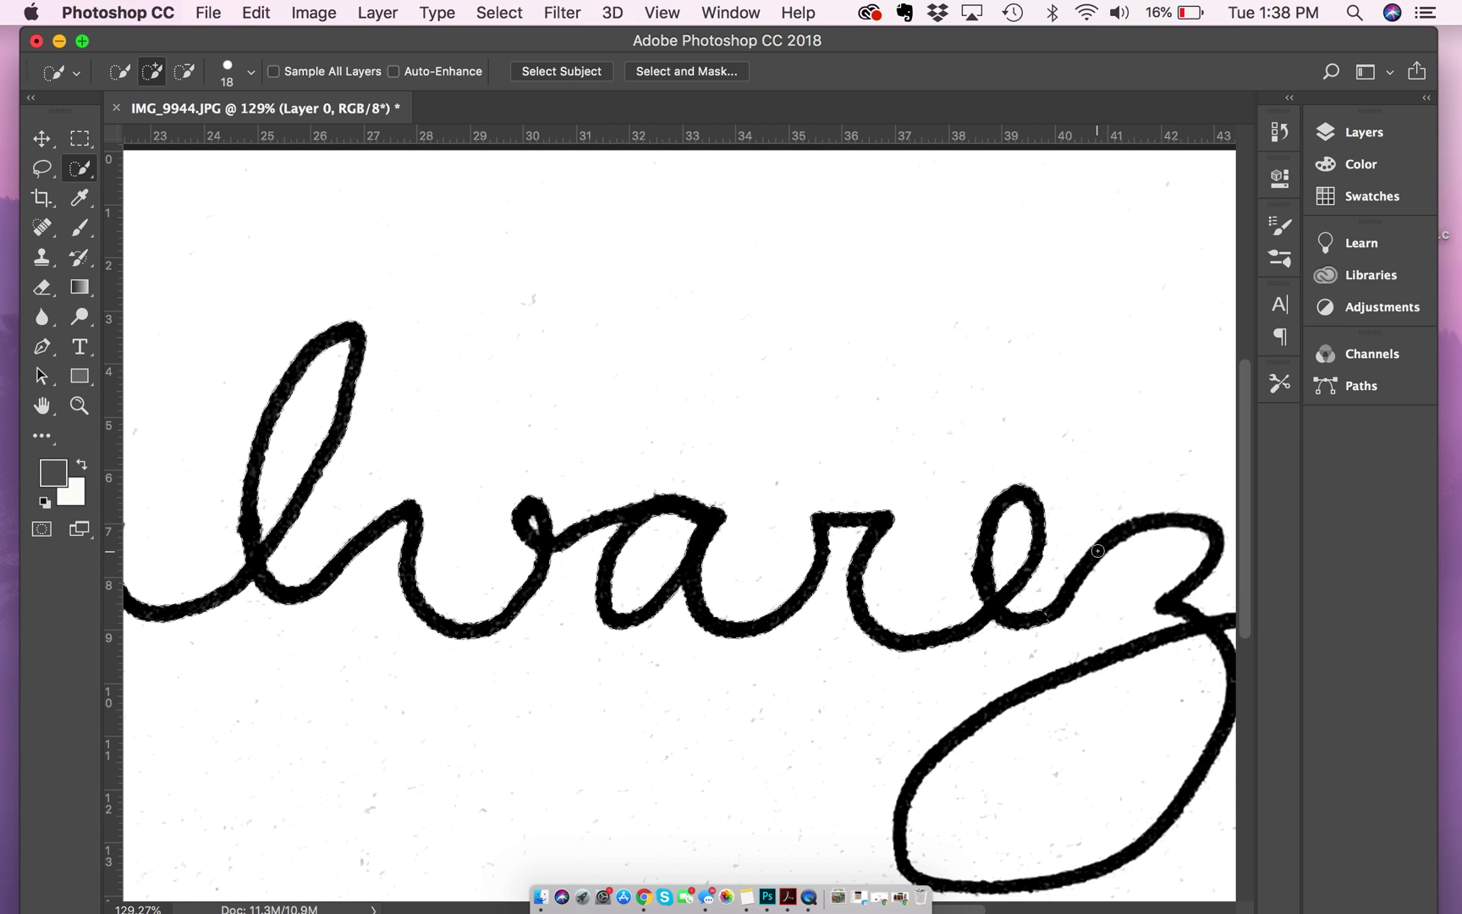
{"action": "scroll", "coordinate": [1100, 554], "scroll_direction": "right", "scroll_amount": 3}
{"action": "scroll", "coordinate": [1095, 551], "scroll_direction": "right", "scroll_amount": 6}
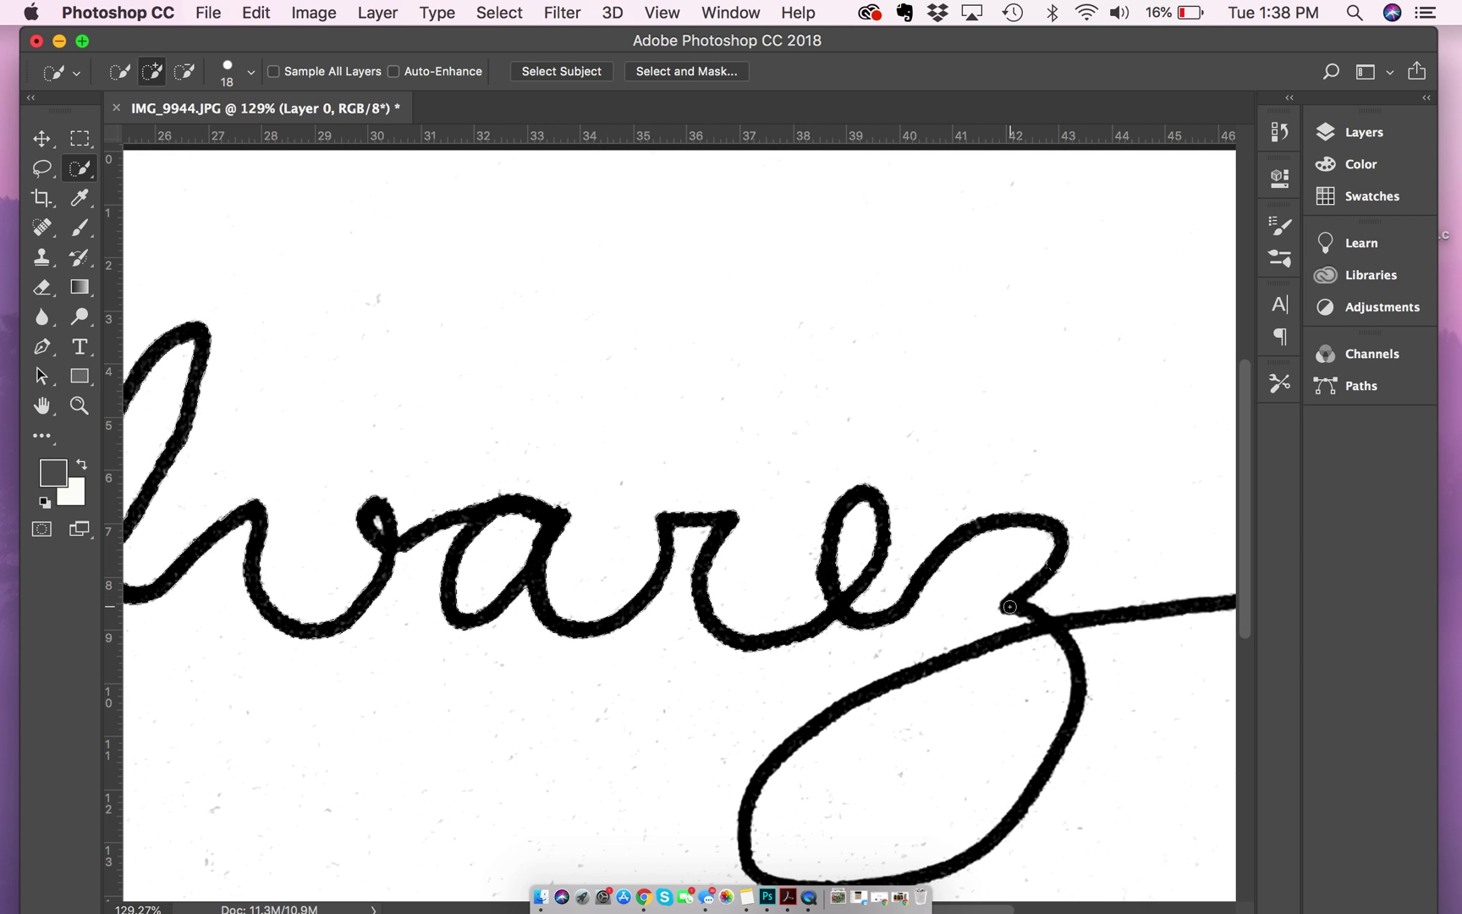
{"action": "left_click", "coordinate": [1046, 627]}
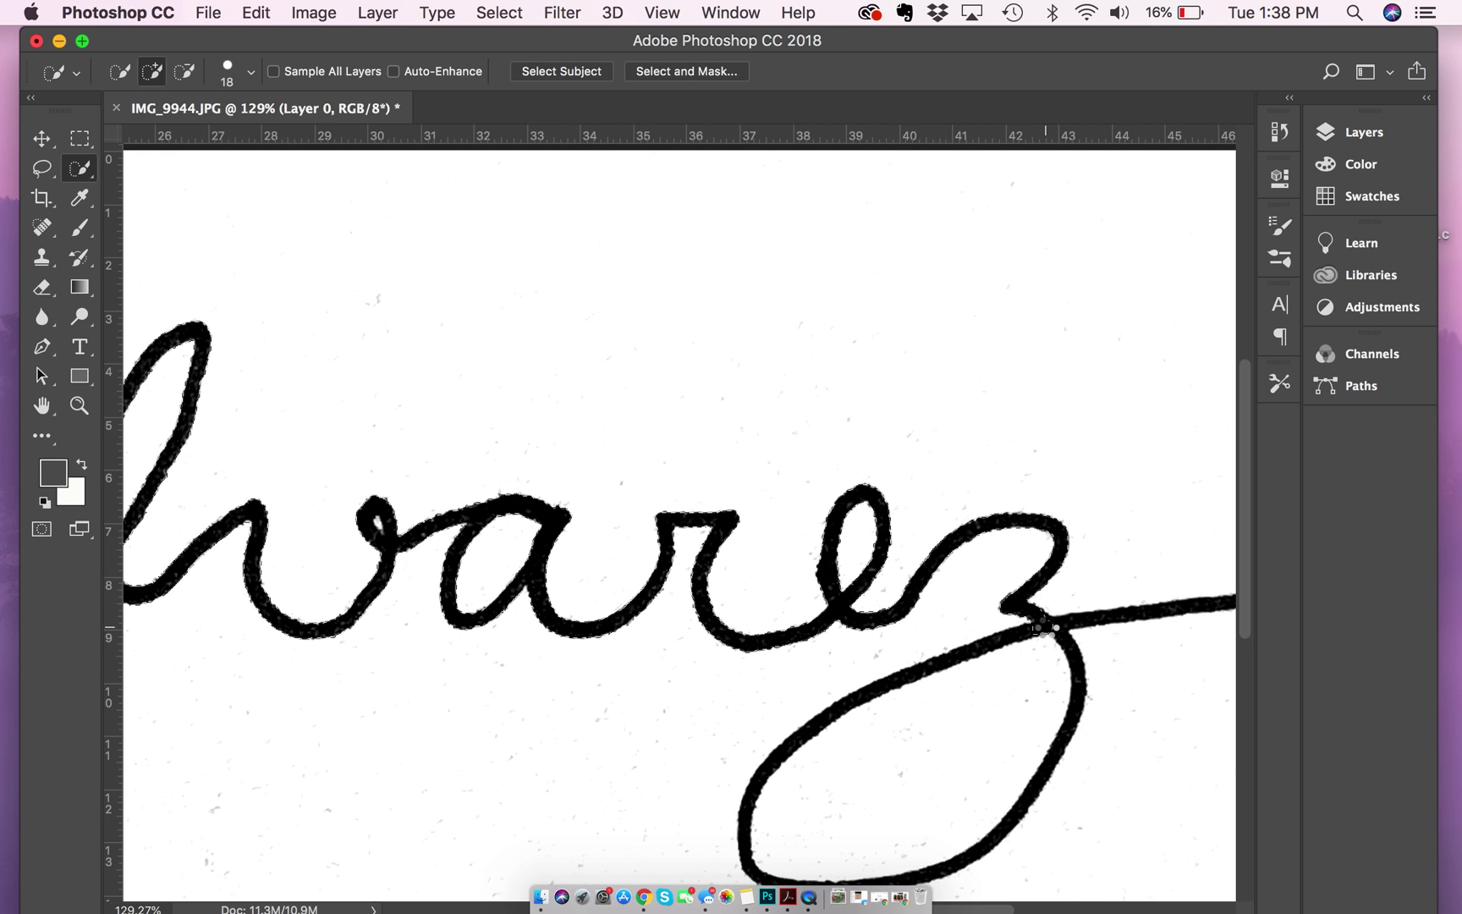
{"action": "left_click_drag", "start_coordinate": [1046, 627], "coordinate": [906, 677]}
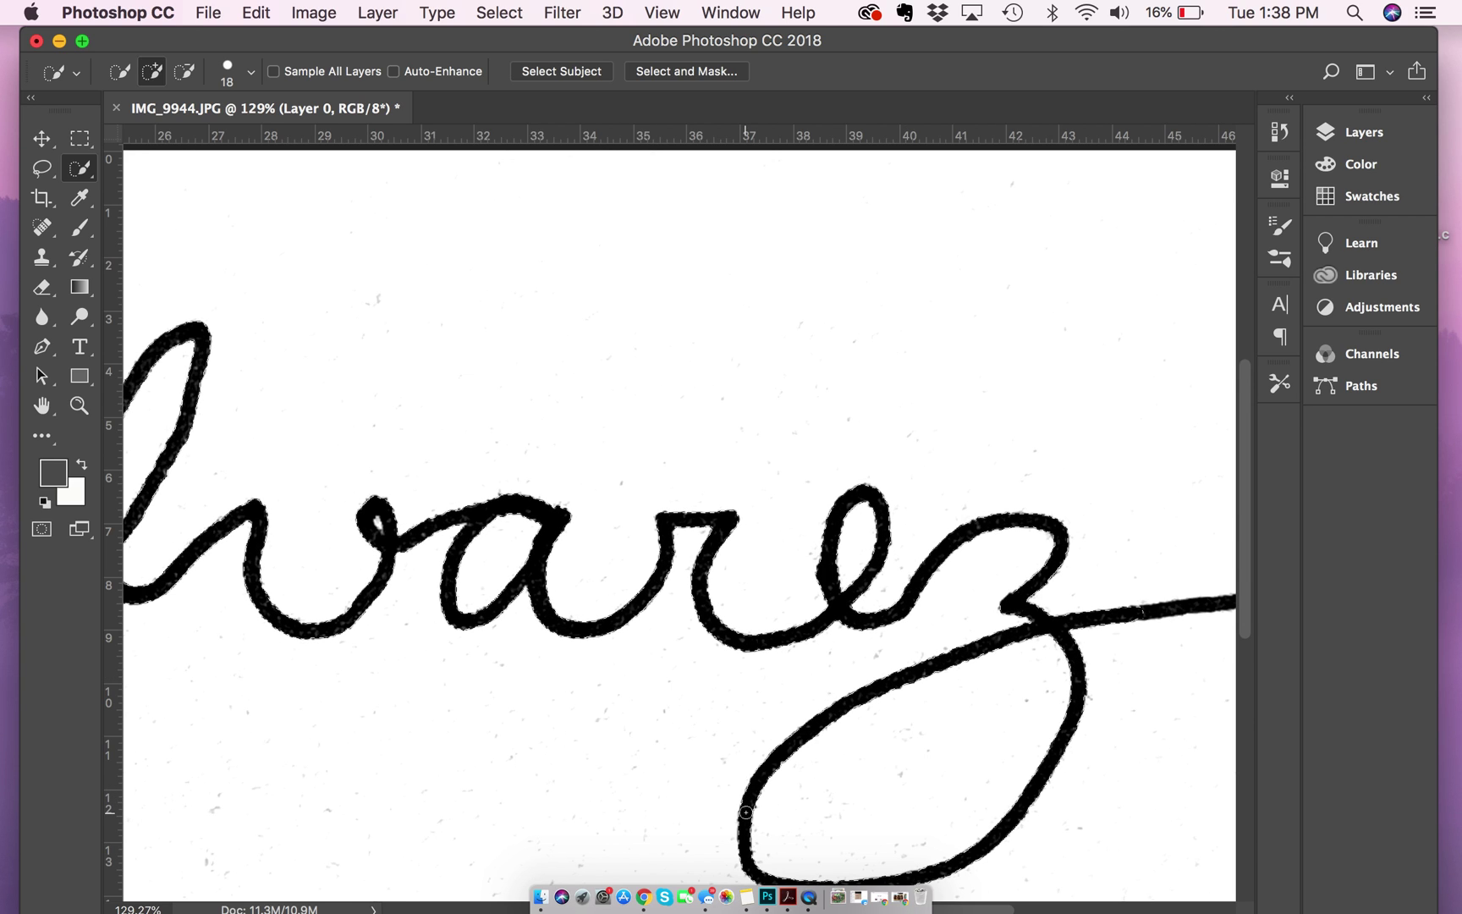
- Add the signature's right-hand end tail to the selection
{"action": "scroll", "coordinate": [931, 736], "scroll_direction": "down", "scroll_amount": 3}
{"action": "scroll", "coordinate": [1191, 568], "scroll_direction": "right", "scroll_amount": 3}
{"action": "scroll", "coordinate": [1192, 569], "scroll_direction": "right", "scroll_amount": 3}
{"action": "scroll", "coordinate": [1126, 585], "scroll_direction": "up", "scroll_amount": 2}
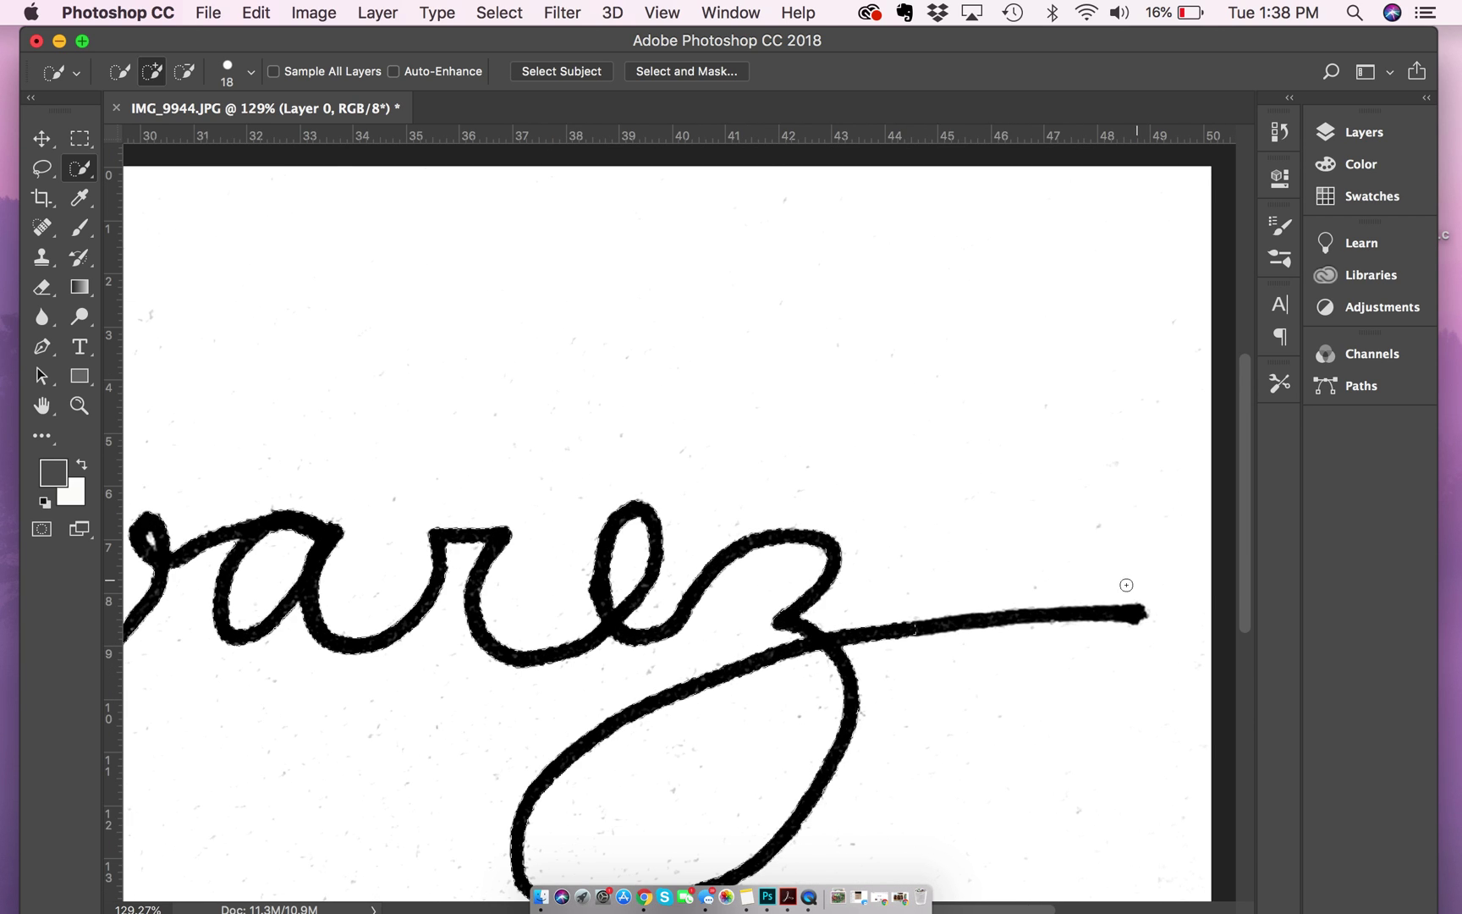
{"action": "left_click", "coordinate": [1126, 614]}
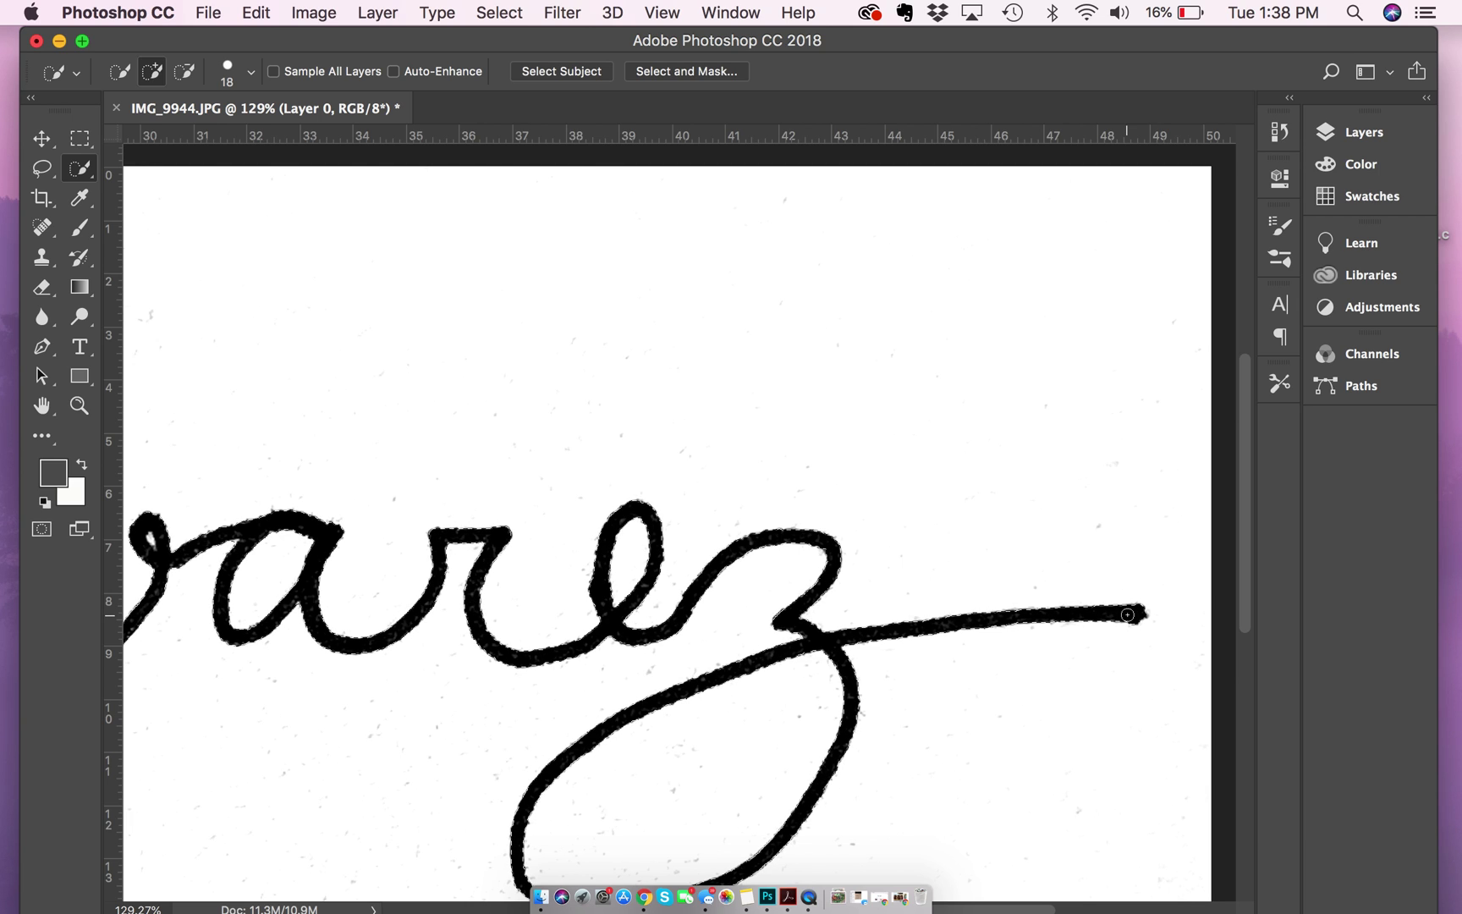
{"action": "scroll", "coordinate": [674, 631], "scroll_direction": "left", "scroll_amount": 10}
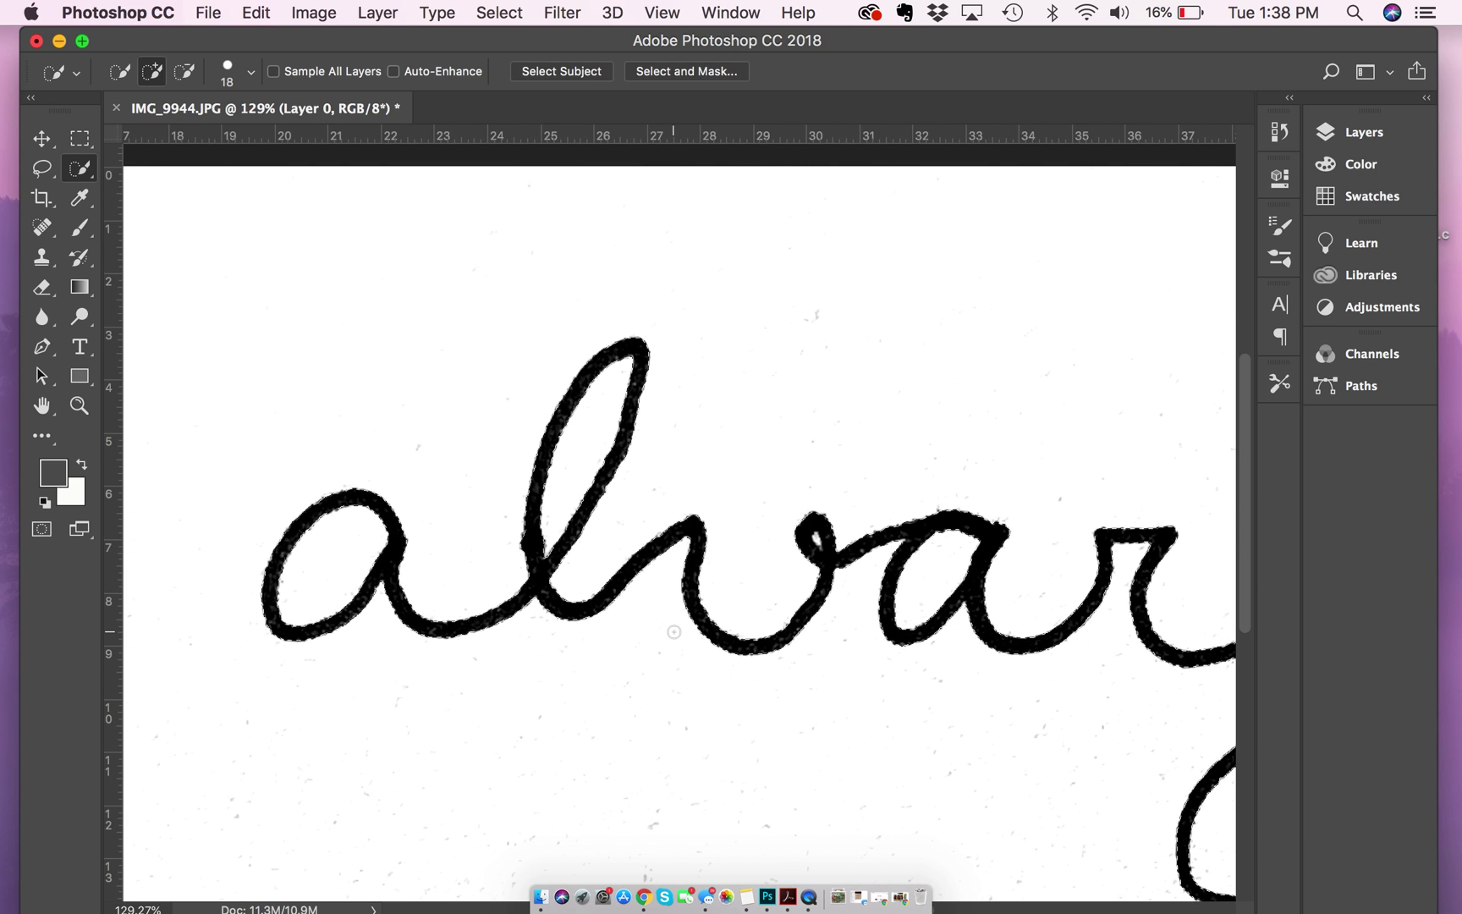
{"action": "scroll", "coordinate": [674, 632], "scroll_direction": "down", "scroll_amount": 5}
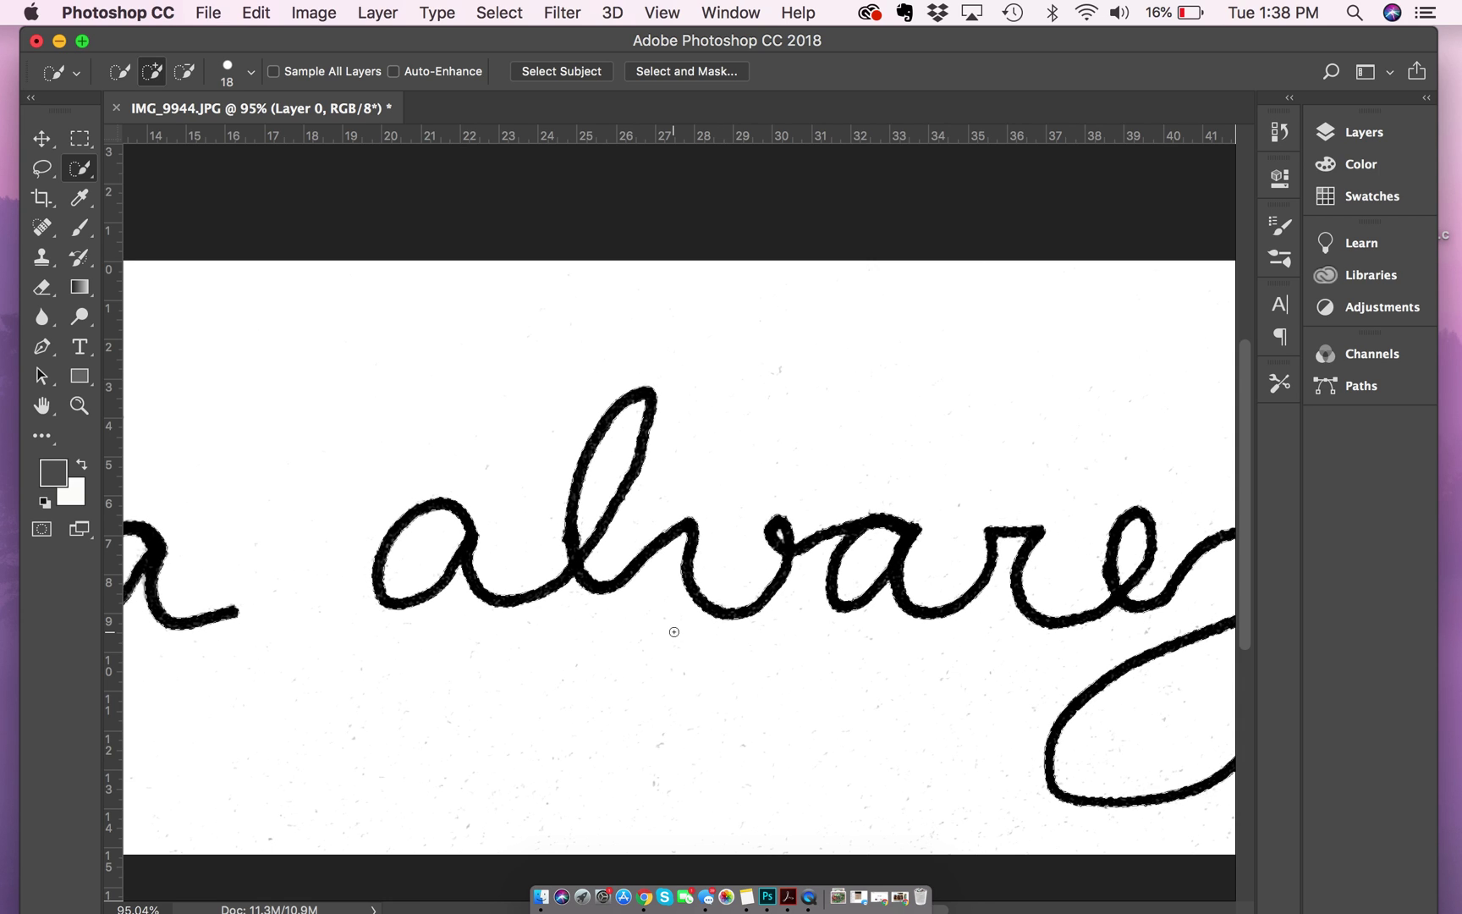
{"action": "left_click", "coordinate": [185, 73]}
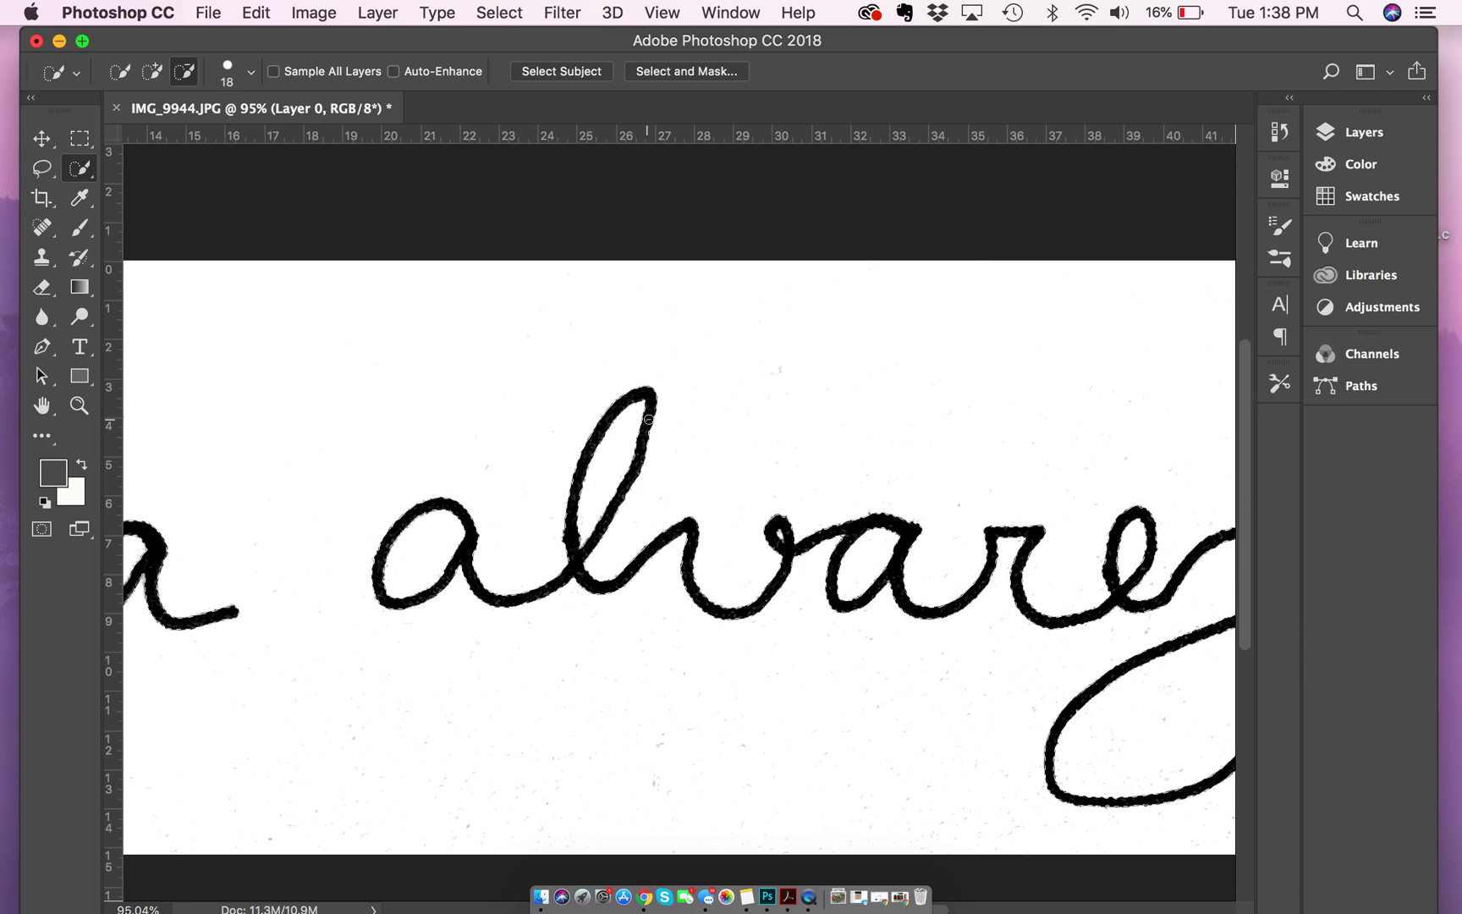
- Subtract the white gap inside the 'v' loop from the selection
{"action": "scroll", "coordinate": [780, 535], "scroll_direction": "up", "scroll_amount": 5}
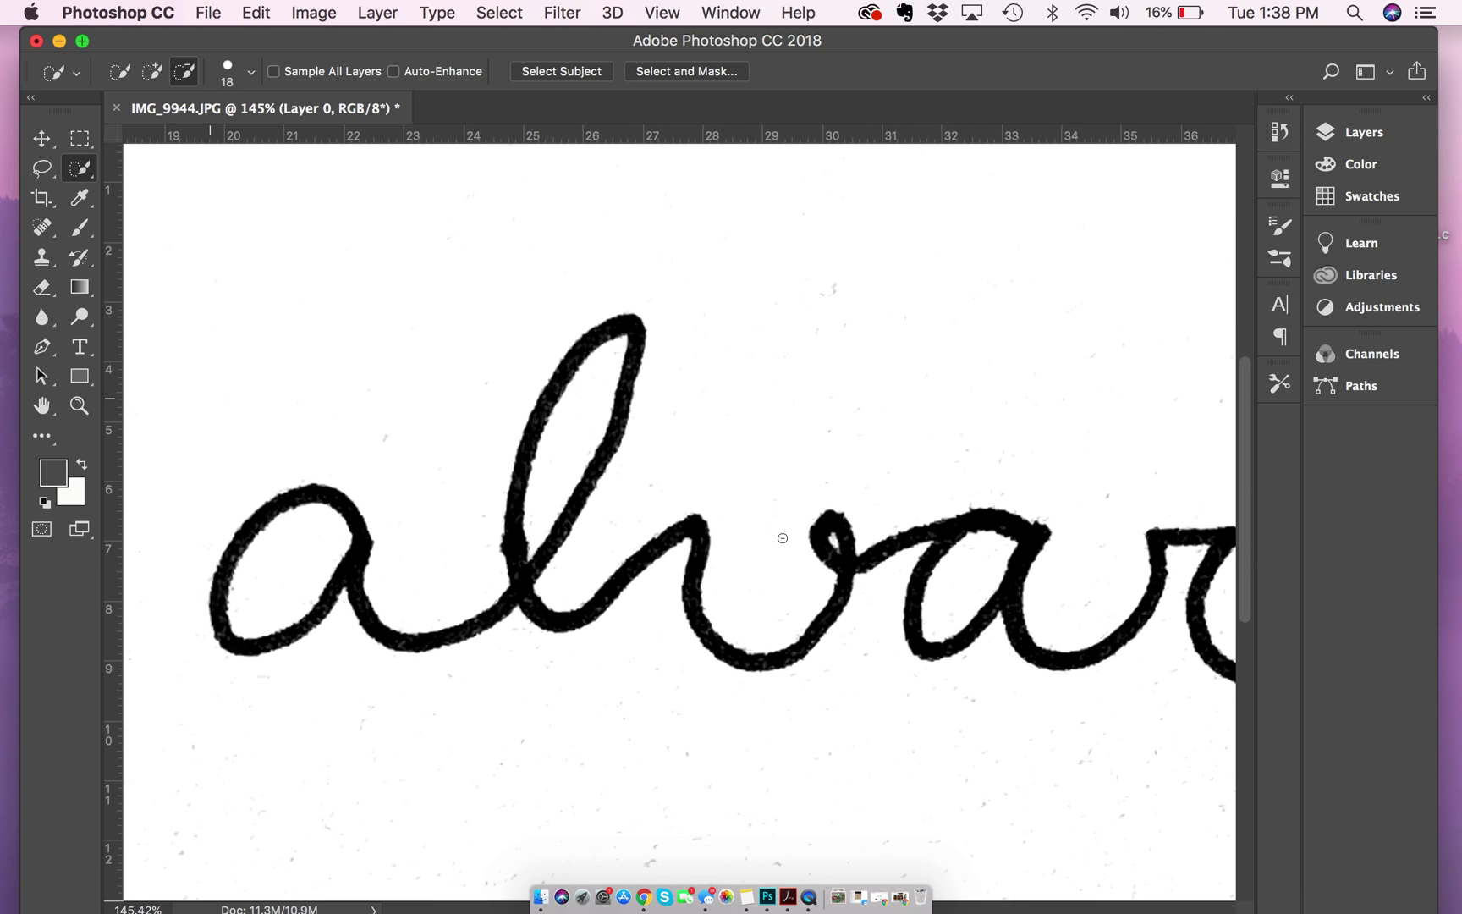
{"action": "scroll", "coordinate": [783, 538], "scroll_direction": "right", "scroll_amount": 2}
{"action": "scroll", "coordinate": [719, 558], "scroll_direction": "up", "scroll_amount": 5}
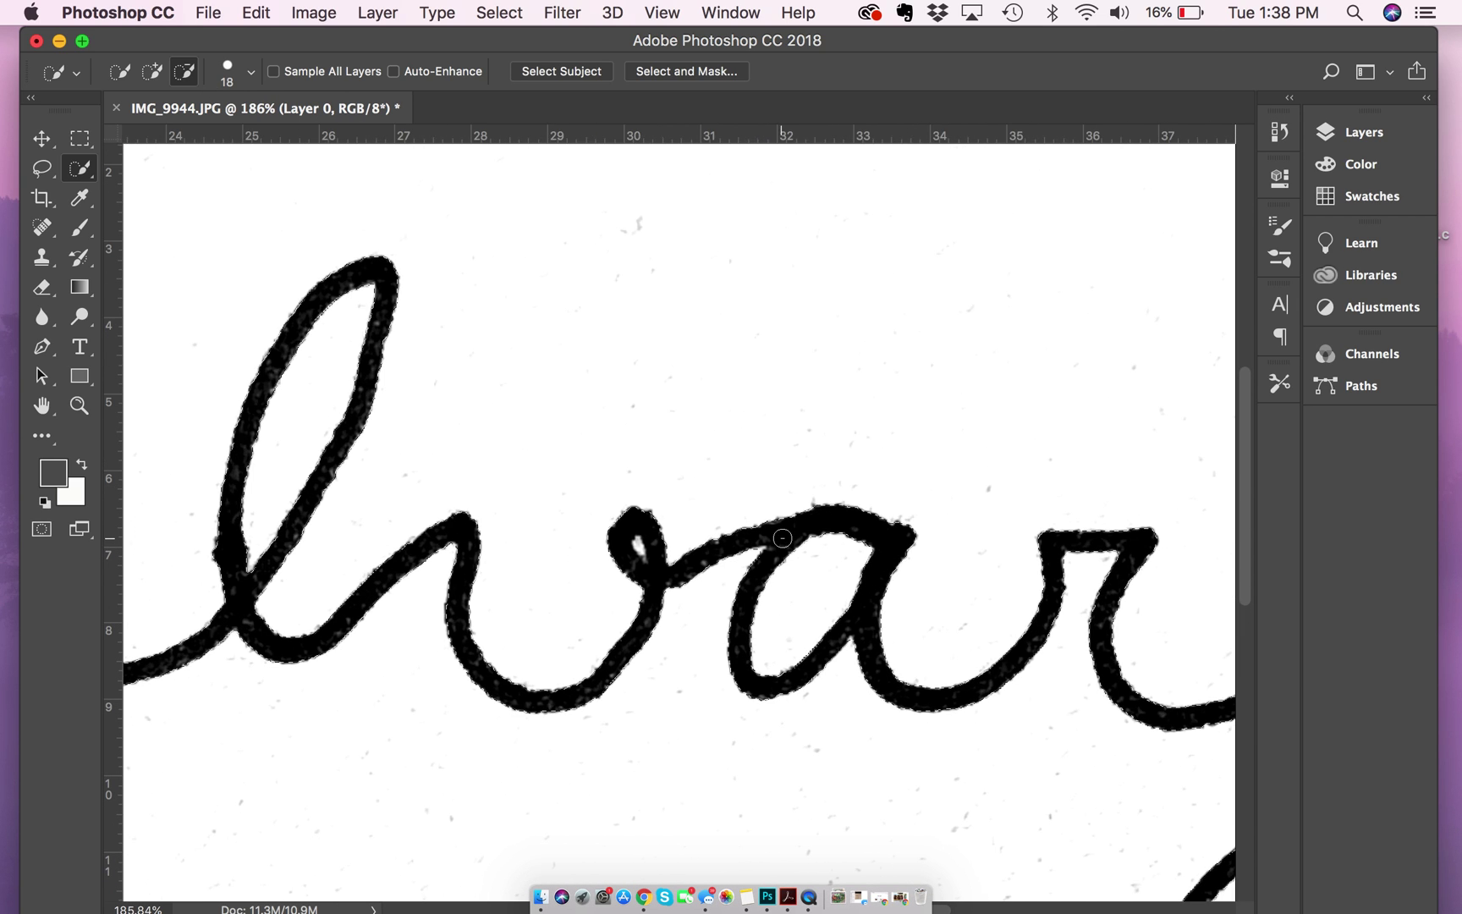
{"action": "scroll", "coordinate": [611, 560], "scroll_direction": "up", "scroll_amount": 1}
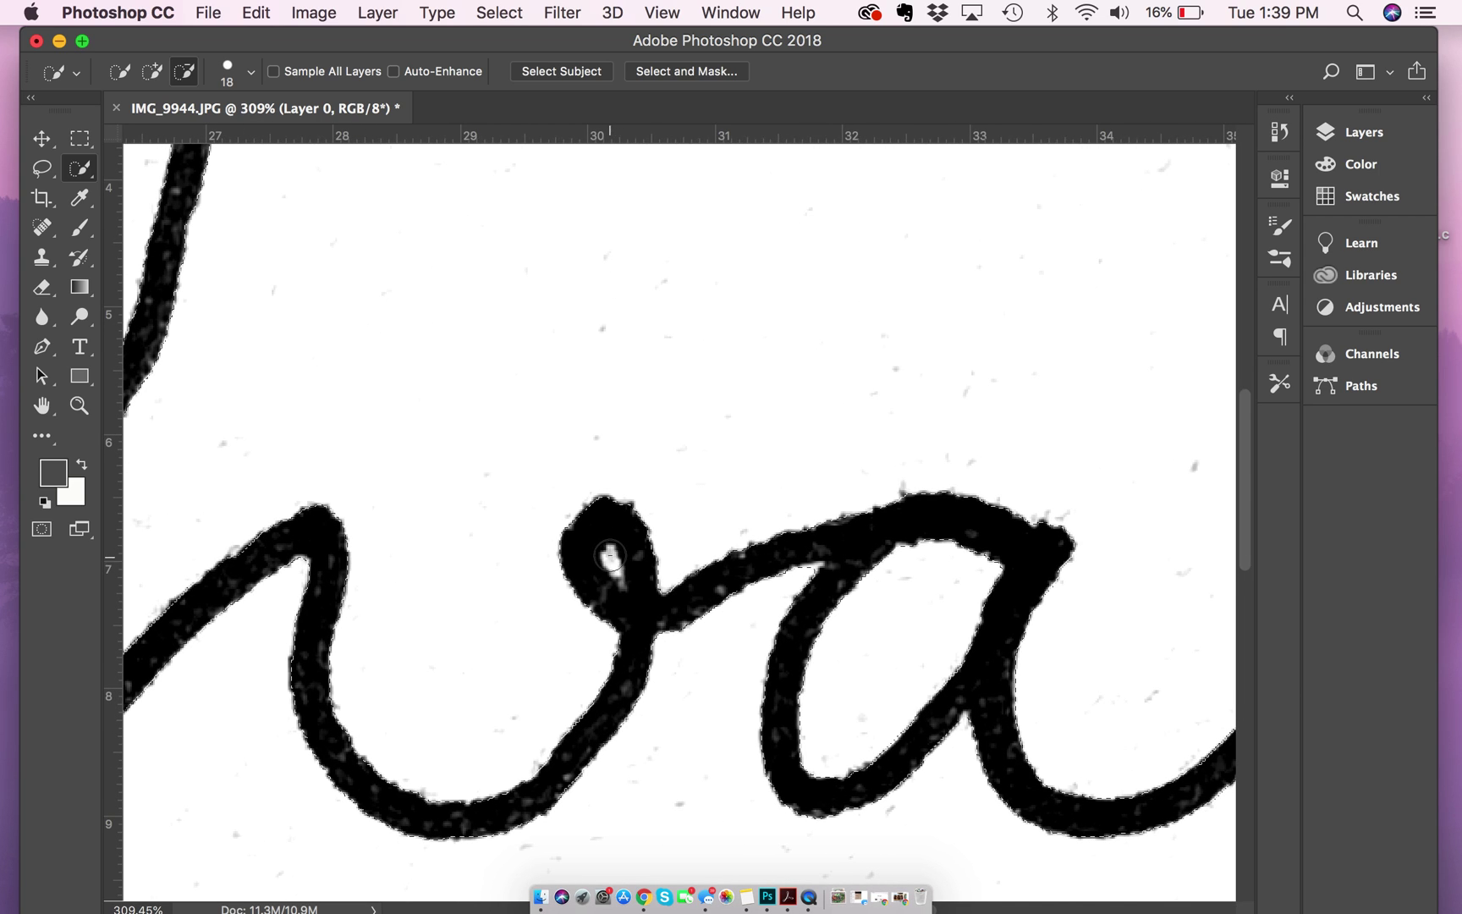
{"action": "left_click_drag", "start_coordinate": [603, 543], "coordinate": [610, 579]}
- Shrink the selection brush to 8 px and zoom out to 51% to see the whole signature
{"action": "left_click", "coordinate": [251, 73]}
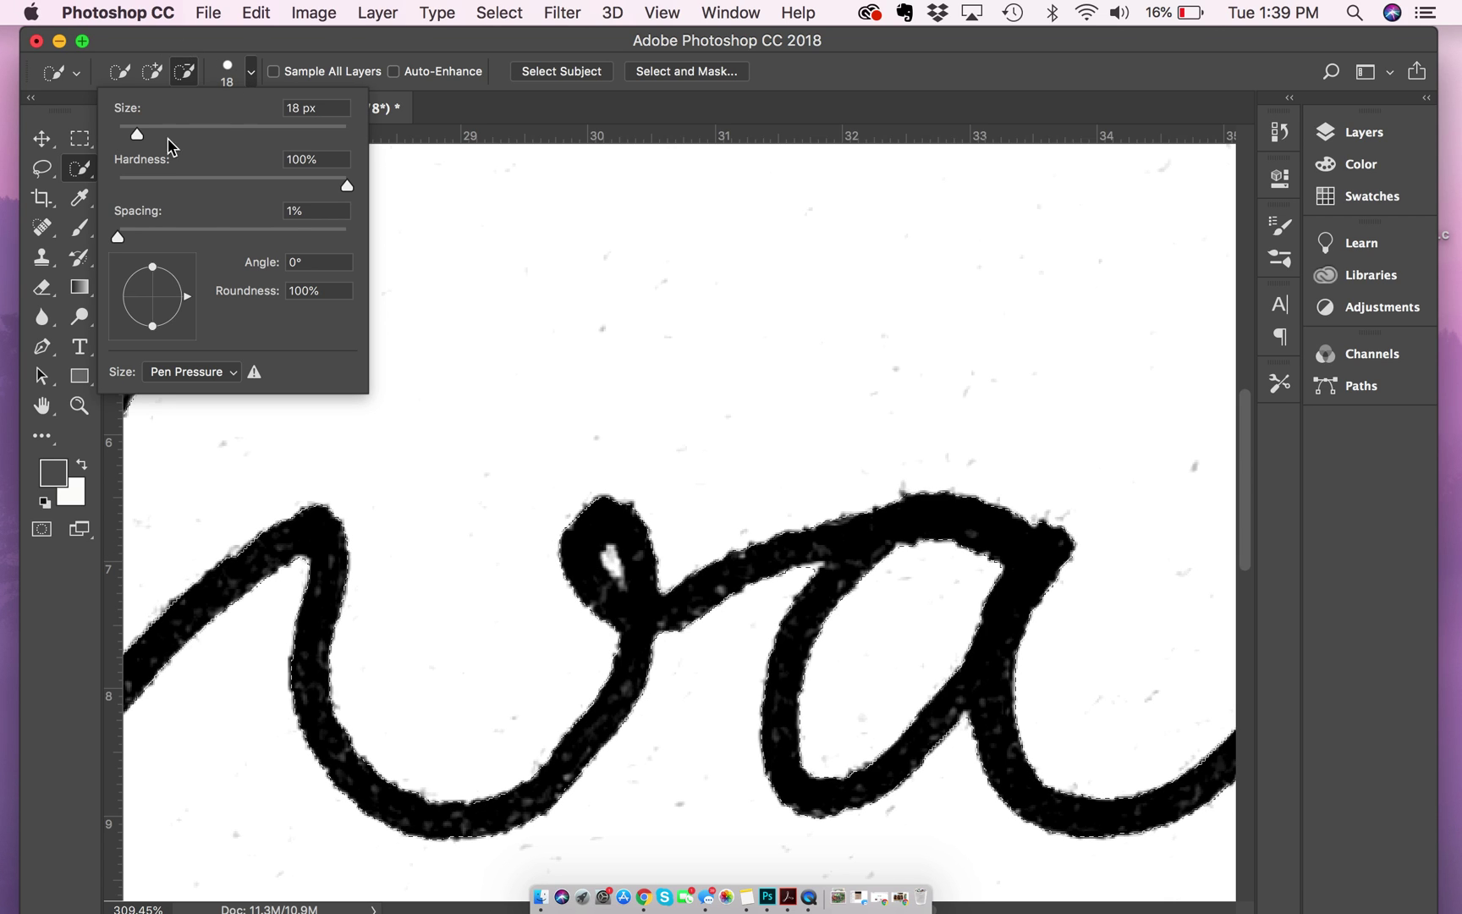
{"action": "left_click_drag", "start_coordinate": [136, 137], "coordinate": [126, 136]}
{"action": "key", "text": "Return"}
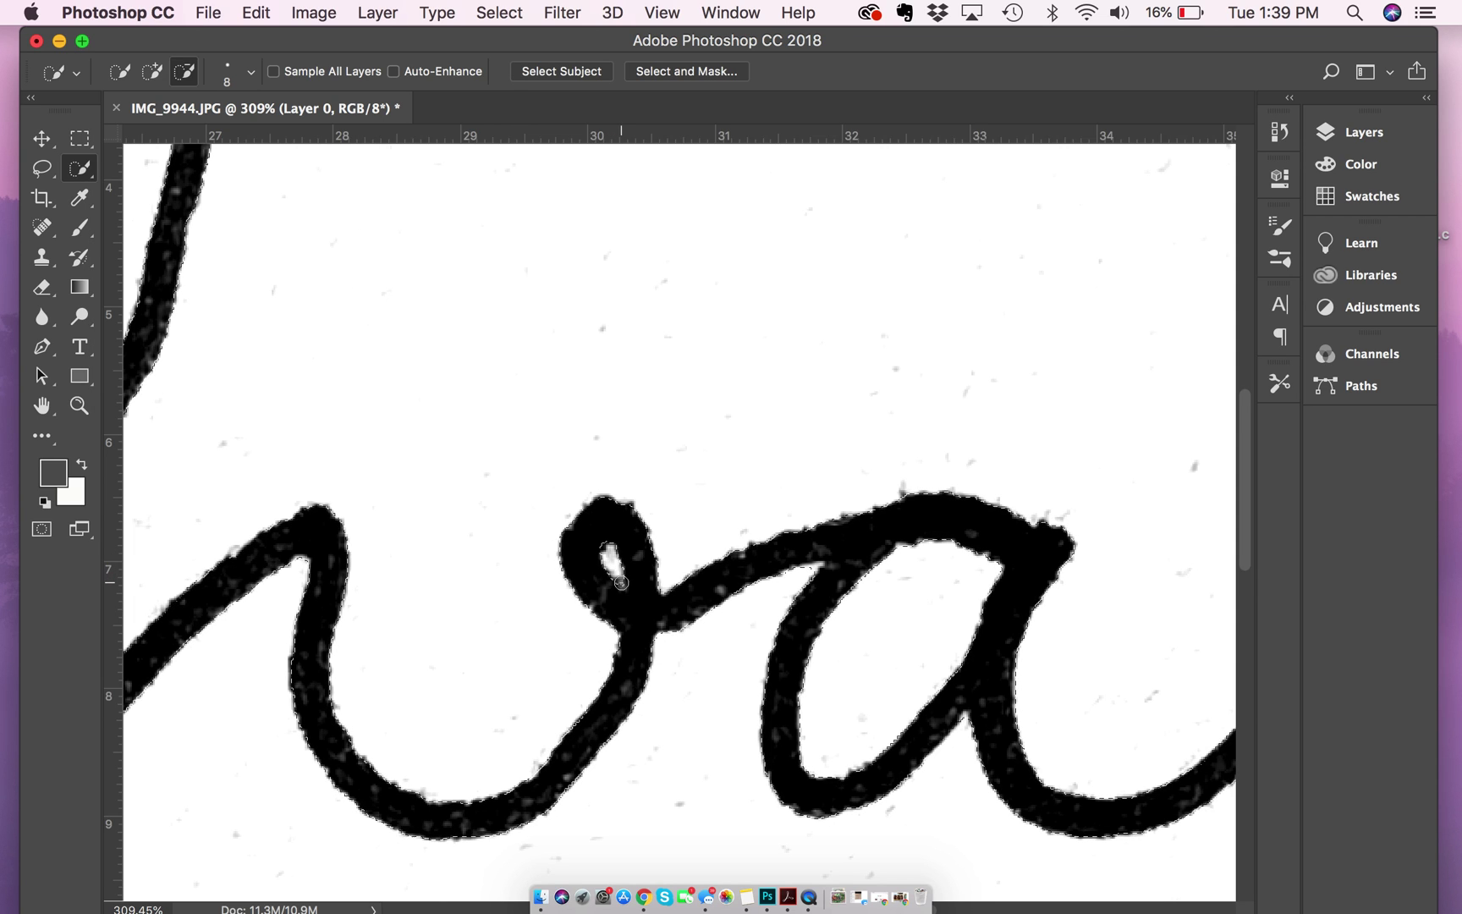
{"action": "scroll", "coordinate": [547, 521], "scroll_direction": "down", "scroll_amount": 2}
{"action": "scroll", "coordinate": [547, 521], "scroll_direction": "down", "scroll_amount": 4}
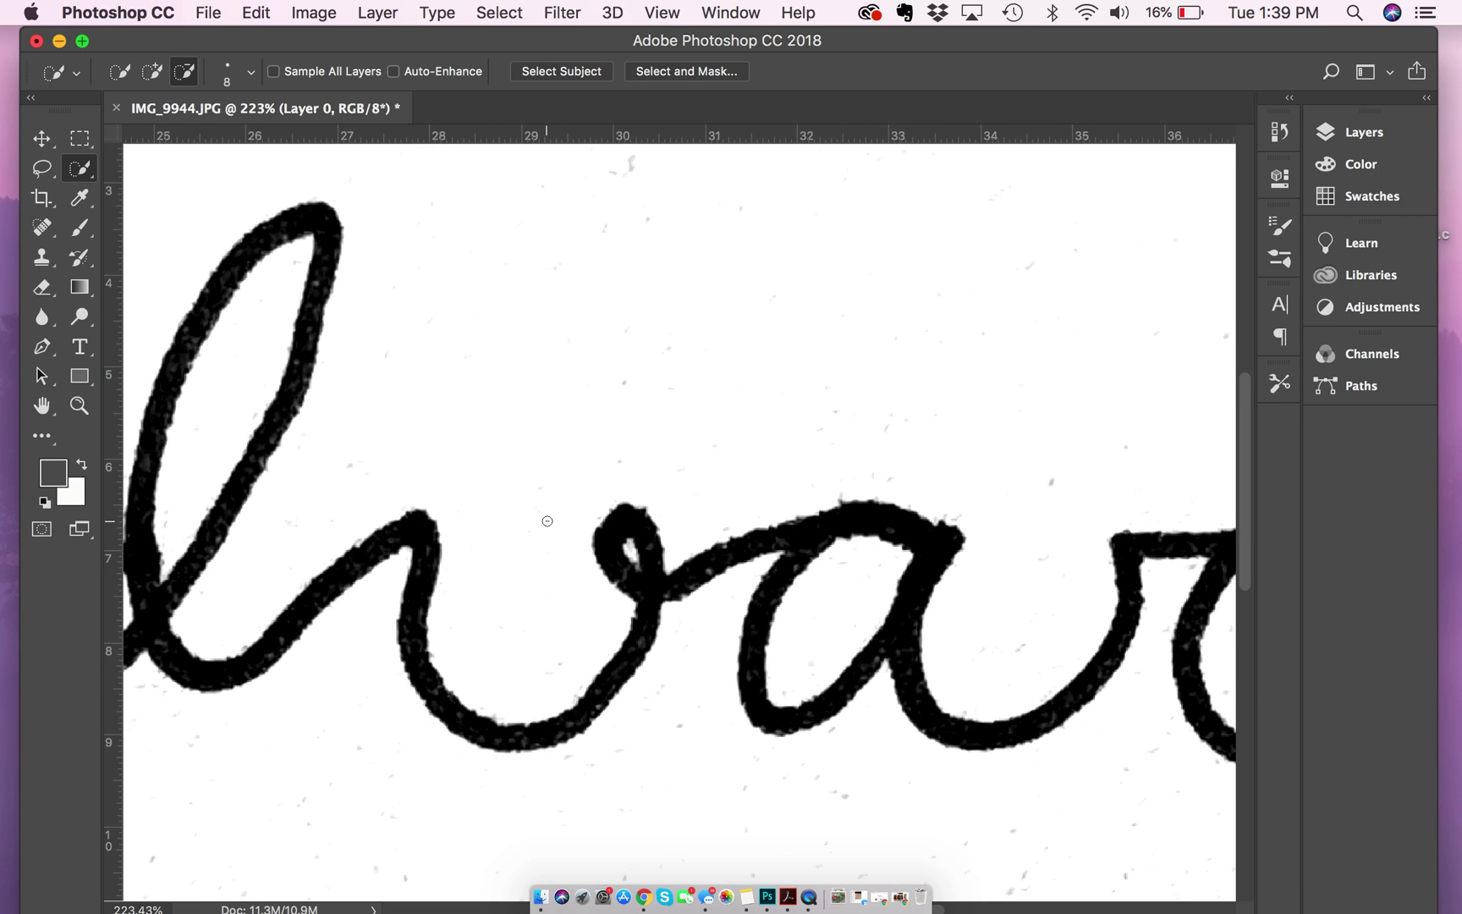
{"action": "scroll", "coordinate": [548, 520], "scroll_direction": "down", "scroll_amount": 4}
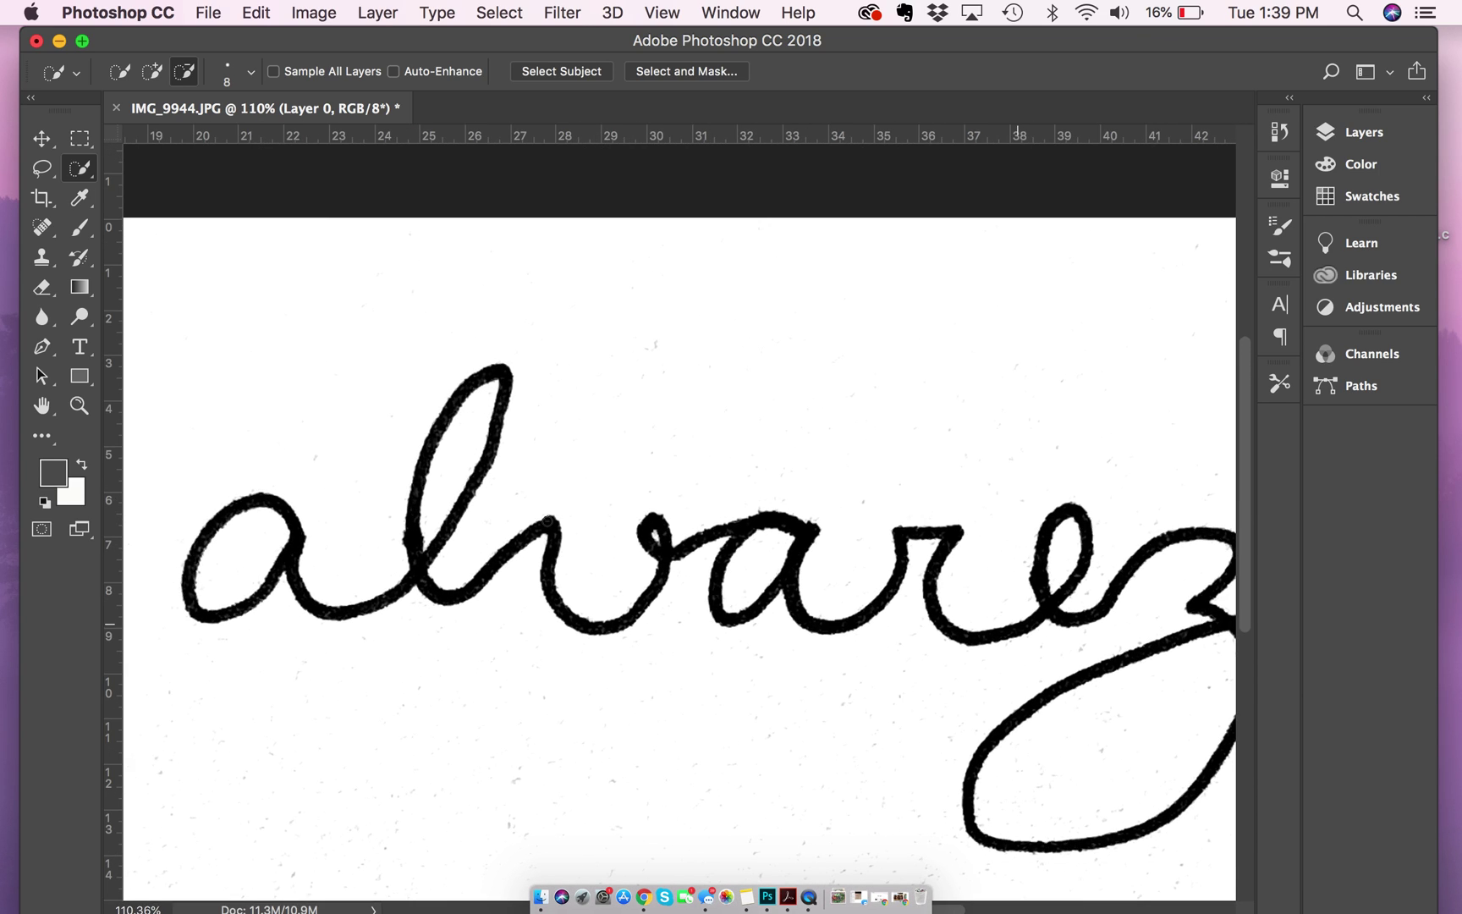
{"action": "scroll", "coordinate": [514, 507], "scroll_direction": "down", "scroll_amount": 2}
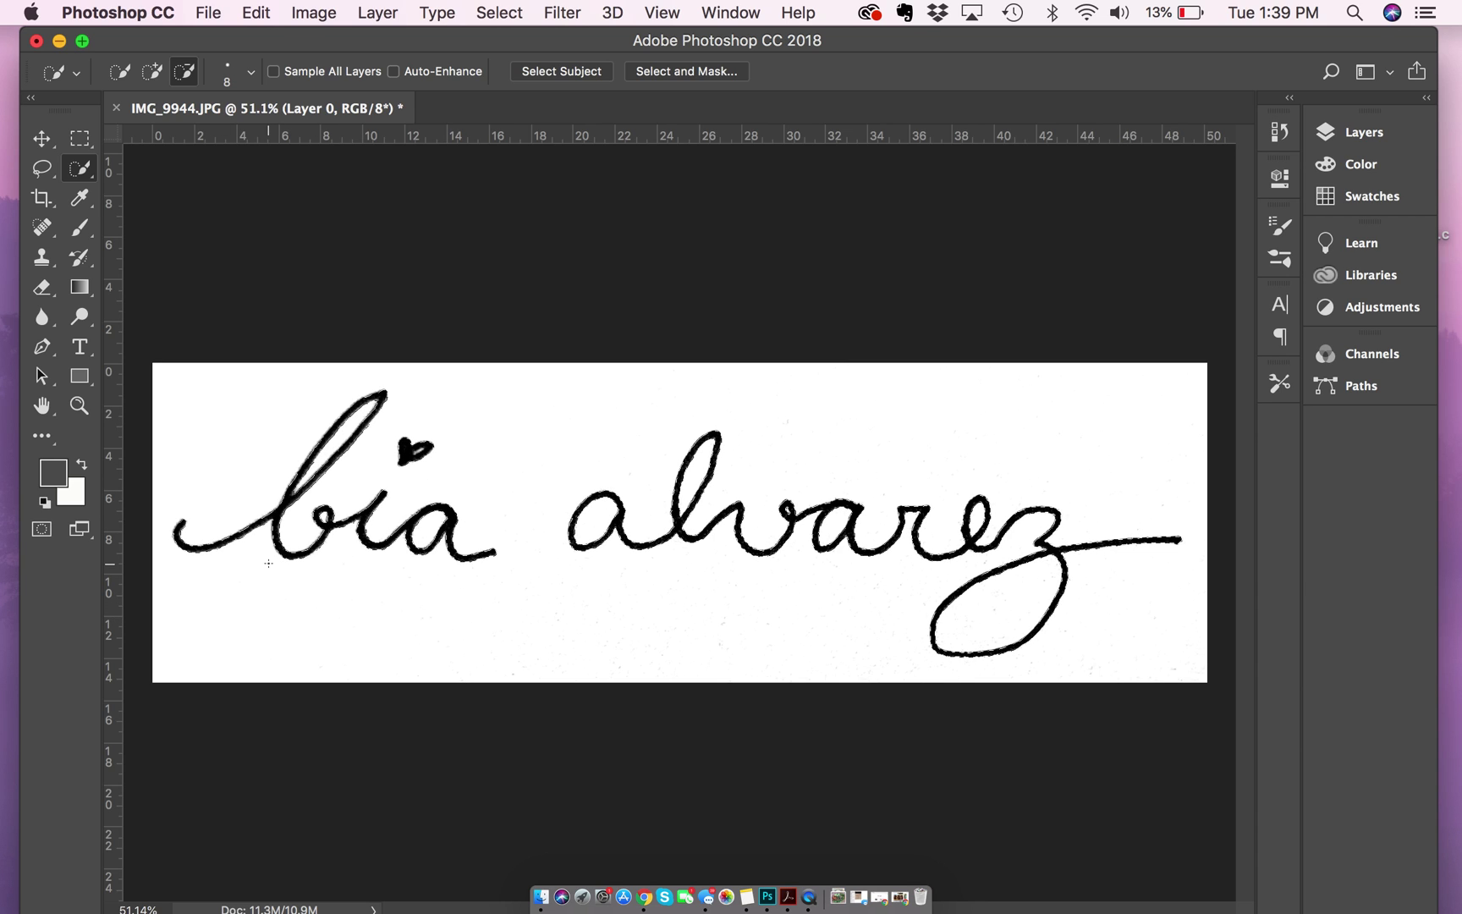
{"action": "left_click", "coordinate": [80, 228]}
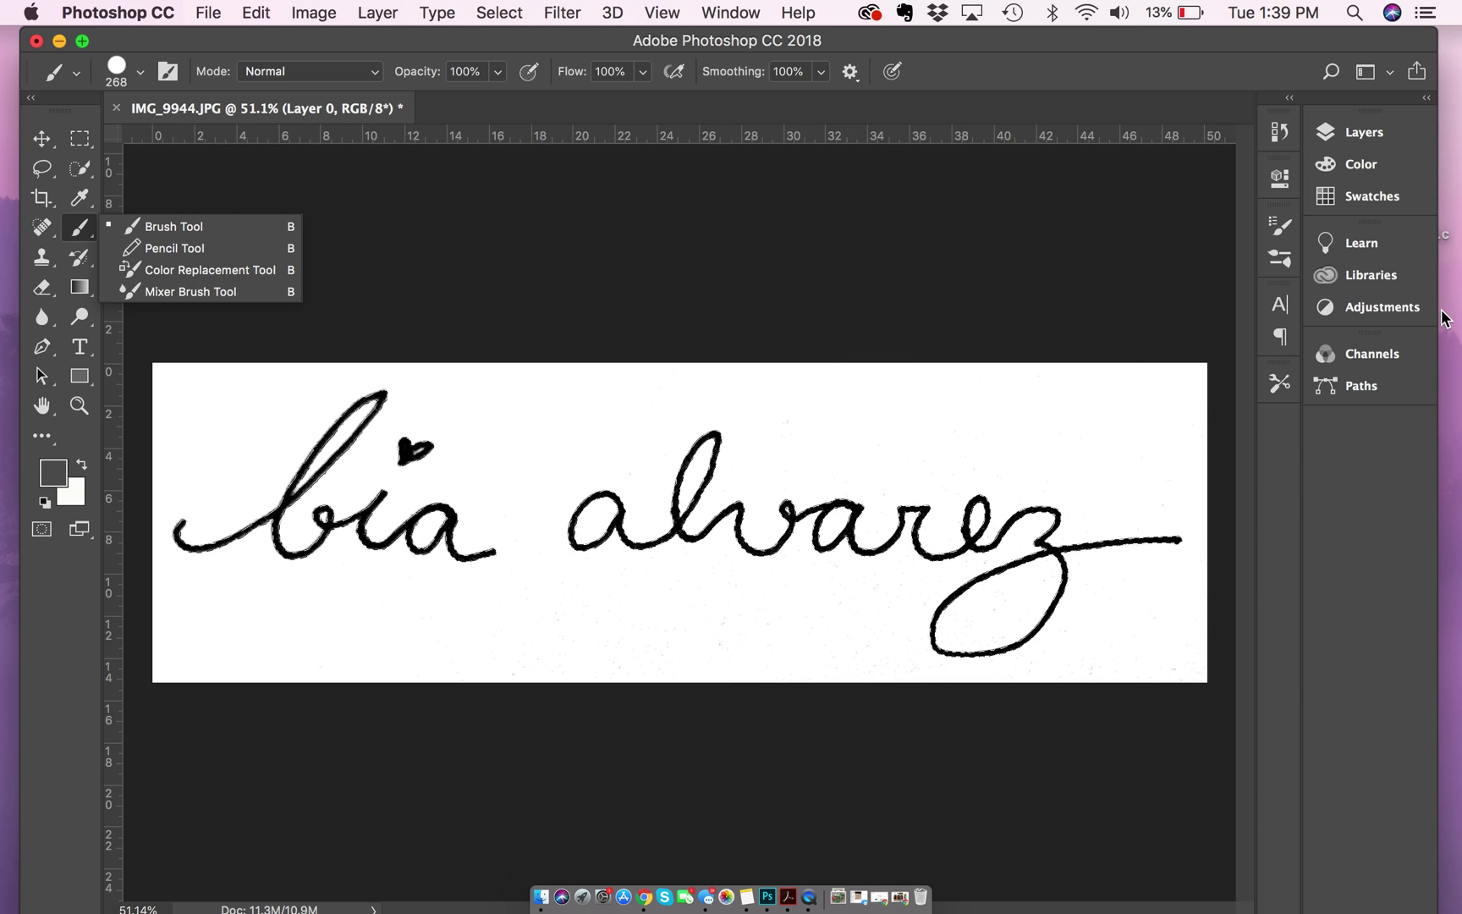
- Make black the painting colour from the Swatches panel, then collapse Swatches
{"action": "left_click", "coordinate": [1371, 195]}
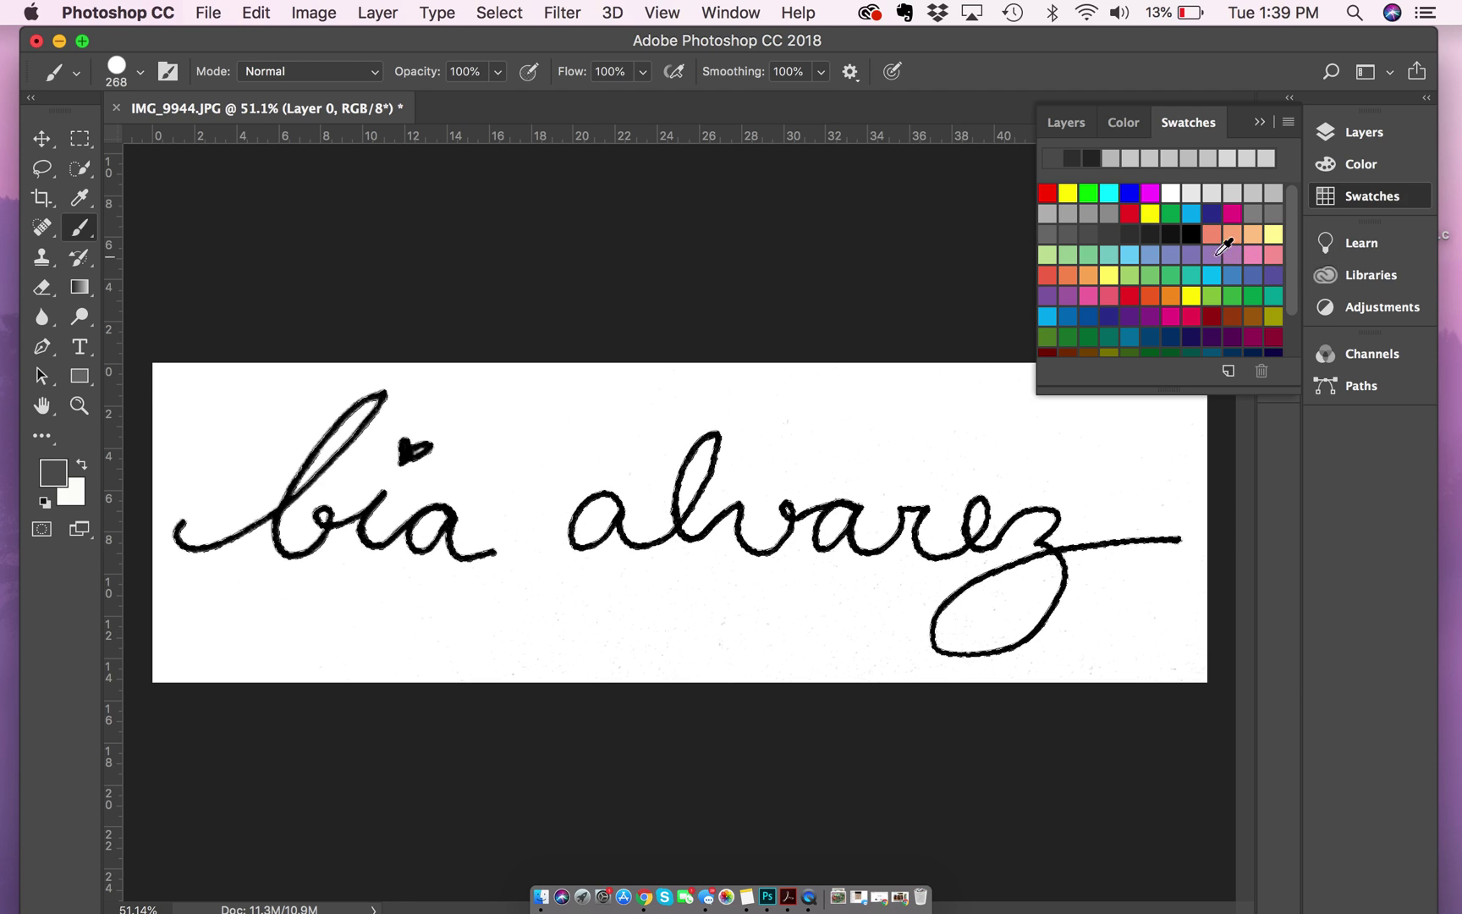
{"action": "left_click", "coordinate": [1193, 235]}
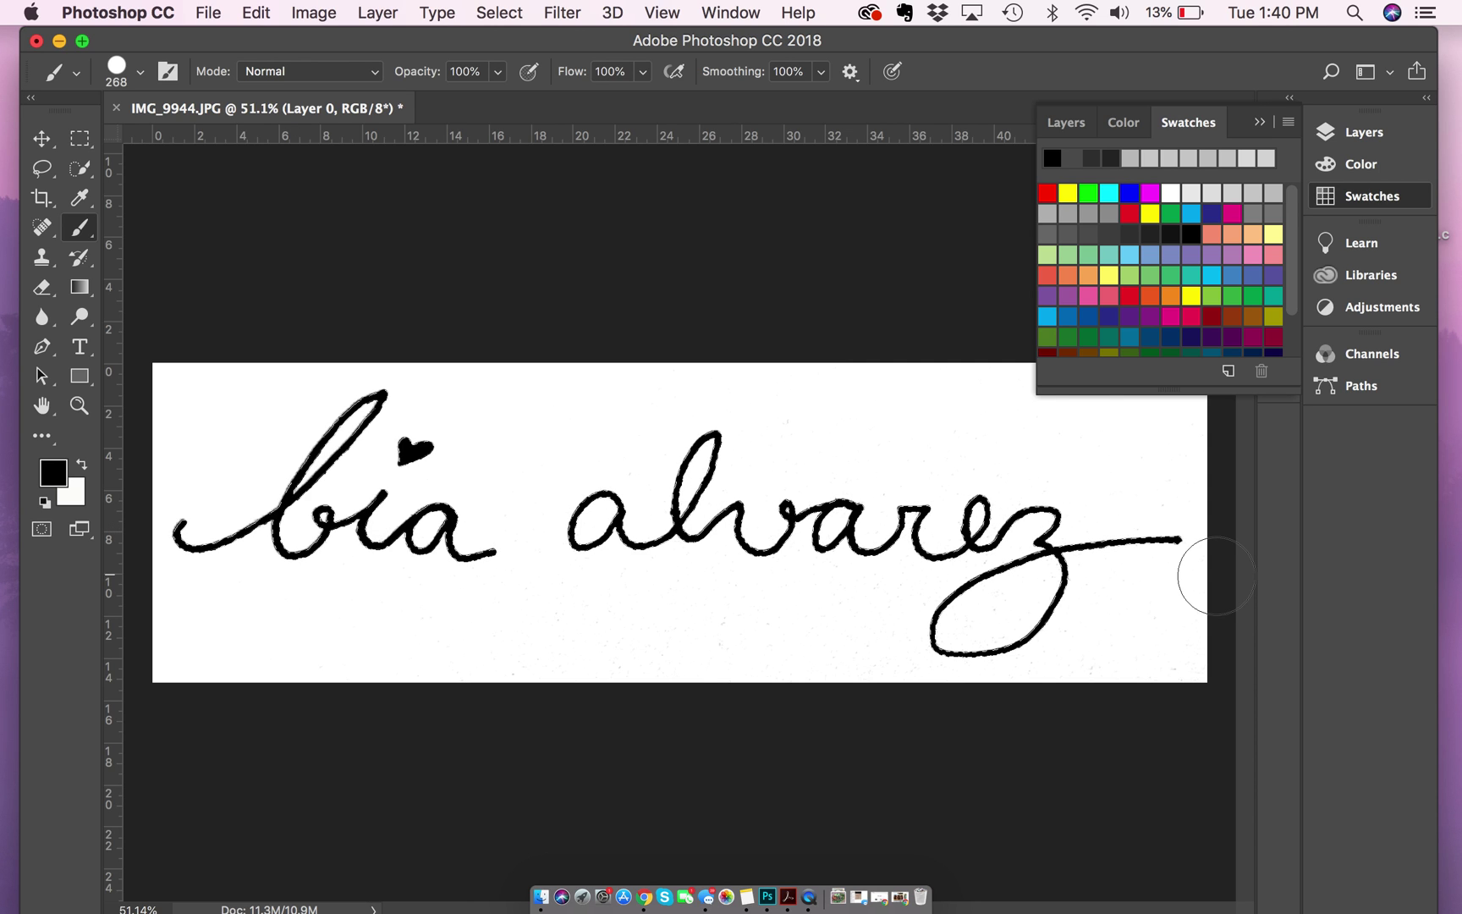
{"action": "left_click", "coordinate": [1260, 122]}
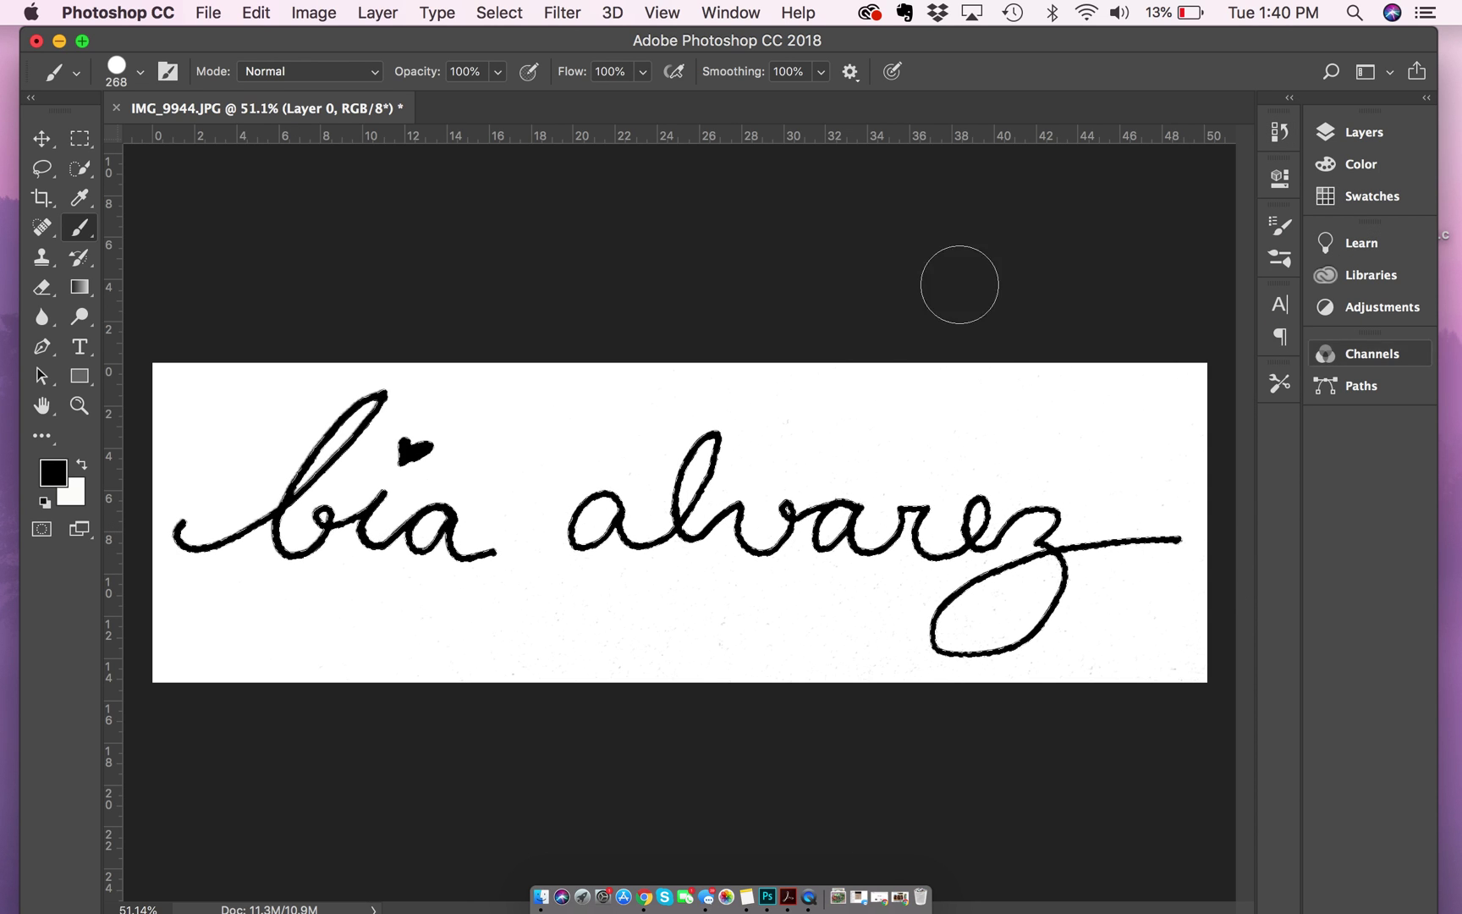
- Invert the selection so the white background is selected
{"action": "left_click", "coordinate": [44, 148]}
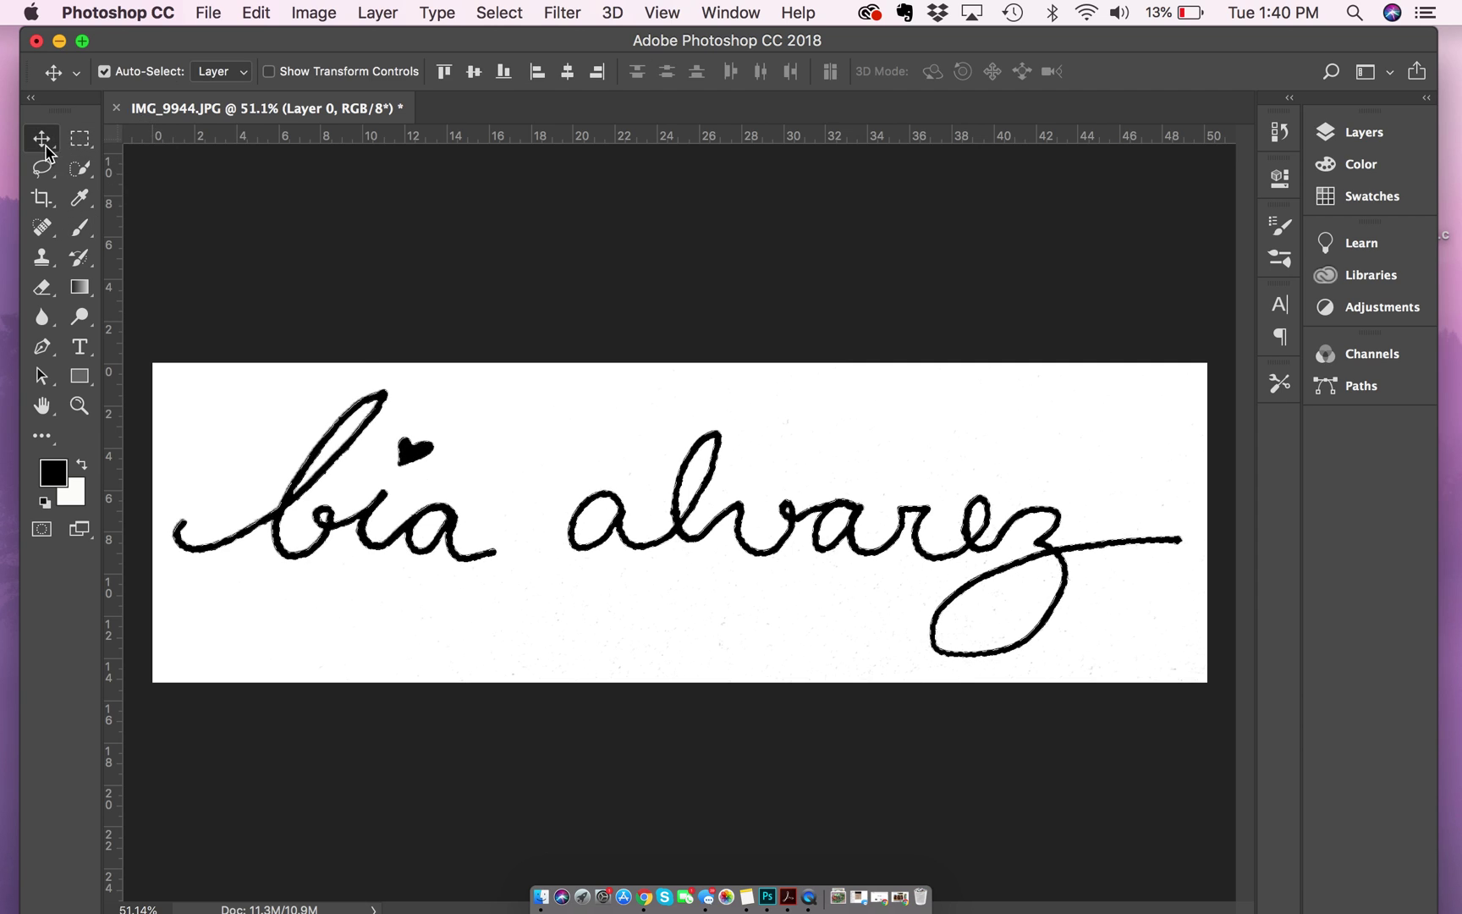
{"action": "left_click", "coordinate": [499, 13]}
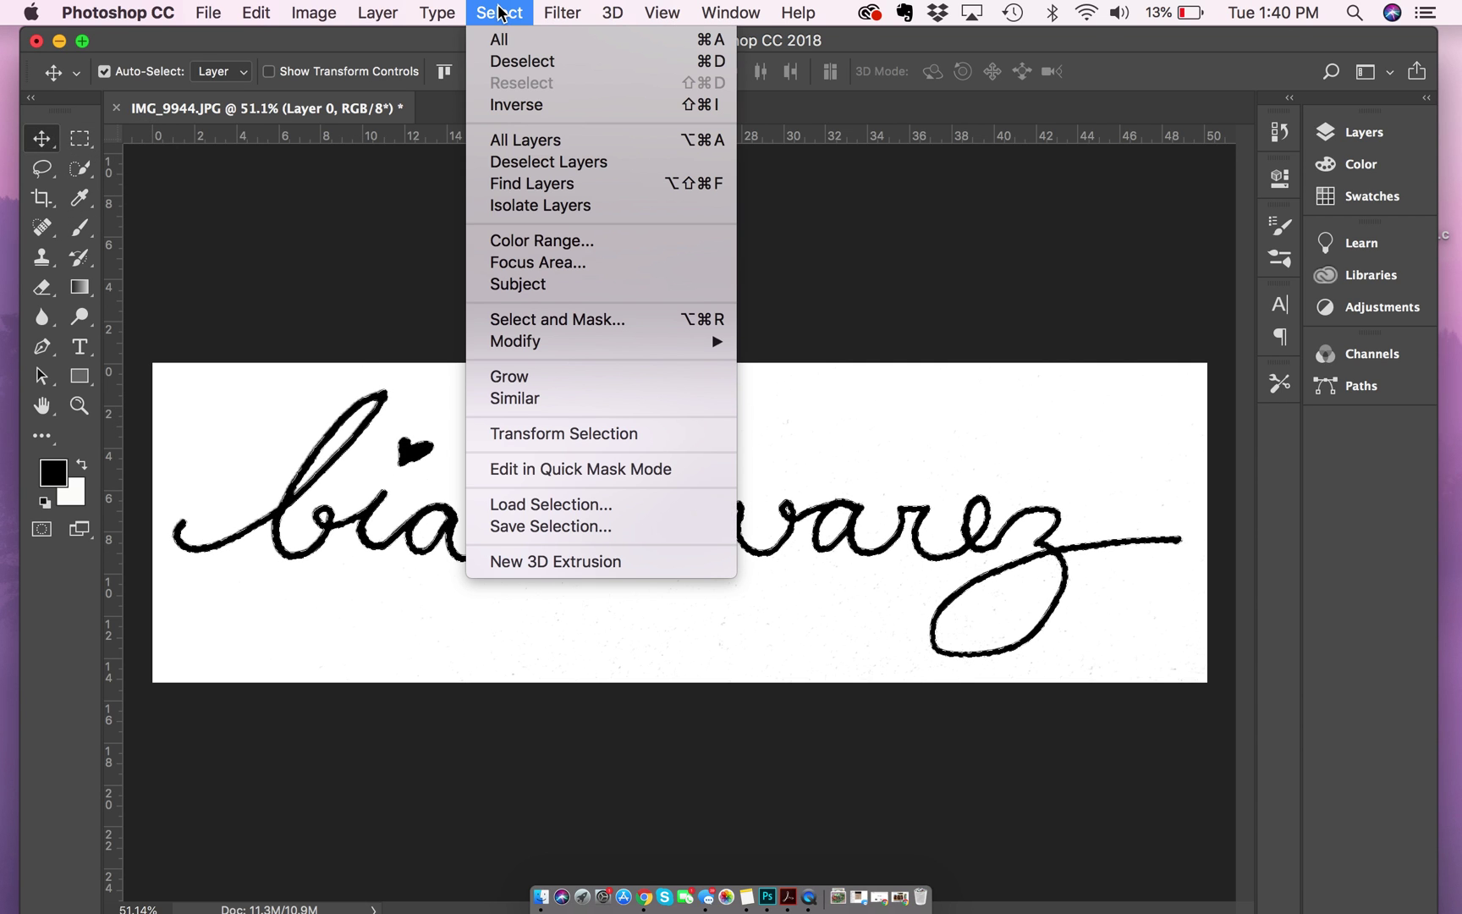
{"action": "left_click", "coordinate": [508, 110]}
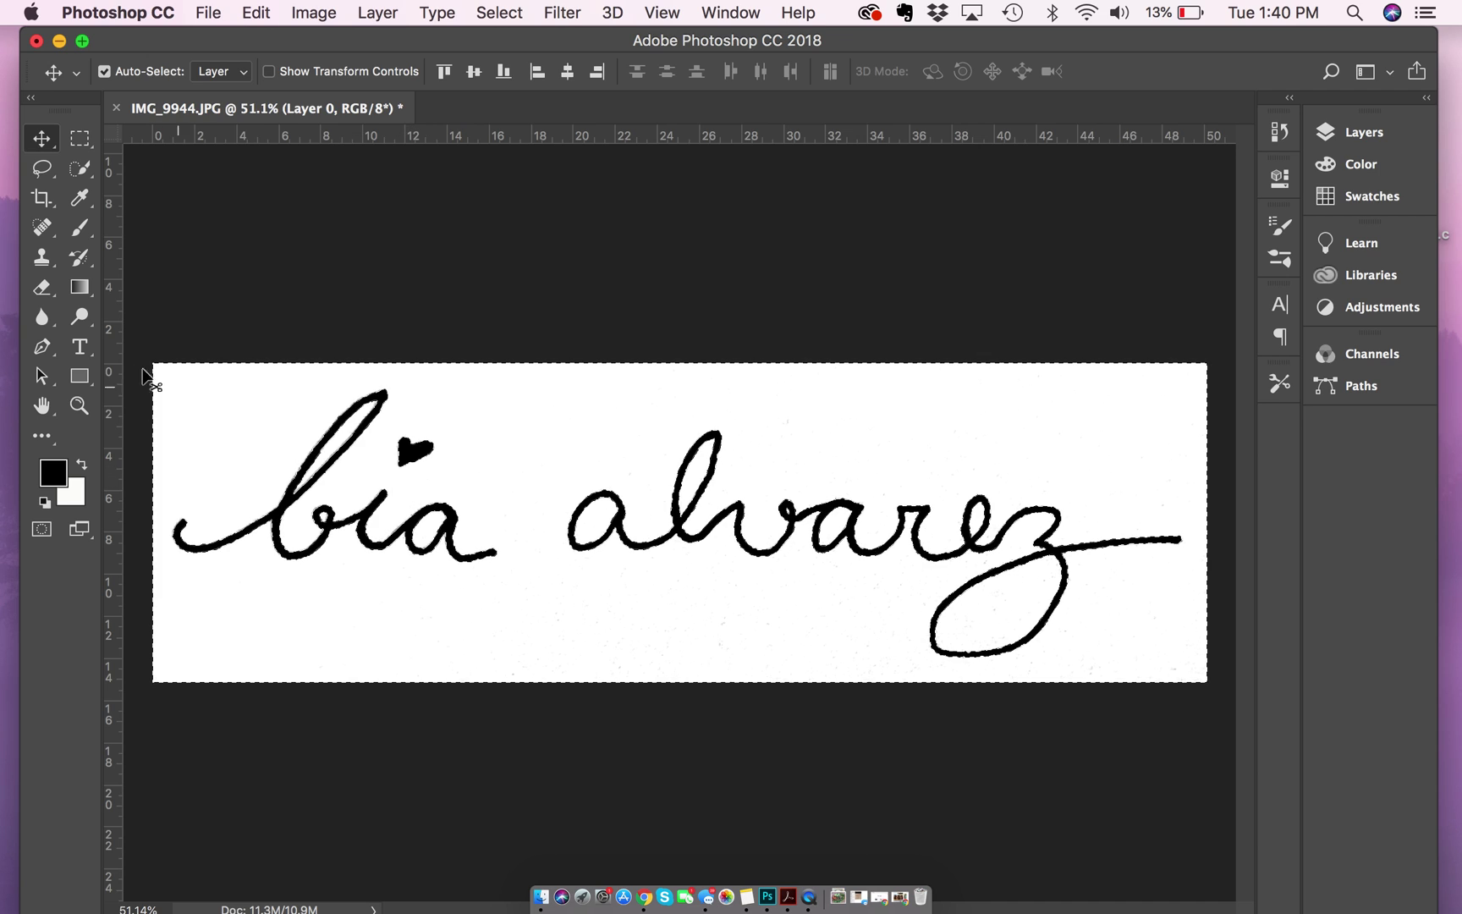
- Erase the white background to transparency with the Eraser, then deselect
{"action": "left_click", "coordinate": [41, 287]}
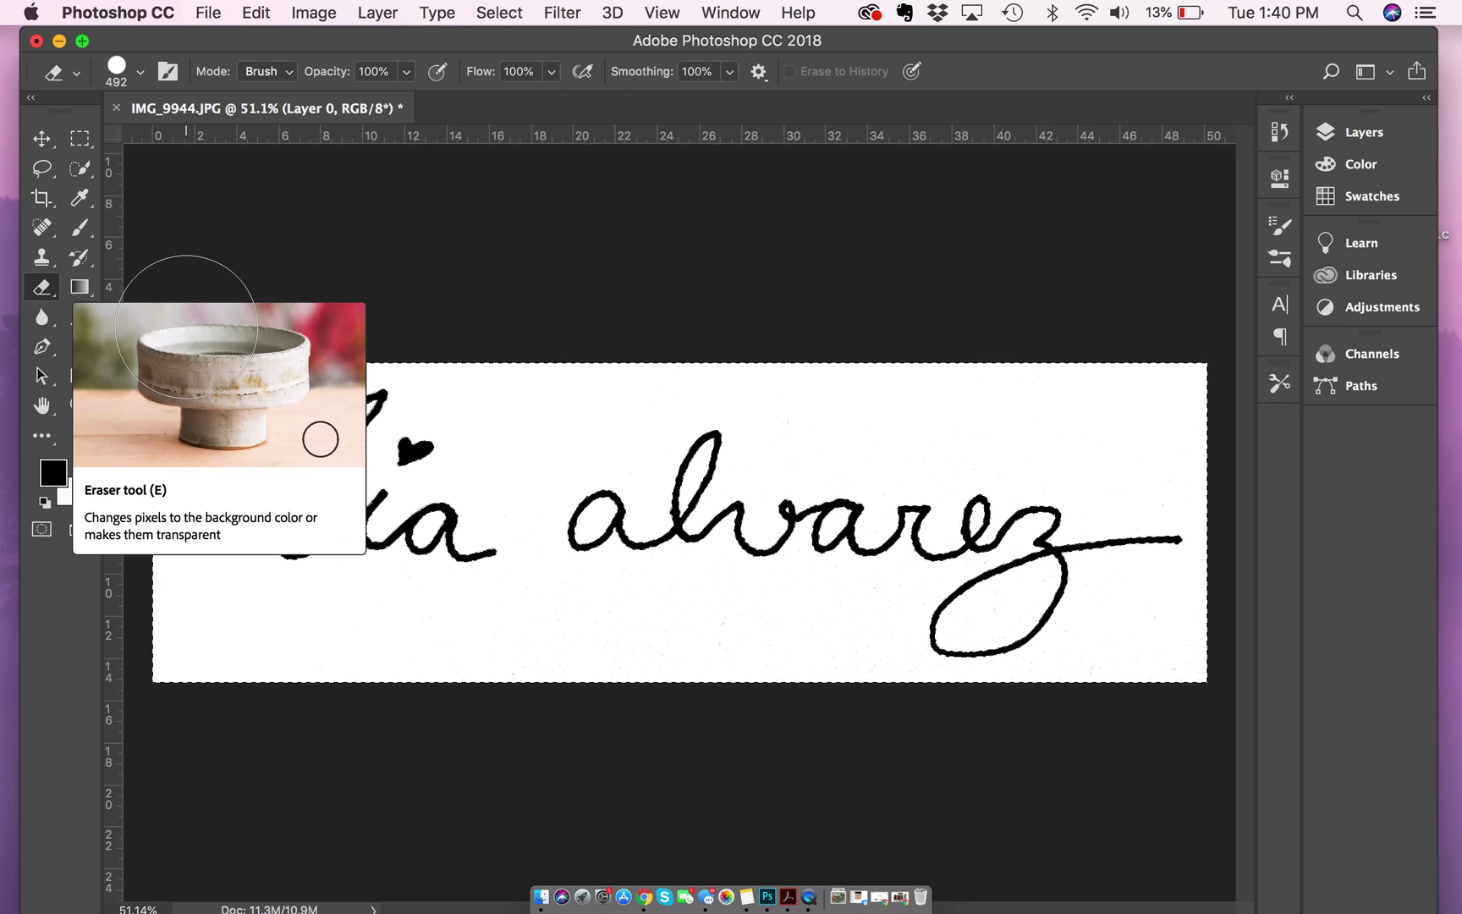
{"action": "mouse_move", "coordinate": [246, 343]}
{"action": "left_mouse_down"}
{"action": "mouse_move", "coordinate": [173, 378]}
{"action": "mouse_move", "coordinate": [190, 646]}
{"action": "mouse_move", "coordinate": [195, 286]}
{"action": "mouse_move", "coordinate": [182, 780]}
{"action": "mouse_move", "coordinate": [202, 644]}
{"action": "mouse_move", "coordinate": [297, 366]}
{"action": "mouse_move", "coordinate": [307, 669]}
{"action": "mouse_move", "coordinate": [313, 350]}
{"action": "mouse_move", "coordinate": [401, 338]}
{"action": "mouse_move", "coordinate": [705, 349]}
{"action": "mouse_move", "coordinate": [737, 334]}
{"action": "left_mouse_up"}
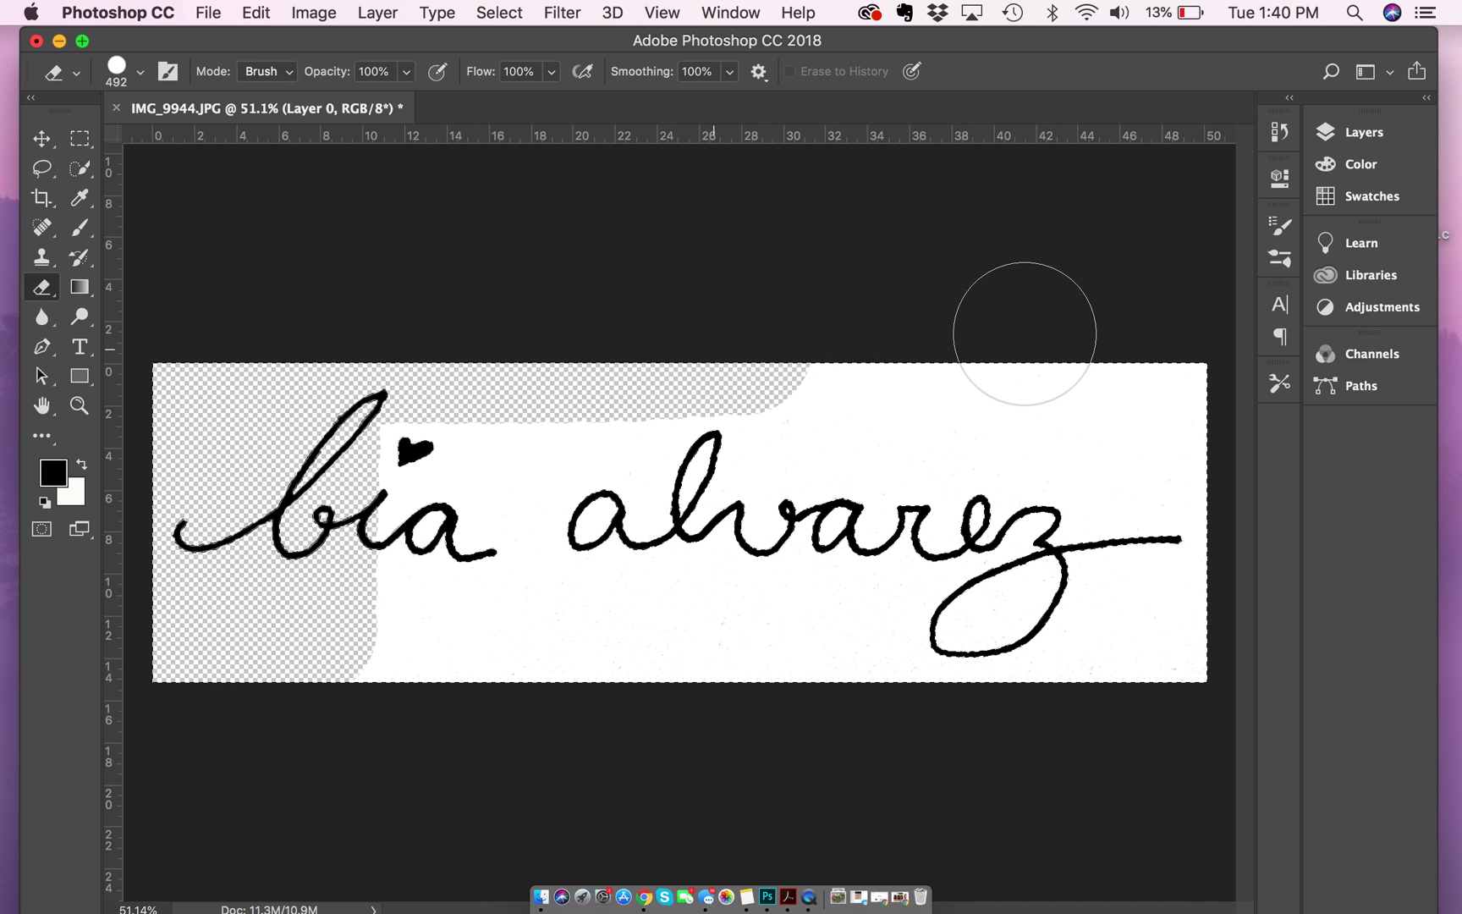
{"action": "mouse_move", "coordinate": [1025, 333]}
{"action": "left_mouse_down"}
{"action": "mouse_move", "coordinate": [1182, 369]}
{"action": "mouse_move", "coordinate": [1214, 553]}
{"action": "mouse_move", "coordinate": [1204, 686]}
{"action": "mouse_move", "coordinate": [782, 672]}
{"action": "mouse_move", "coordinate": [347, 688]}
{"action": "mouse_move", "coordinate": [388, 519]}
{"action": "mouse_move", "coordinate": [438, 408]}
{"action": "mouse_move", "coordinate": [412, 395]}
{"action": "mouse_move", "coordinate": [459, 651]}
{"action": "mouse_move", "coordinate": [566, 405]}
{"action": "left_mouse_up"}
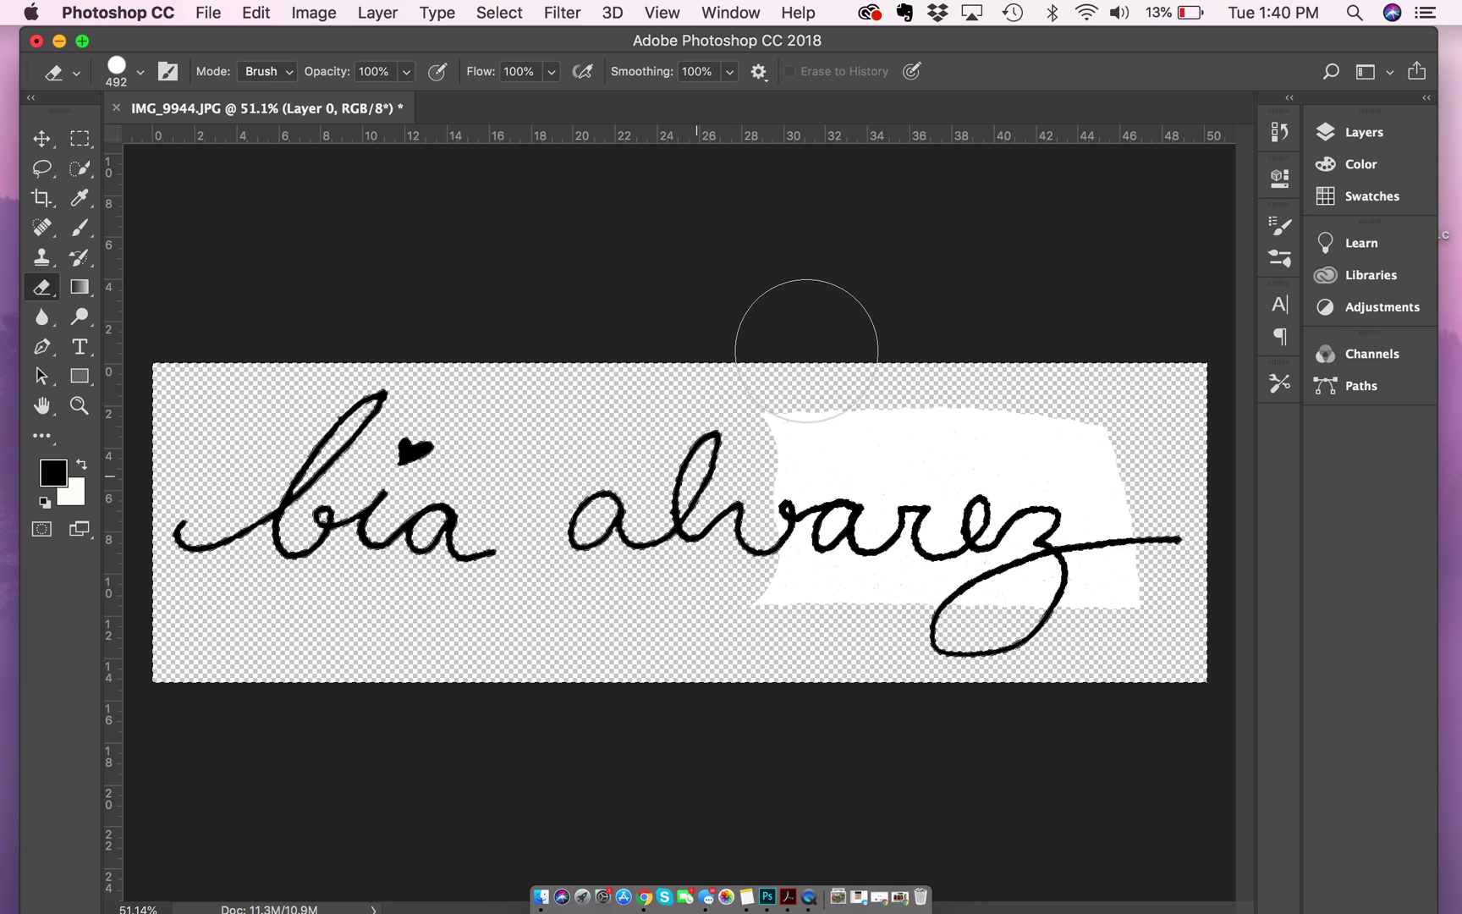
{"action": "mouse_move", "coordinate": [939, 501]}
{"action": "left_mouse_down"}
{"action": "mouse_move", "coordinate": [904, 585]}
{"action": "mouse_move", "coordinate": [1051, 363]}
{"action": "mouse_move", "coordinate": [958, 587]}
{"action": "mouse_move", "coordinate": [1114, 412]}
{"action": "mouse_move", "coordinate": [1038, 585]}
{"action": "mouse_move", "coordinate": [1122, 502]}
{"action": "mouse_move", "coordinate": [1138, 597]}
{"action": "left_mouse_up"}
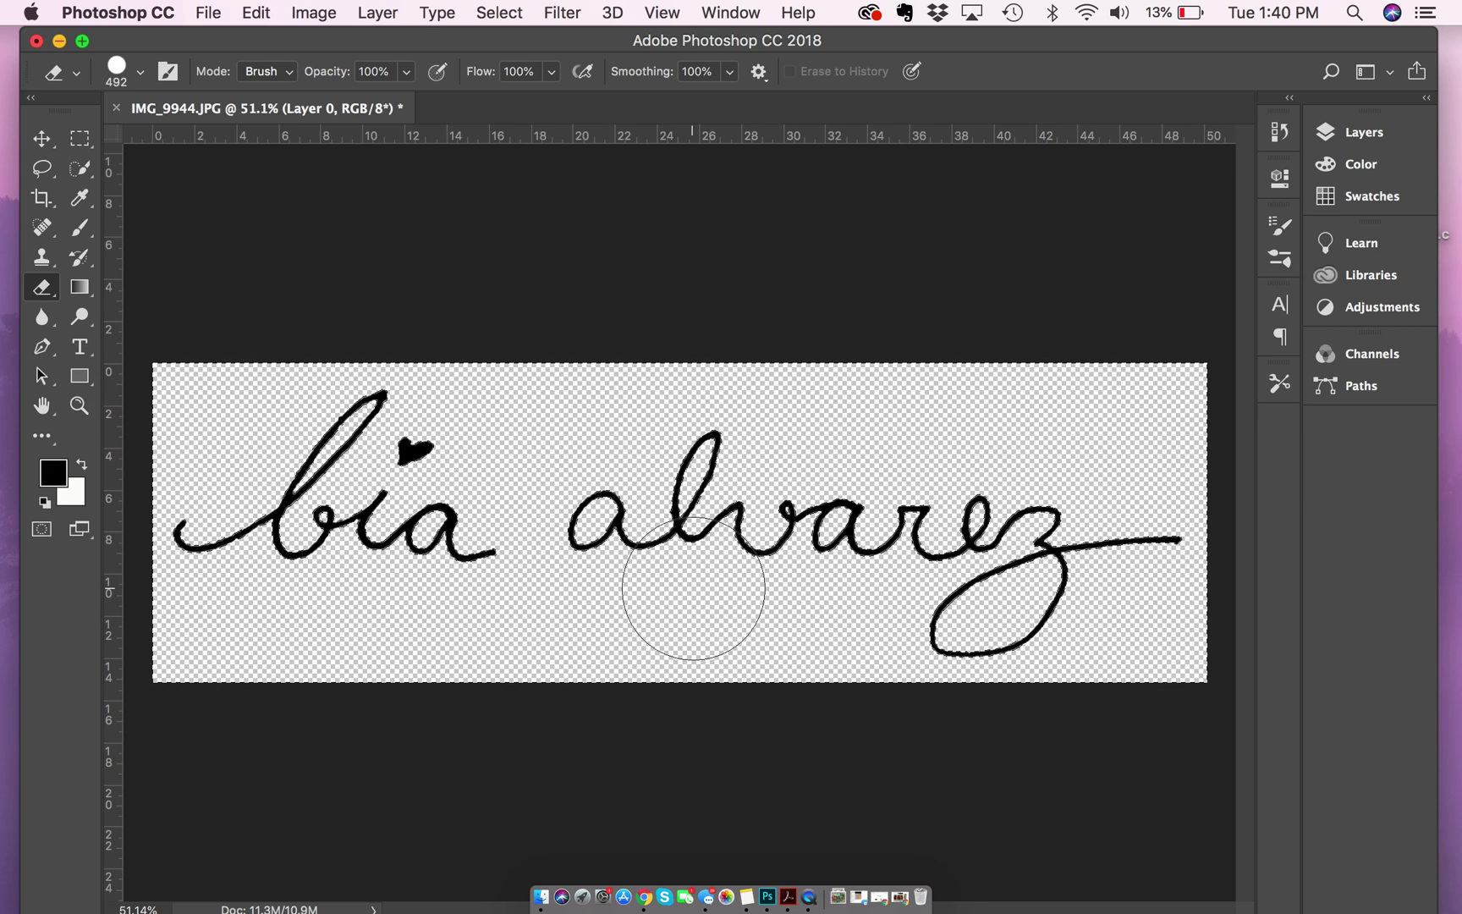
{"action": "left_click", "coordinate": [510, 14]}
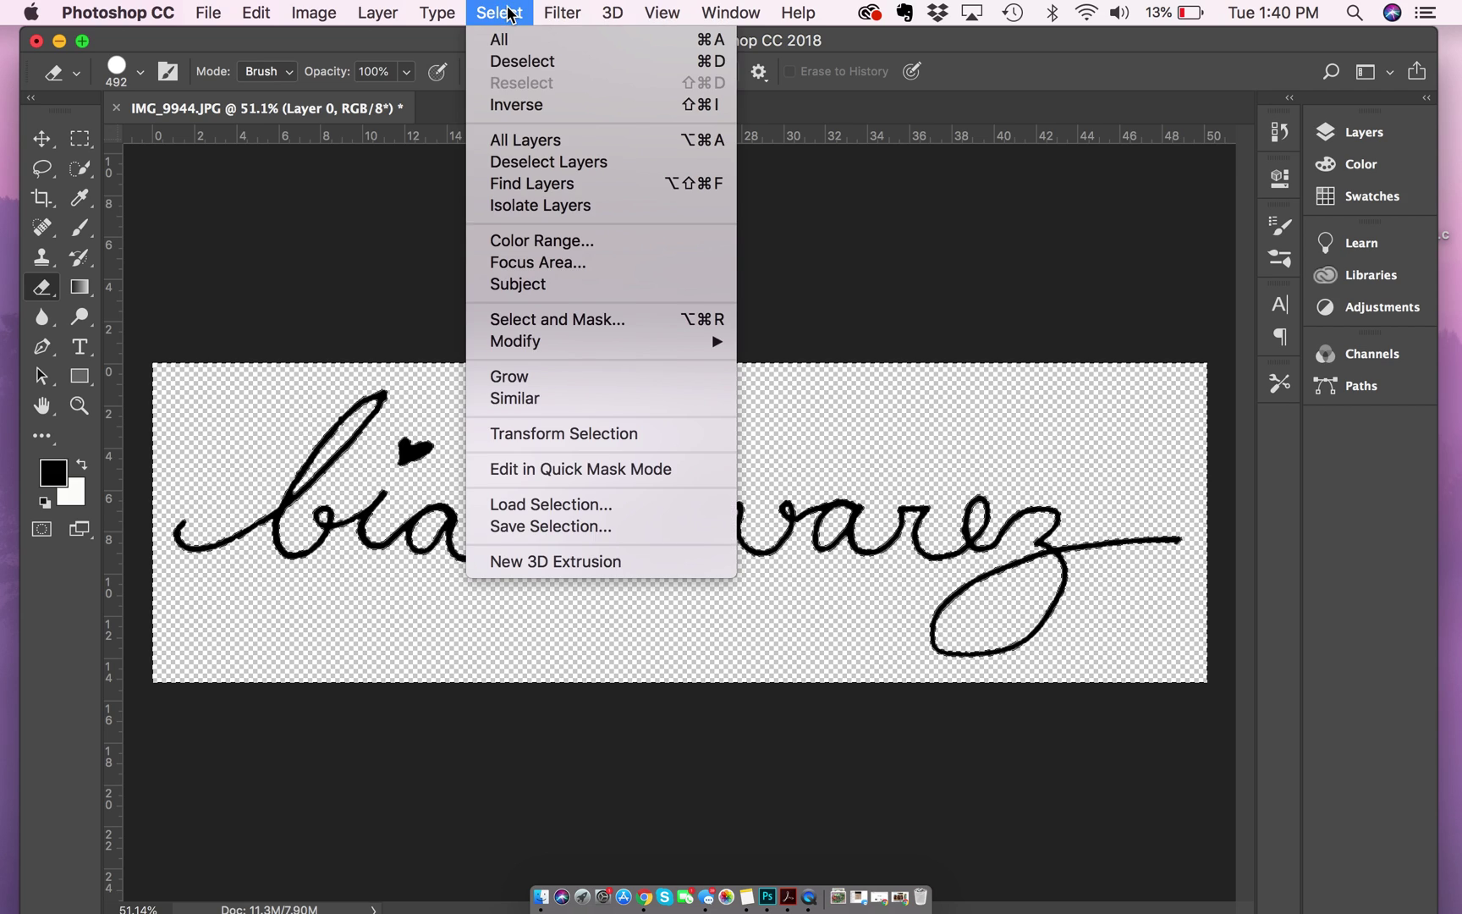
{"action": "left_click", "coordinate": [523, 66]}
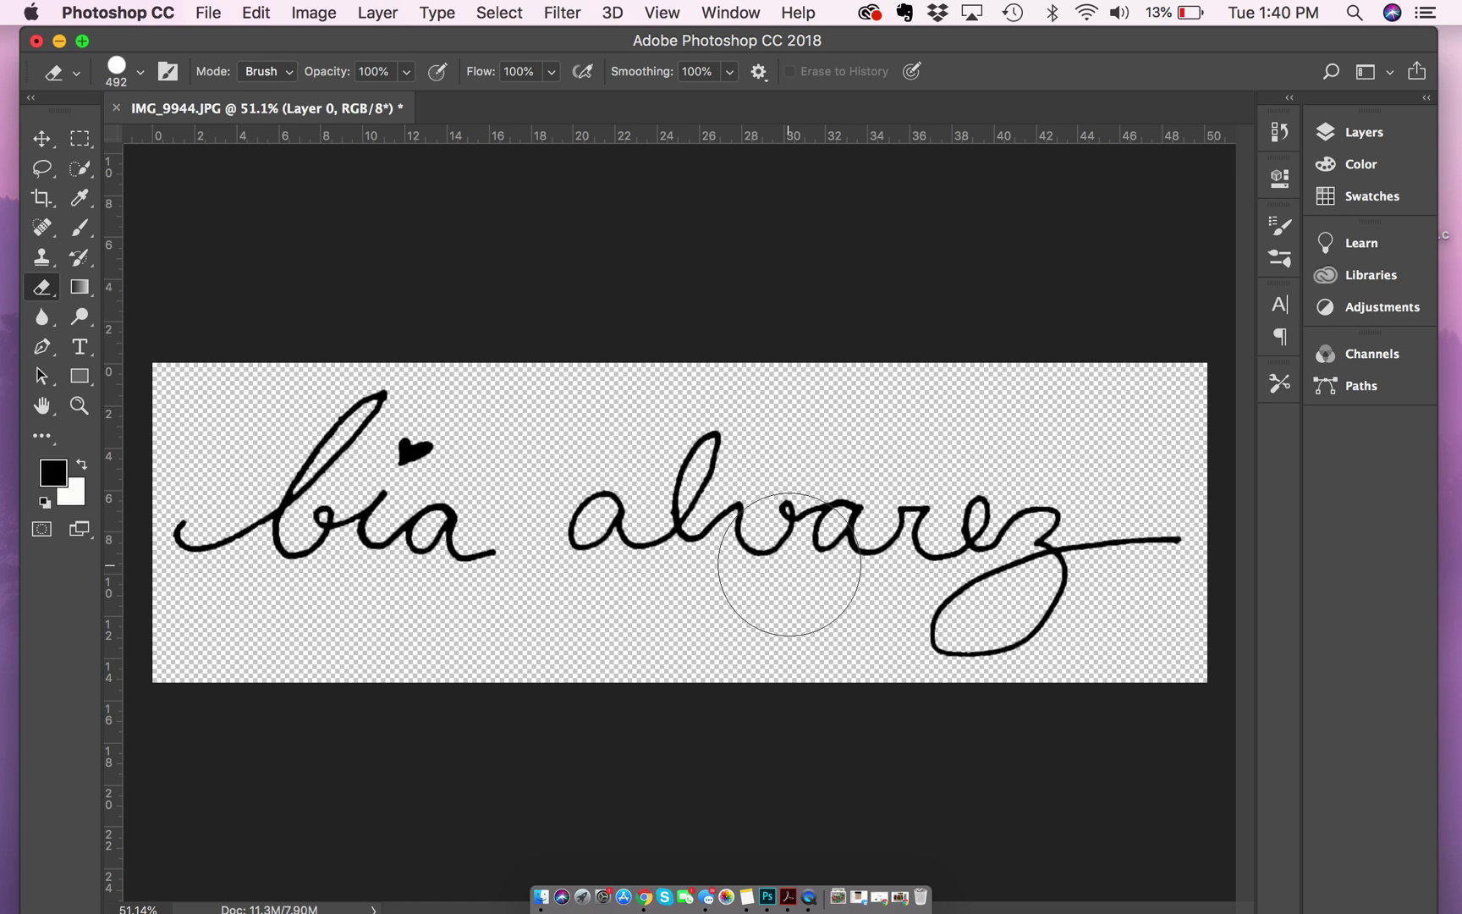
- Start a Save As and choose PNG as the file format
{"action": "left_click", "coordinate": [210, 14]}
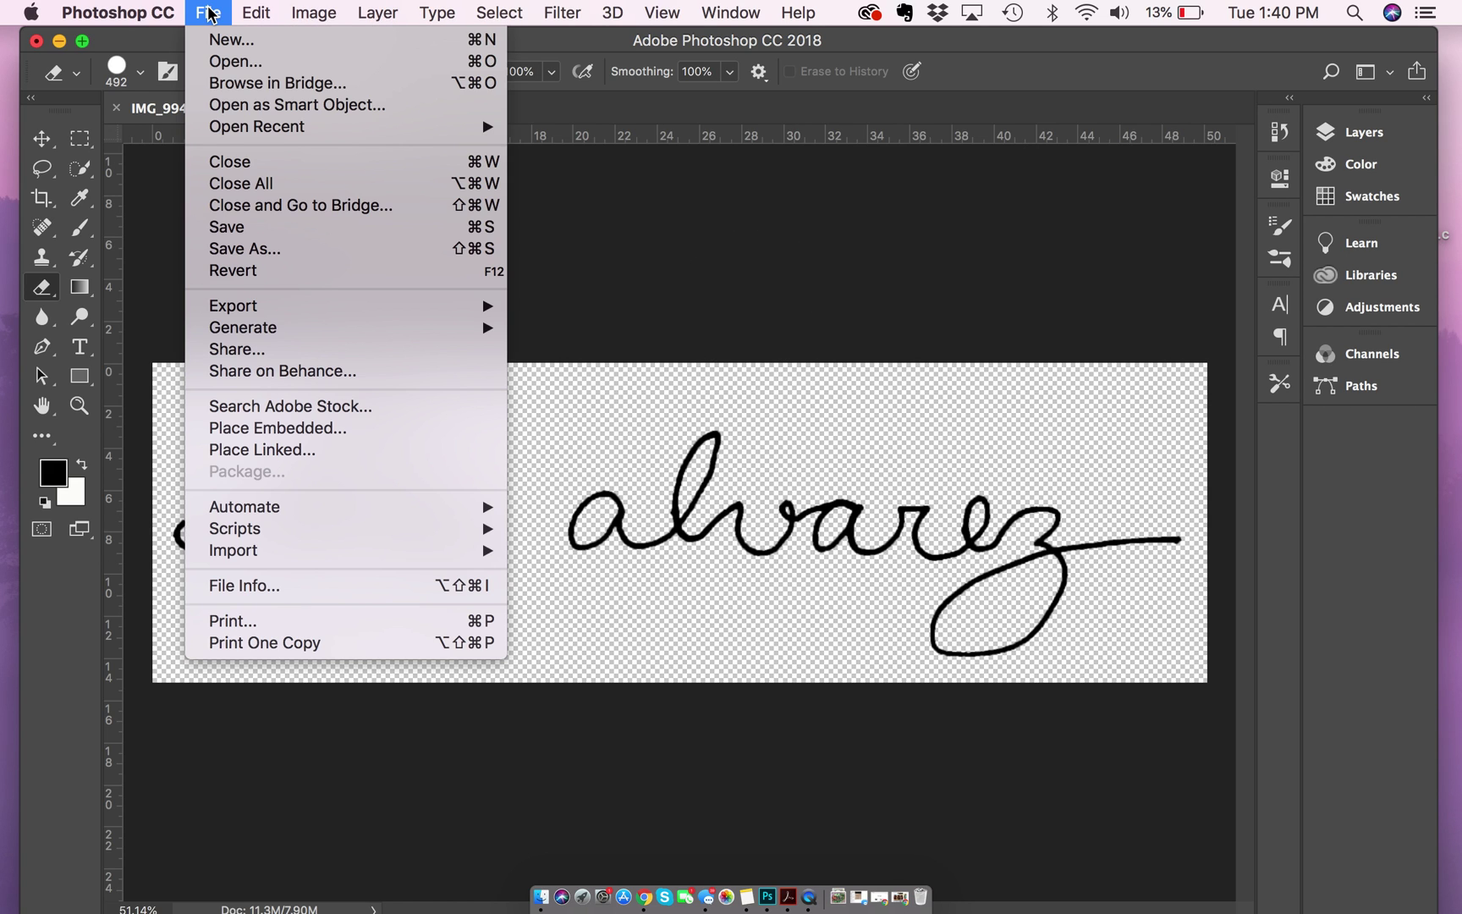
{"action": "left_click", "coordinate": [210, 14]}
{"action": "left_click", "coordinate": [205, 14]}
{"action": "left_click", "coordinate": [206, 13]}
{"action": "left_click", "coordinate": [207, 12]}
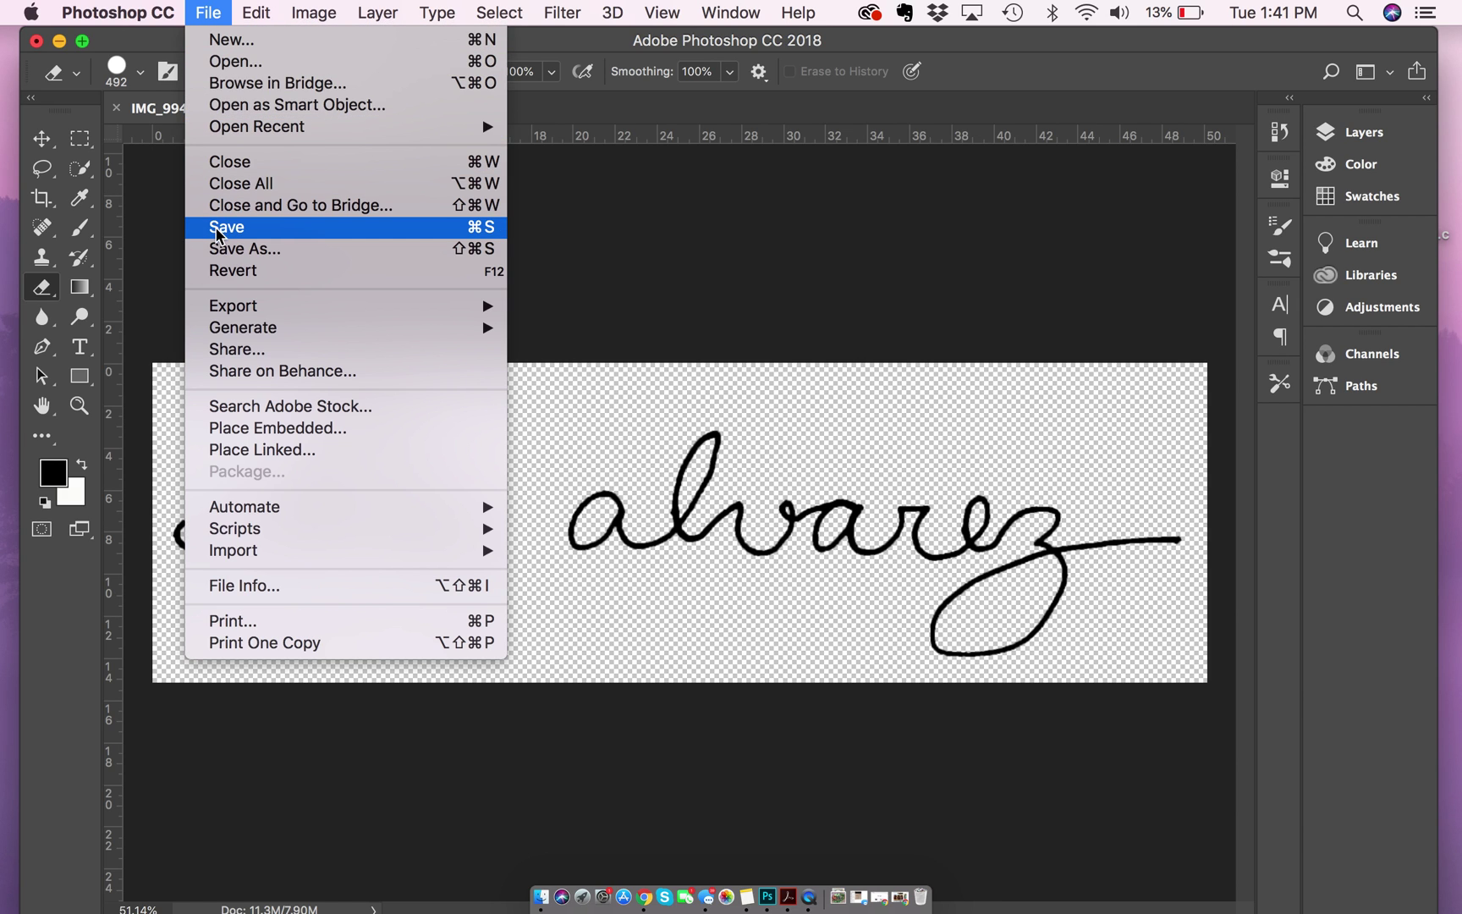
{"action": "left_click", "coordinate": [218, 236]}
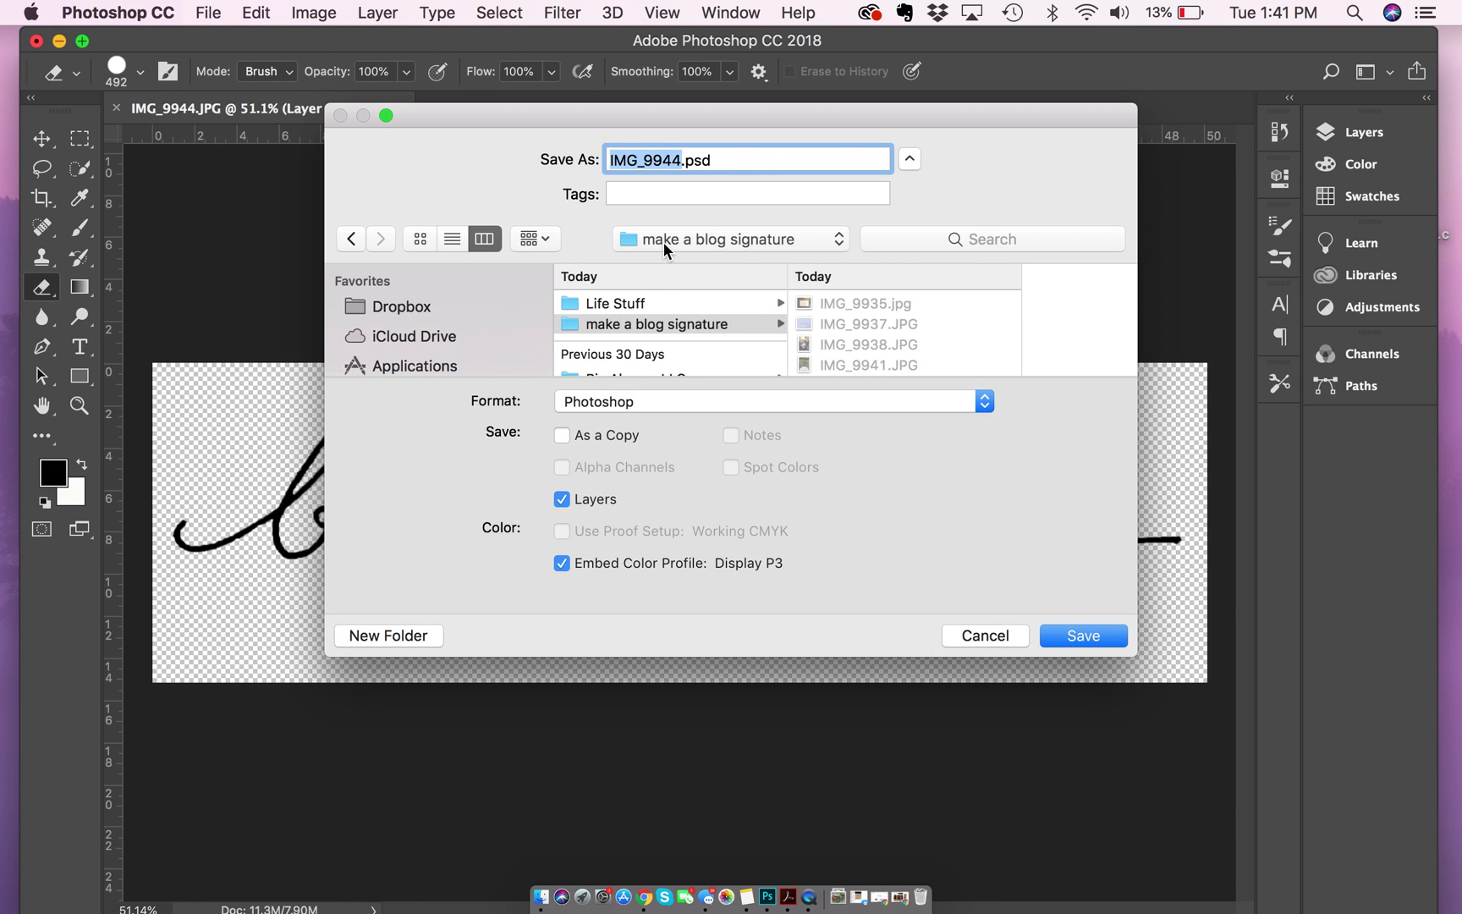
{"action": "left_click", "coordinate": [630, 401]}
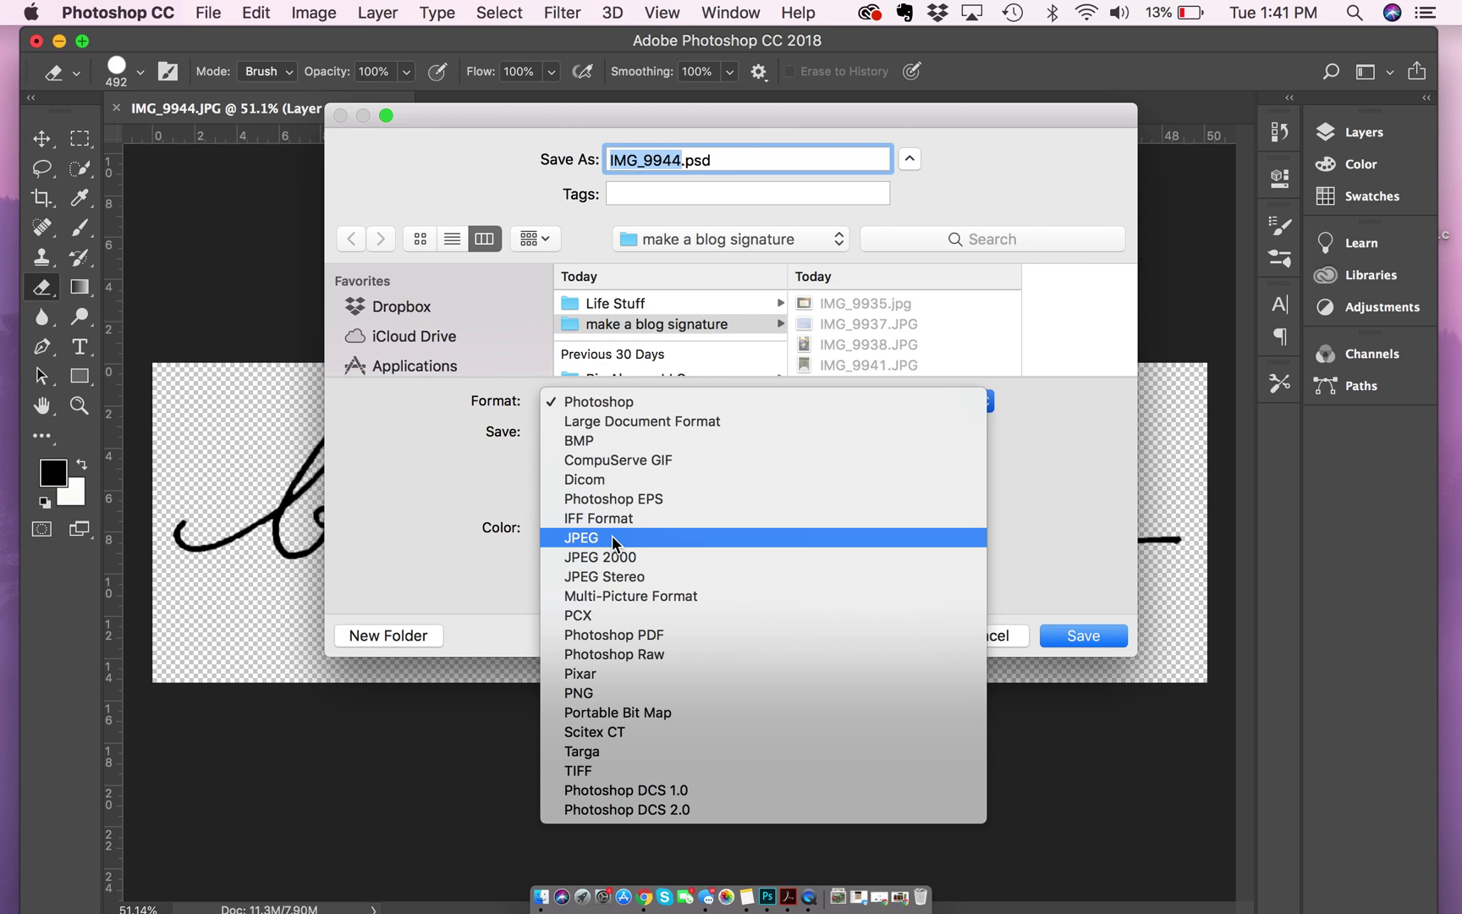
{"action": "left_click", "coordinate": [601, 693]}
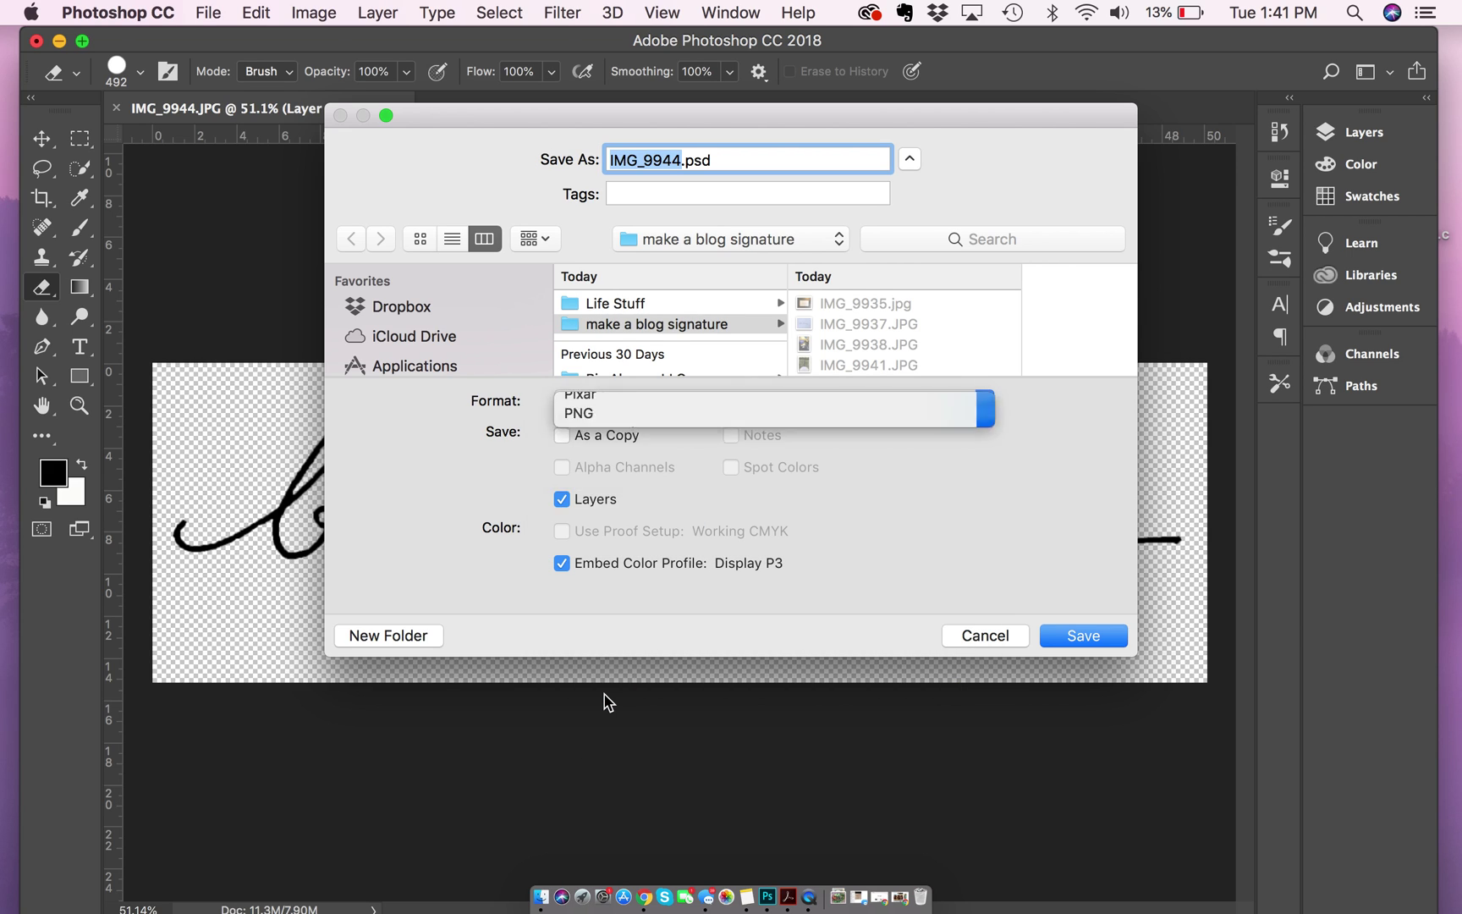
- Save it to the Desktop as 'blog signature.png' with Medium file size
{"action": "scroll", "coordinate": [397, 341], "scroll_direction": "down", "scroll_amount": 3}
{"action": "left_click", "coordinate": [402, 290]}
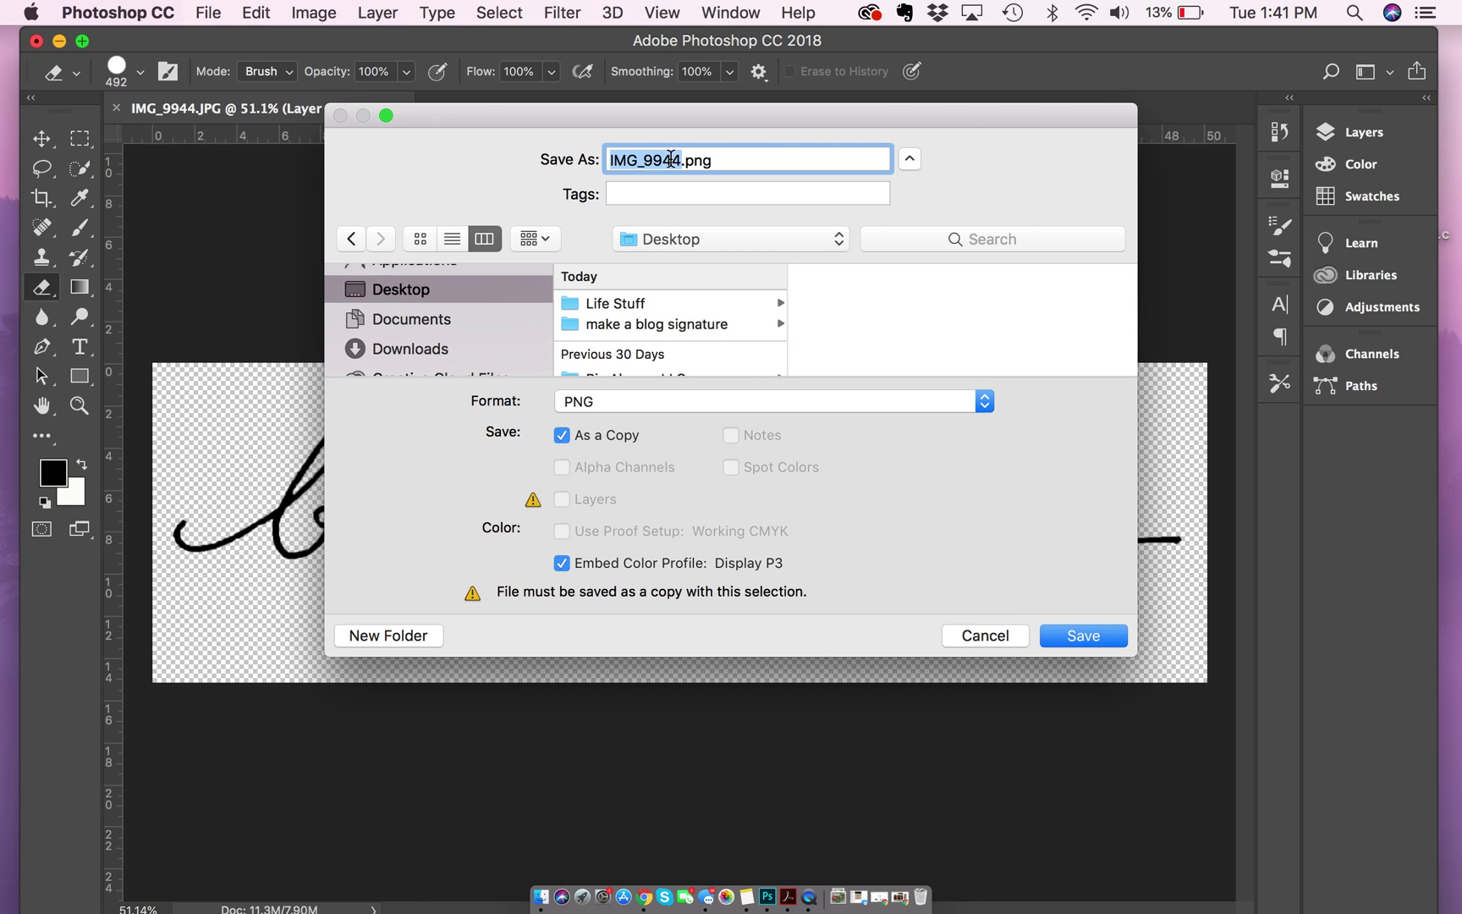
{"action": "type", "text": "blog signa"}
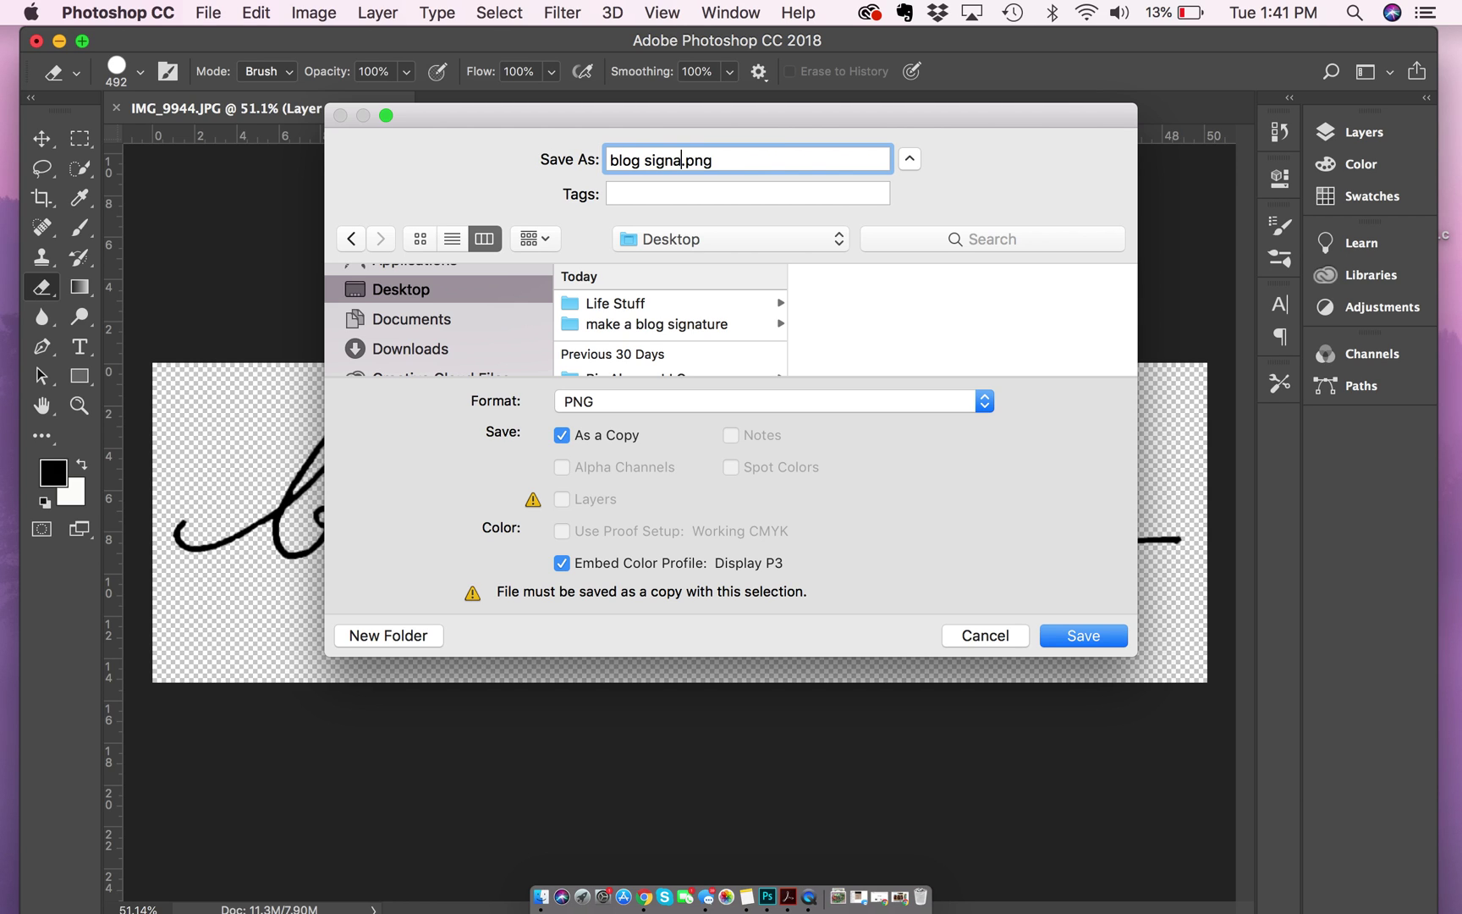
{"action": "type", "text": "ture"}
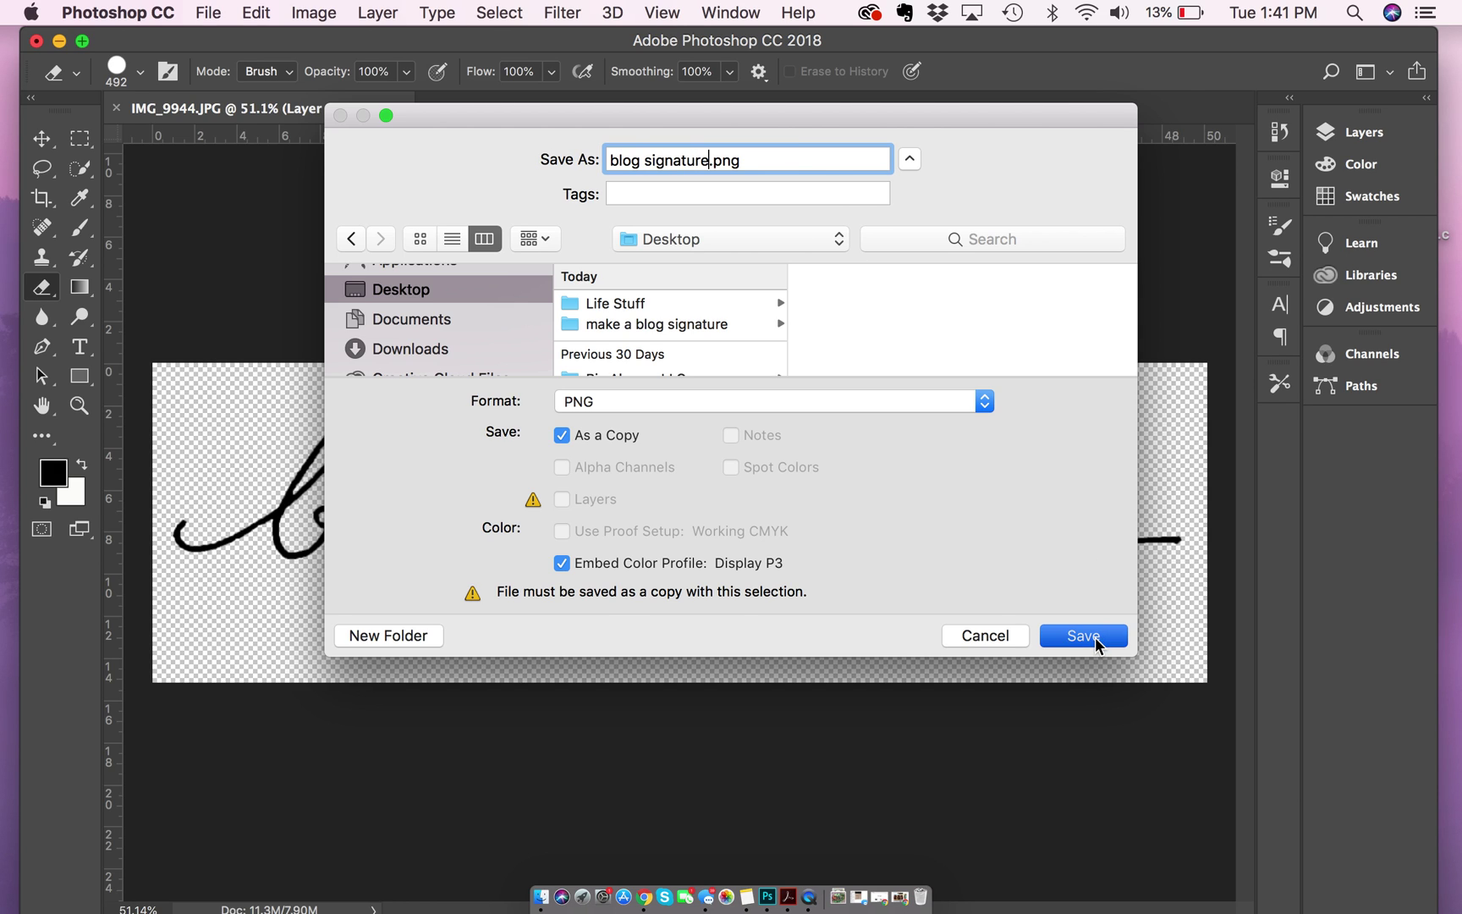
{"action": "left_click", "coordinate": [1096, 637]}
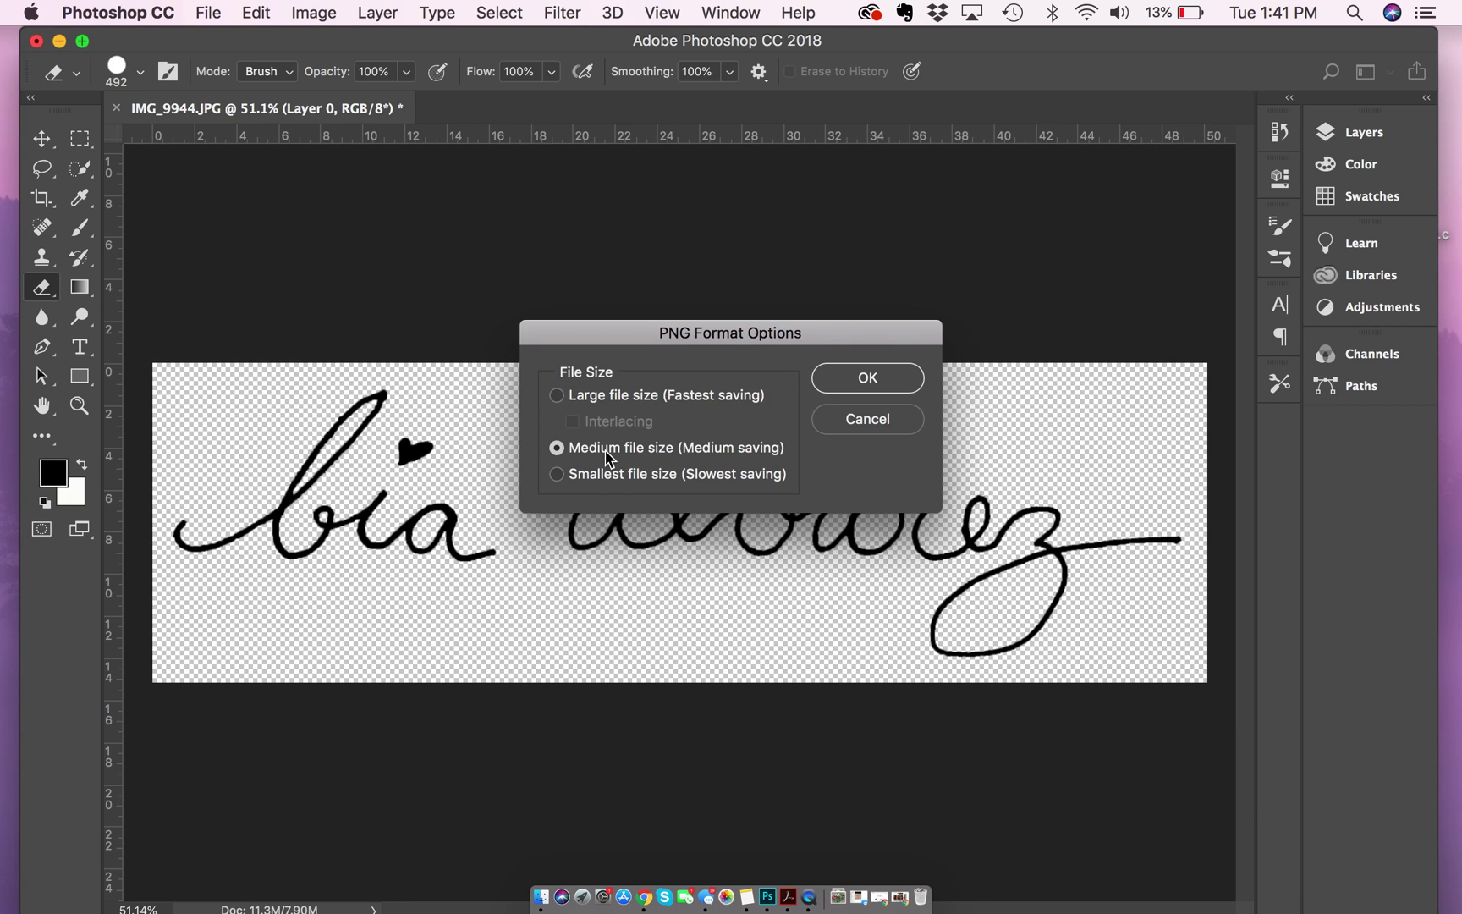
{"action": "left_click", "coordinate": [840, 386]}
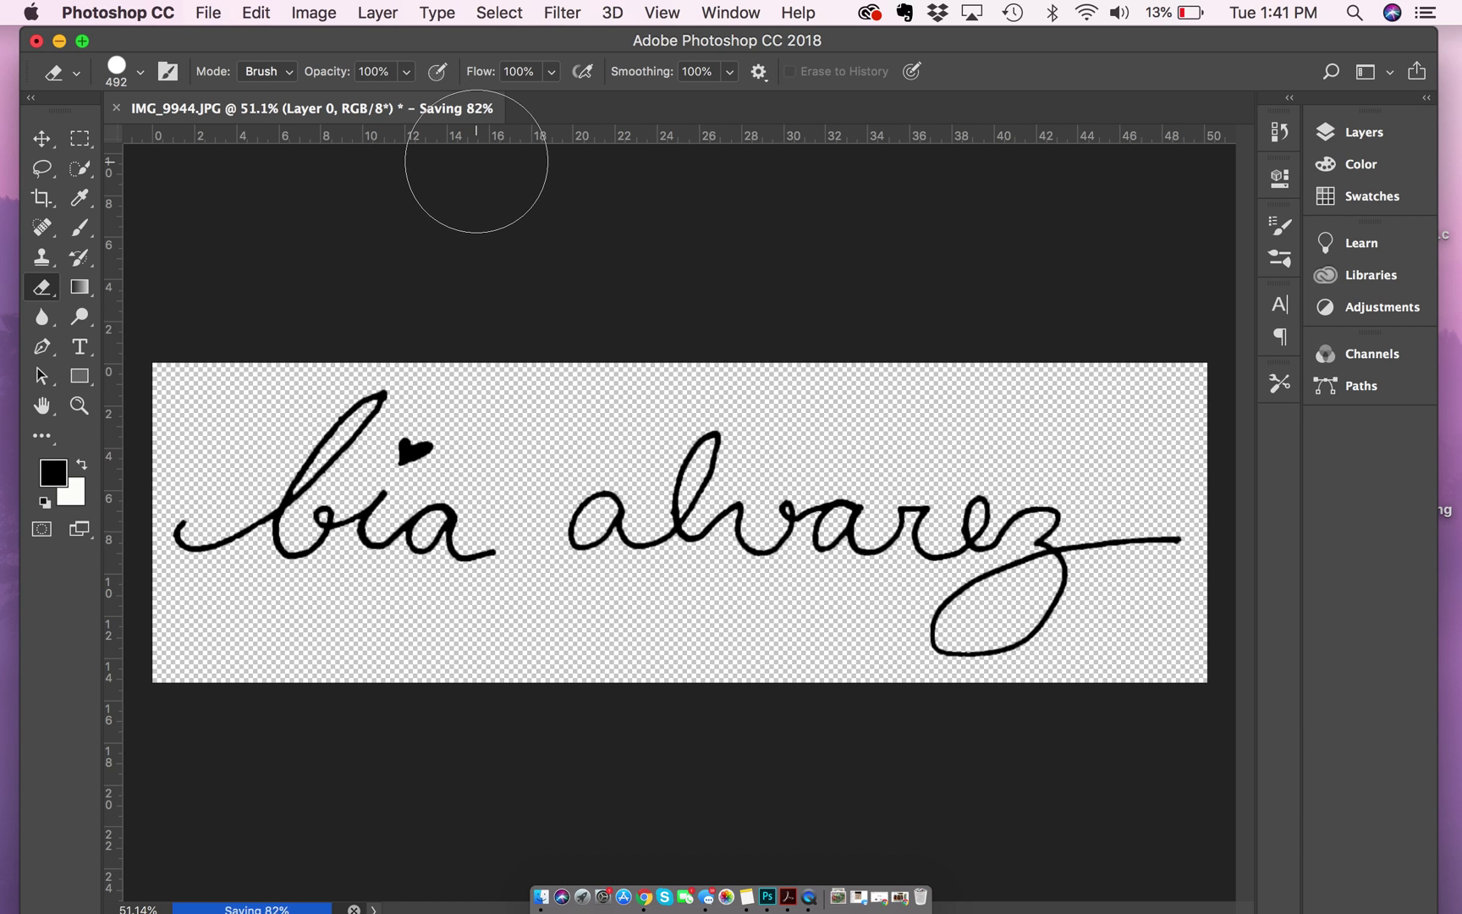
{"action": "left_click", "coordinate": [60, 41]}
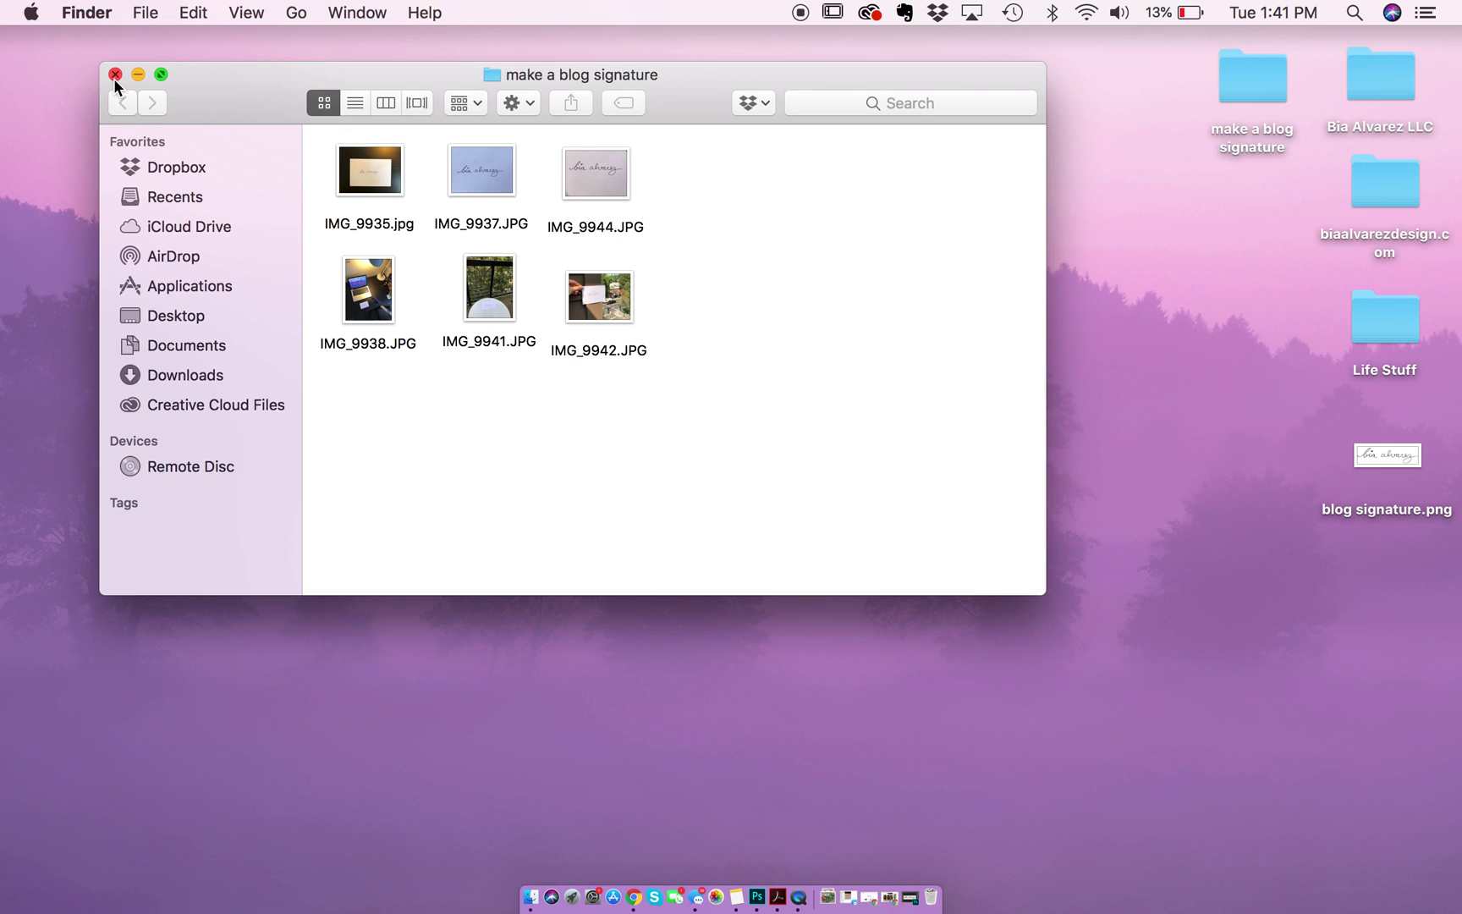
- Open blog signature.png from the desktop in Preview, zoom in and out to check it, then close it
{"action": "left_click", "coordinate": [115, 75]}
{"action": "left_click_drag", "start_coordinate": [1386, 457], "coordinate": [1108, 373]}
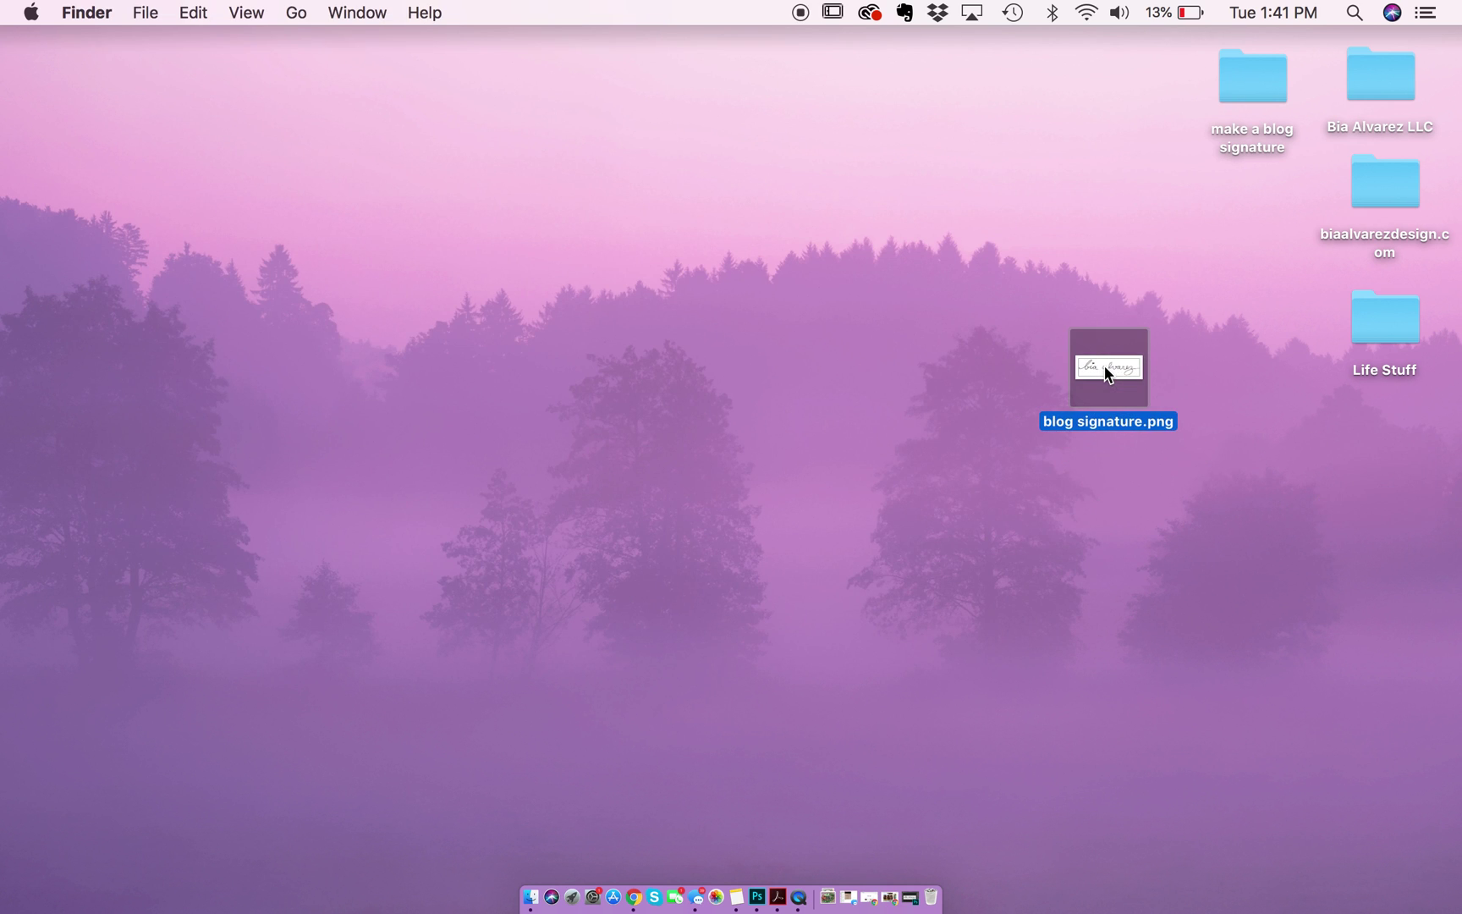
{"action": "double_click", "coordinate": [1109, 371]}
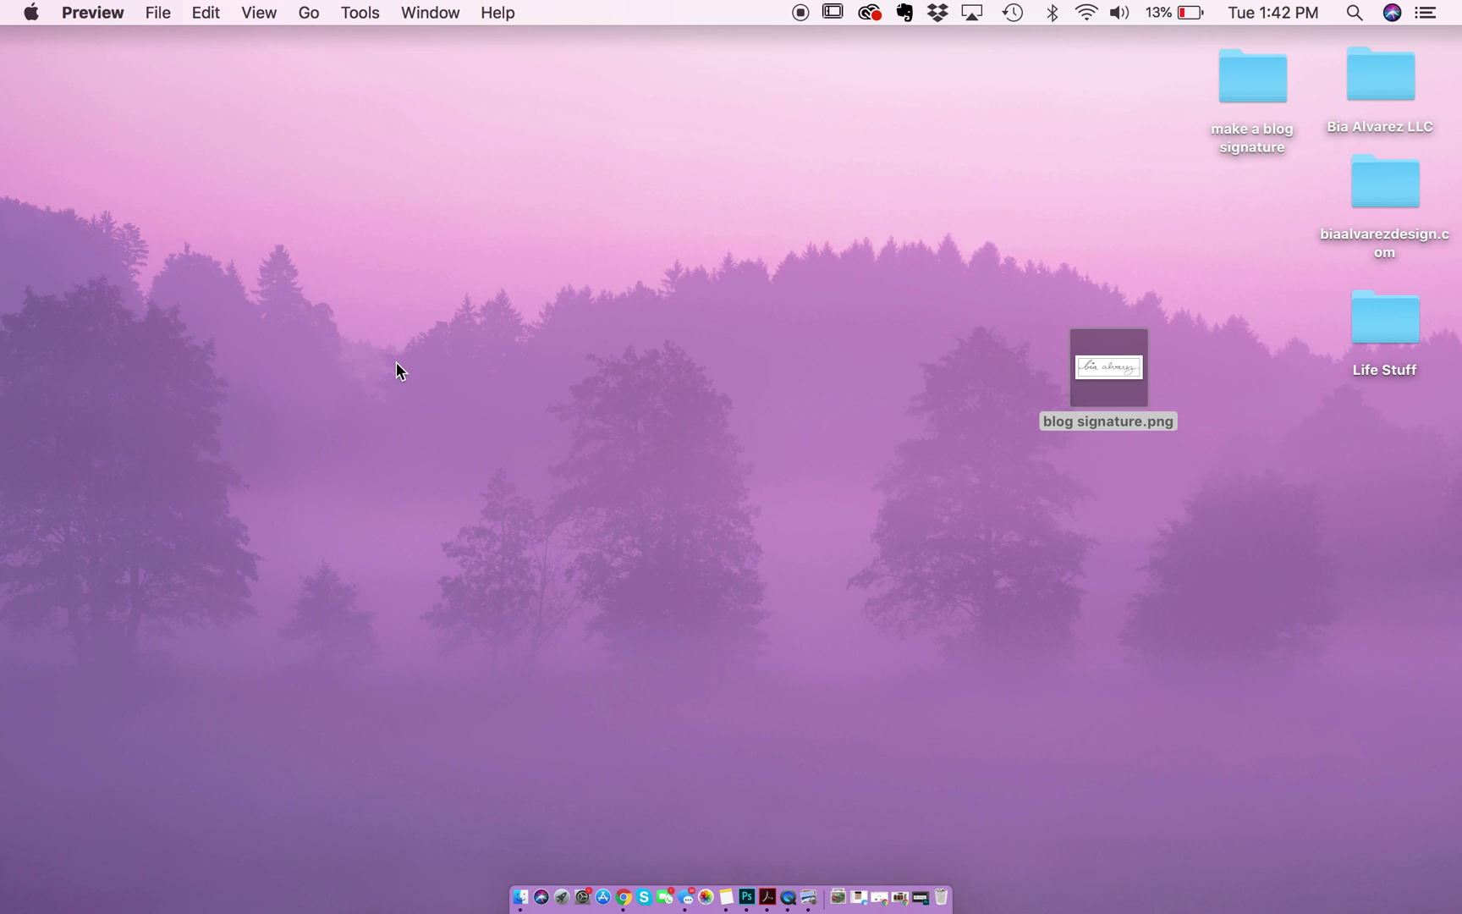
{"action": "scroll", "coordinate": [396, 362], "scroll_direction": "down", "scroll_amount": 5}
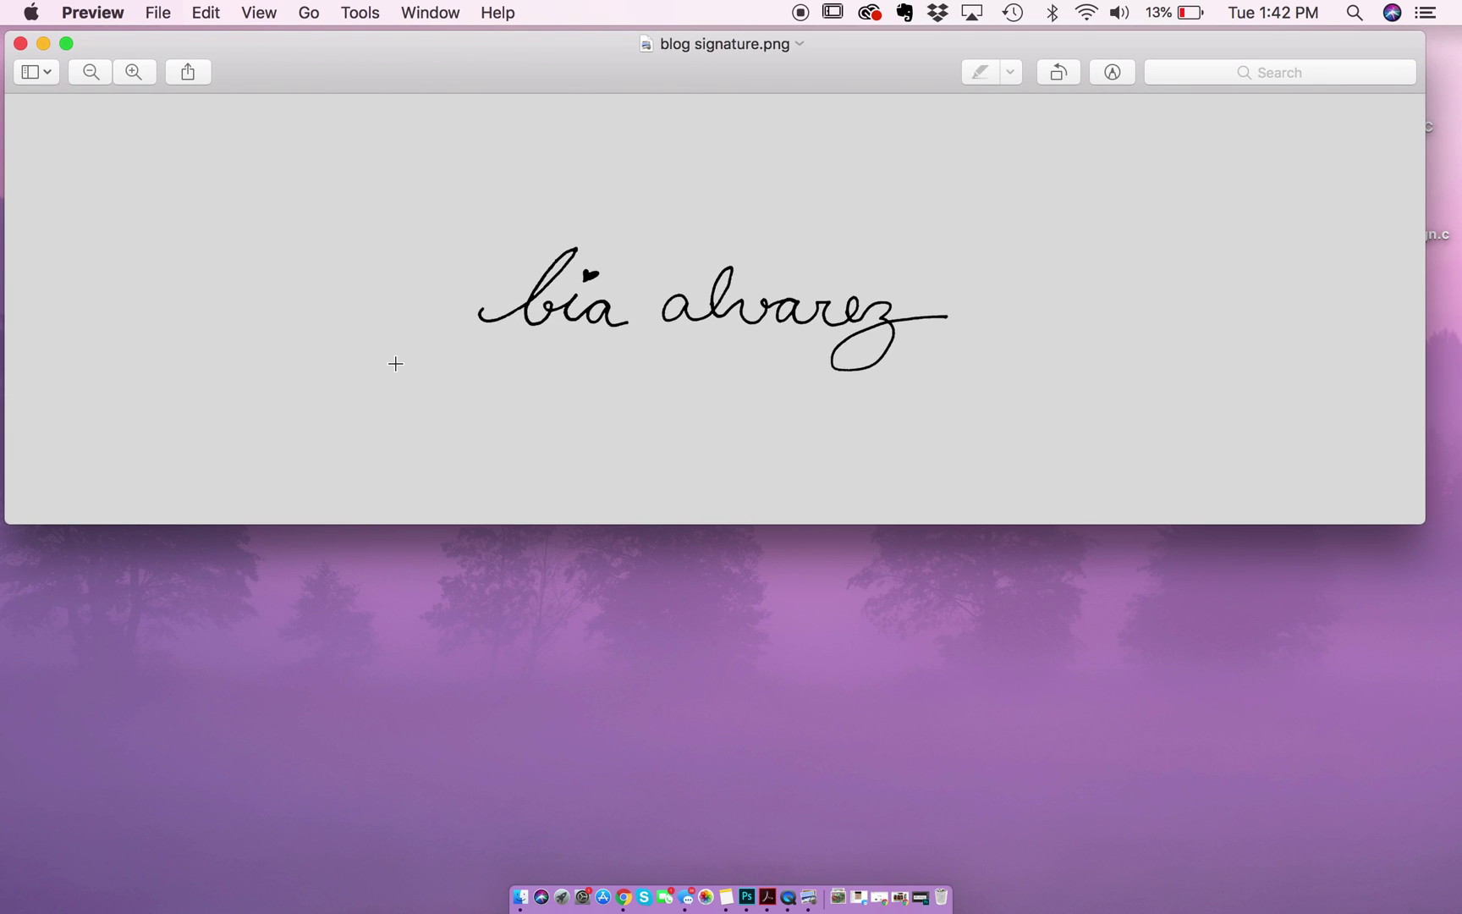
{"action": "scroll", "coordinate": [690, 296], "scroll_direction": "up", "scroll_amount": 10}
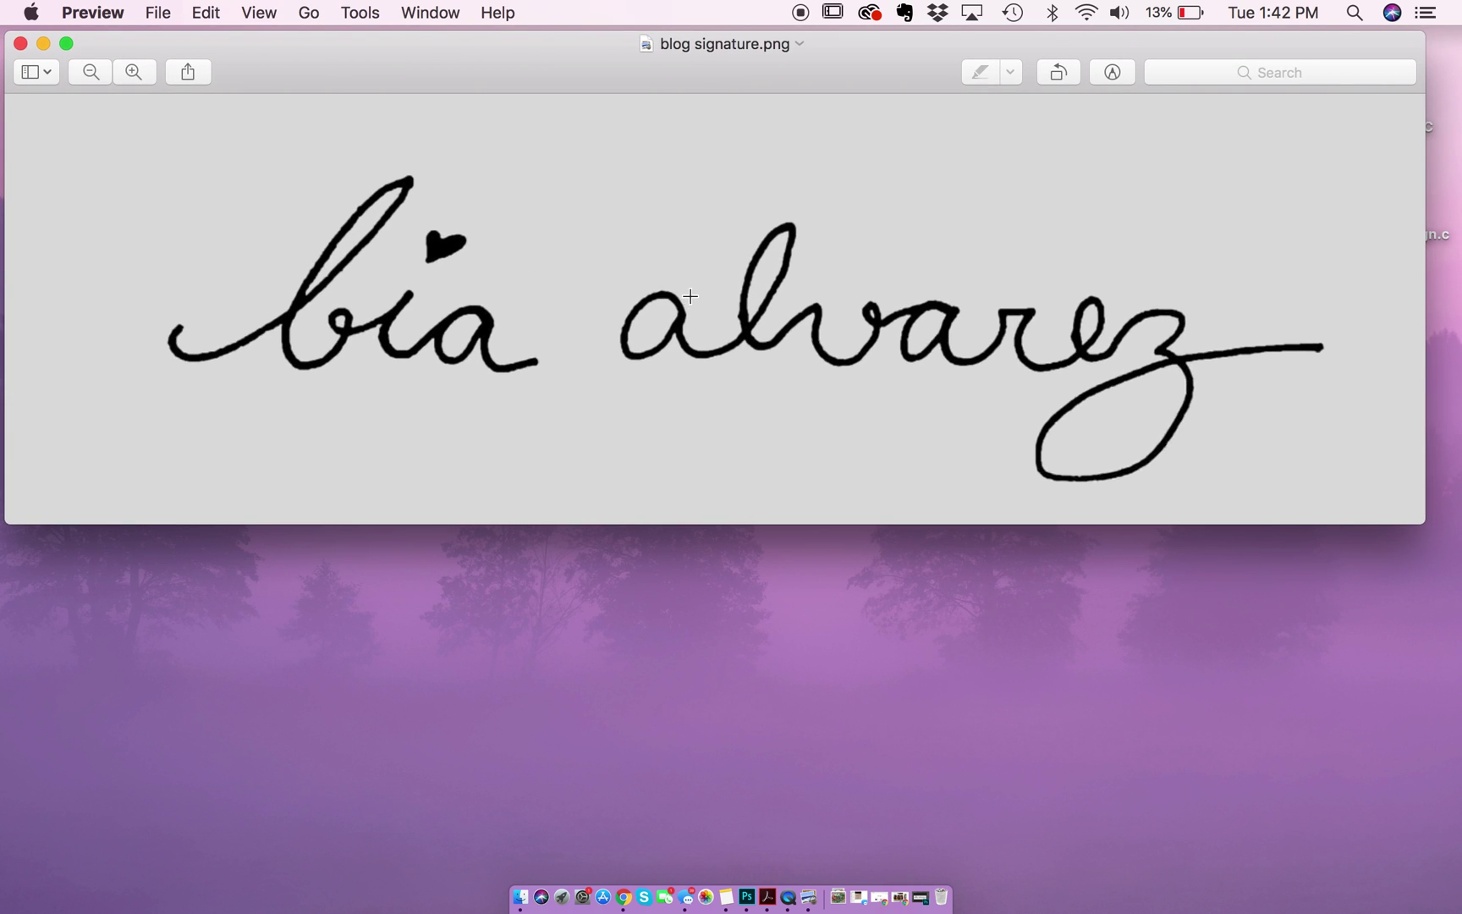
{"action": "scroll", "coordinate": [613, 350], "scroll_direction": "down", "scroll_amount": 1}
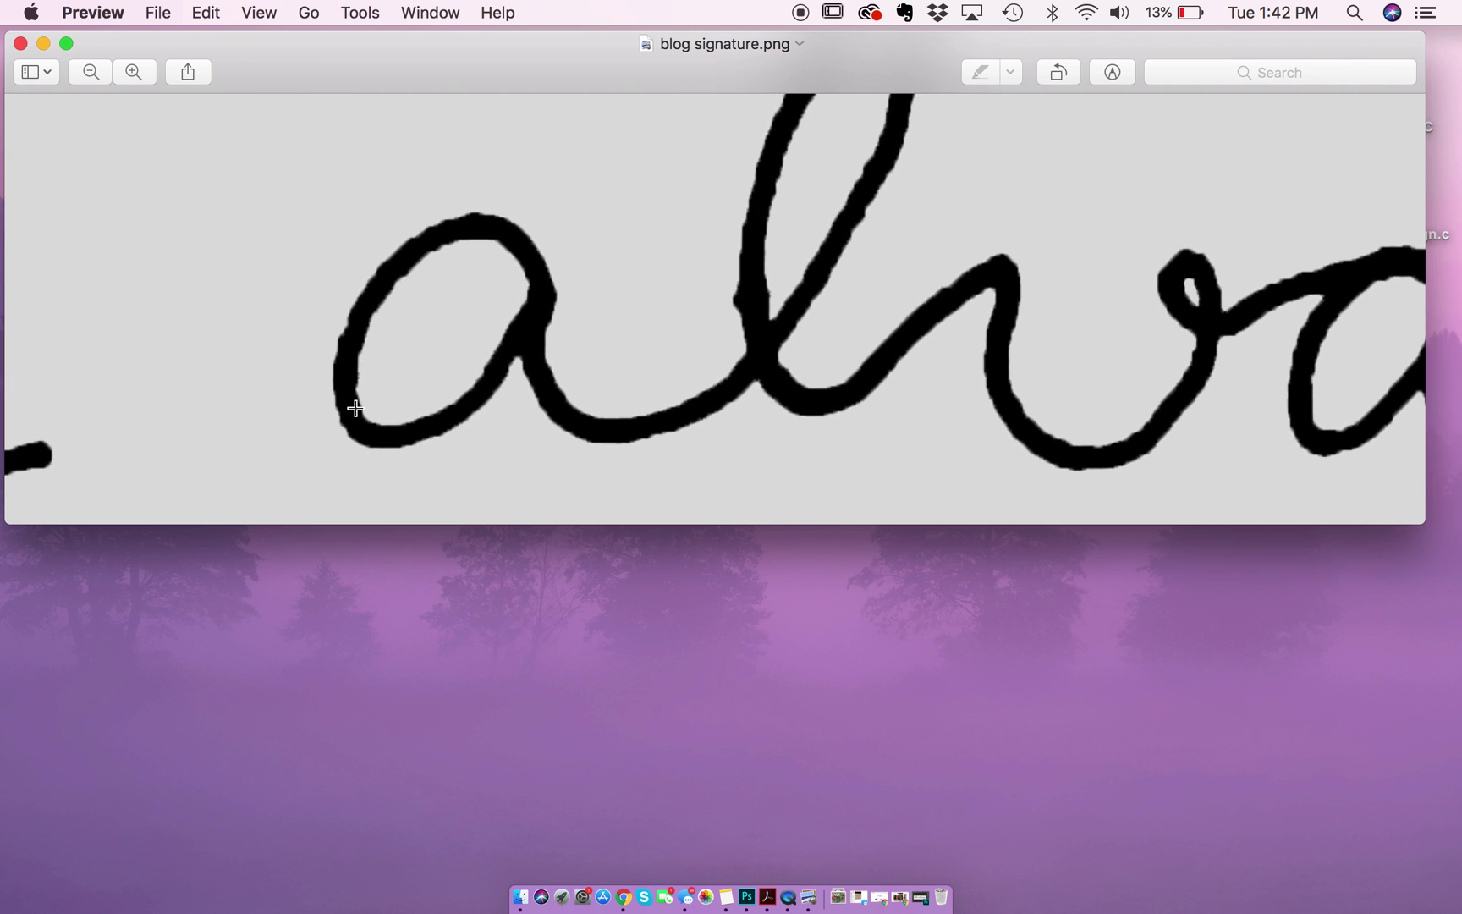
{"action": "scroll", "coordinate": [382, 388], "scroll_direction": "down", "scroll_amount": 10}
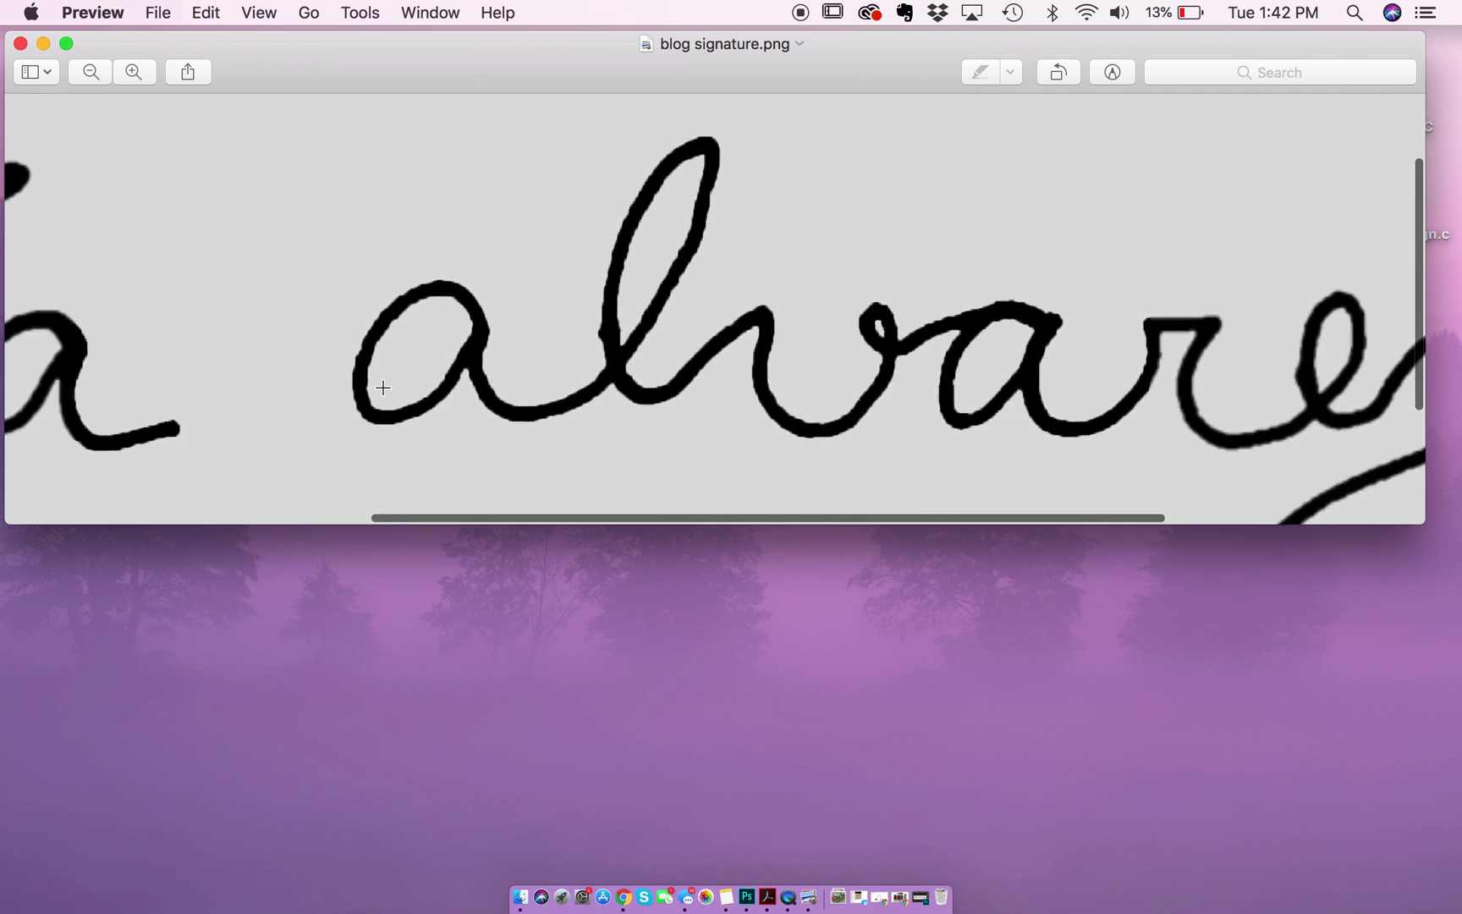
{"action": "scroll", "coordinate": [383, 388], "scroll_direction": "down", "scroll_amount": 5}
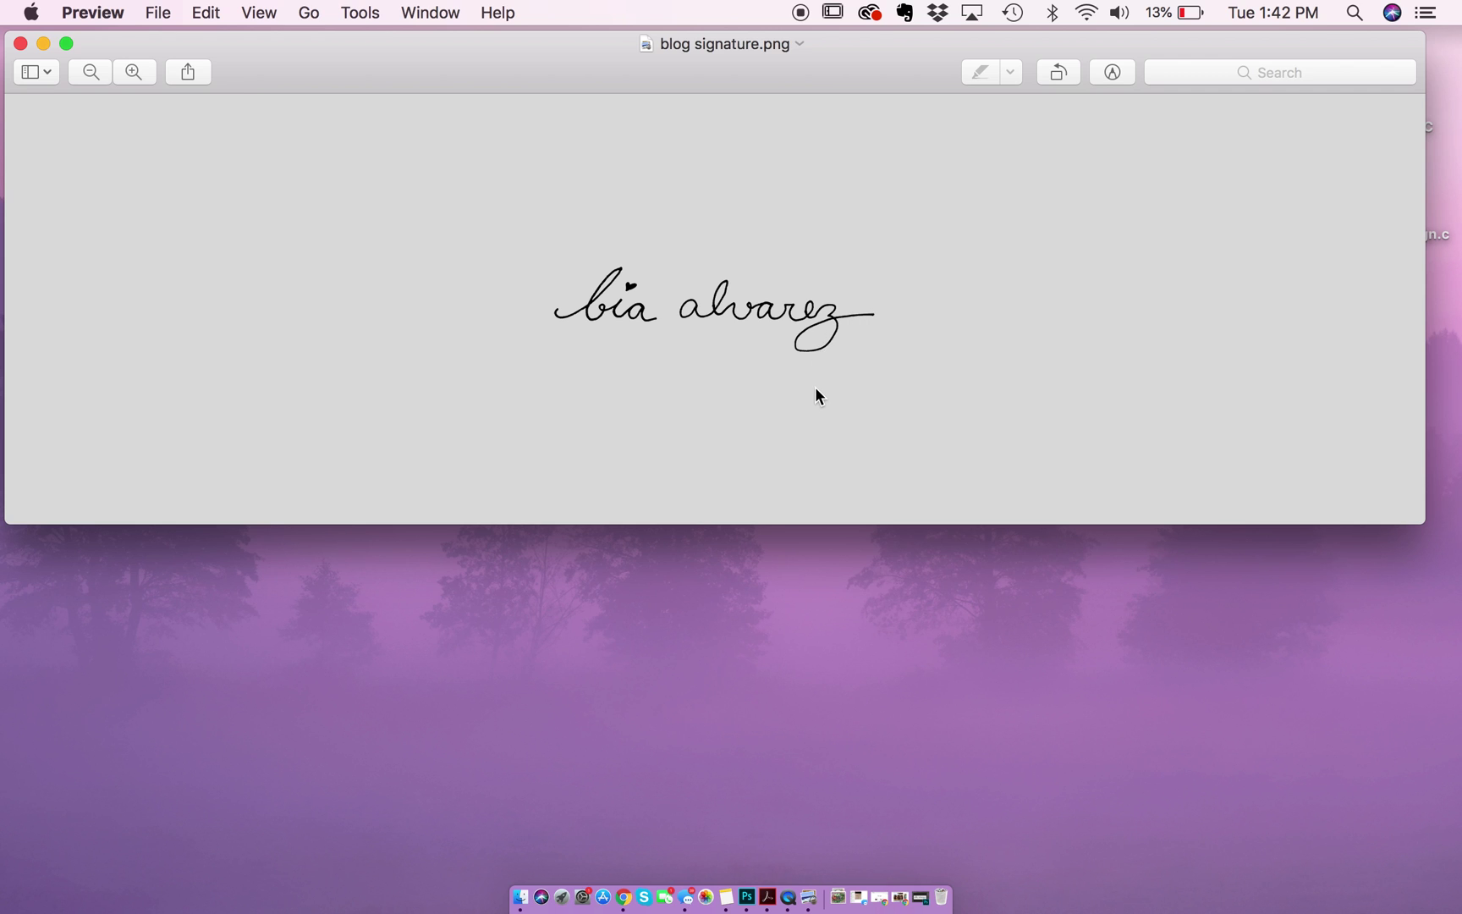
{"action": "scroll", "coordinate": [838, 321], "scroll_direction": "up", "scroll_amount": 4}
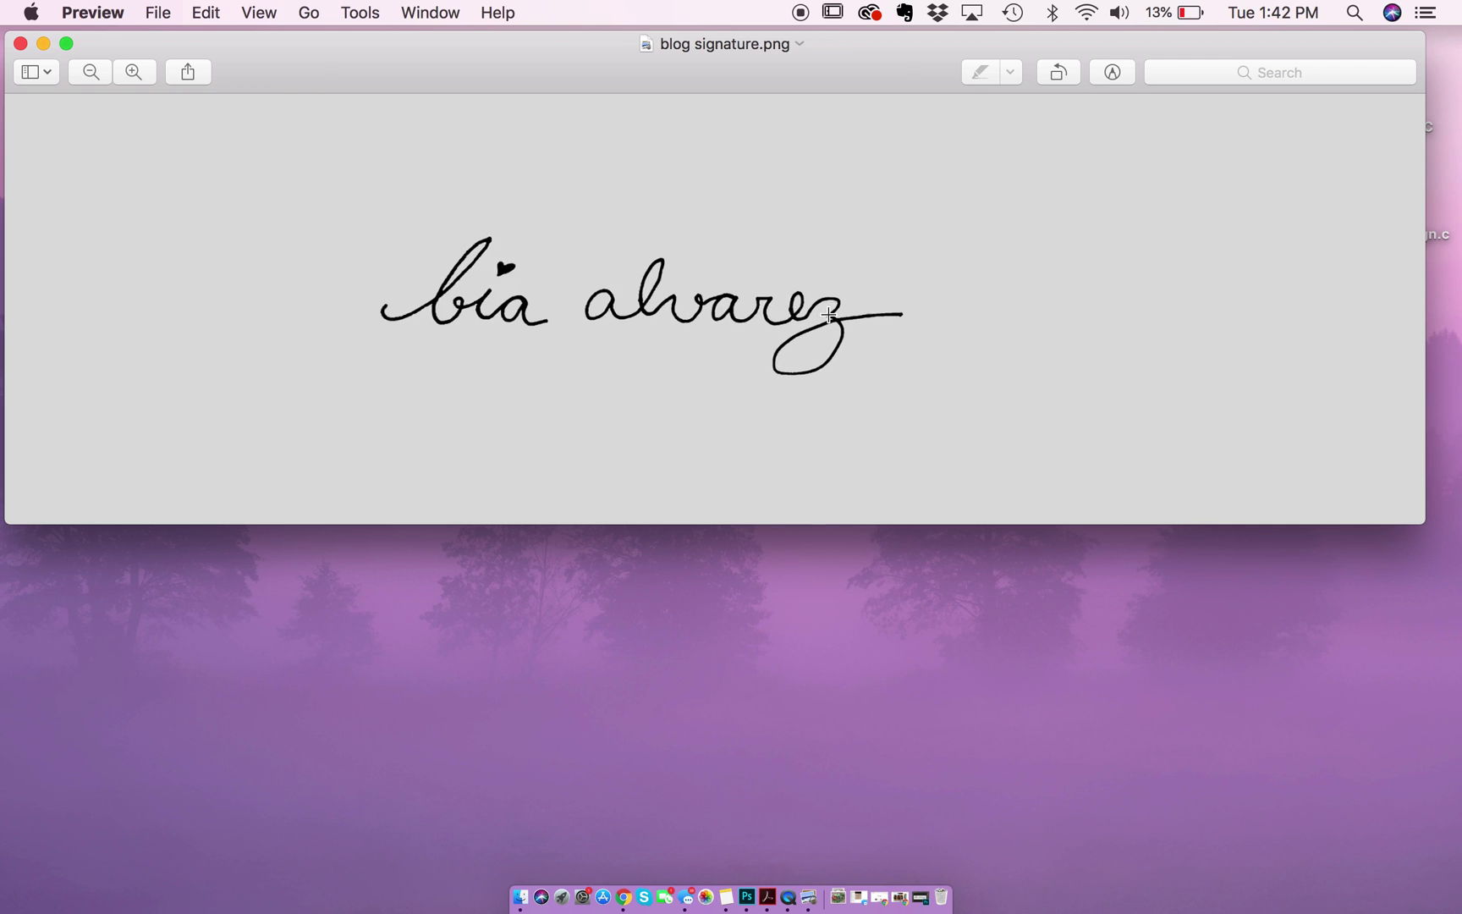
{"action": "scroll", "coordinate": [830, 315], "scroll_direction": "down", "scroll_amount": 3}
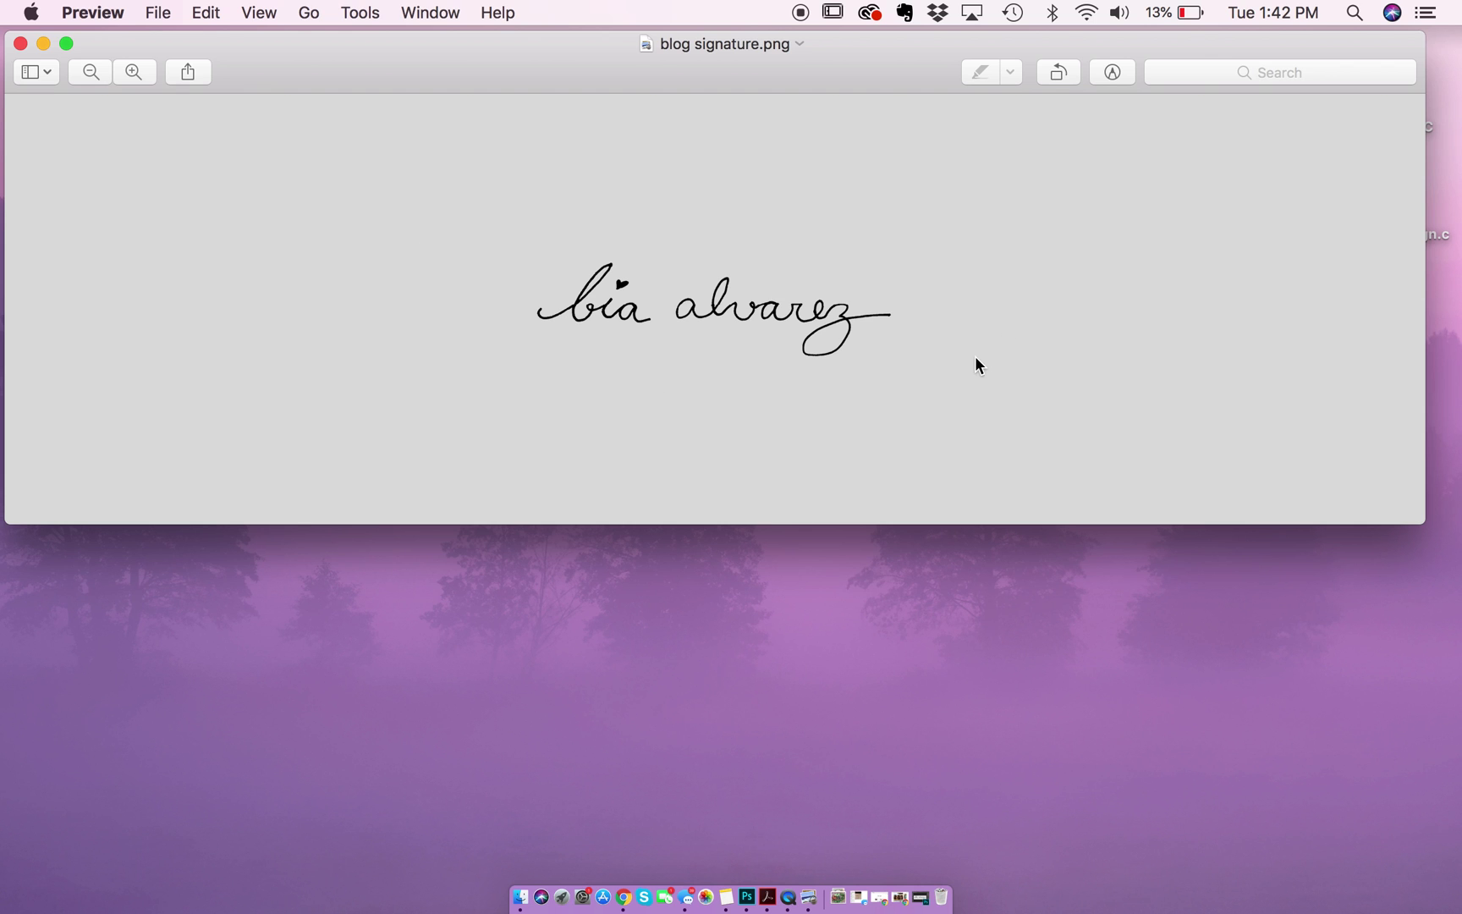
{"action": "left_click", "coordinate": [22, 45]}
- Restore Chrome and return to Squarespace's main menu with the homepage loaded
{"action": "left_click_drag", "start_coordinate": [1112, 371], "coordinate": [1134, 117]}
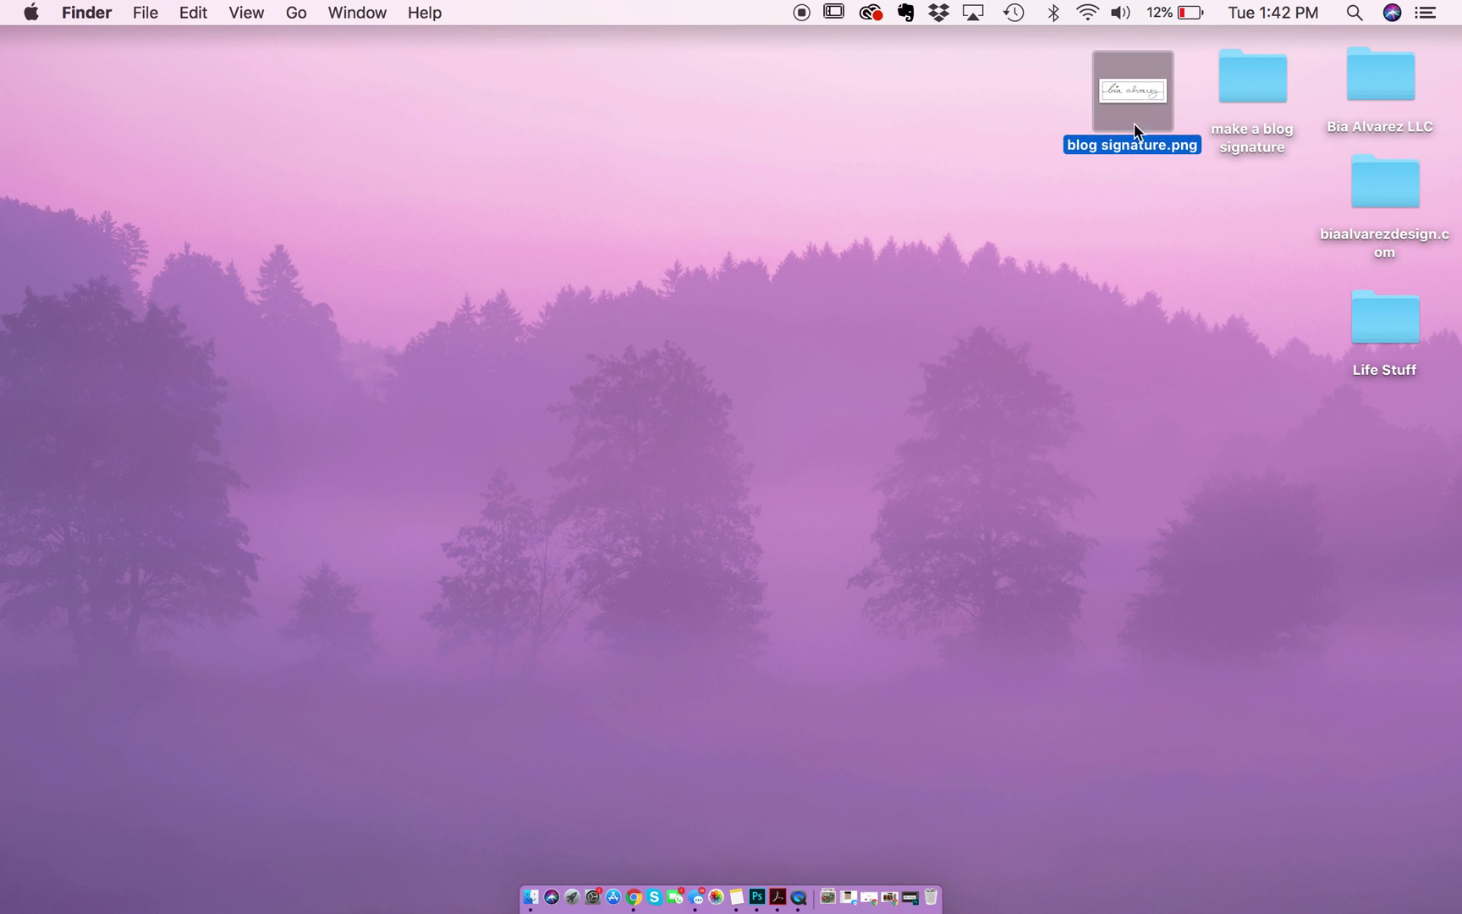
{"action": "left_click", "coordinate": [893, 899]}
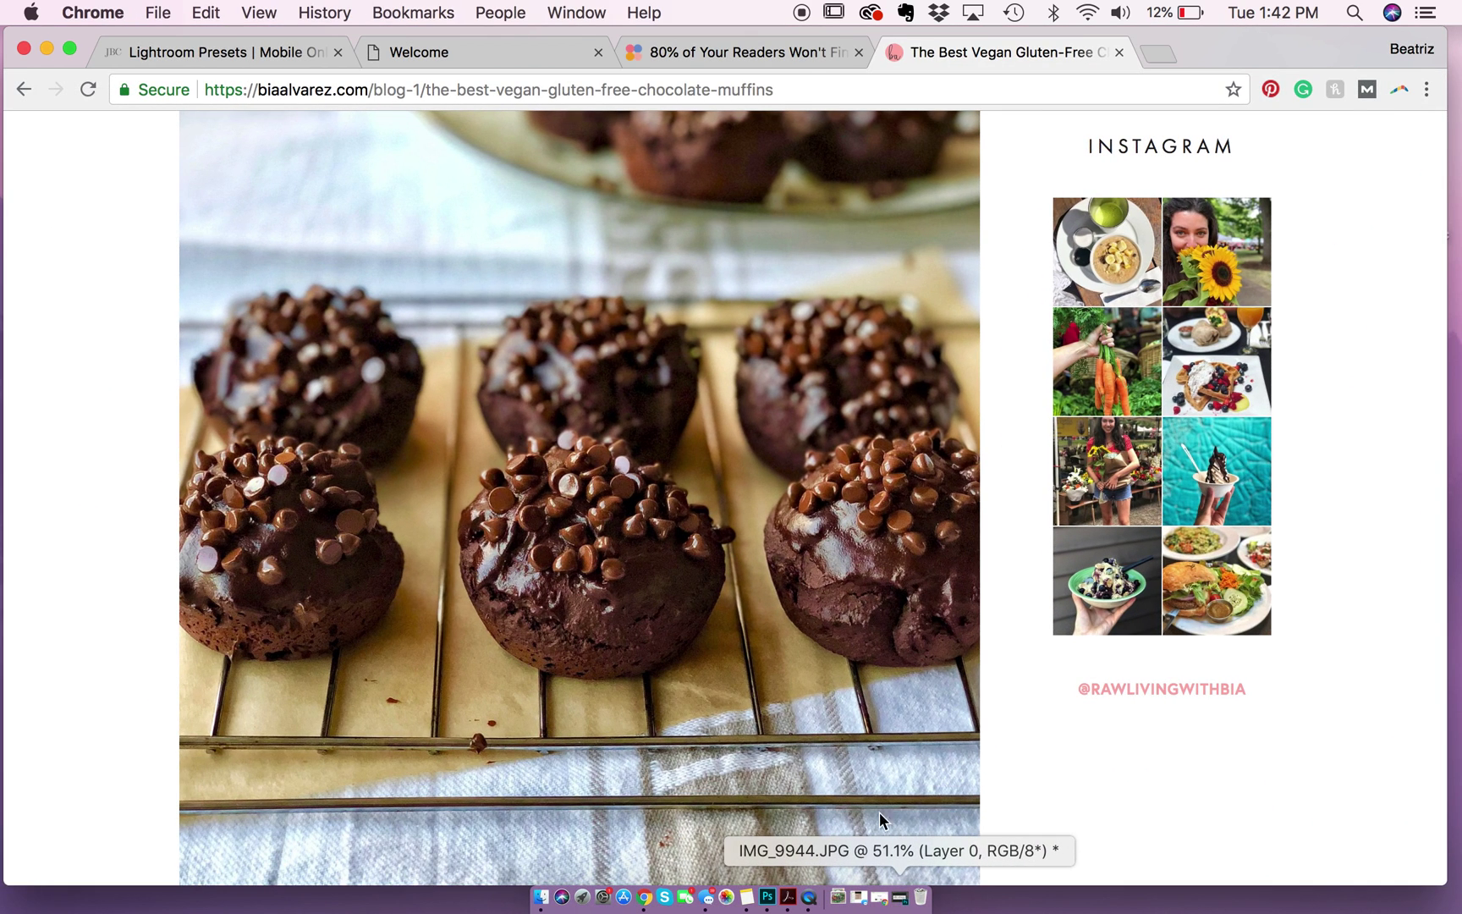
{"action": "left_click", "coordinate": [789, 50]}
{"action": "scroll", "coordinate": [789, 413], "scroll_direction": "up", "scroll_amount": 15}
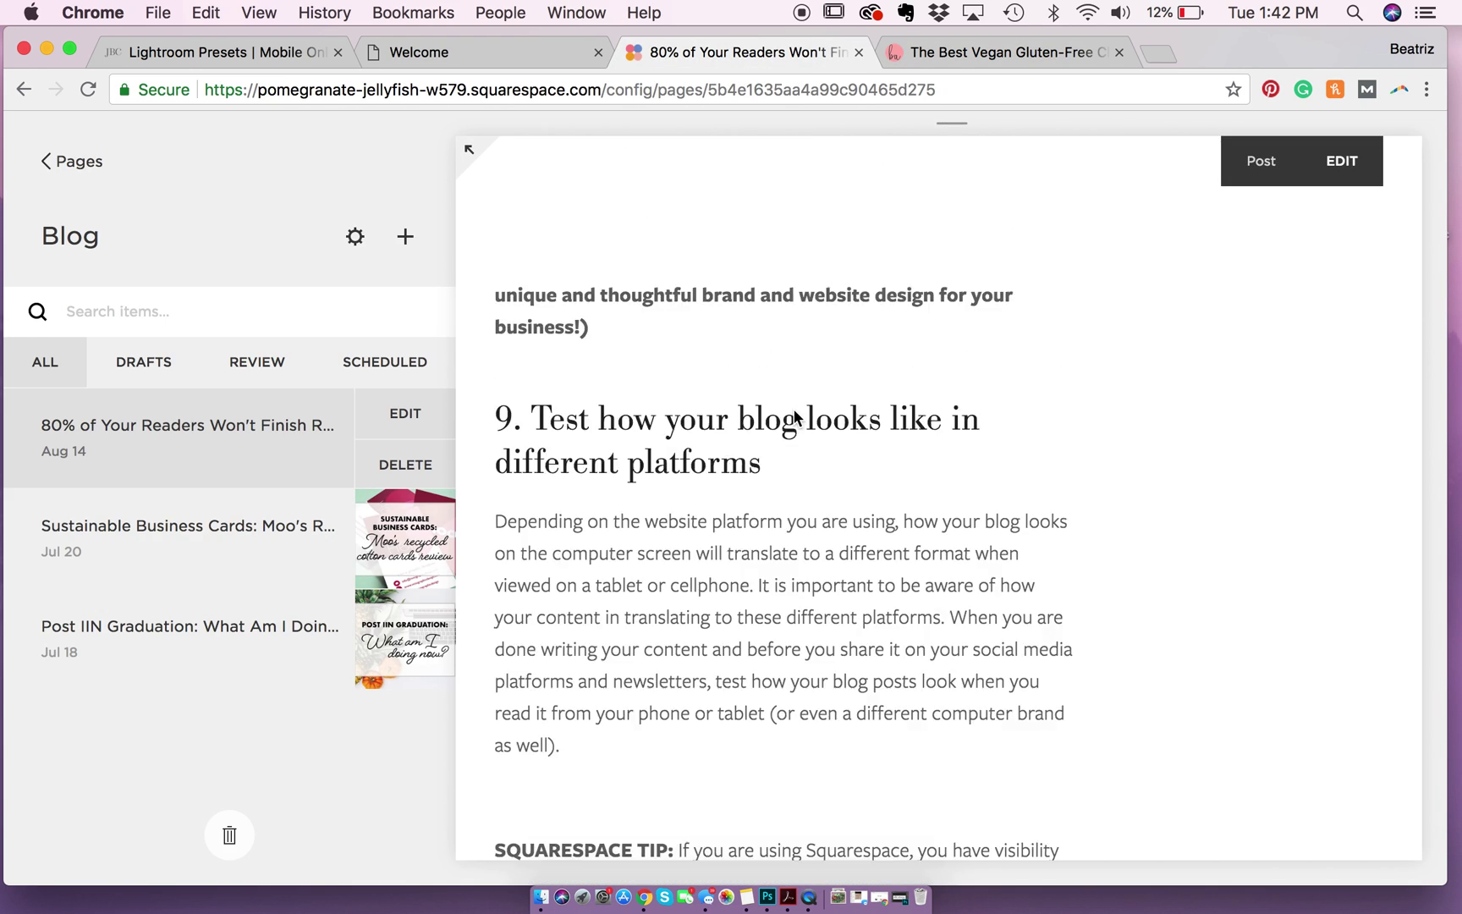
{"action": "left_click", "coordinate": [52, 162]}
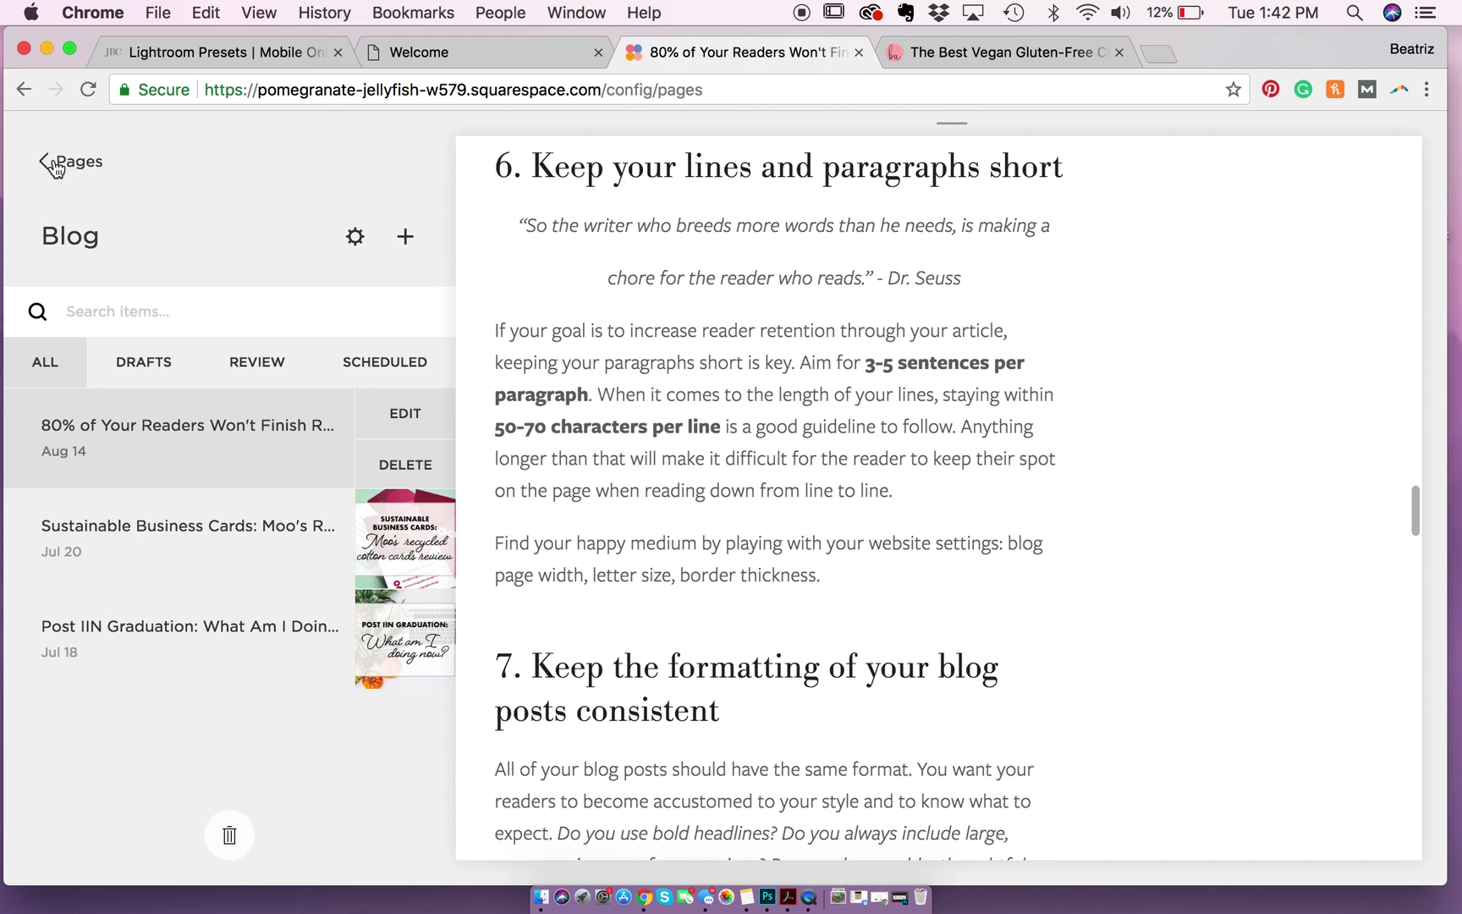
{"action": "left_click", "coordinate": [53, 162]}
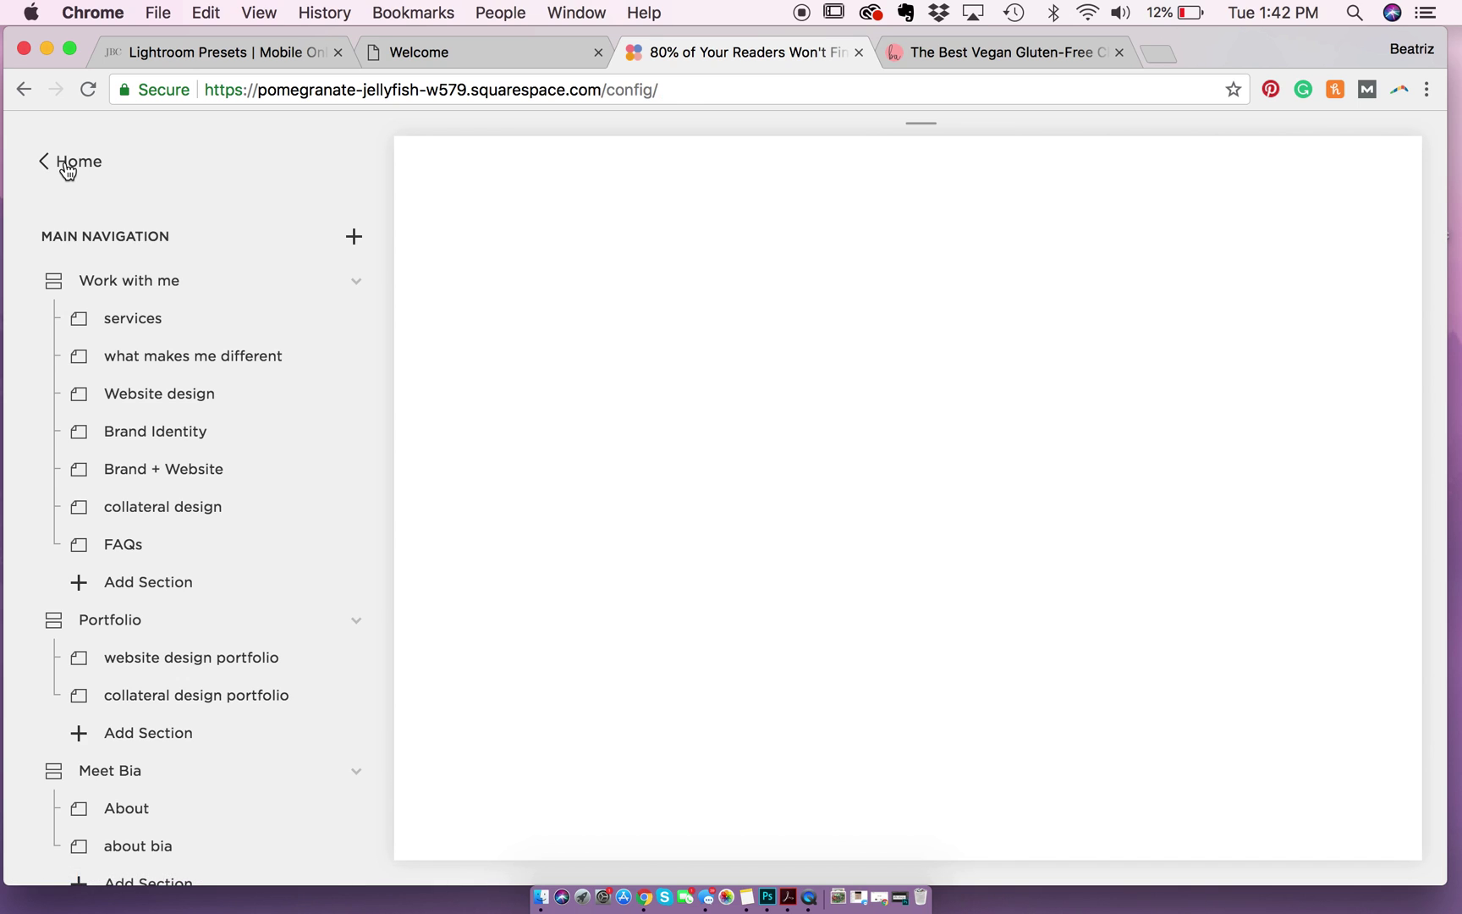
{"action": "left_click", "coordinate": [68, 165]}
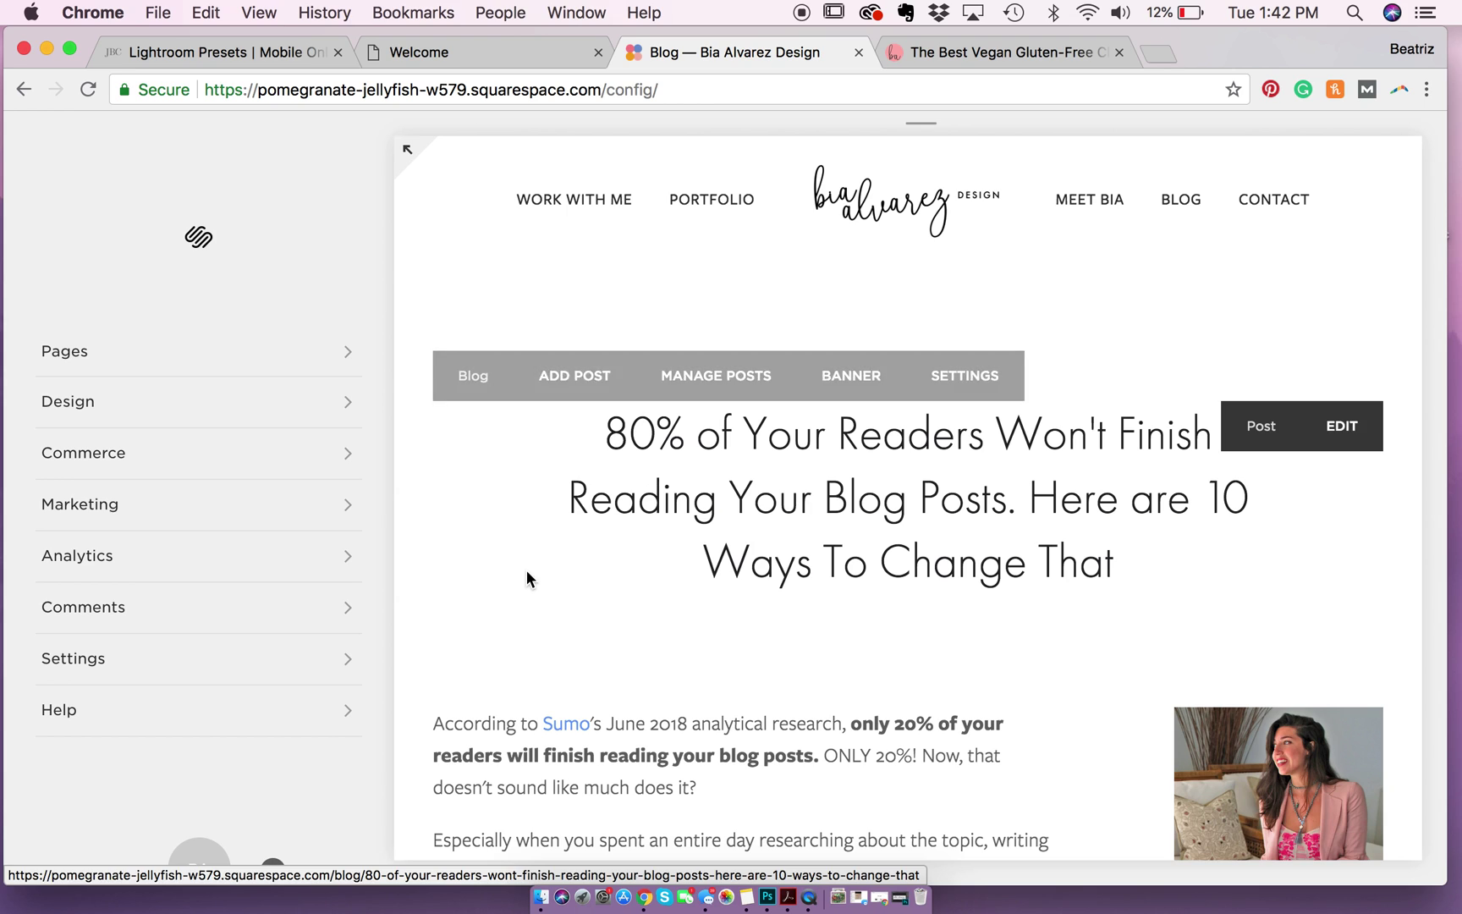
{"action": "left_click", "coordinate": [871, 221]}
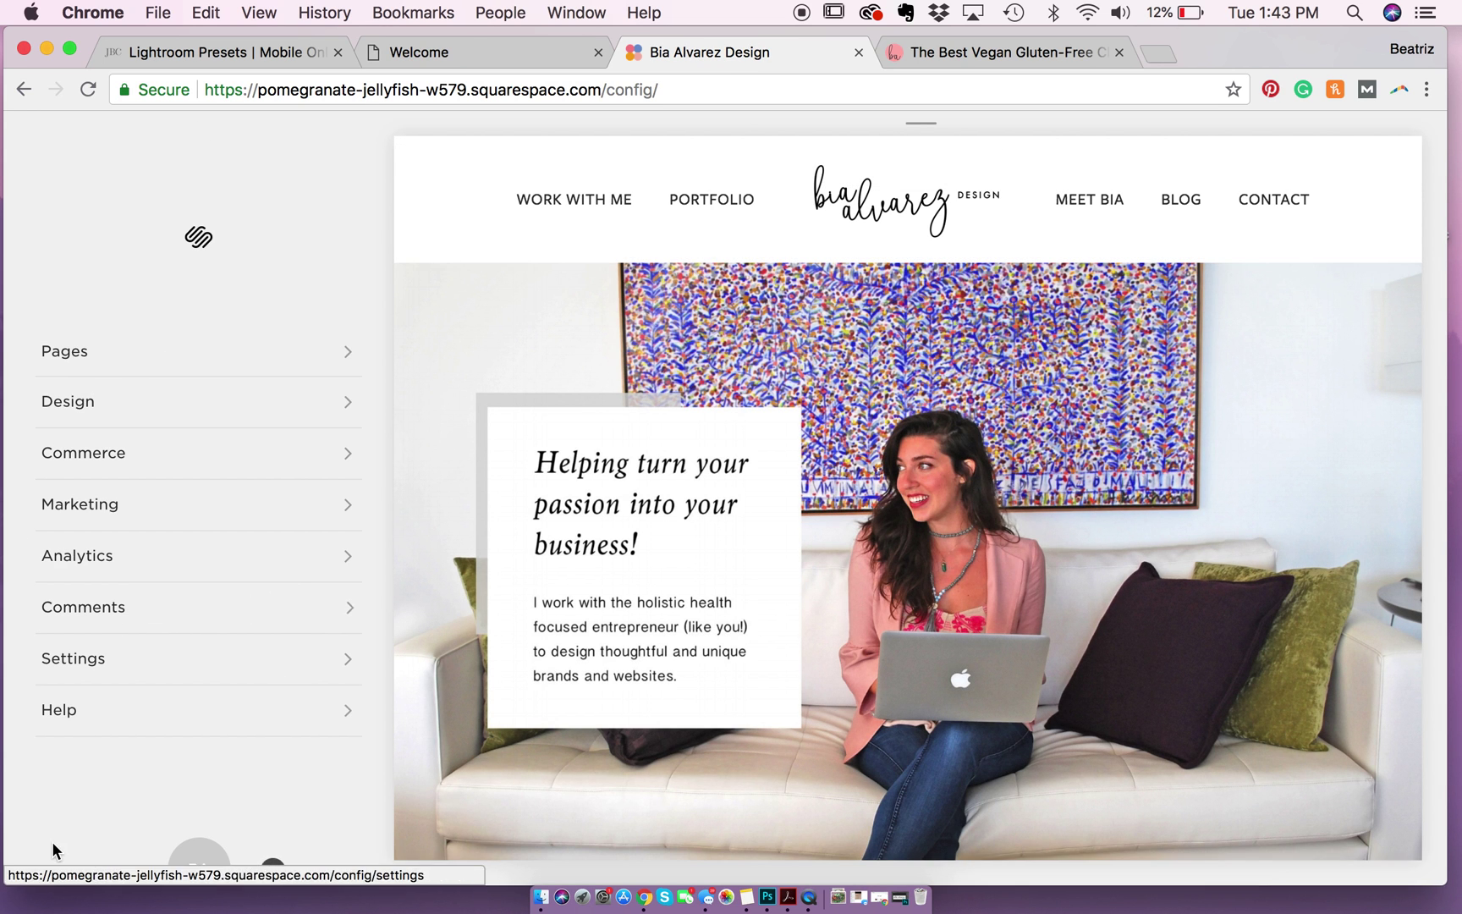
- Open the post '80% of Your Readers Won't Finish…' in the editor via Pages > Blog
{"action": "left_click", "coordinate": [82, 355]}
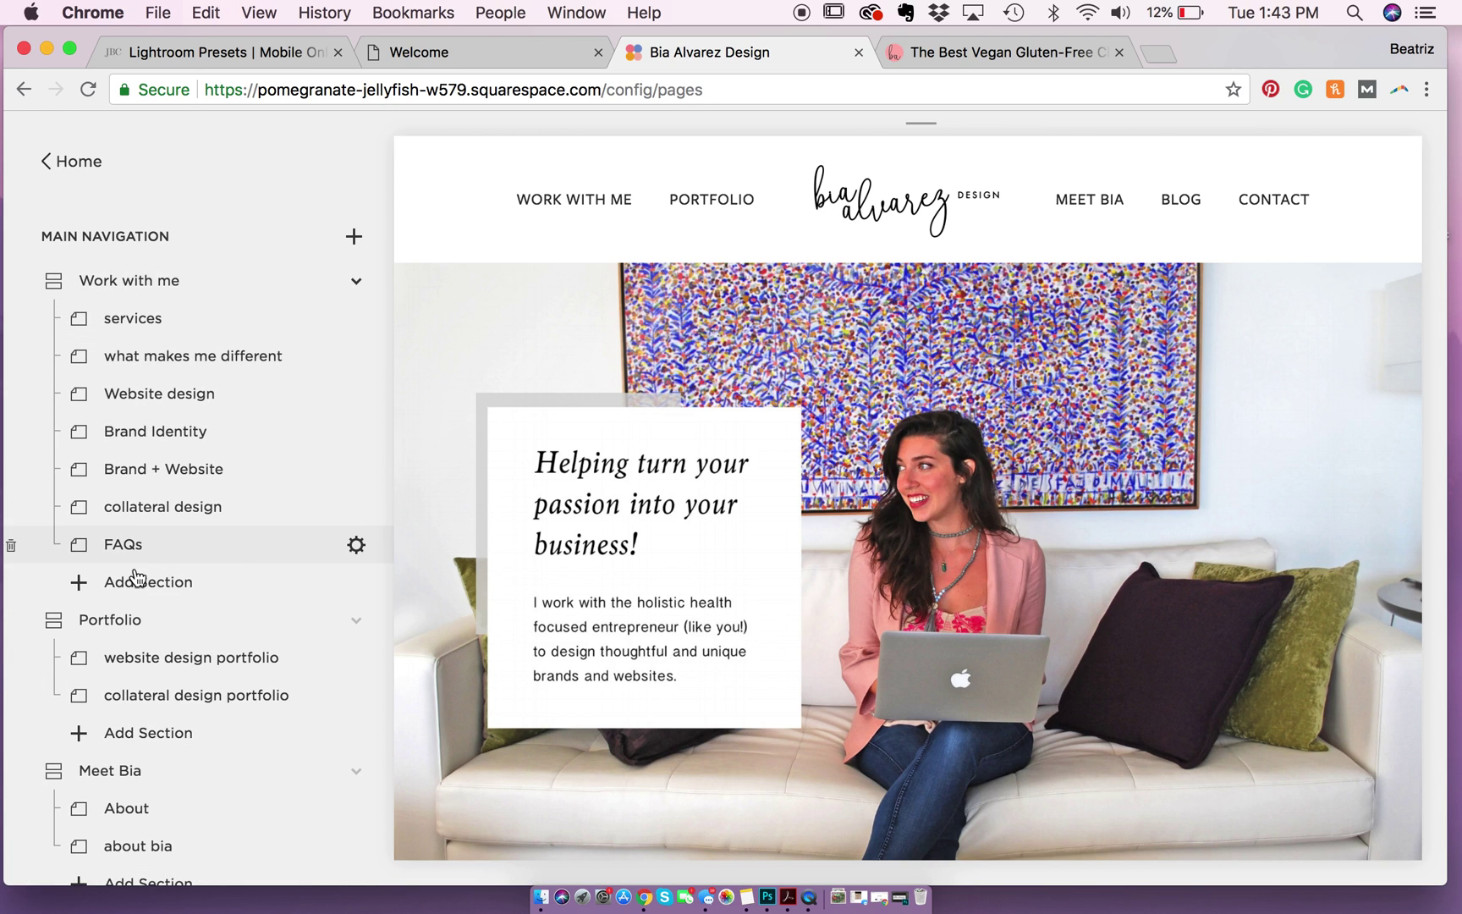
{"action": "scroll", "coordinate": [156, 647], "scroll_direction": "down", "scroll_amount": 3}
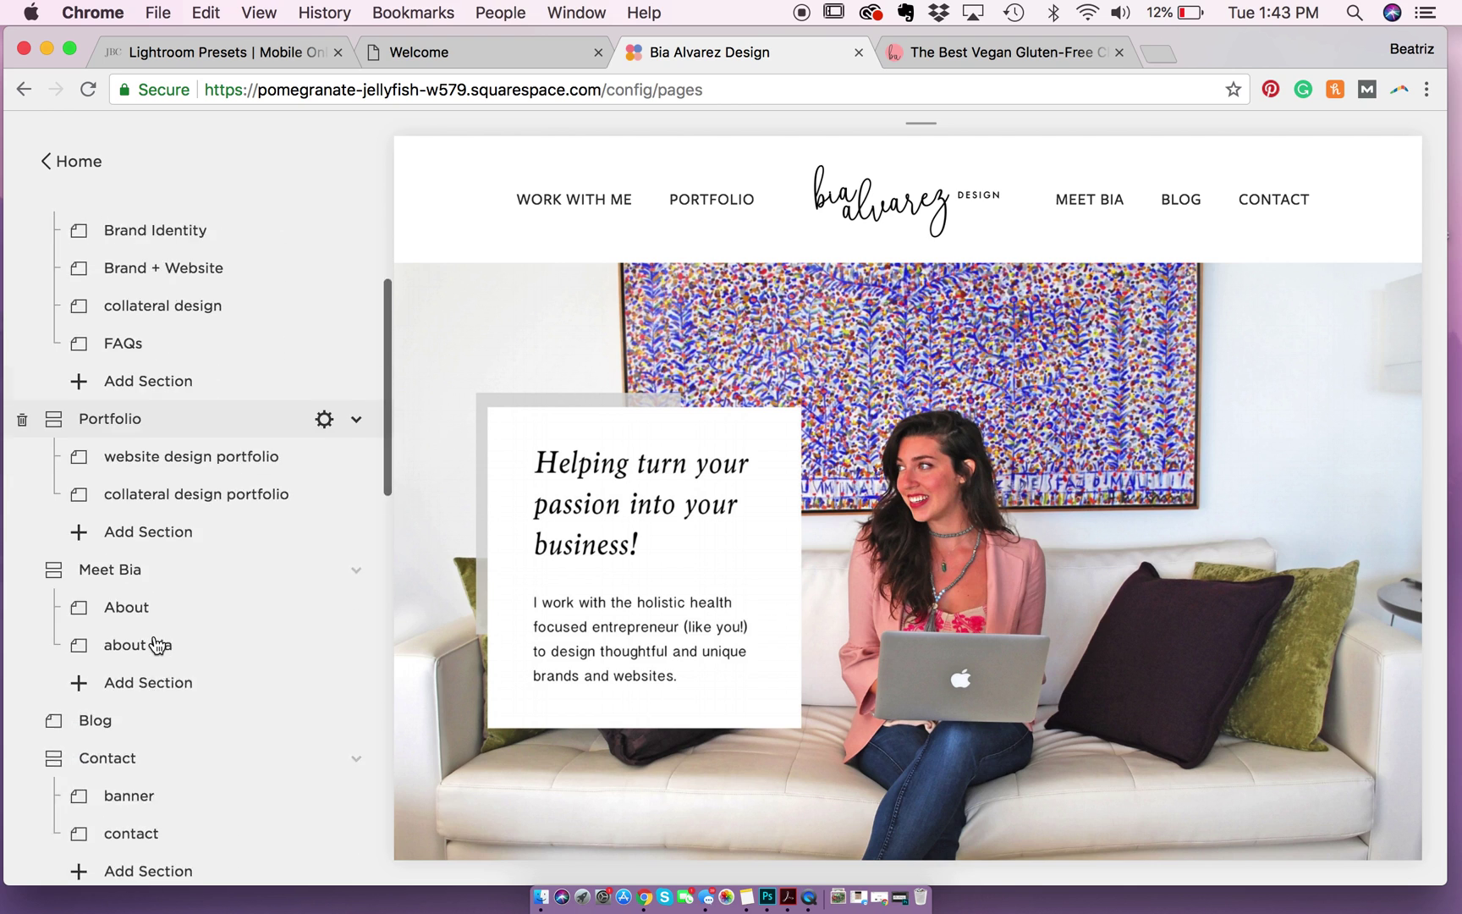
{"action": "scroll", "coordinate": [156, 648], "scroll_direction": "down", "scroll_amount": 10}
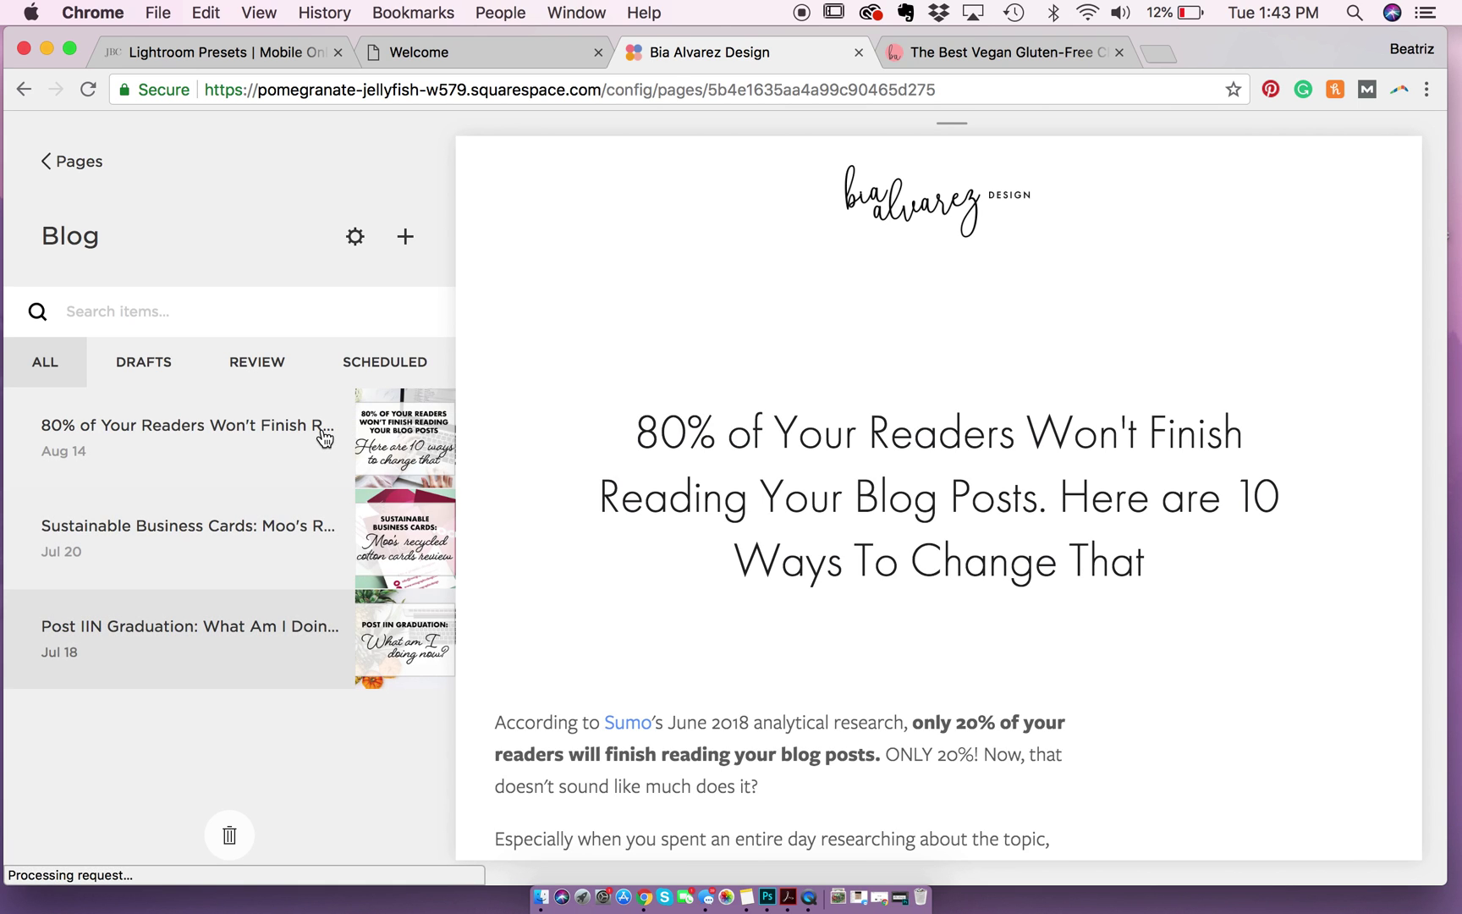
{"action": "mouse_move", "coordinate": [323, 436]}
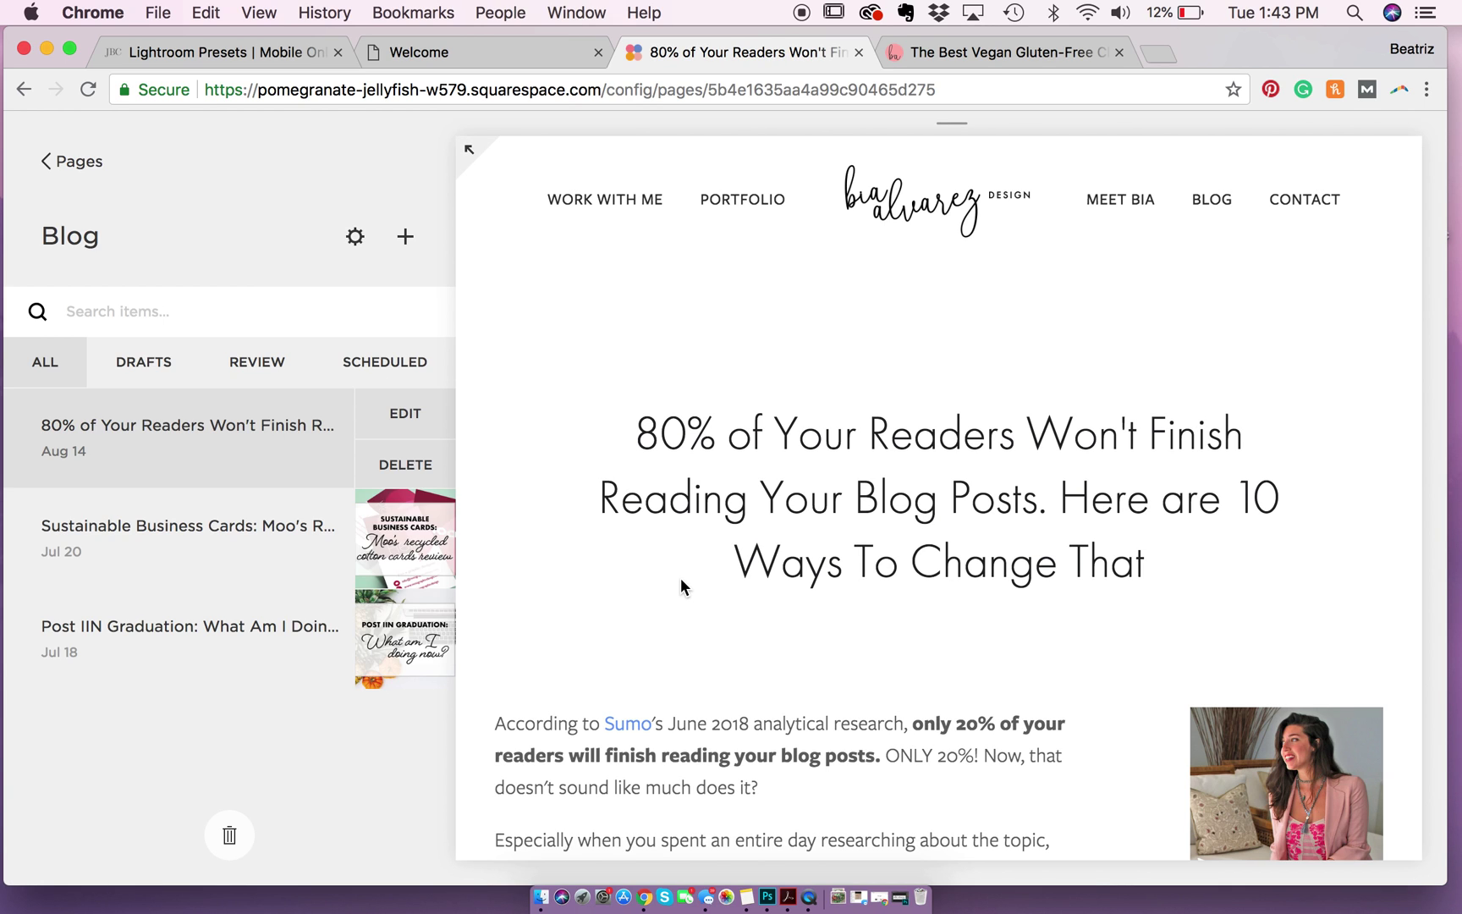
{"action": "mouse_move", "coordinate": [674, 651]}
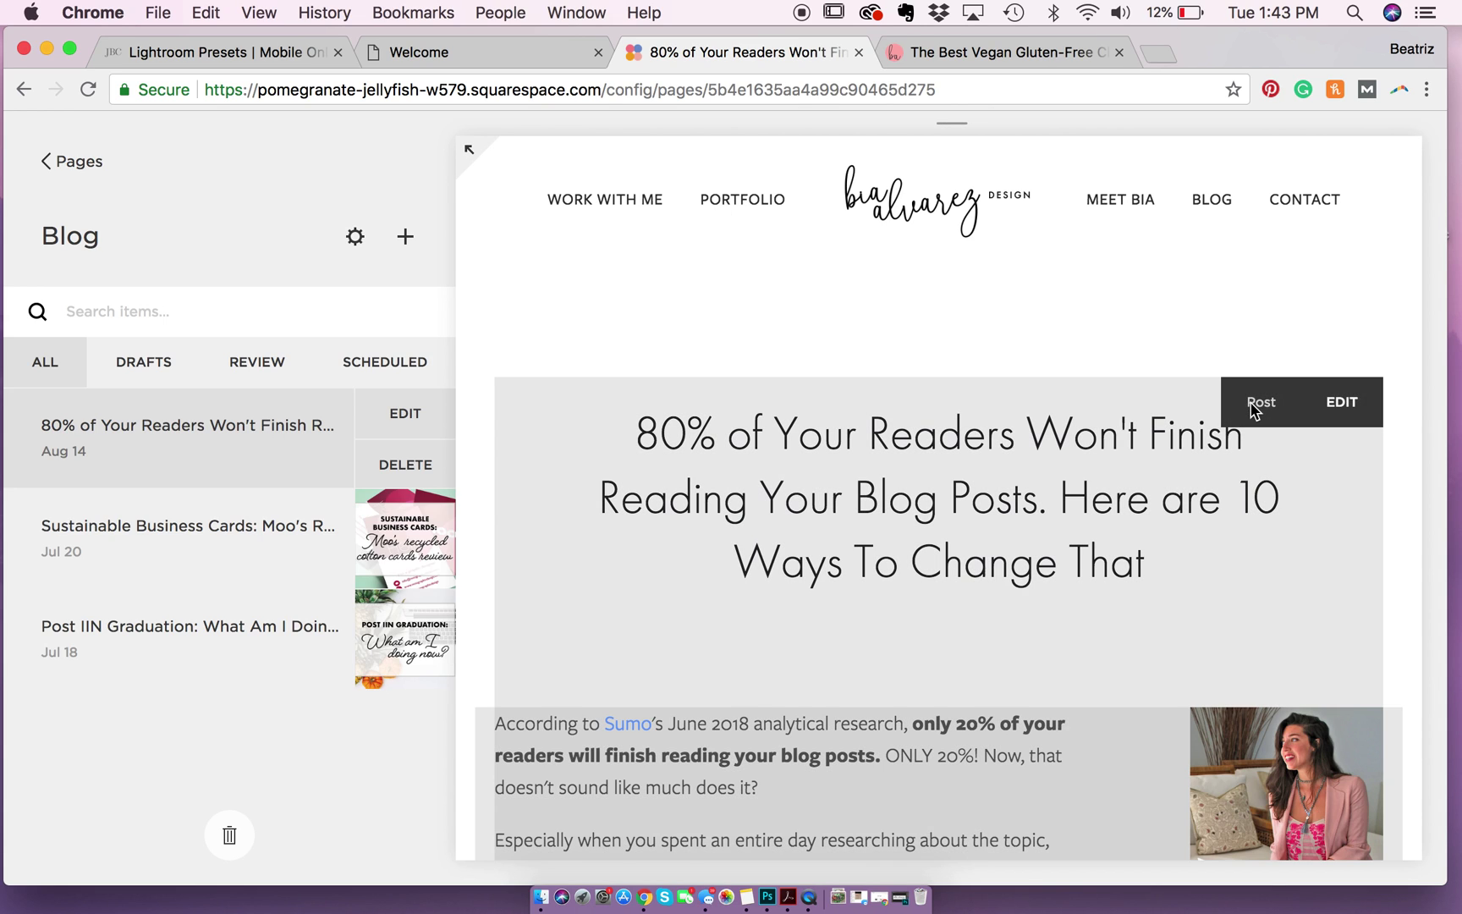
{"action": "left_click", "coordinate": [1367, 405]}
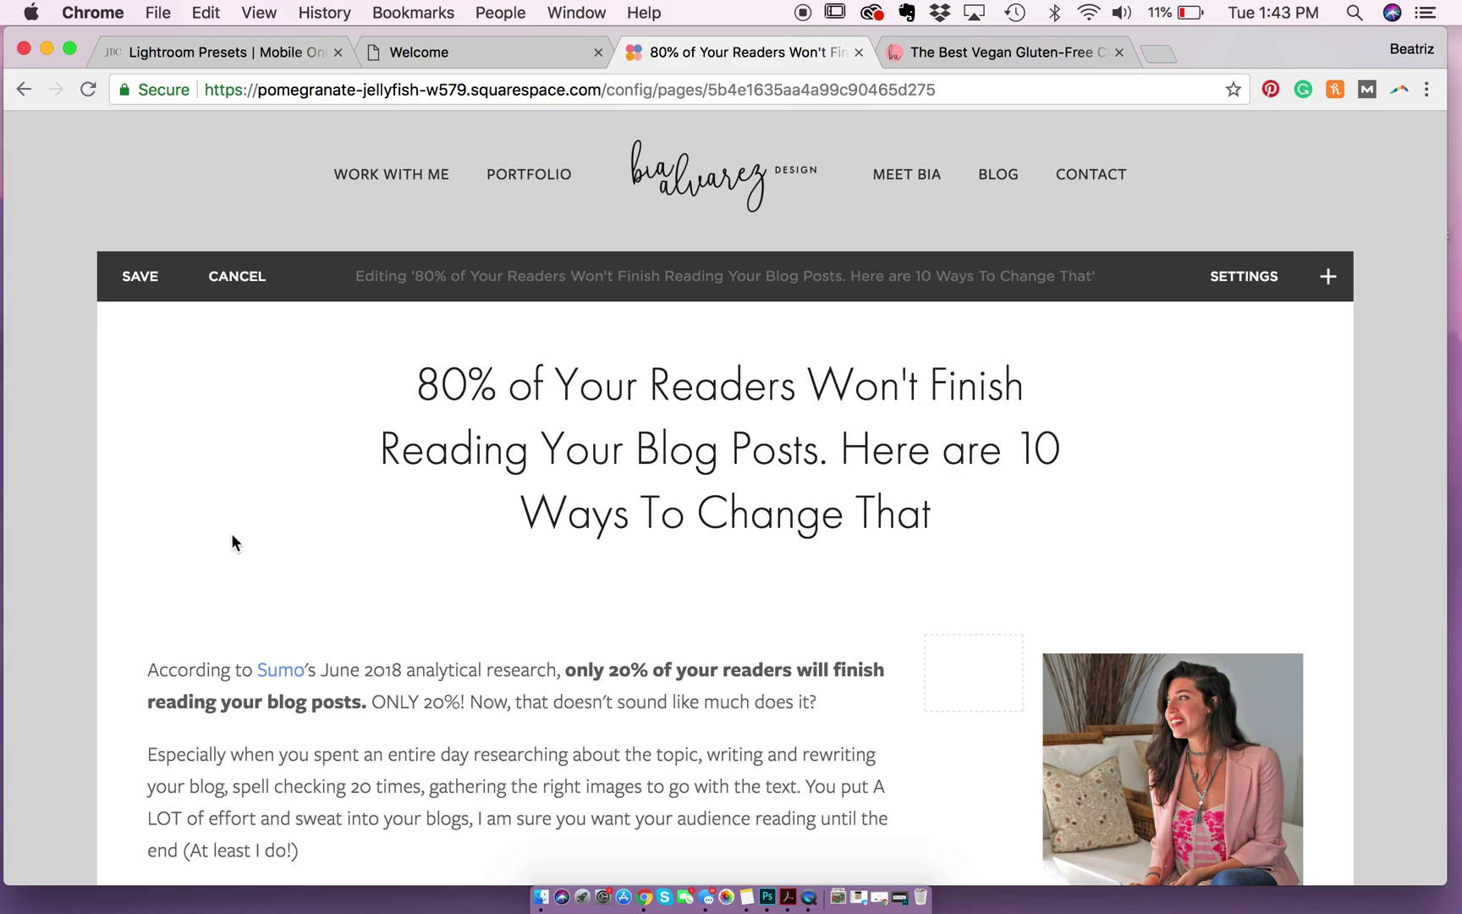
{"action": "scroll", "coordinate": [231, 533], "scroll_direction": "down", "scroll_amount": 10}
{"action": "scroll", "coordinate": [231, 534], "scroll_direction": "down", "scroll_amount": 15}
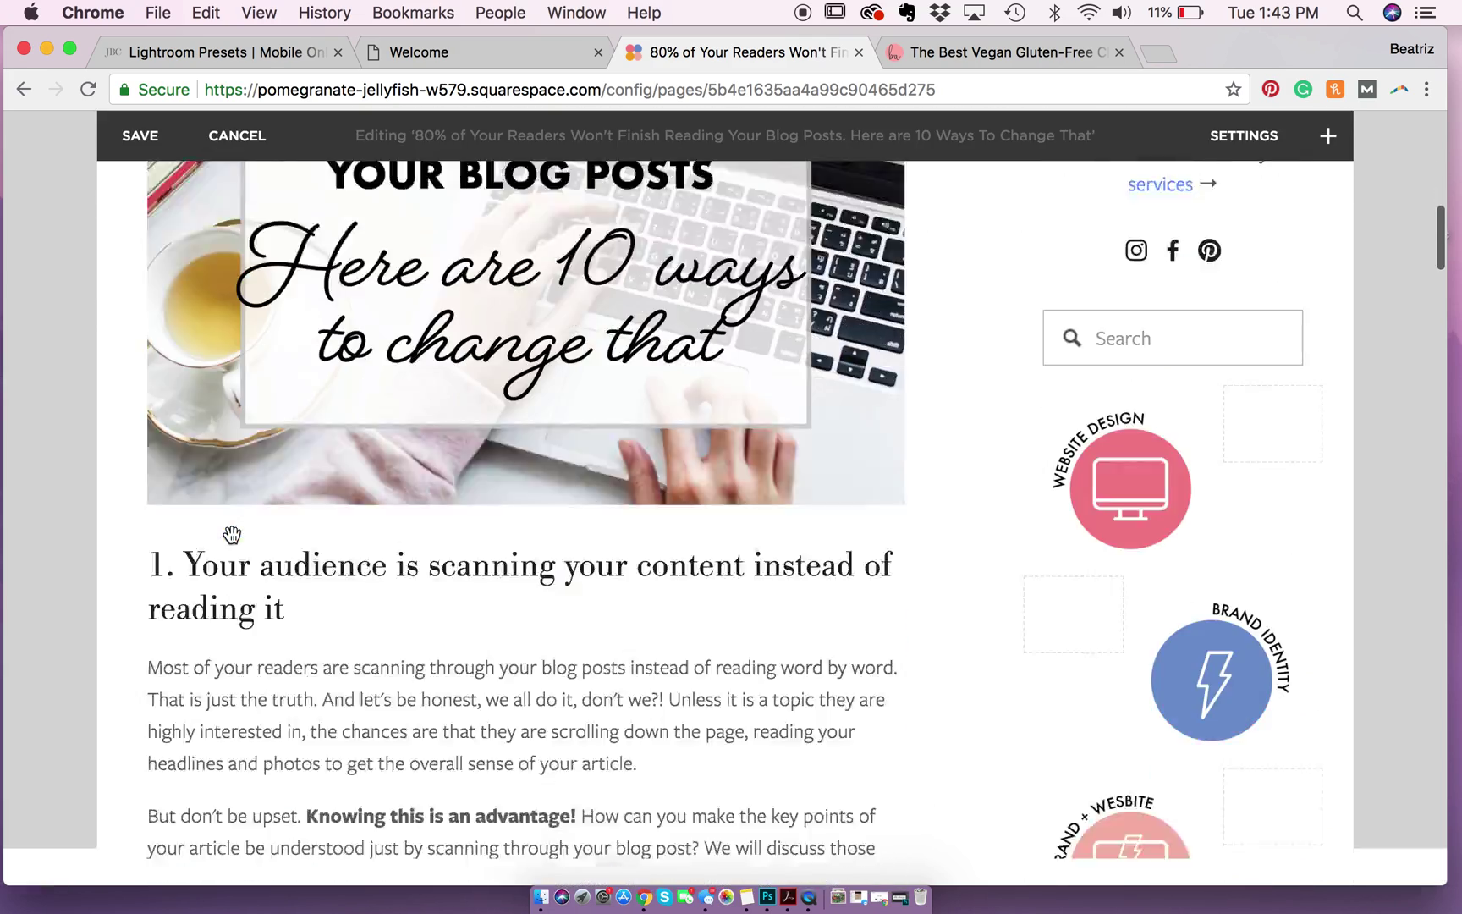
{"action": "scroll", "coordinate": [232, 535], "scroll_direction": "down", "scroll_amount": 20}
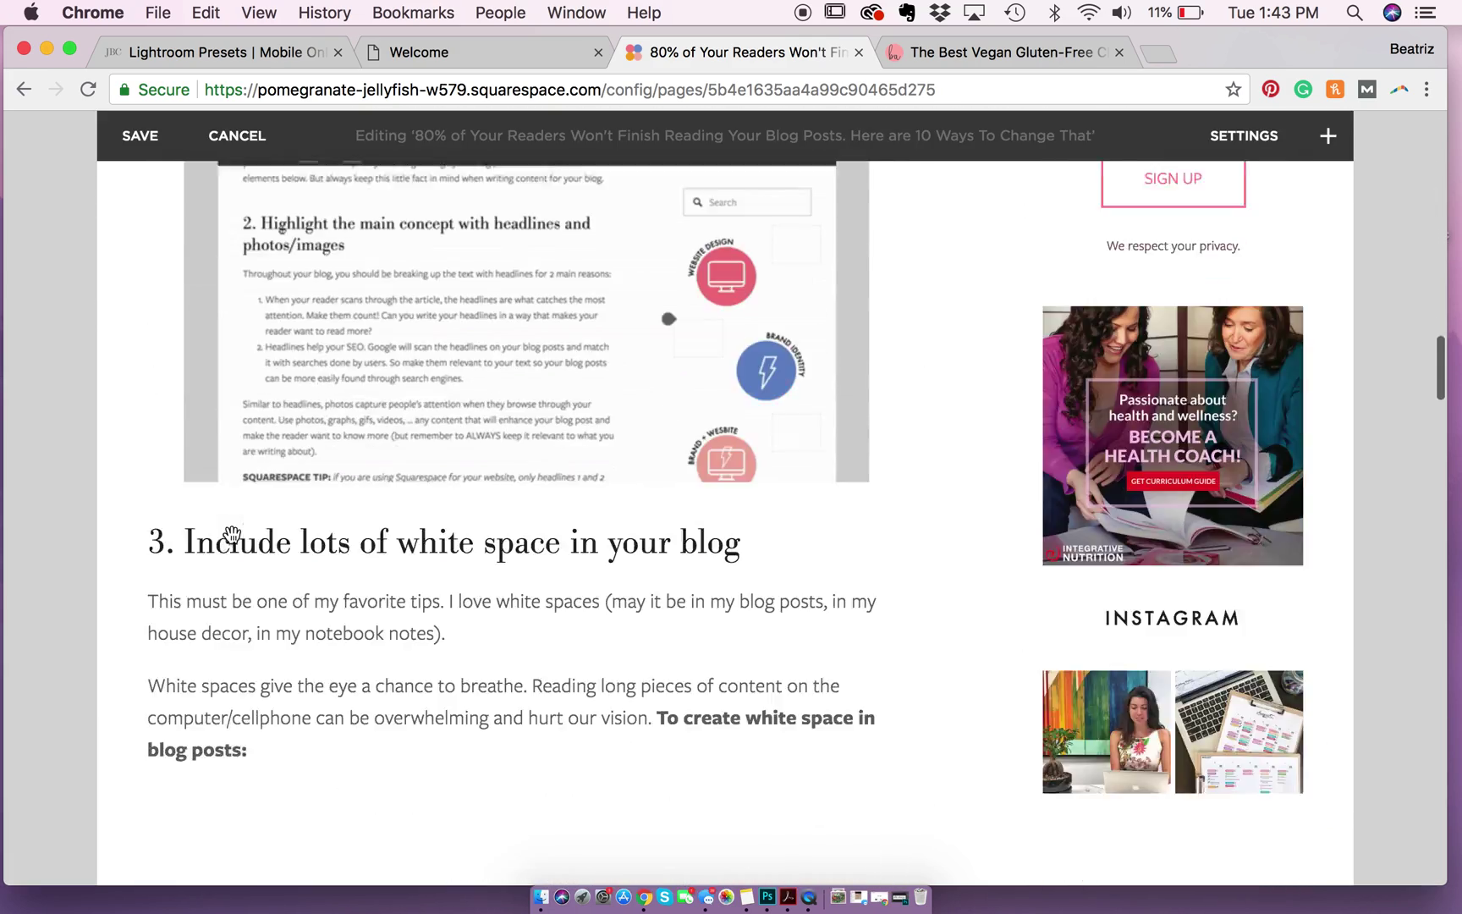
{"action": "scroll", "coordinate": [231, 535], "scroll_direction": "down", "scroll_amount": 20}
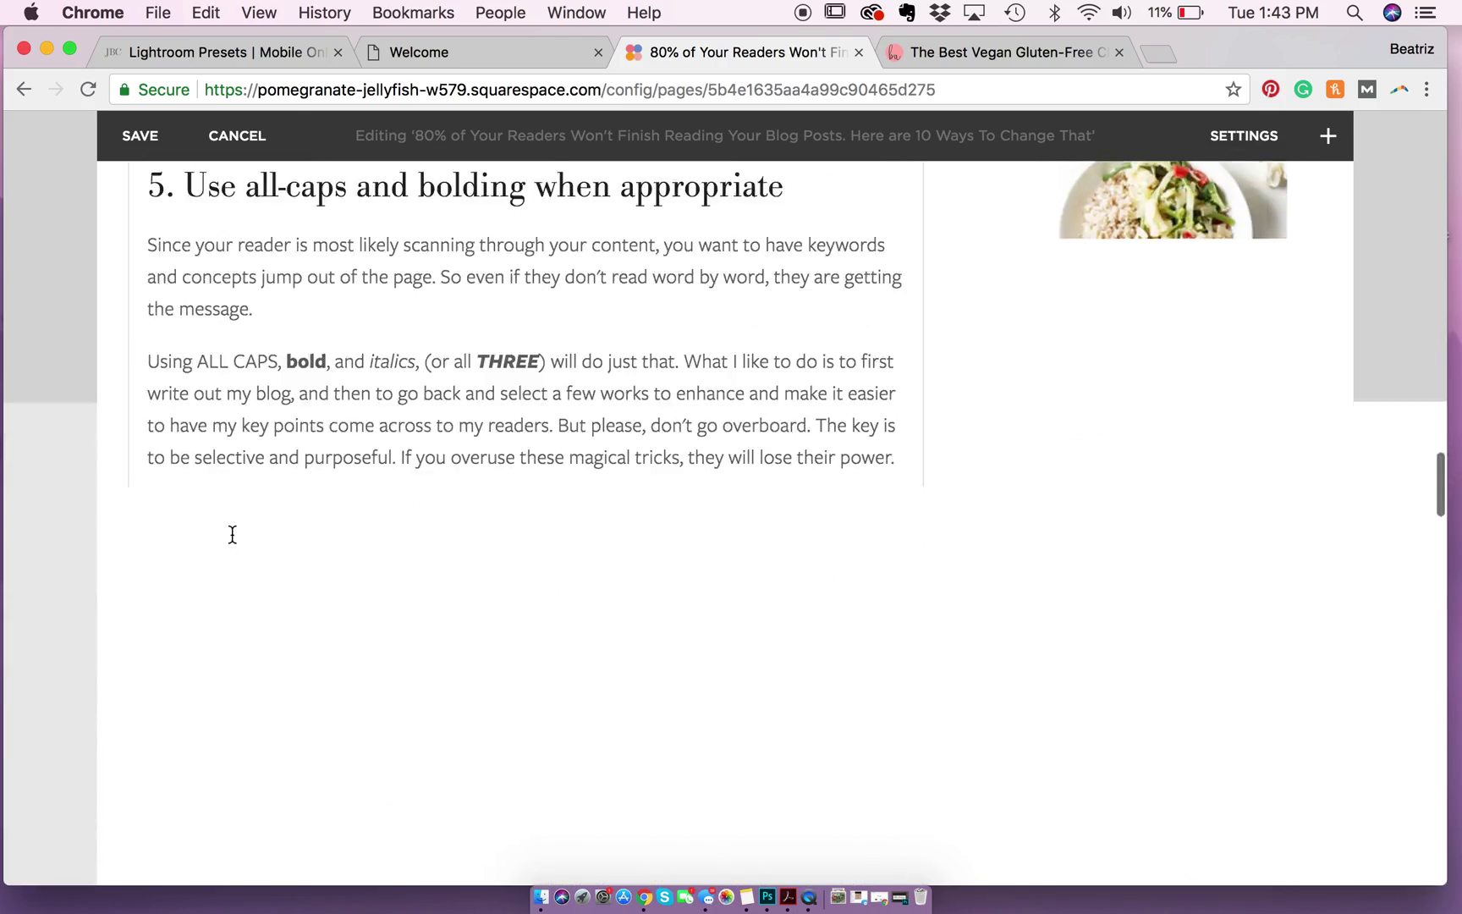
{"action": "scroll", "coordinate": [231, 535], "scroll_direction": "down", "scroll_amount": 20}
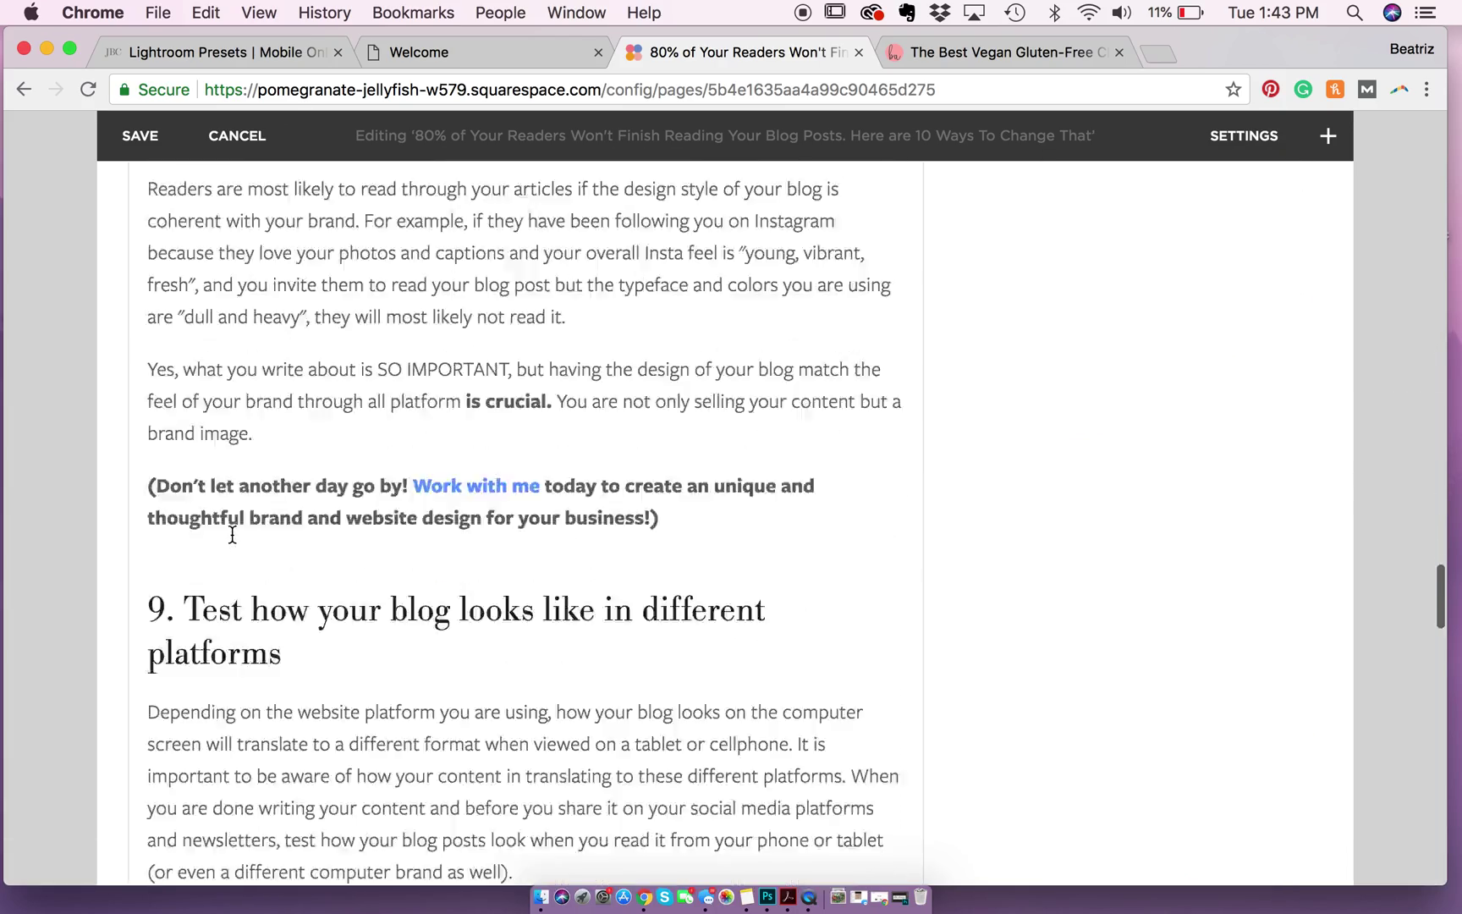
{"action": "scroll", "coordinate": [231, 535], "scroll_direction": "down", "scroll_amount": 12}
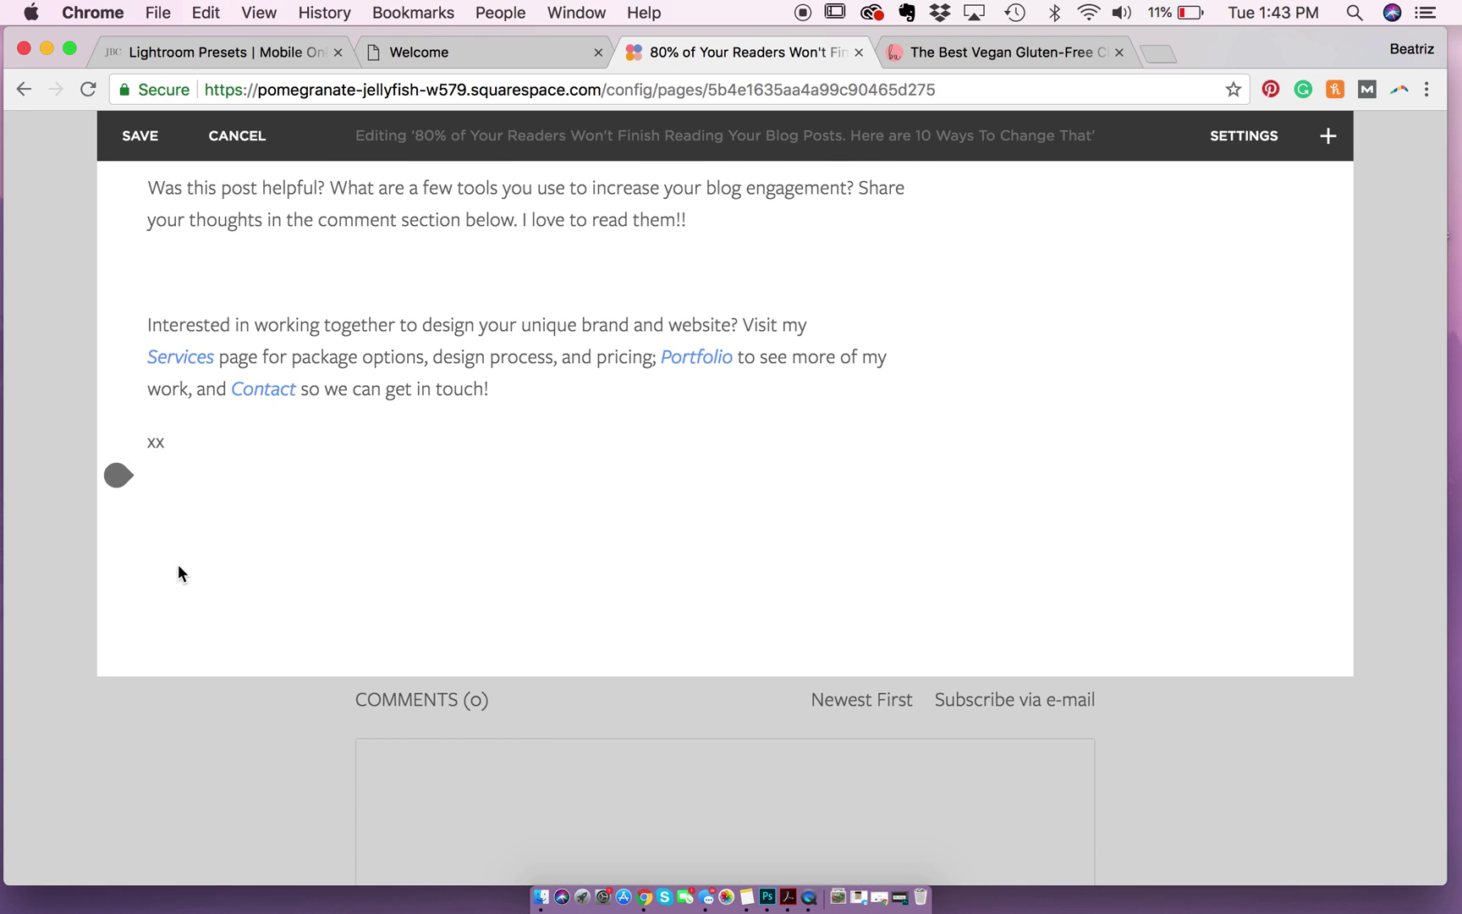
{"action": "scroll", "coordinate": [806, 561], "scroll_direction": "up", "scroll_amount": 5}
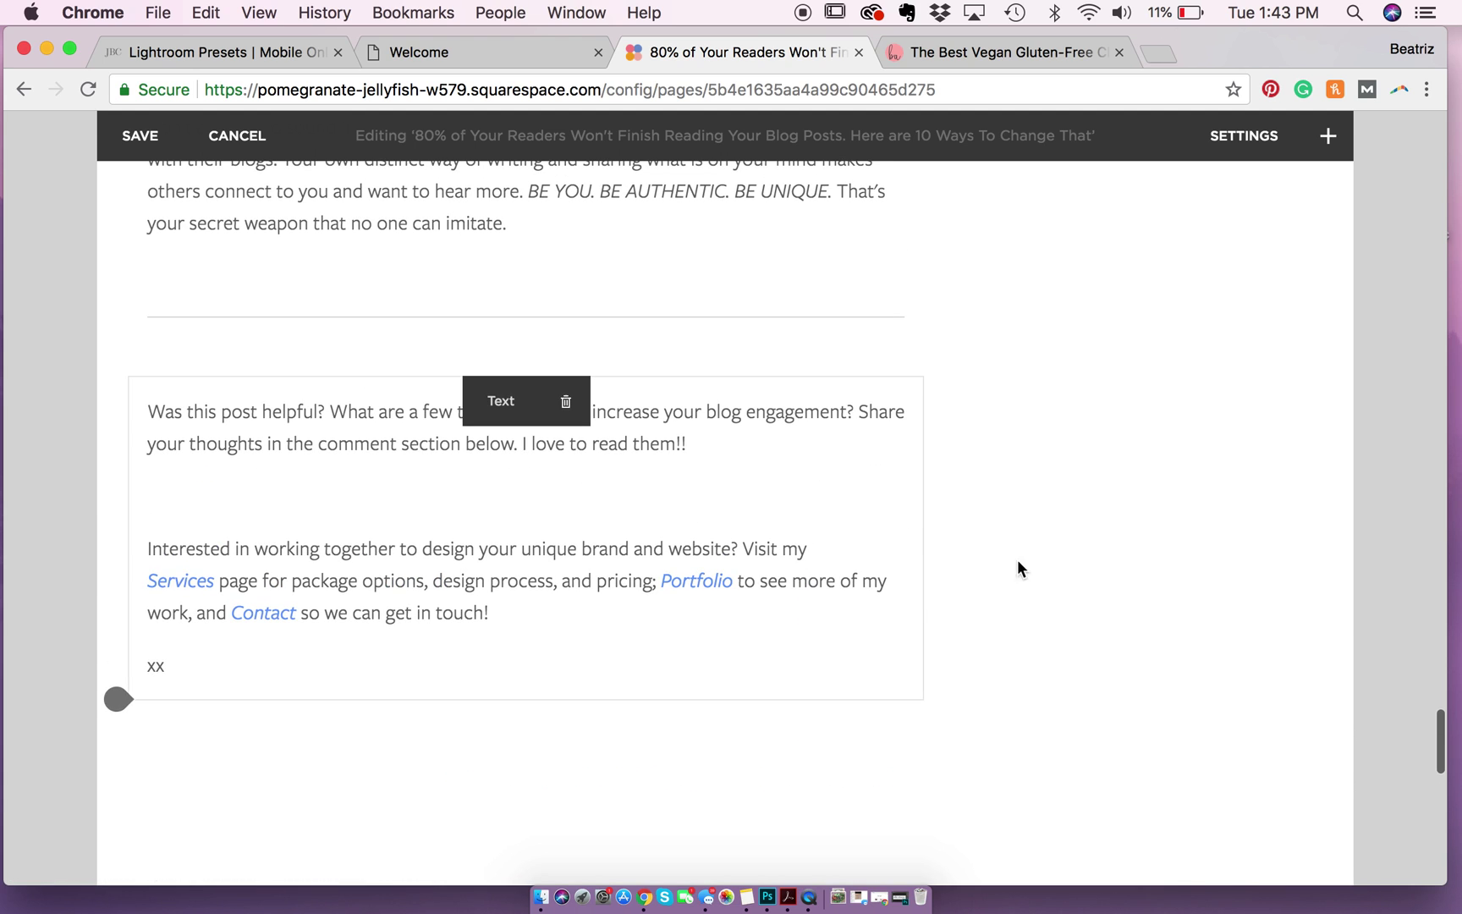
{"action": "scroll", "coordinate": [1285, 608], "scroll_direction": "up", "scroll_amount": 2}
{"action": "scroll", "coordinate": [1285, 608], "scroll_direction": "down", "scroll_amount": 4}
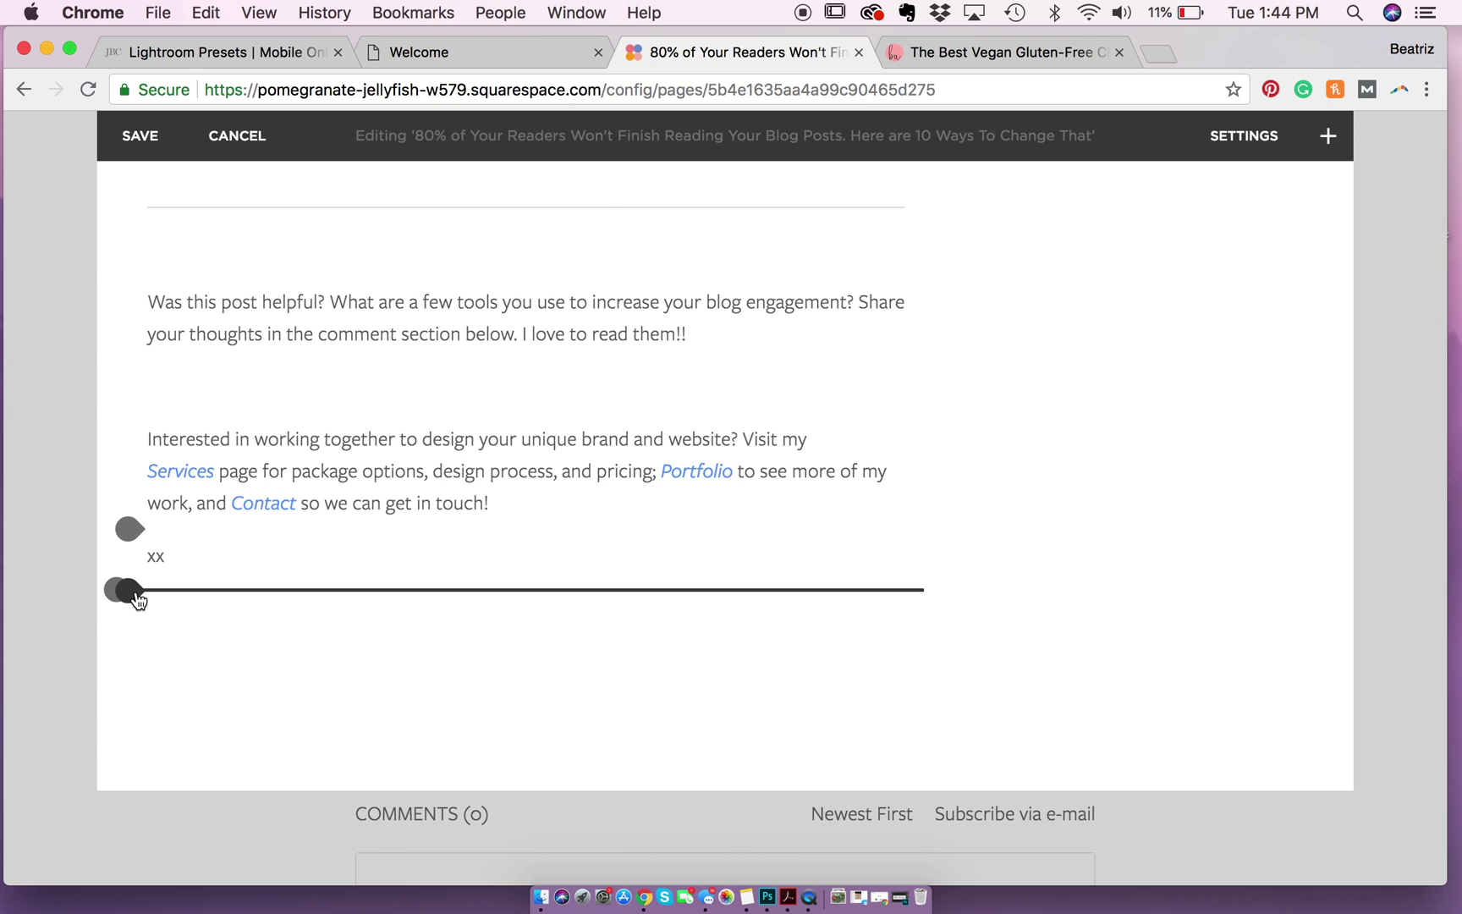
{"action": "left_click", "coordinate": [129, 590]}
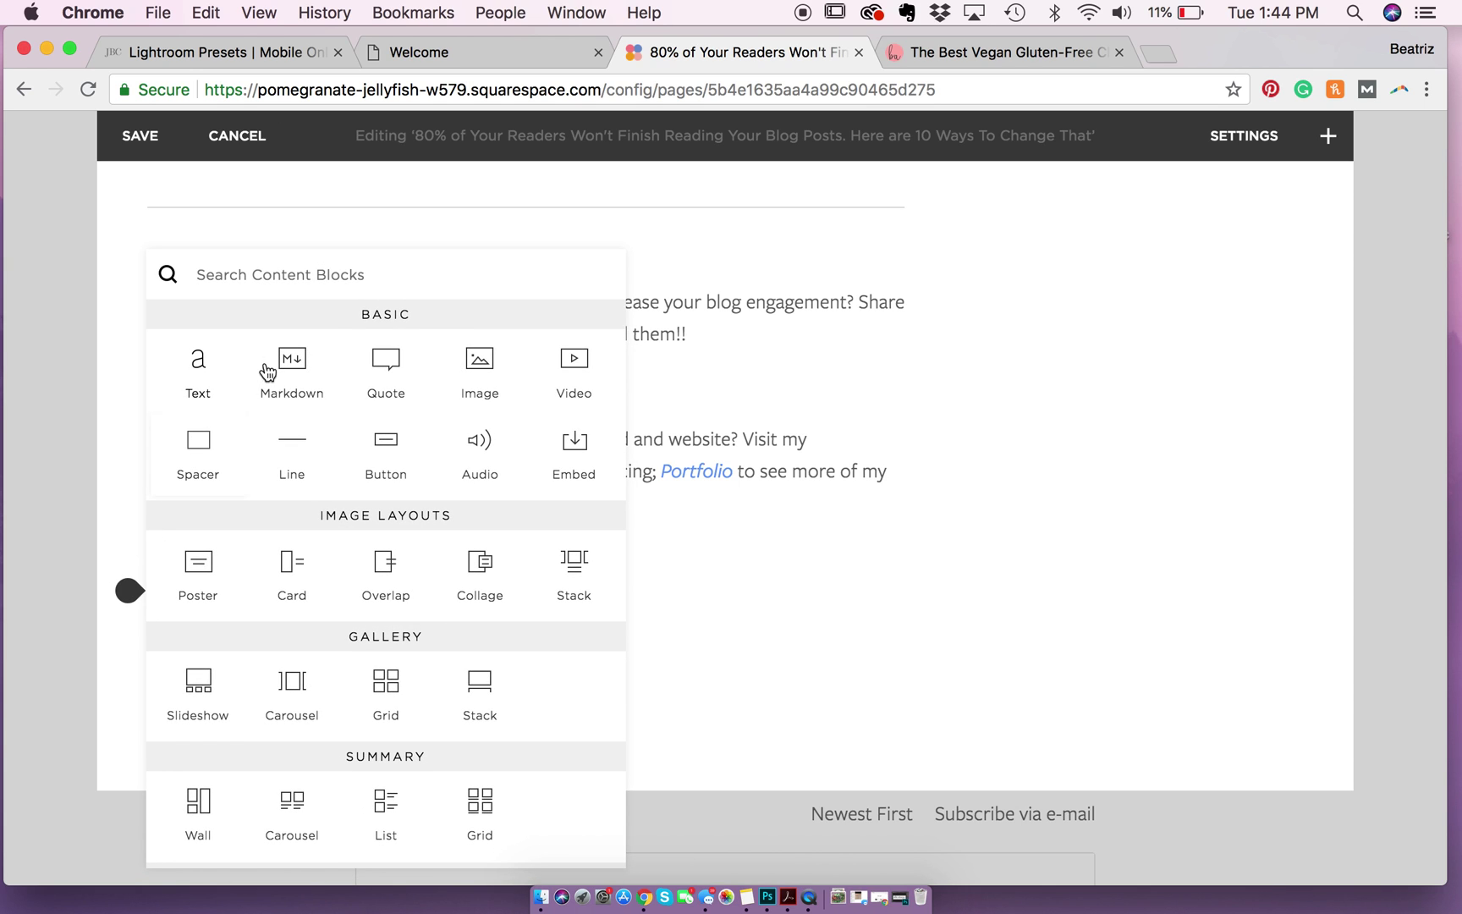
- Insert an Image block below 'xx', upload blog signature.png from the desktop, and apply it
{"action": "left_click", "coordinate": [454, 380]}
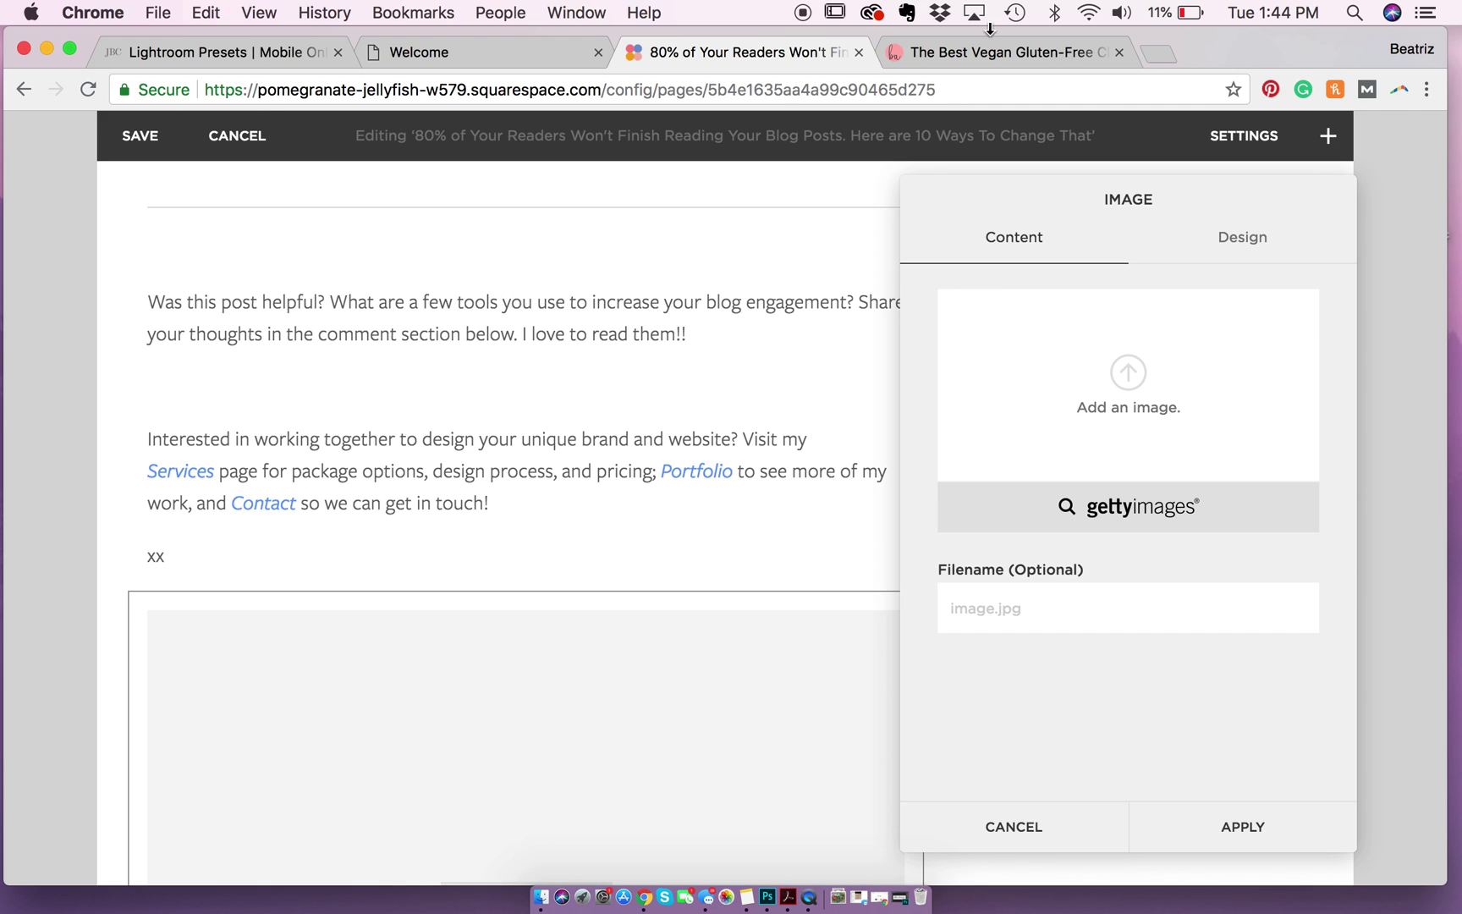
{"action": "mouse_move", "coordinate": [1249, 38]}
{"action": "left_mouse_down"}
{"action": "mouse_move", "coordinate": [894, 135]}
{"action": "mouse_move", "coordinate": [734, 78]}
{"action": "mouse_move", "coordinate": [778, 57]}
{"action": "left_mouse_up"}
{"action": "mouse_move", "coordinate": [1143, 93]}
{"action": "left_mouse_down"}
{"action": "mouse_move", "coordinate": [1161, 205]}
{"action": "mouse_move", "coordinate": [1143, 332]}
{"action": "mouse_move", "coordinate": [701, 415]}
{"action": "left_mouse_up"}
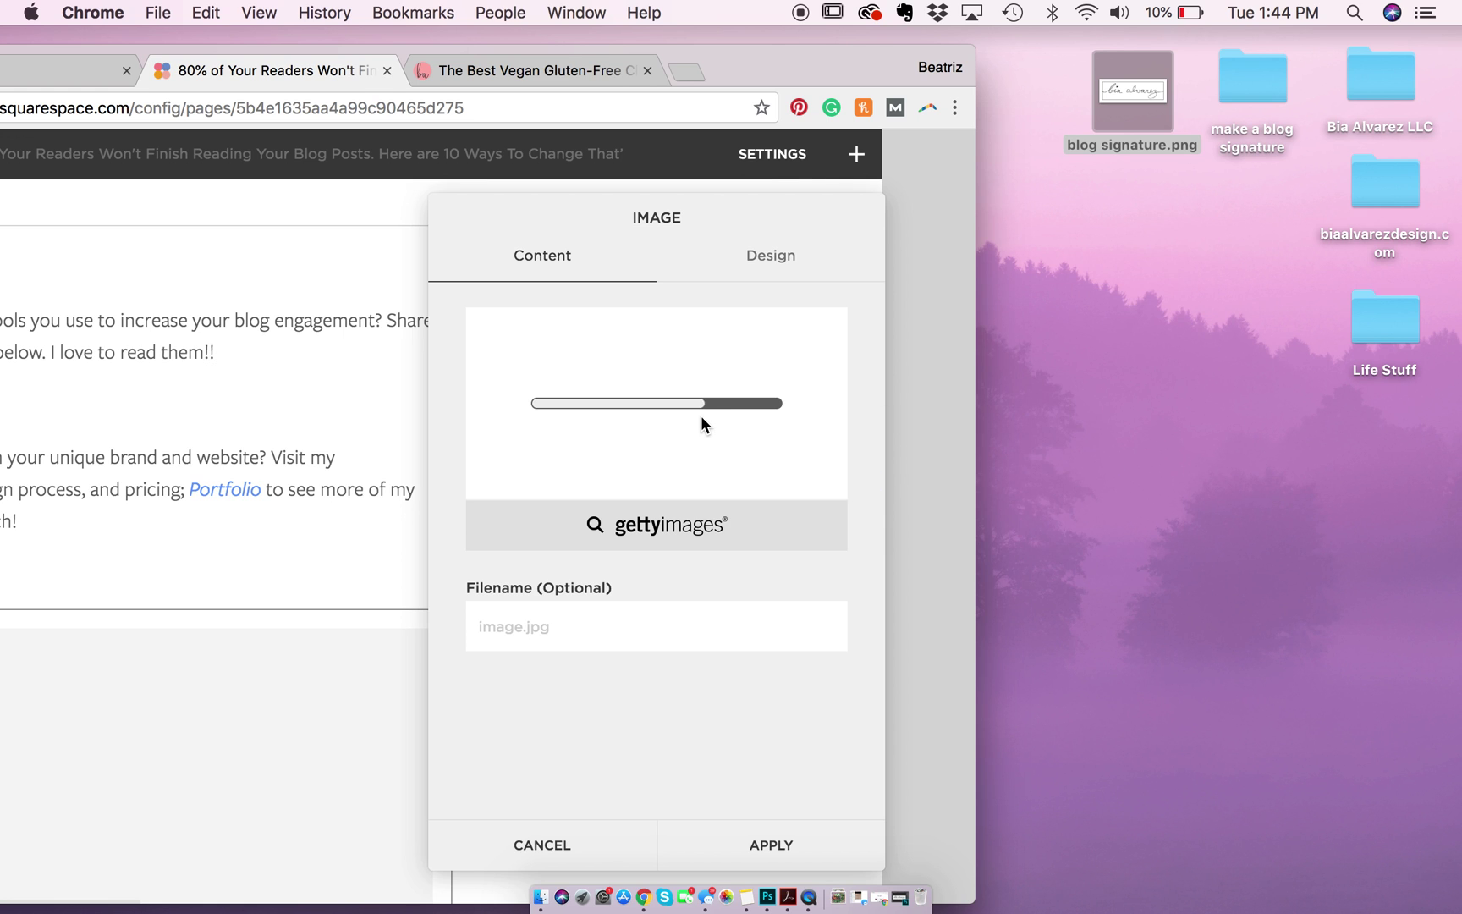
{"action": "left_click_drag", "start_coordinate": [796, 53], "coordinate": [1252, 4]}
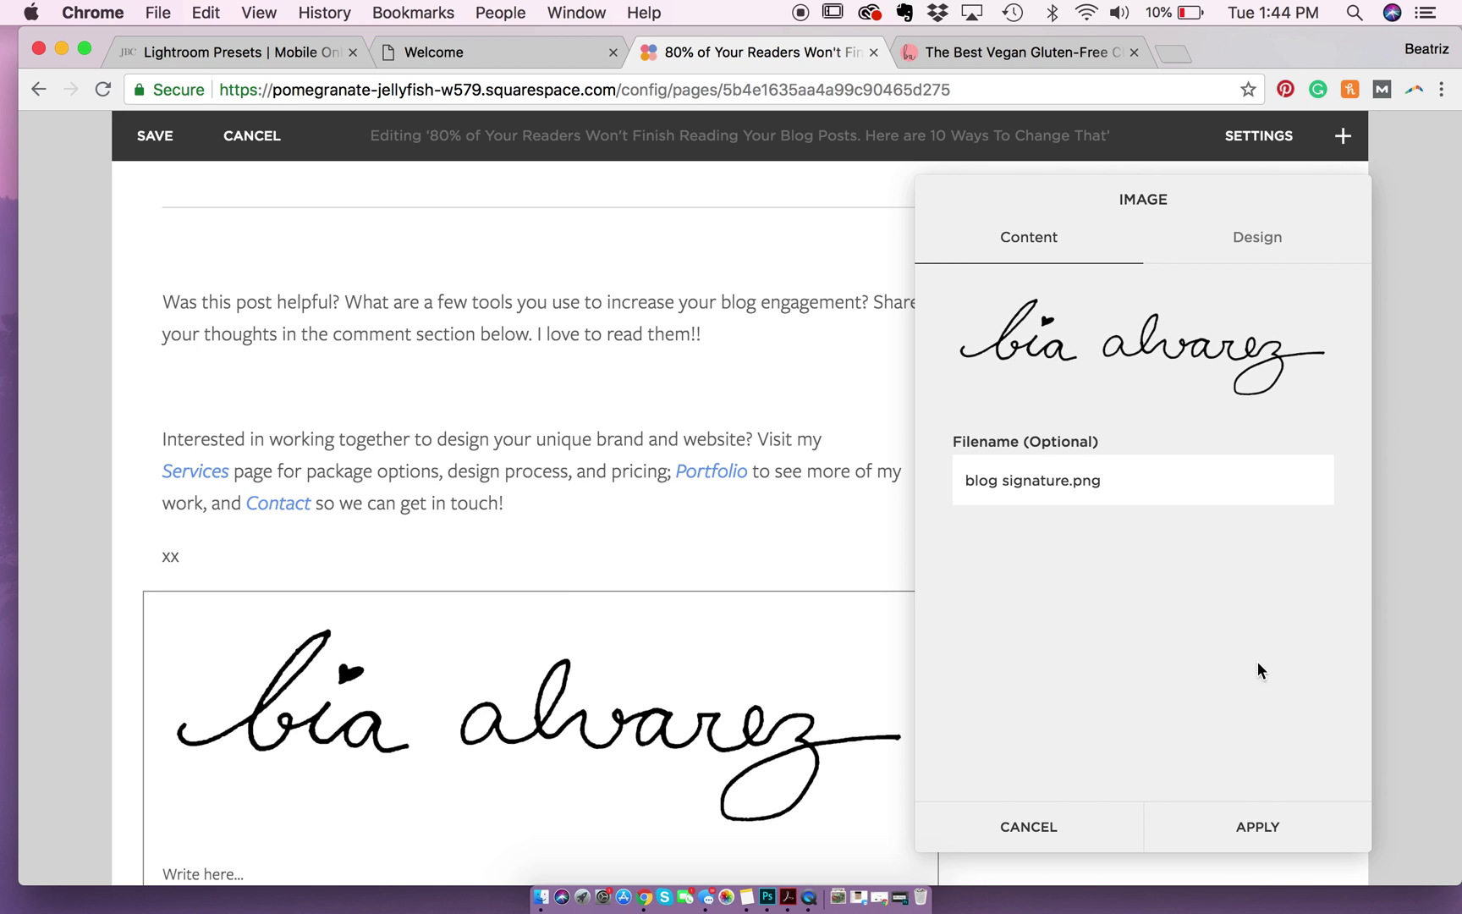
{"action": "left_click", "coordinate": [1260, 818]}
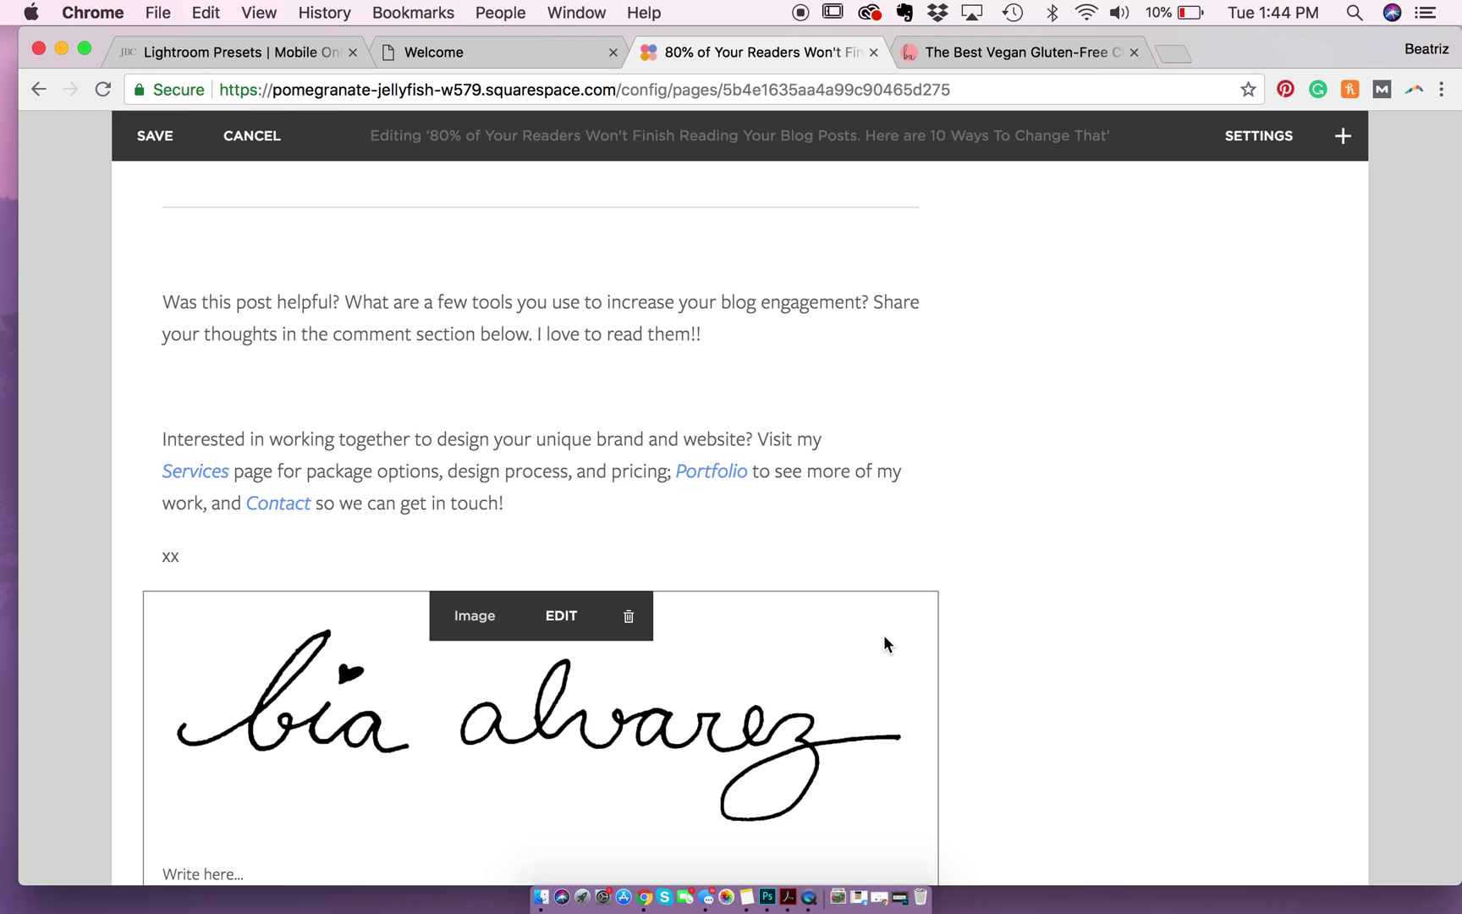
- Add a Spacer block and place it to the right of the signature image
{"action": "scroll", "coordinate": [883, 636], "scroll_direction": "down", "scroll_amount": 2}
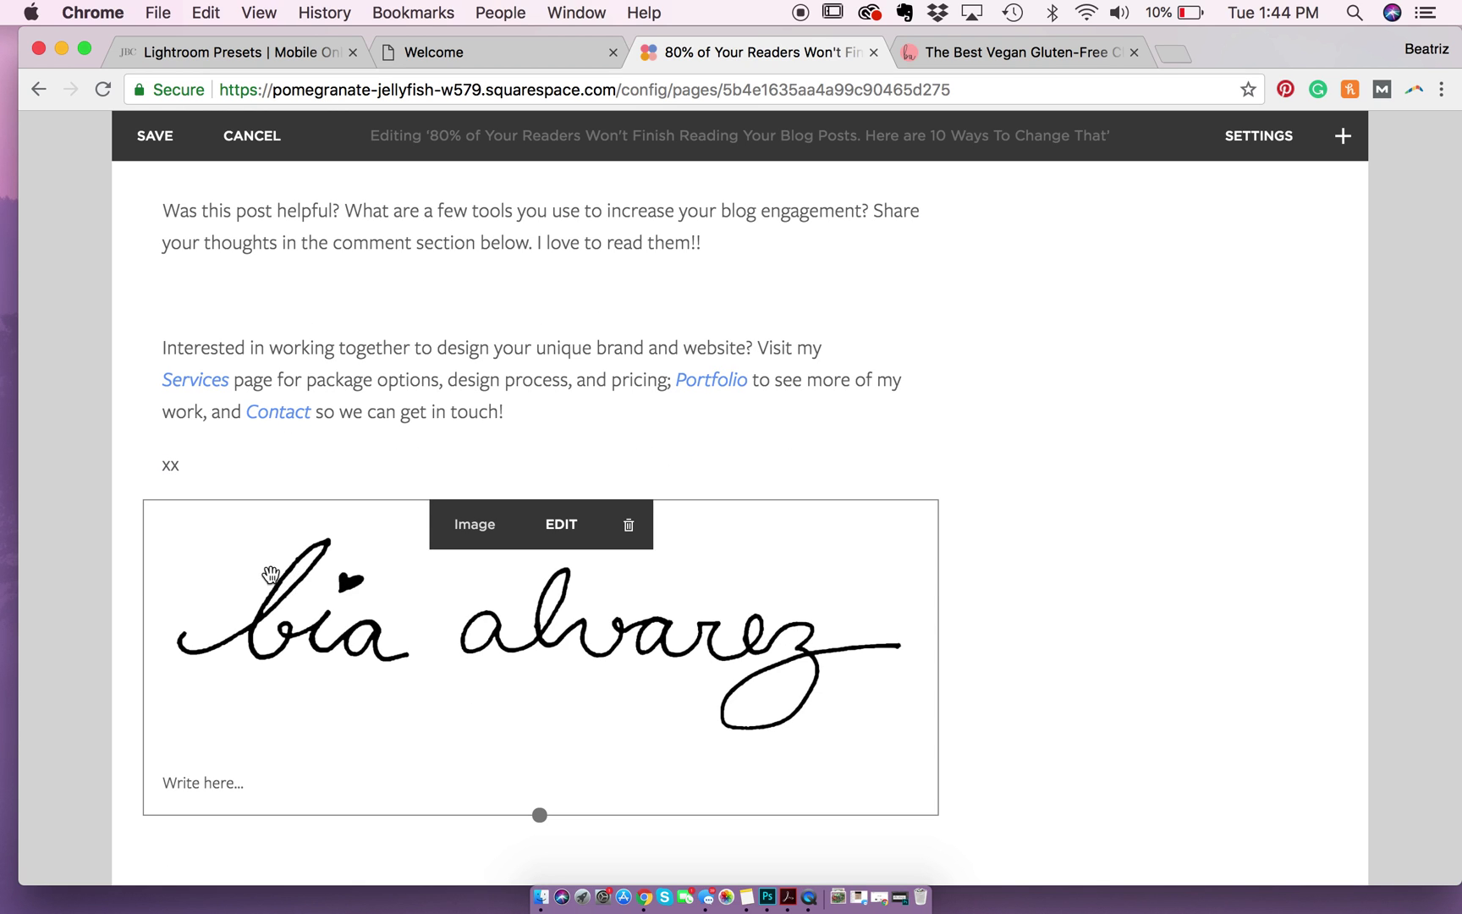
{"action": "left_click", "coordinate": [145, 501]}
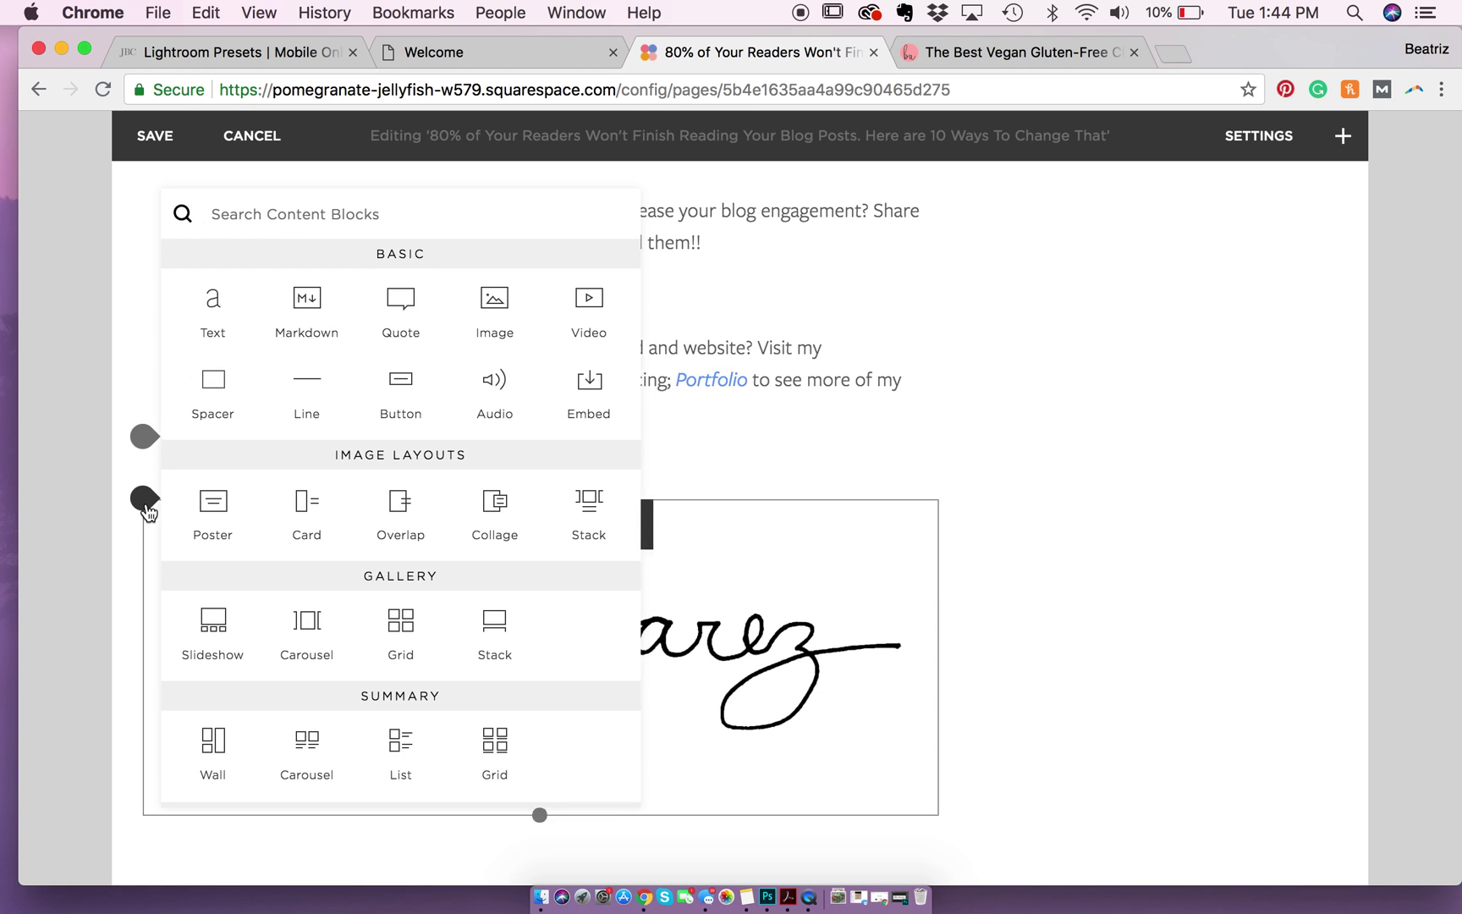
{"action": "left_click", "coordinate": [213, 410]}
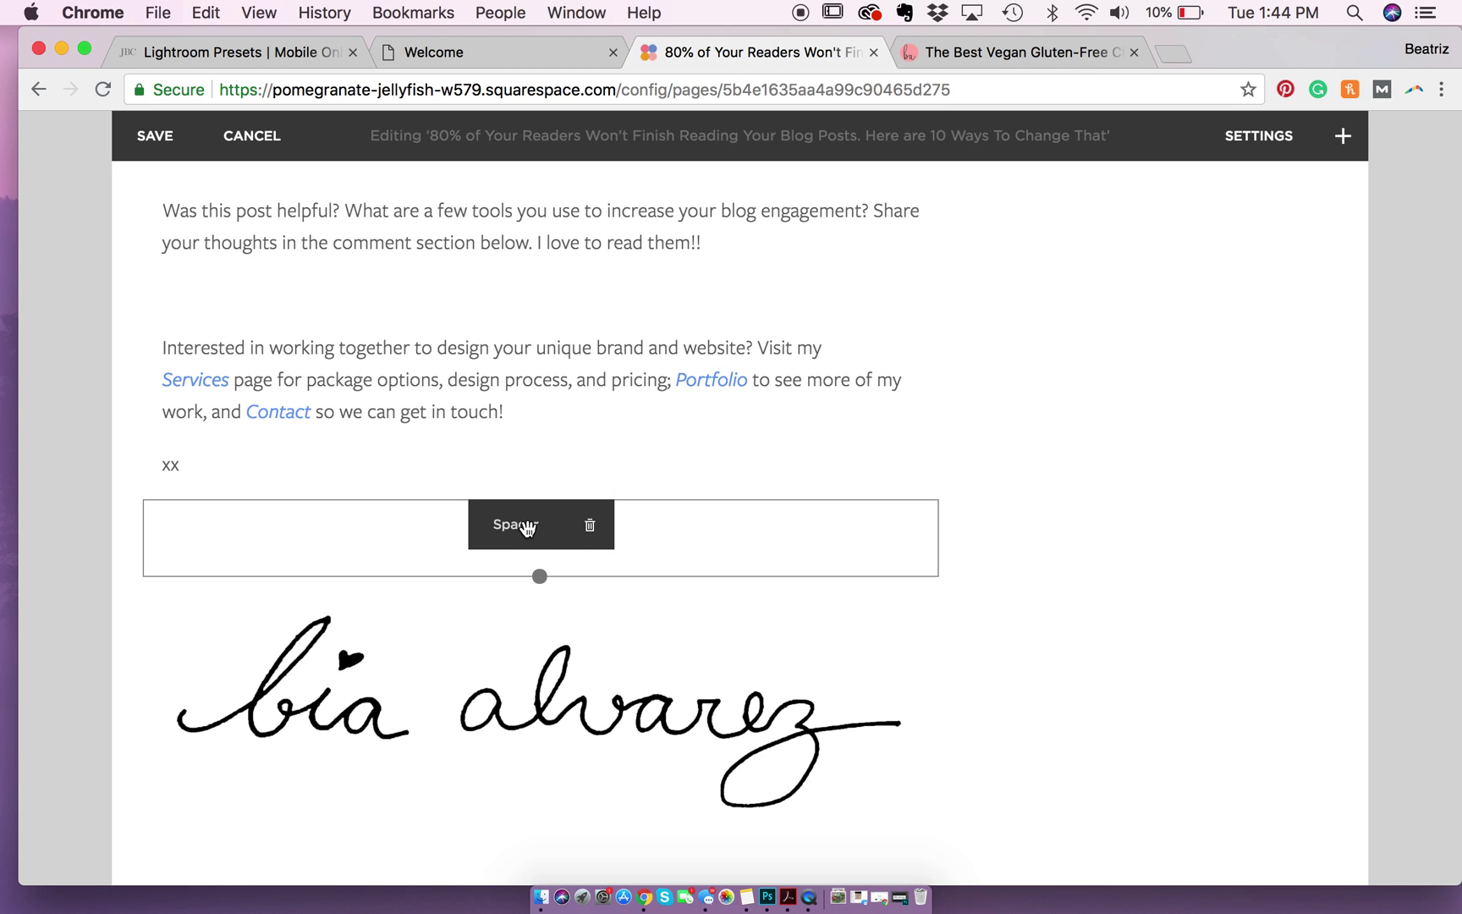
{"action": "mouse_move", "coordinate": [526, 528]}
{"action": "left_mouse_down"}
{"action": "mouse_move", "coordinate": [597, 587]}
{"action": "mouse_move", "coordinate": [847, 657]}
{"action": "left_mouse_up"}
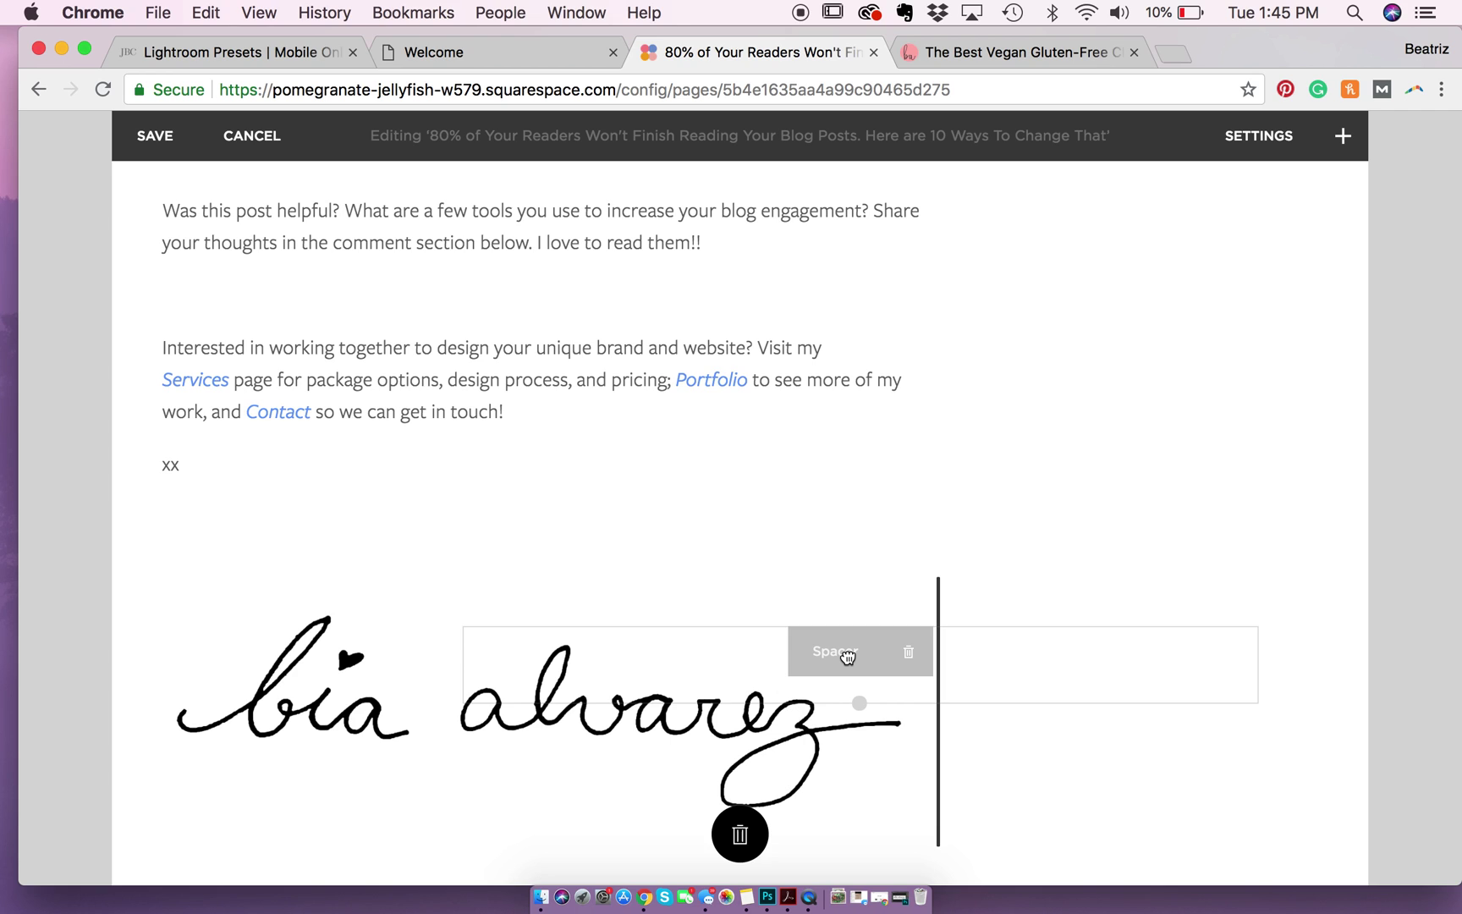
{"action": "mouse_move", "coordinate": [847, 657]}
{"action": "left_mouse_down"}
{"action": "mouse_move", "coordinate": [913, 669]}
{"action": "mouse_move", "coordinate": [936, 545]}
{"action": "mouse_move", "coordinate": [940, 620]}
{"action": "mouse_move", "coordinate": [944, 460]}
{"action": "mouse_move", "coordinate": [939, 758]}
{"action": "mouse_move", "coordinate": [937, 696]}
{"action": "mouse_move", "coordinate": [878, 713]}
{"action": "mouse_move", "coordinate": [872, 650]}
{"action": "mouse_move", "coordinate": [880, 748]}
{"action": "mouse_move", "coordinate": [861, 697]}
{"action": "left_mouse_up"}
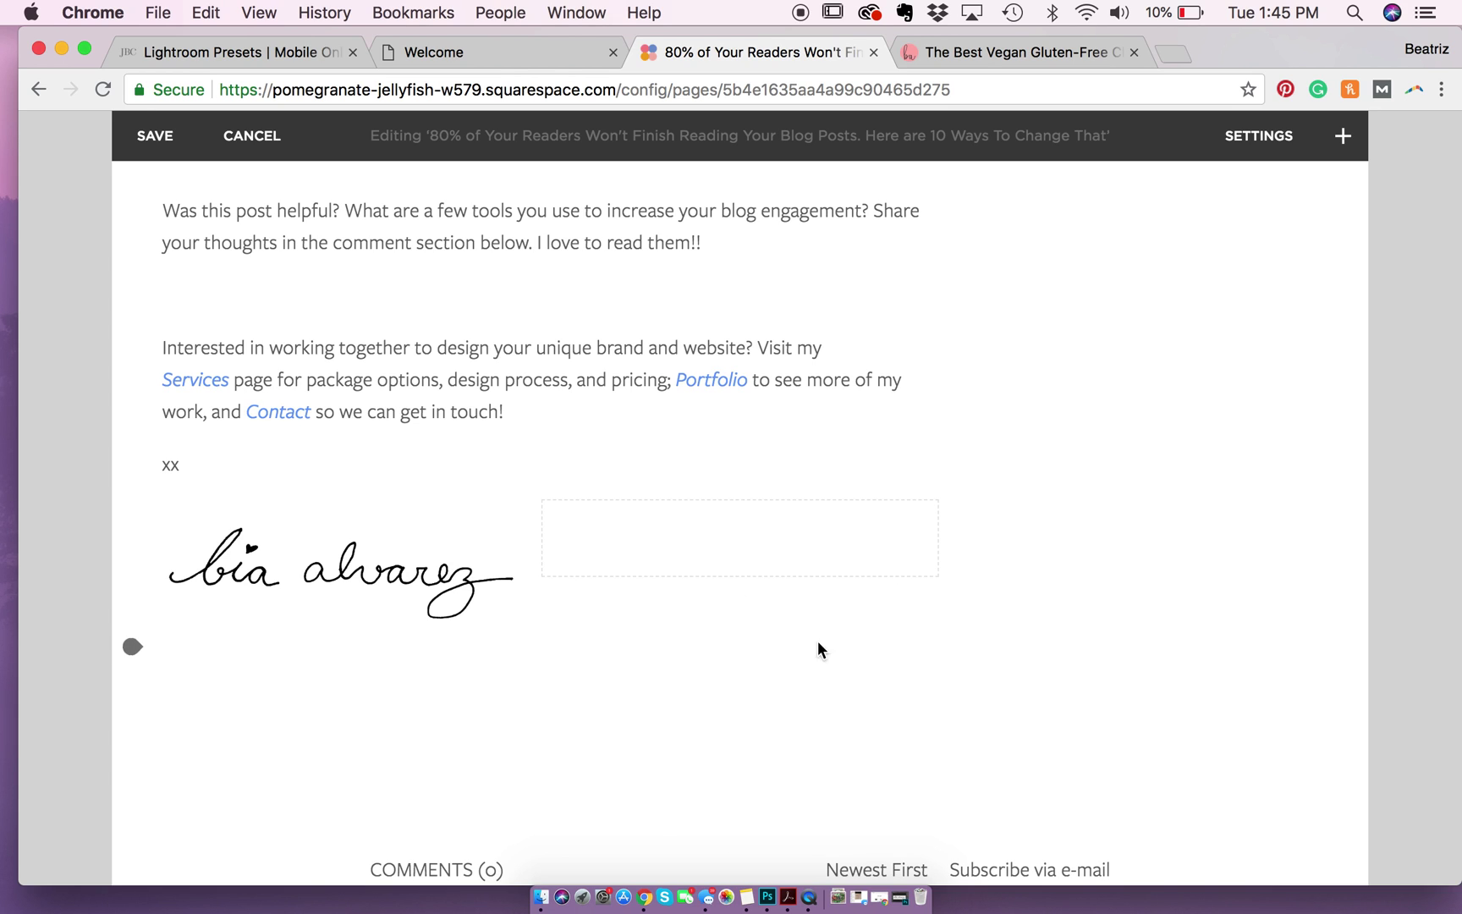
- Drag the column divider left to narrow the signature column and shrink the image
{"action": "mouse_move", "coordinate": [388, 531]}
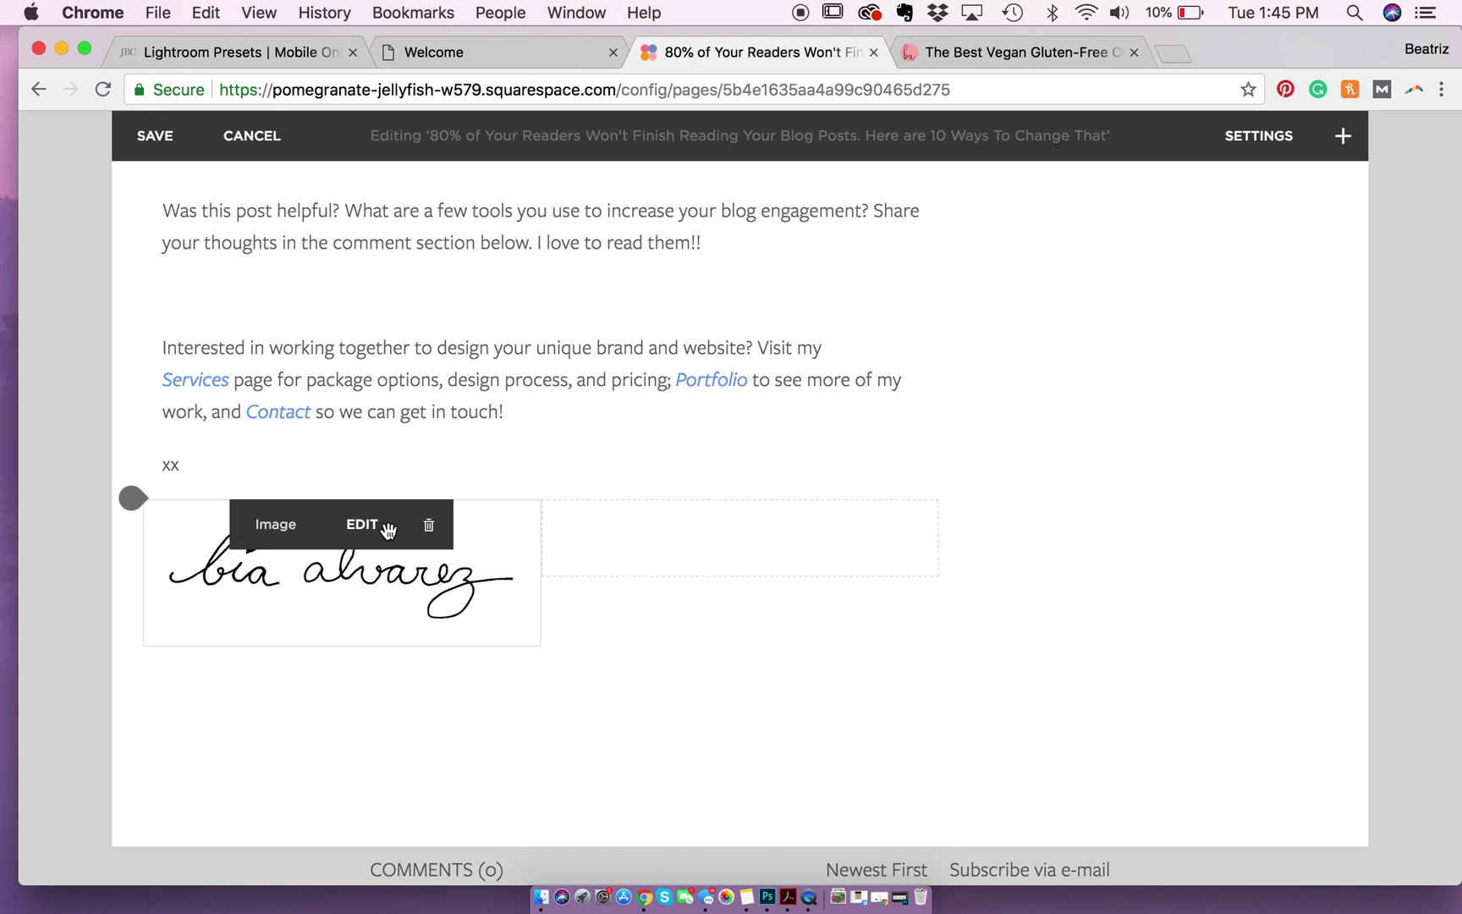
{"action": "mouse_move", "coordinate": [547, 529]}
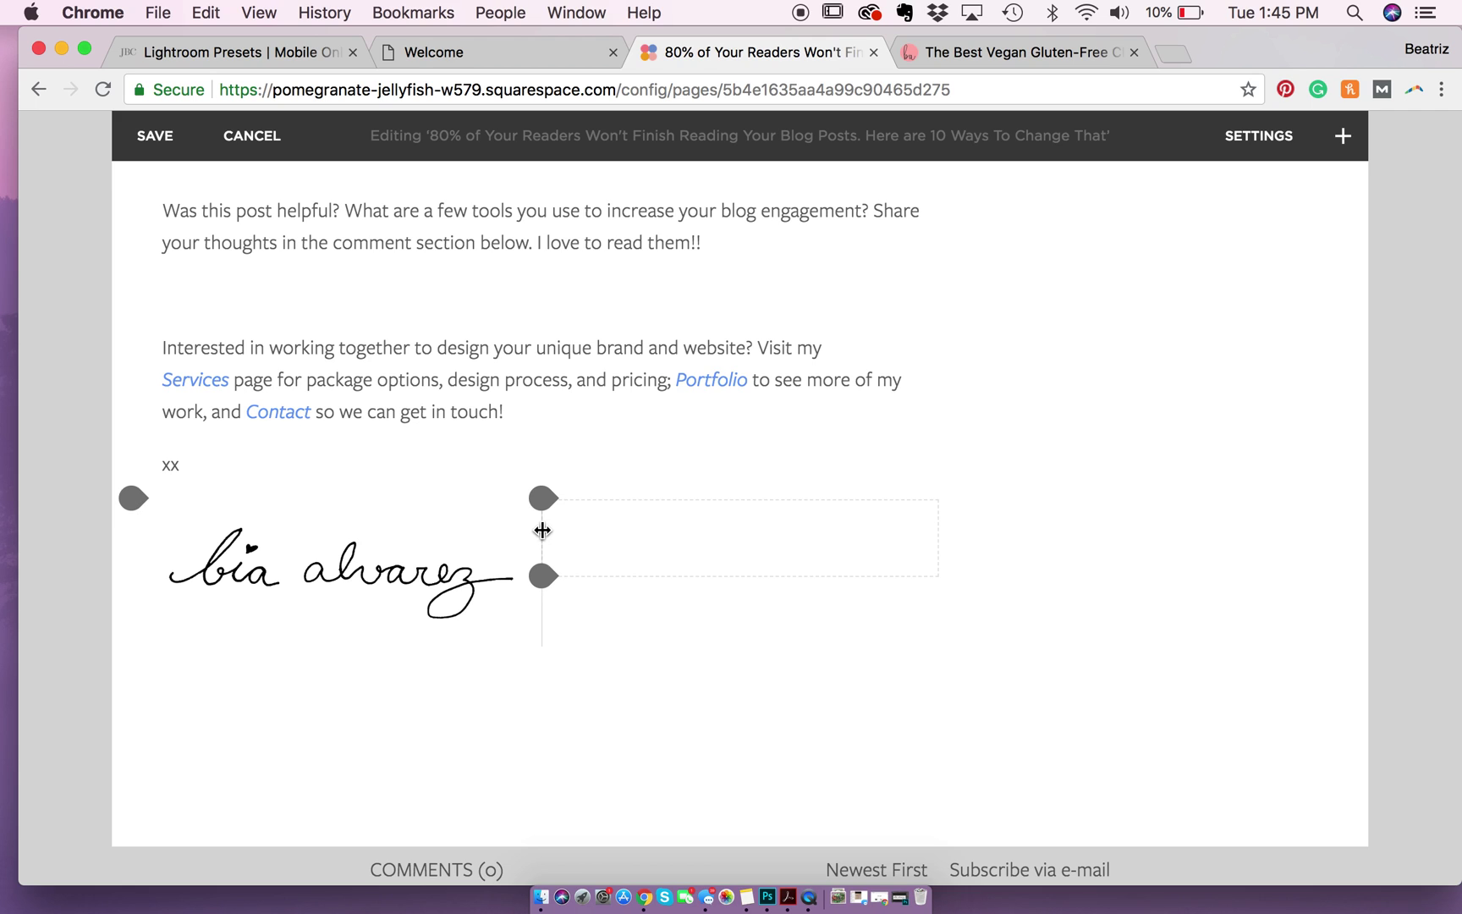
{"action": "mouse_move", "coordinate": [543, 531]}
{"action": "left_mouse_down"}
{"action": "mouse_move", "coordinate": [789, 545]}
{"action": "mouse_move", "coordinate": [546, 551]}
{"action": "left_mouse_up"}
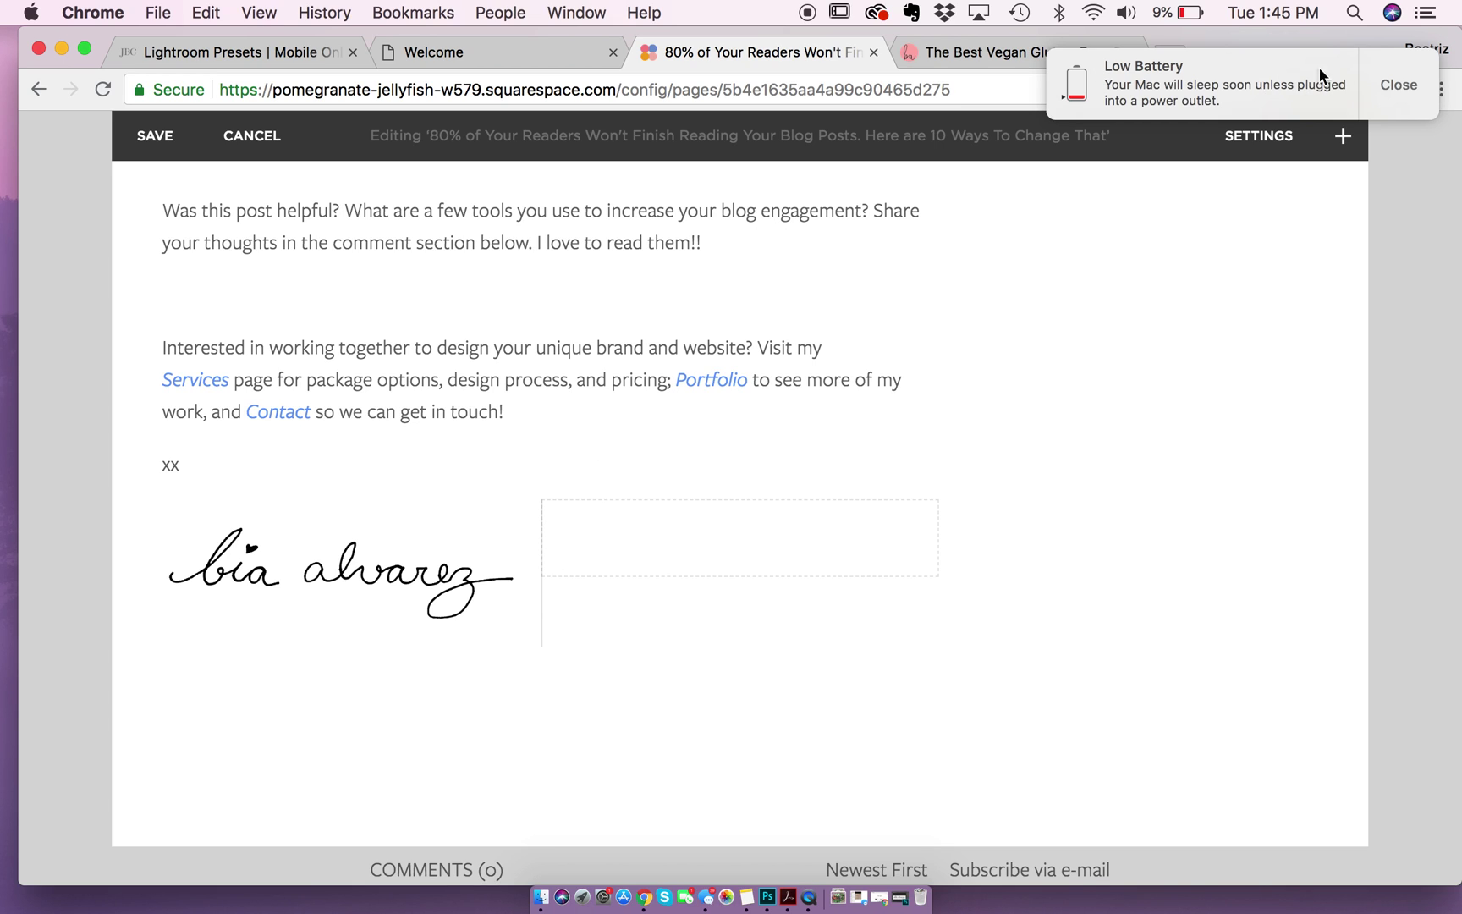
{"action": "left_click", "coordinate": [1399, 85]}
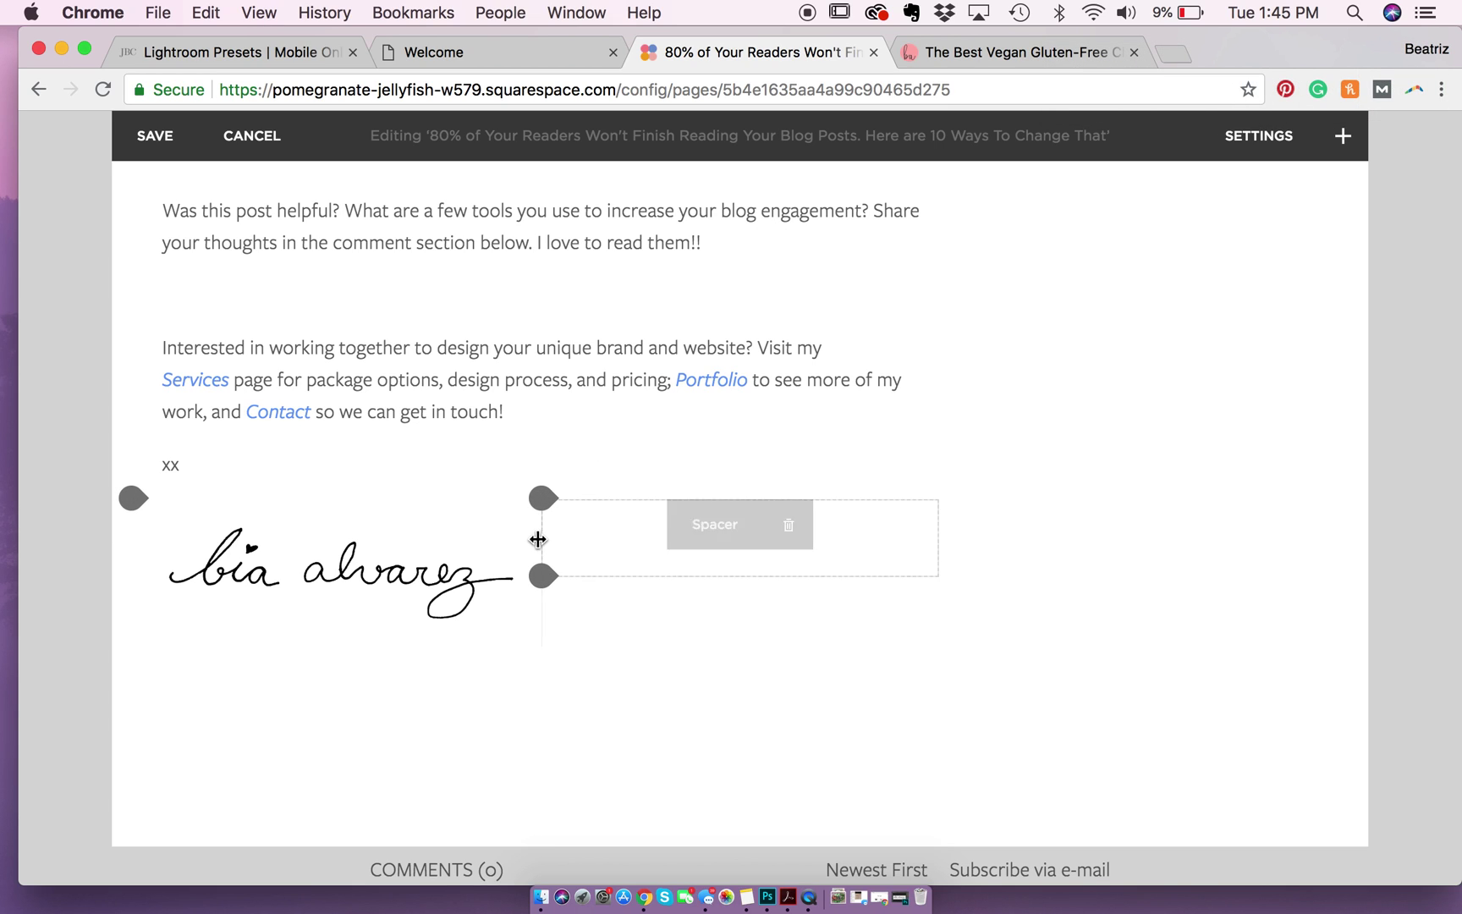
{"action": "left_click_drag", "start_coordinate": [507, 541], "coordinate": [466, 538]}
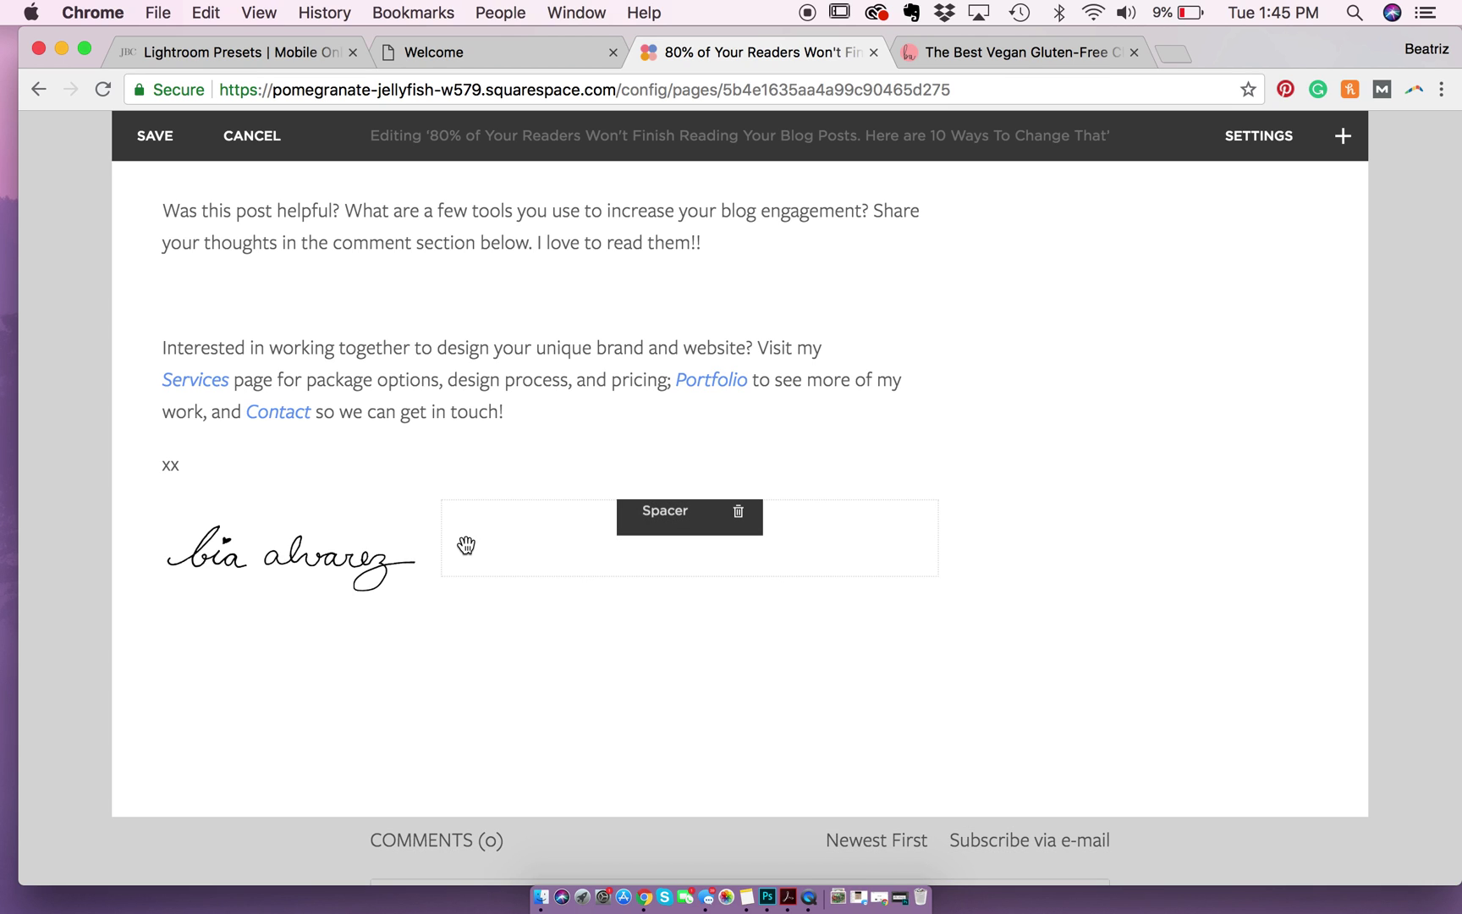
- Save the blog post and expand its preview to the full window
{"action": "left_click", "coordinate": [161, 144]}
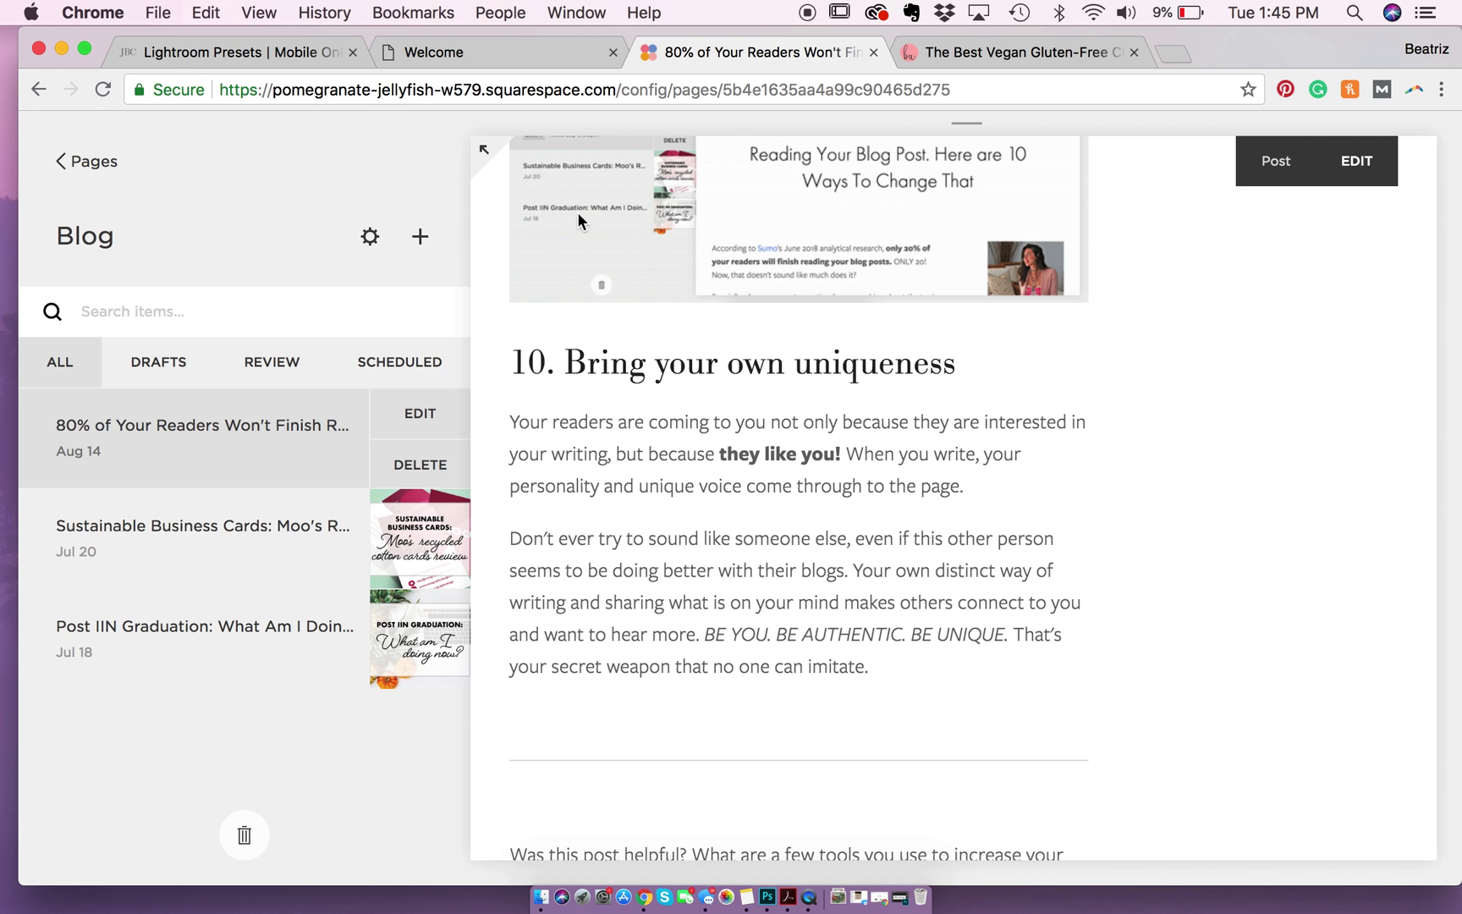
{"action": "left_click", "coordinate": [483, 156]}
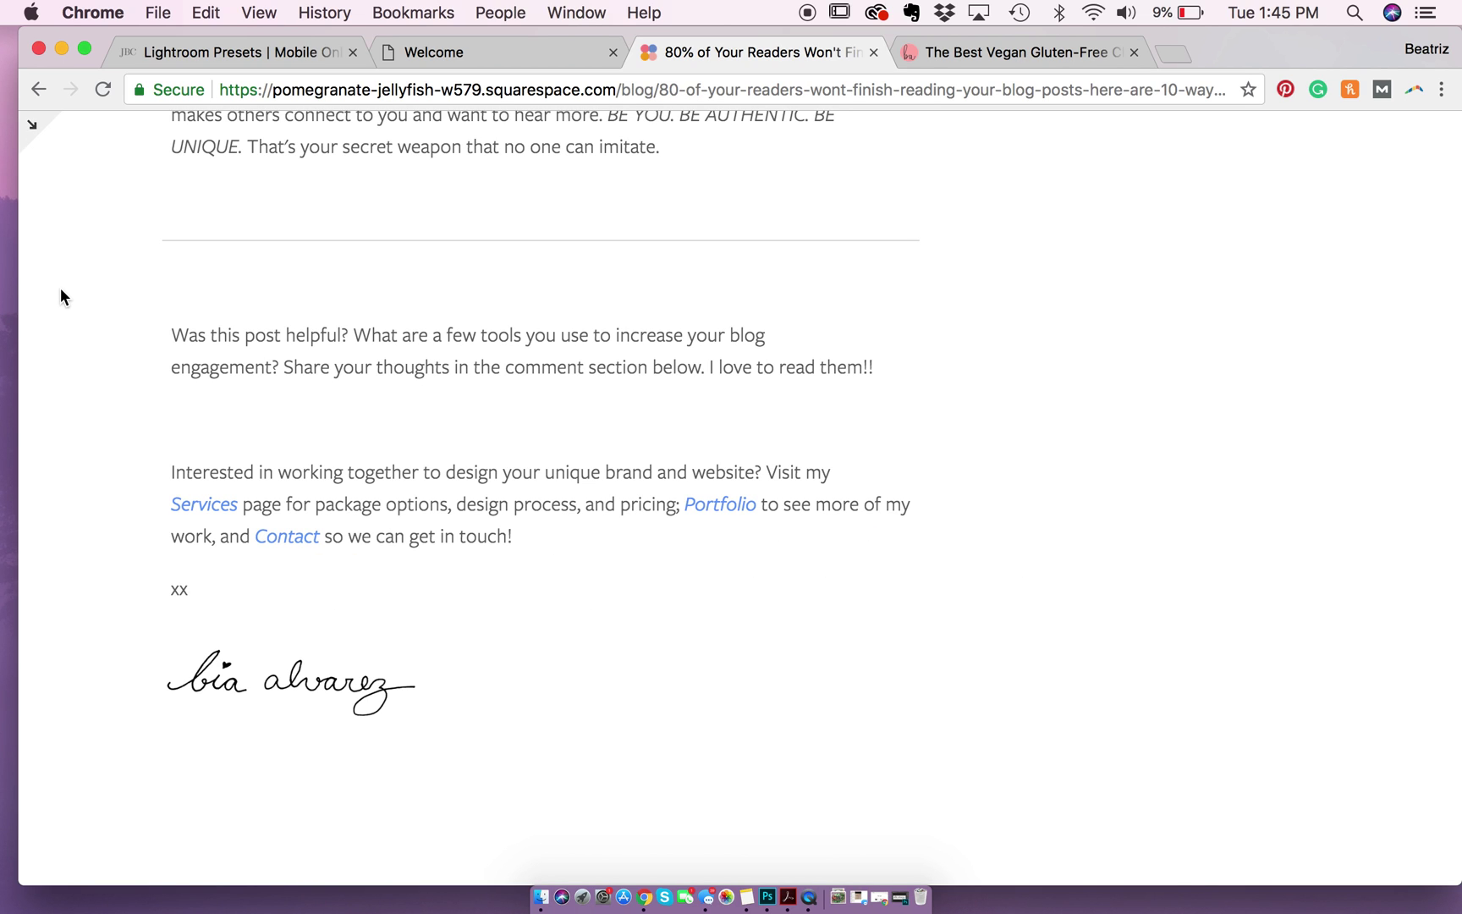
{"action": "scroll", "coordinate": [61, 289], "scroll_direction": "up", "scroll_amount": 5}
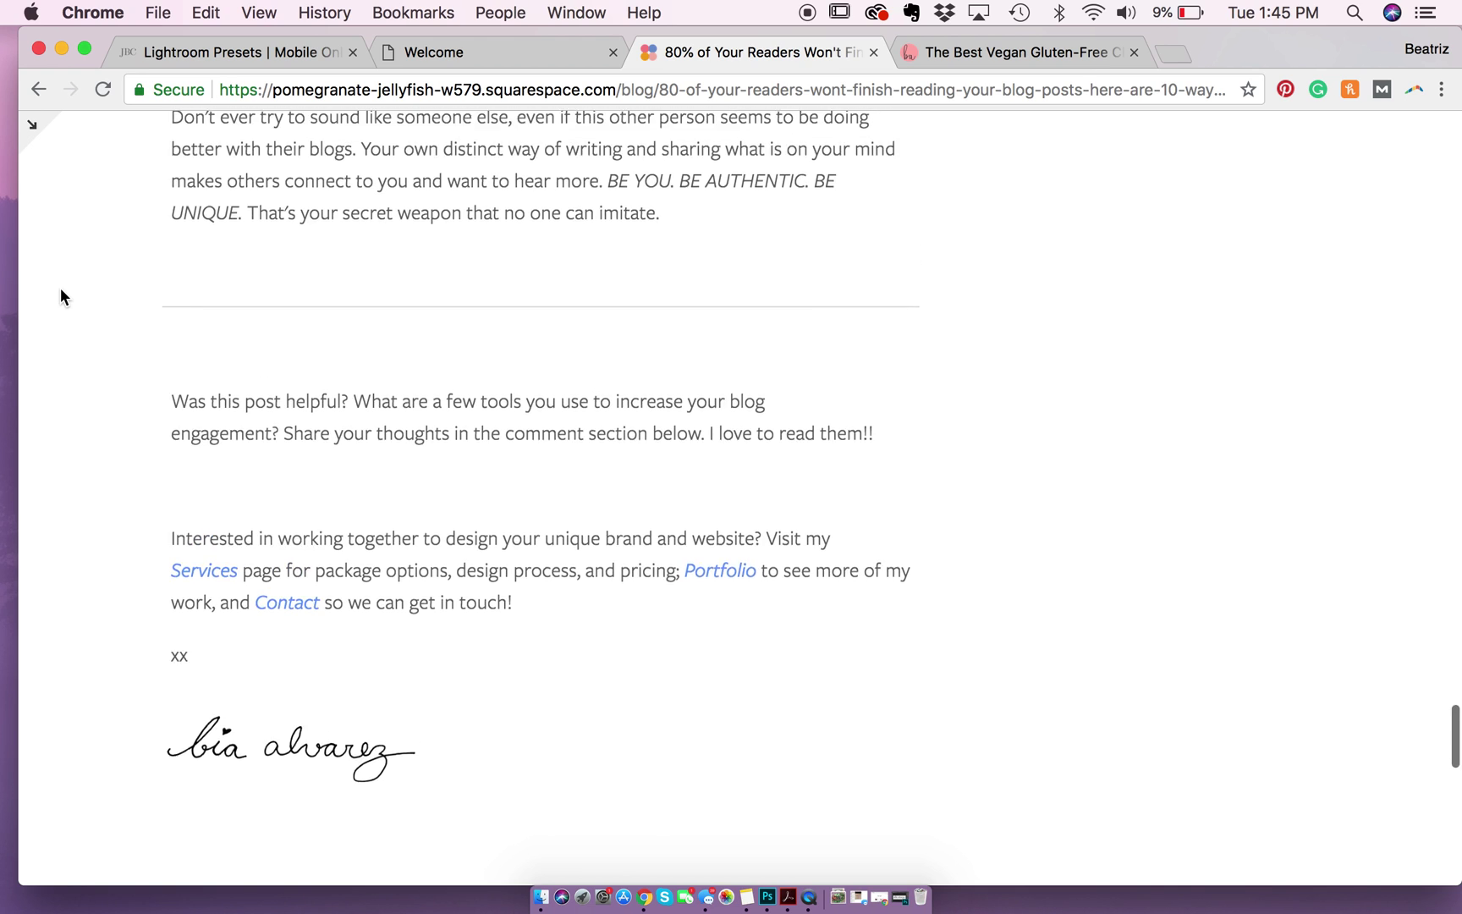
{"action": "scroll", "coordinate": [61, 287], "scroll_direction": "down", "scroll_amount": 7}
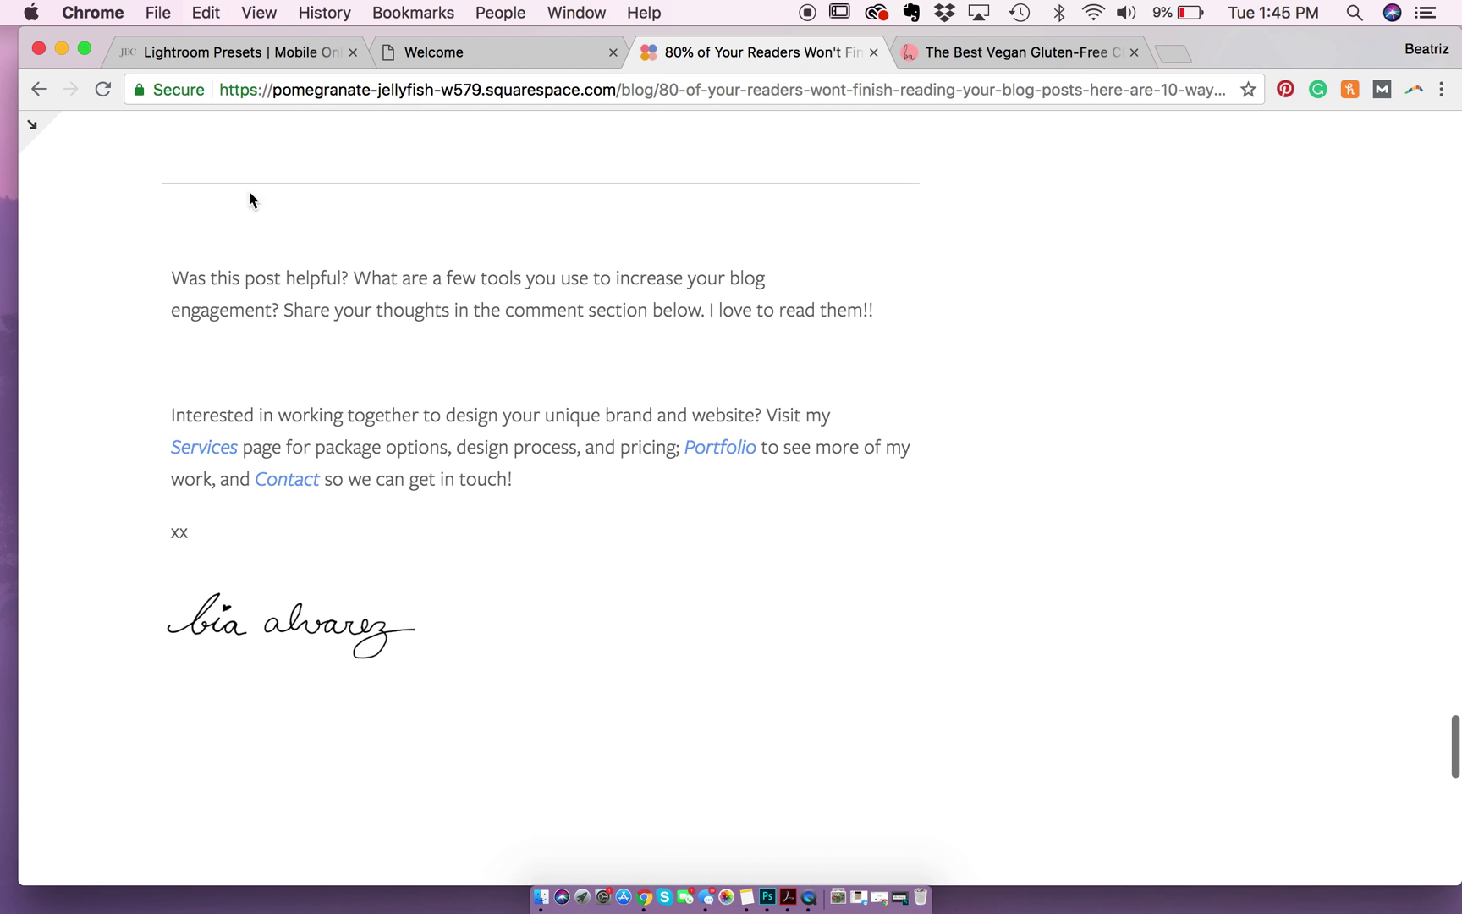
- Check that the small signature sits below the 'xx' sign-off, above the comments
{"action": "scroll", "coordinate": [690, 659], "scroll_direction": "down", "scroll_amount": 5}
{"action": "scroll", "coordinate": [689, 652], "scroll_direction": "down", "scroll_amount": 2}
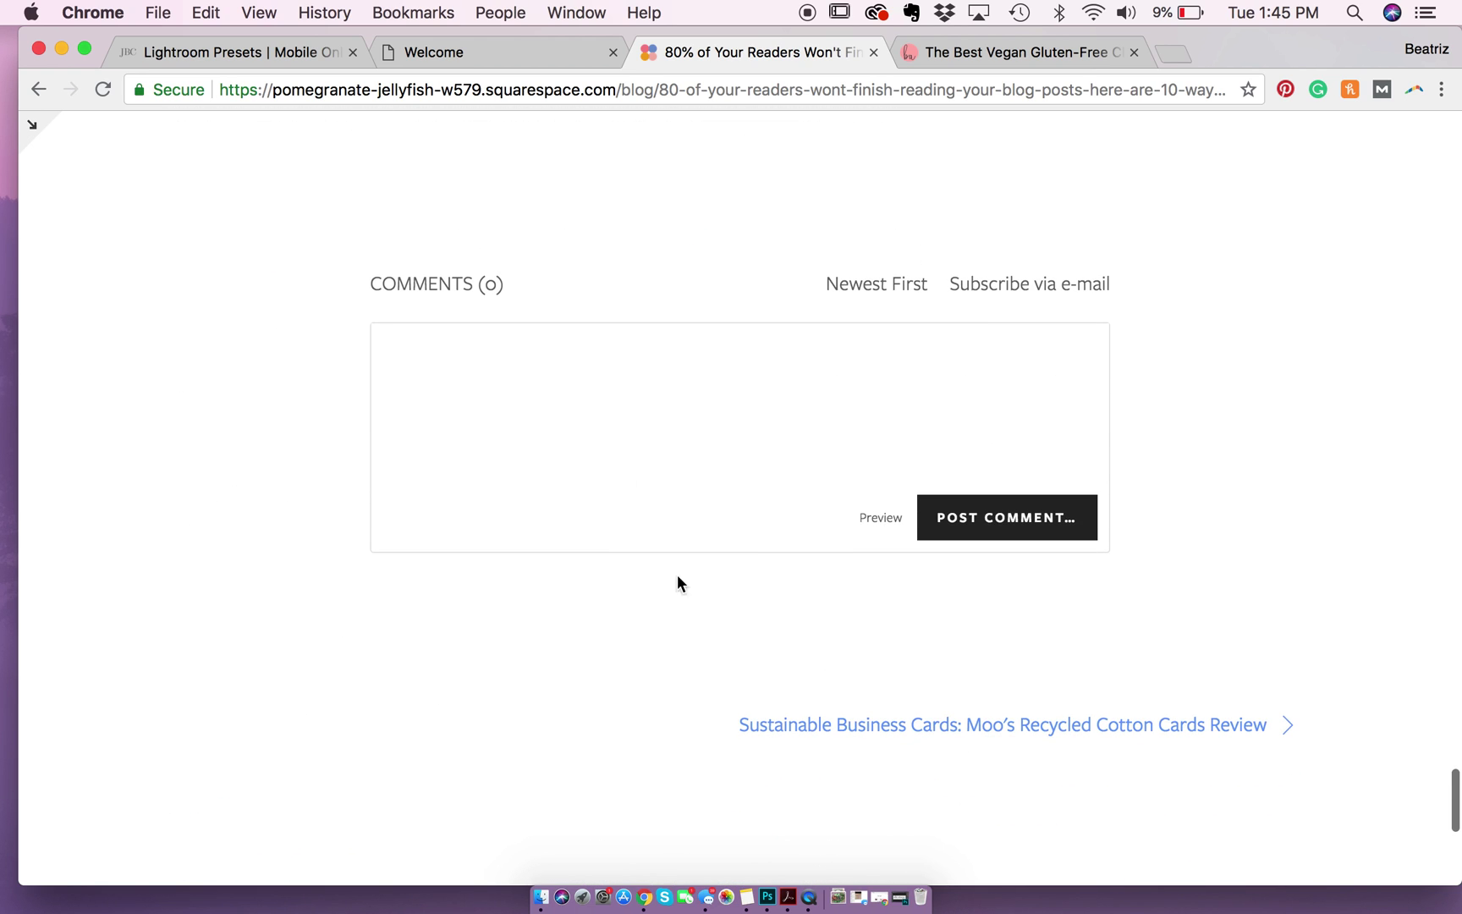
{"action": "scroll", "coordinate": [469, 512], "scroll_direction": "down", "scroll_amount": 5}
{"action": "scroll", "coordinate": [470, 515], "scroll_direction": "down", "scroll_amount": 2}
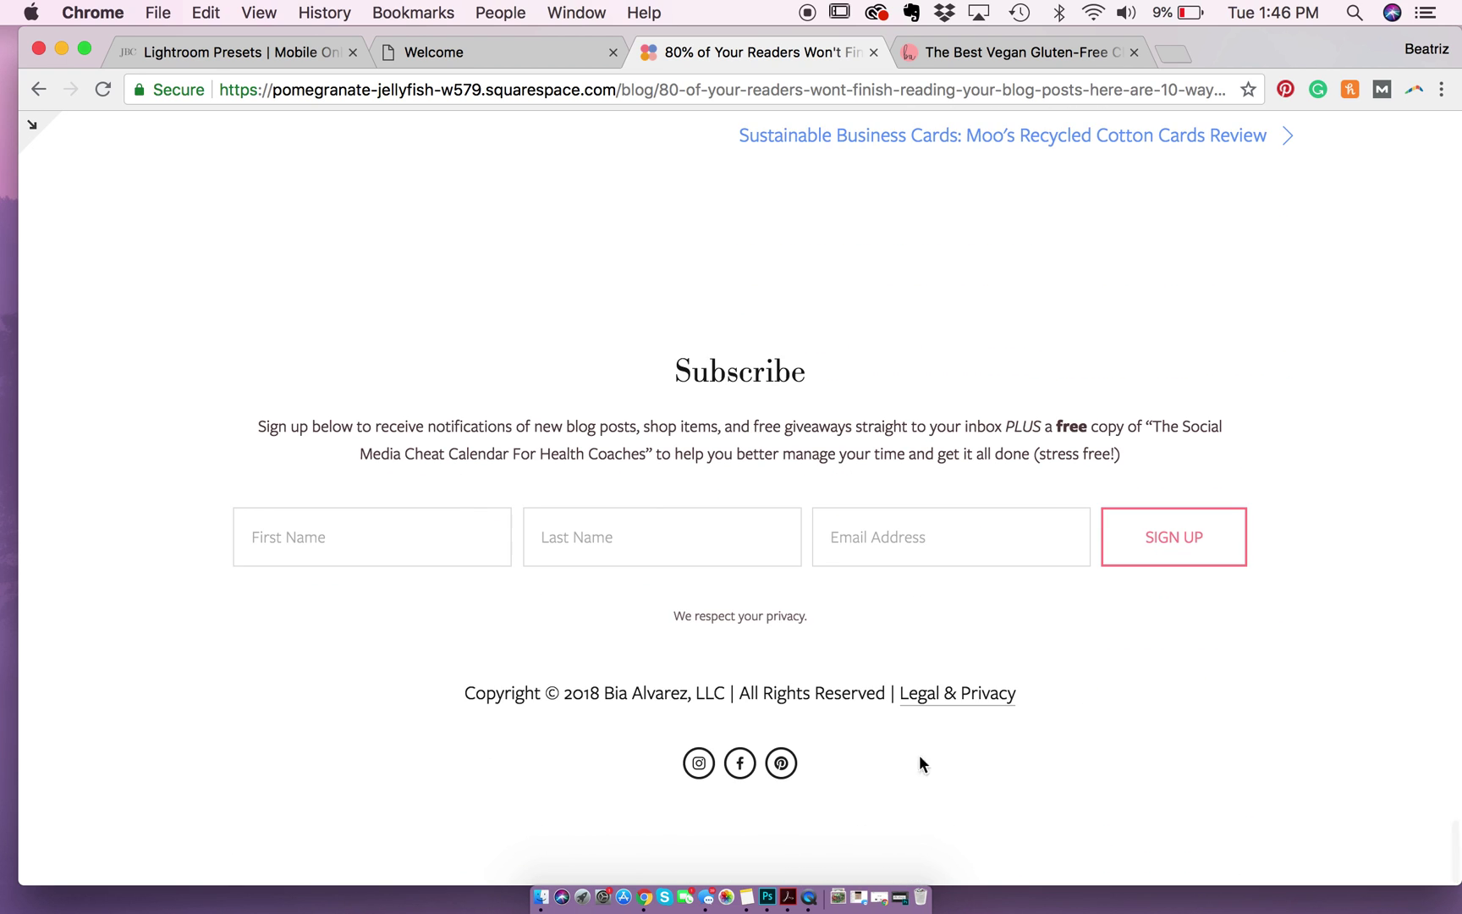
{"action": "scroll", "coordinate": [640, 503], "scroll_direction": "up", "scroll_amount": 8}
{"action": "scroll", "coordinate": [639, 506], "scroll_direction": "up", "scroll_amount": 7}
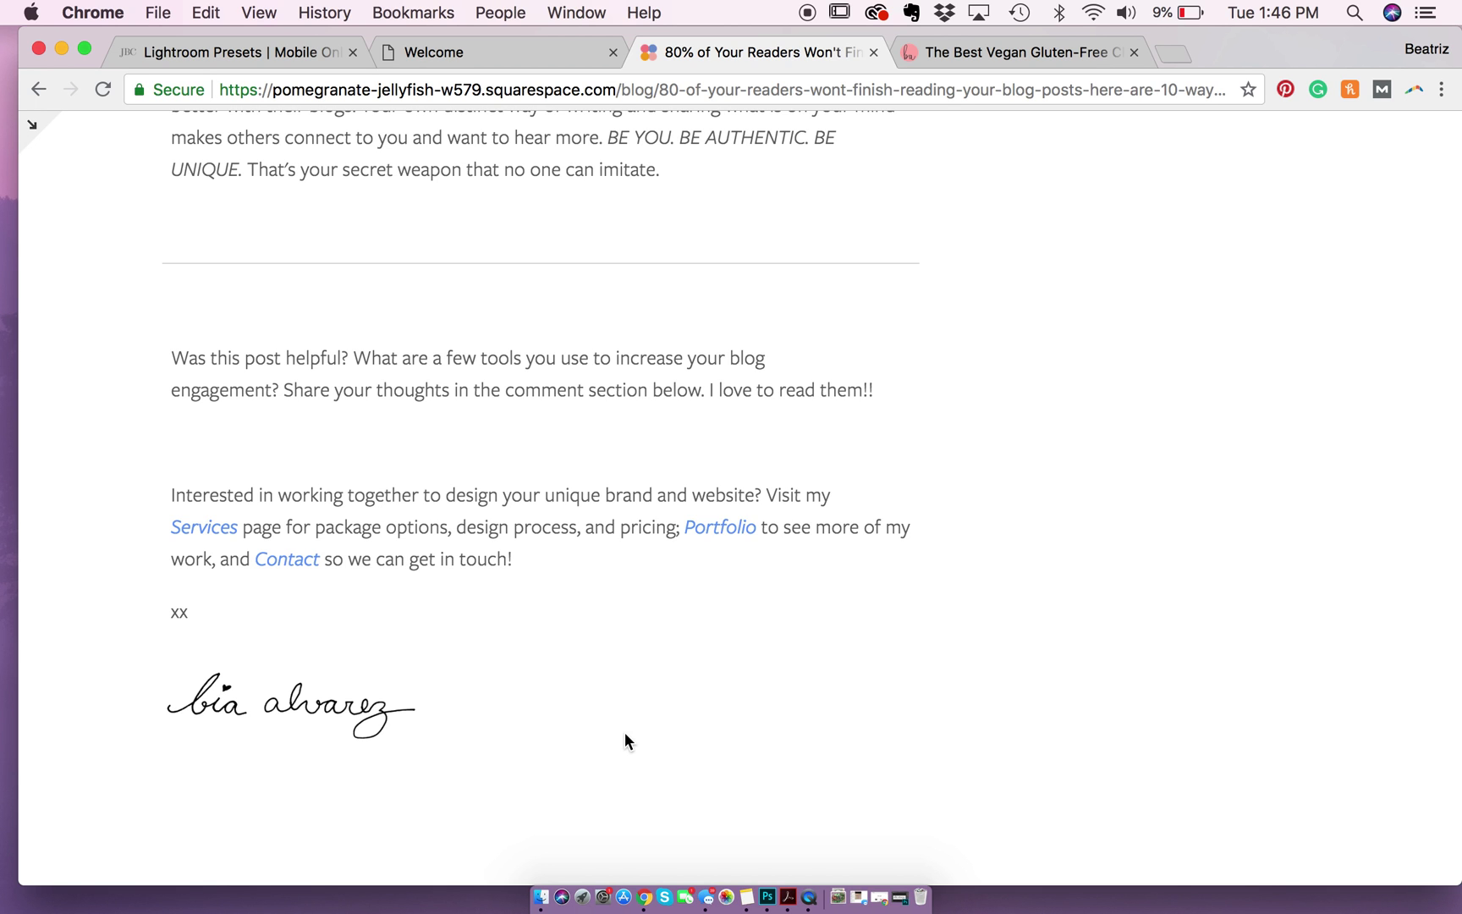
{"action": "scroll", "coordinate": [625, 733], "scroll_direction": "up", "scroll_amount": 8}
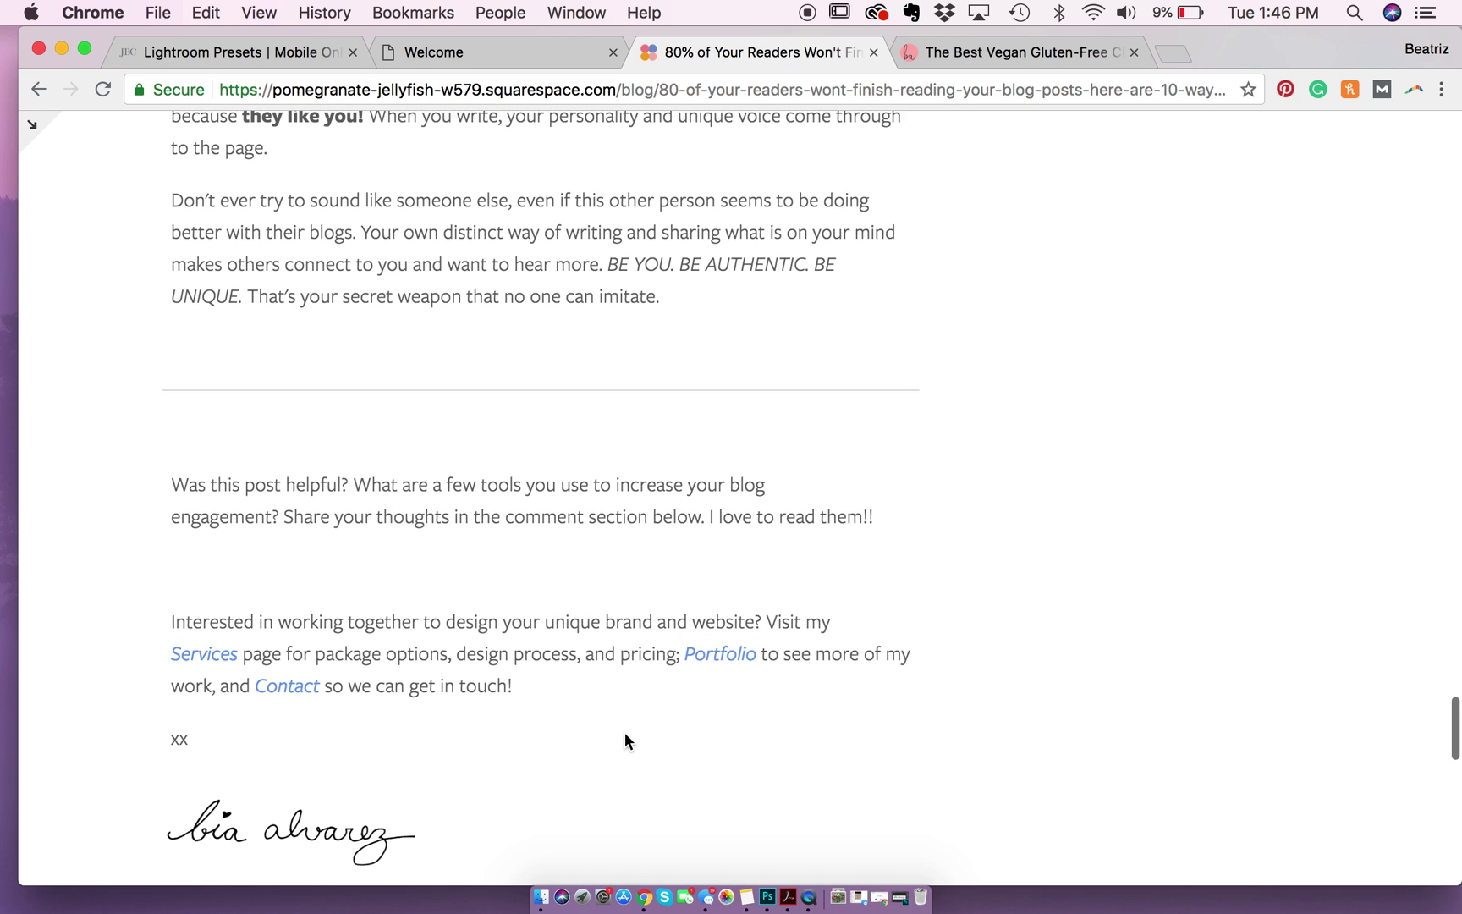
{"action": "scroll", "coordinate": [625, 732], "scroll_direction": "up", "scroll_amount": 5}
{"action": "scroll", "coordinate": [625, 732], "scroll_direction": "down", "scroll_amount": 10}
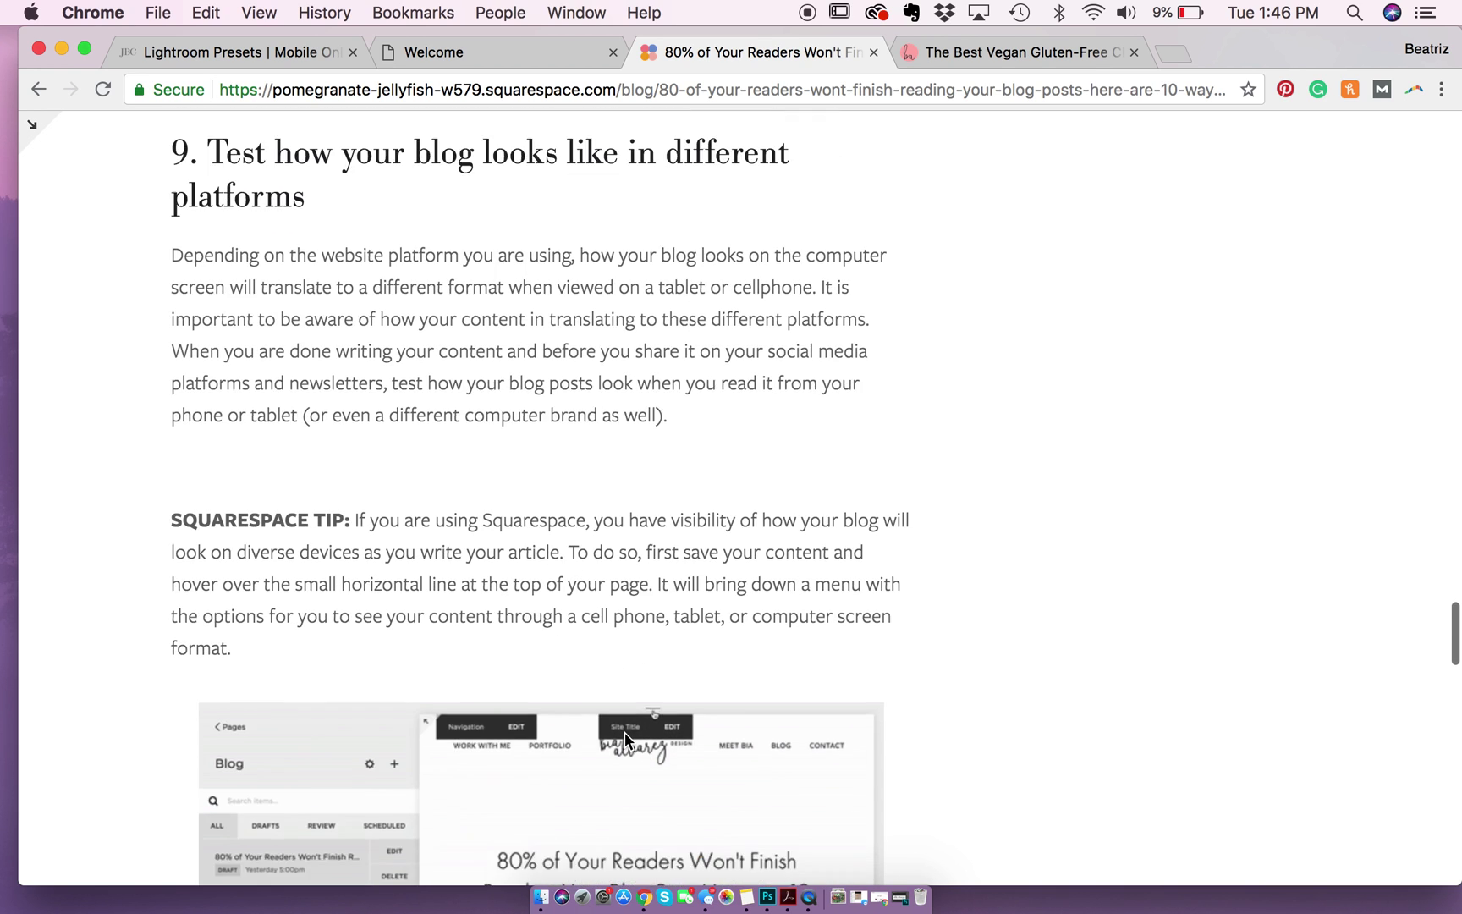
{"action": "scroll", "coordinate": [625, 732], "scroll_direction": "down", "scroll_amount": 6}
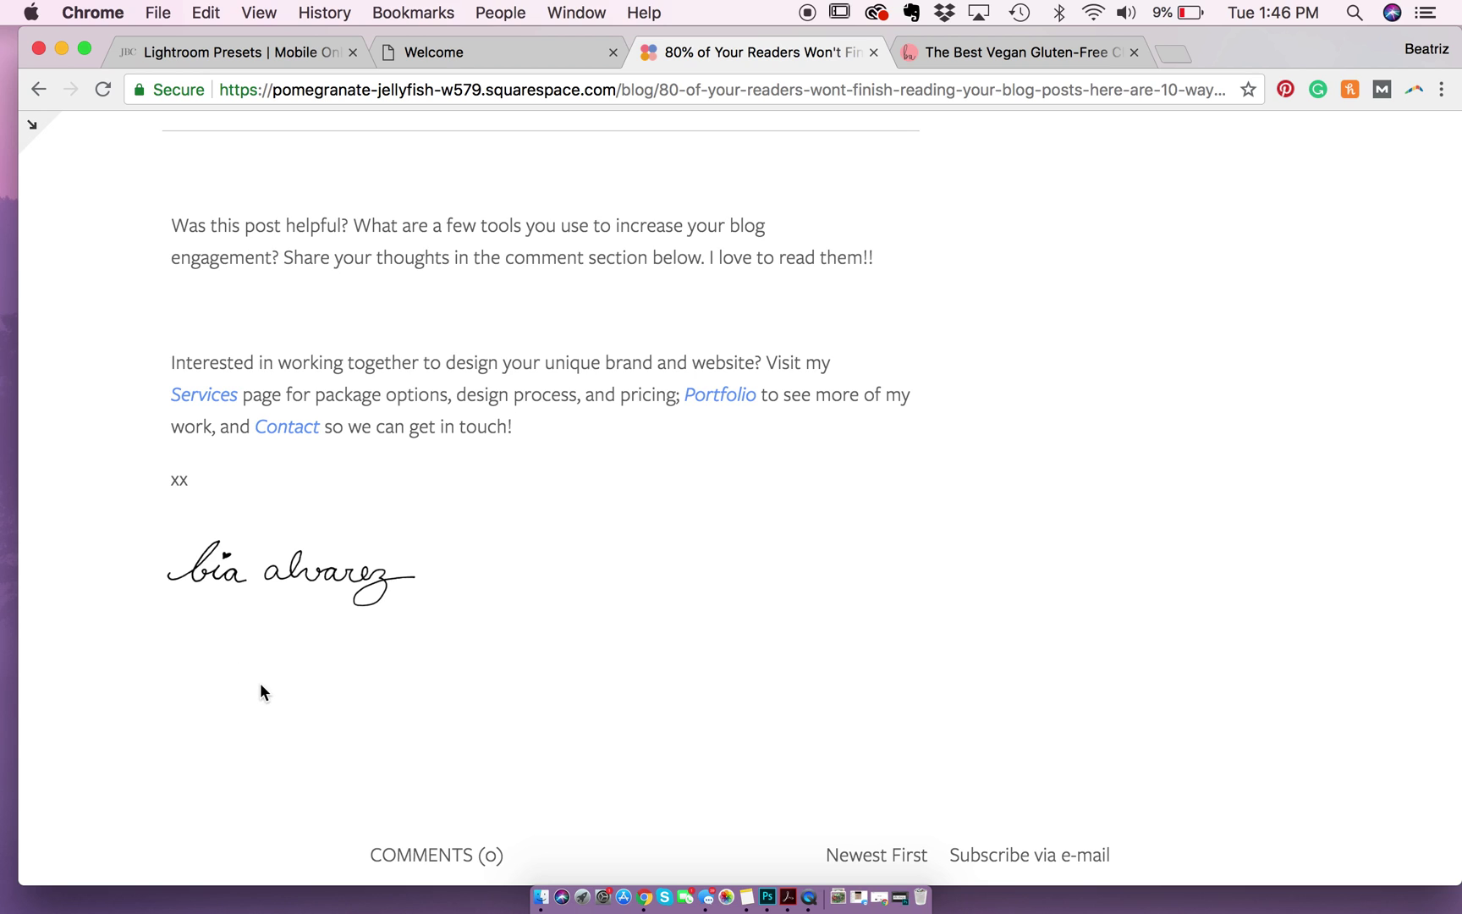
{"action": "scroll", "coordinate": [271, 696], "scroll_direction": "up", "scroll_amount": 4}
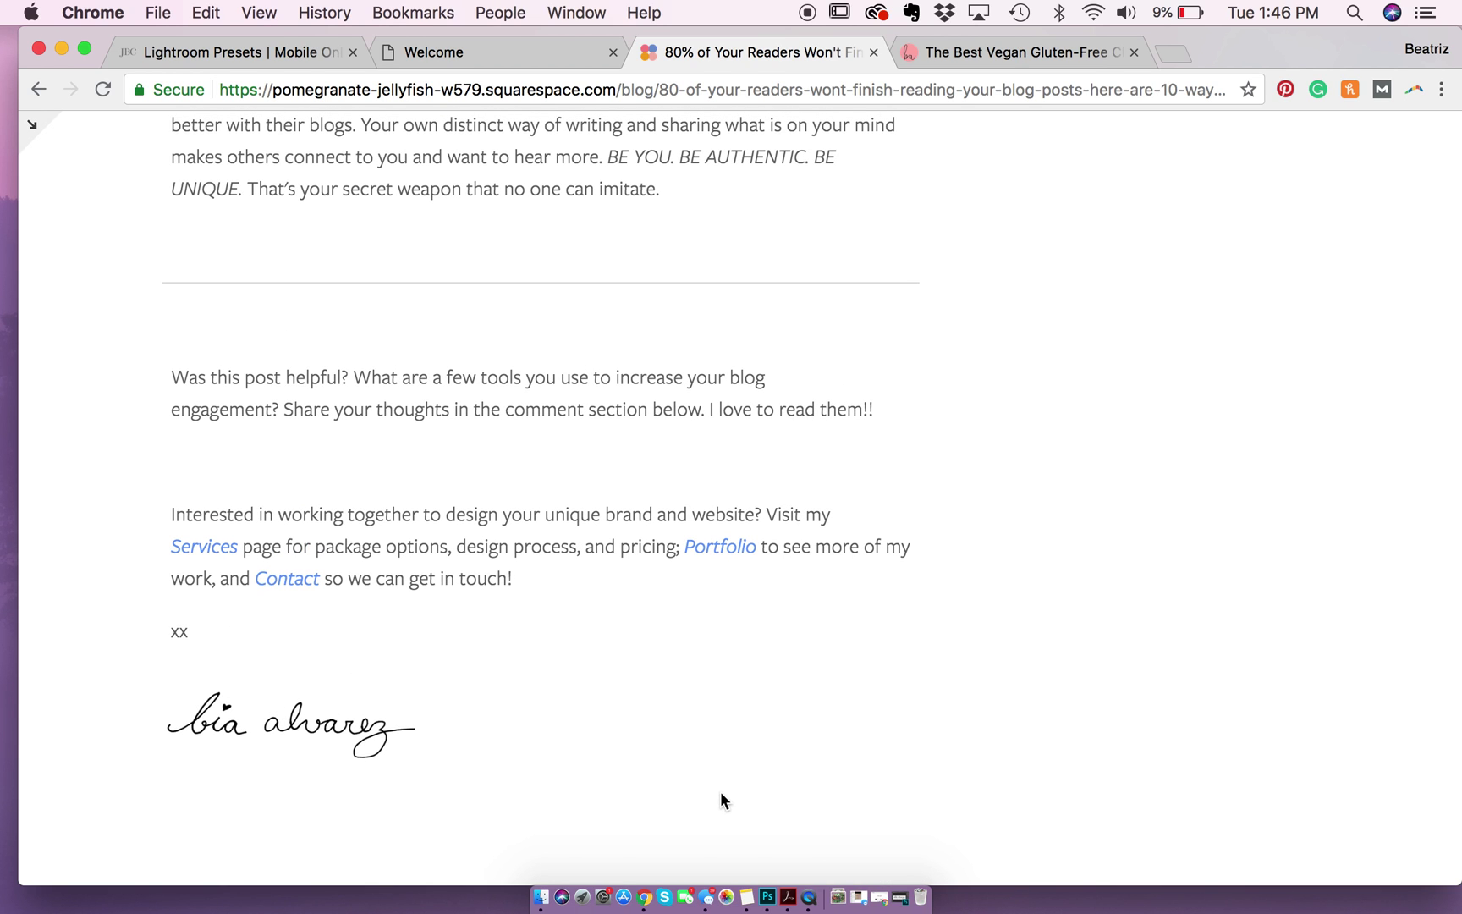
- Minimize Chrome to reveal the desktop and deselect 'blog signature.png'
{"action": "left_click", "coordinate": [62, 48]}
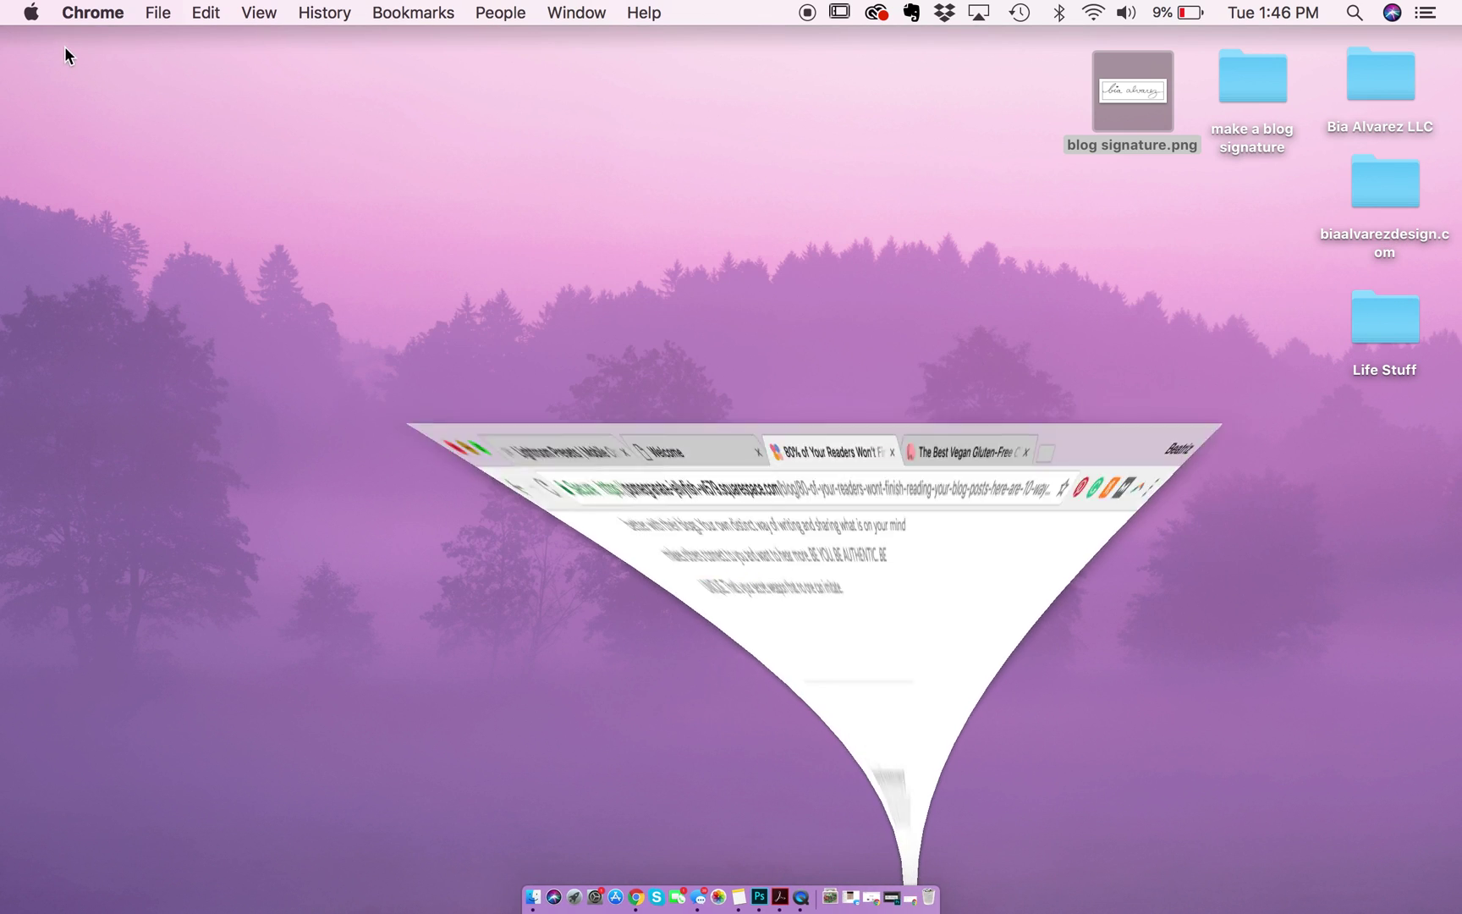
{"action": "left_click", "coordinate": [472, 364]}
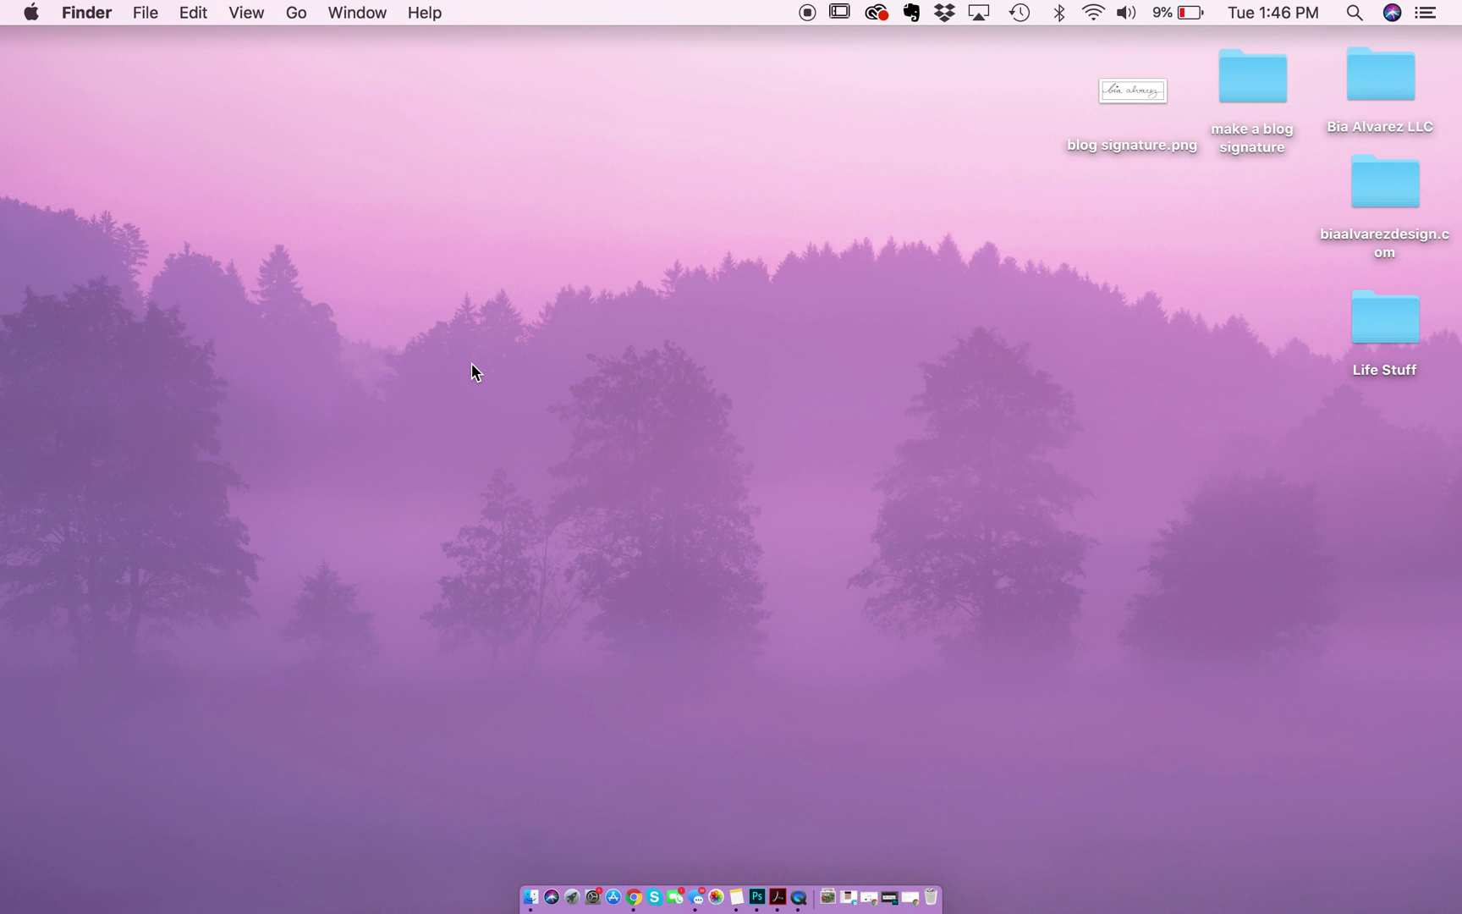